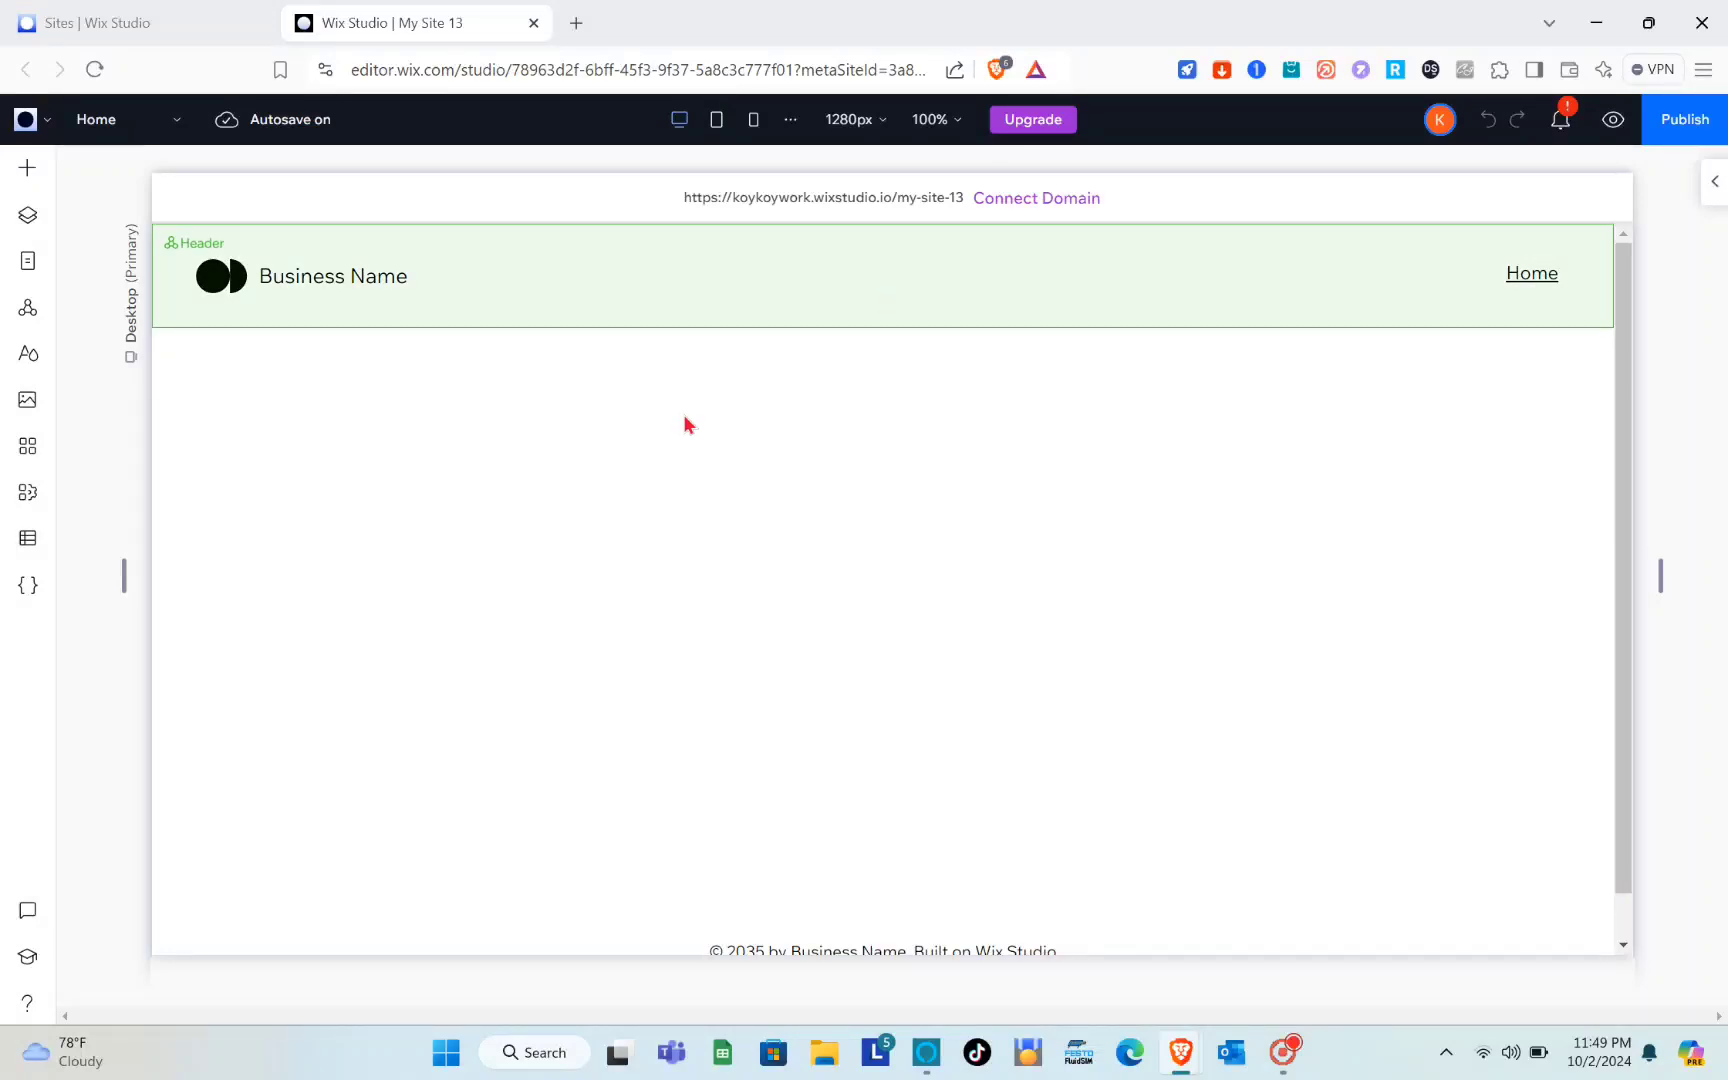
# Step: Give the first section an orange theme background and add a new empty section
pyautogui.moveTo(735, 585)
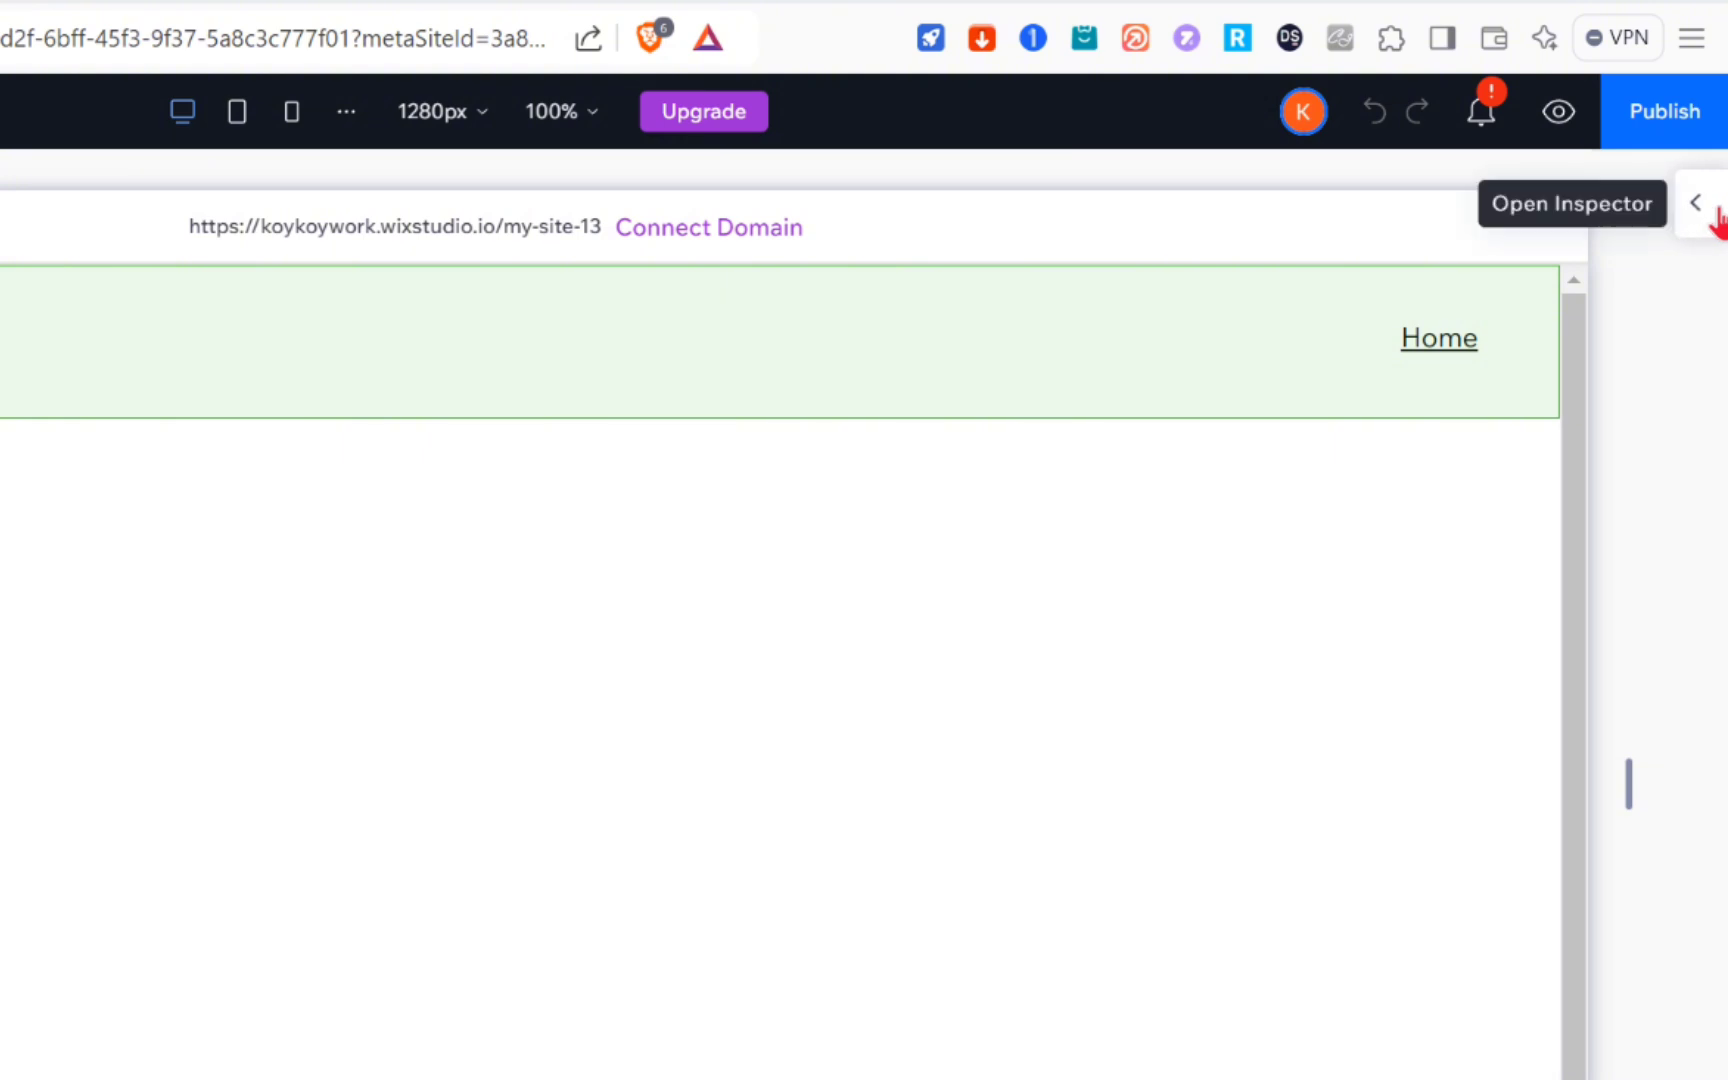
pyautogui.click(1712, 210)
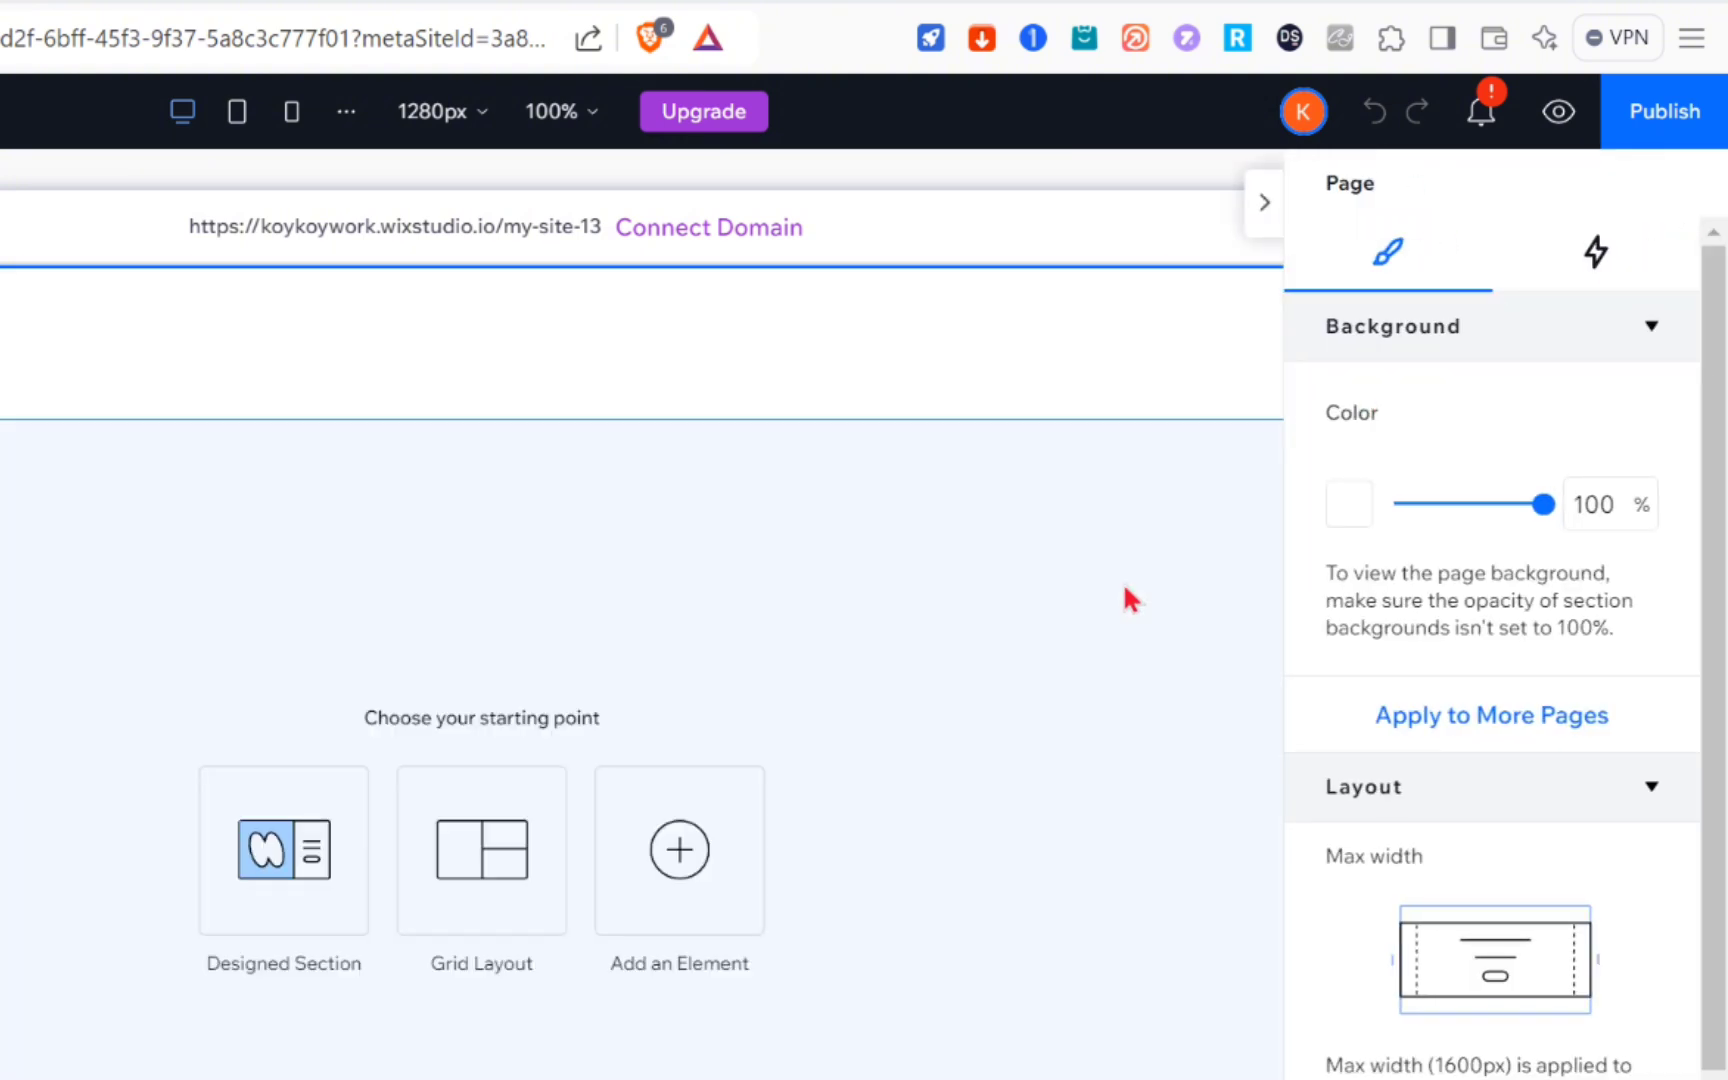
pyautogui.click(1123, 582)
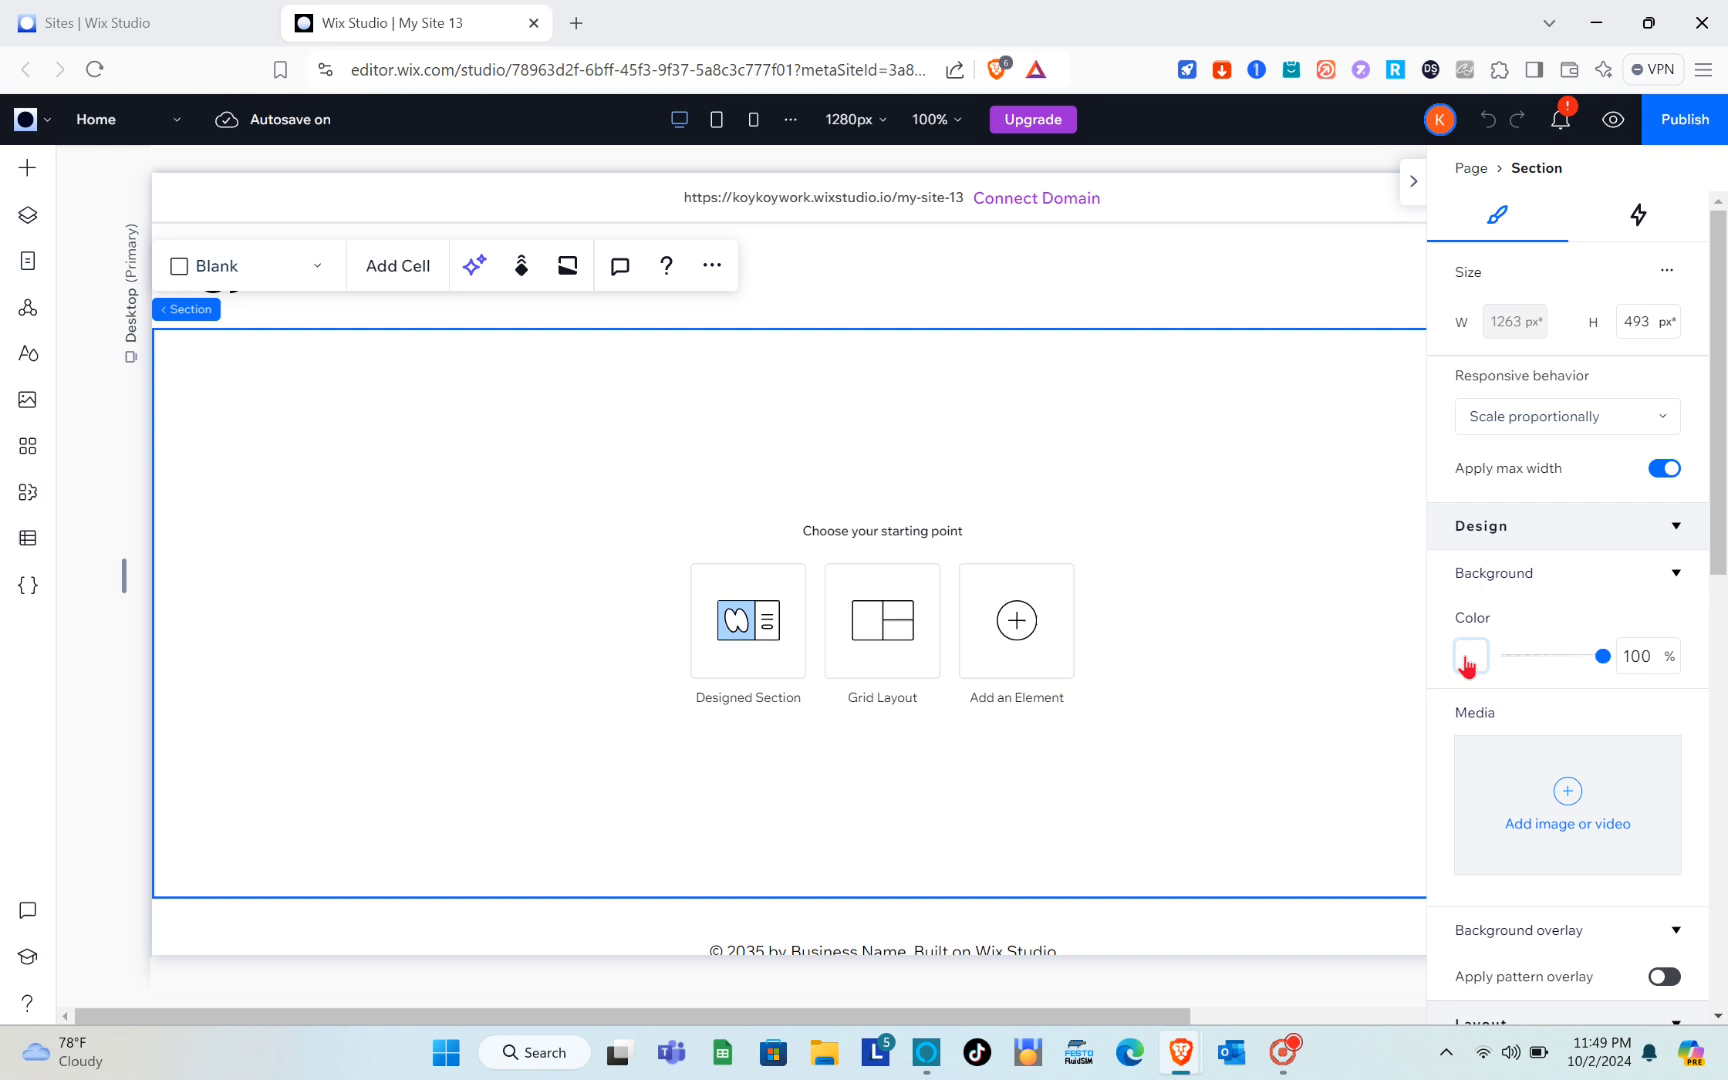
pyautogui.click(1470, 657)
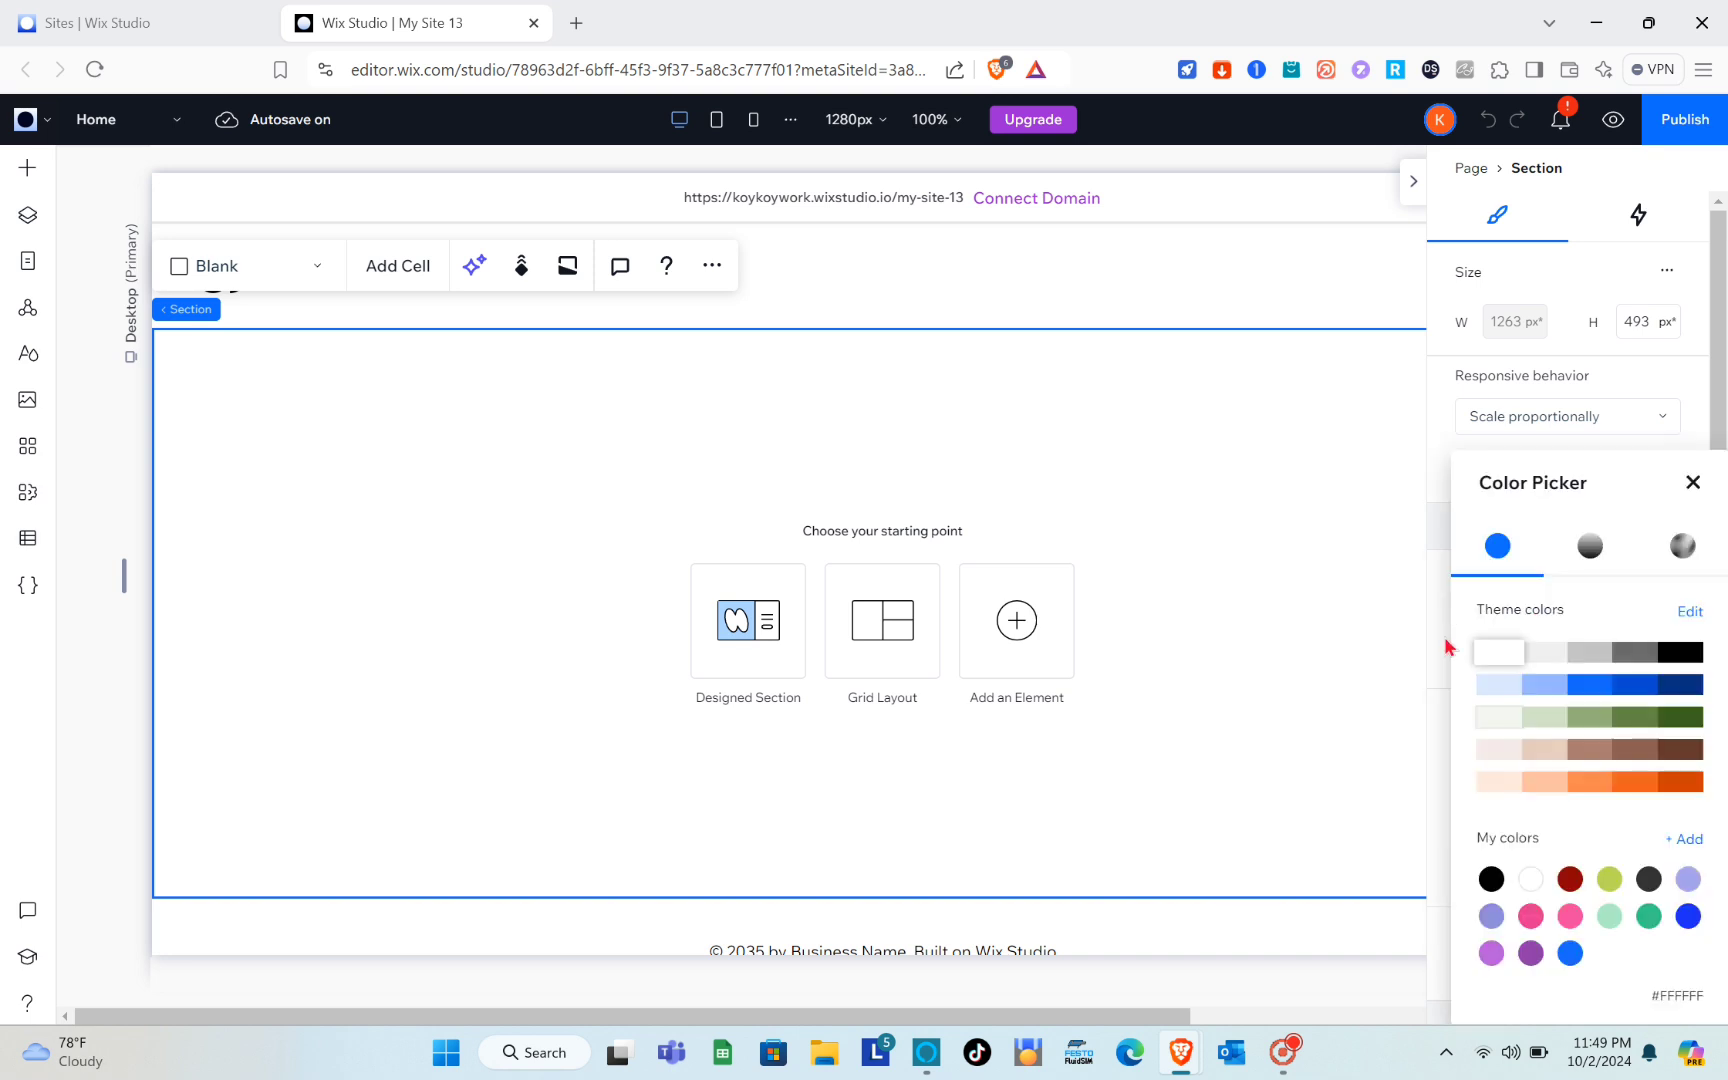
pyautogui.click(1577, 785)
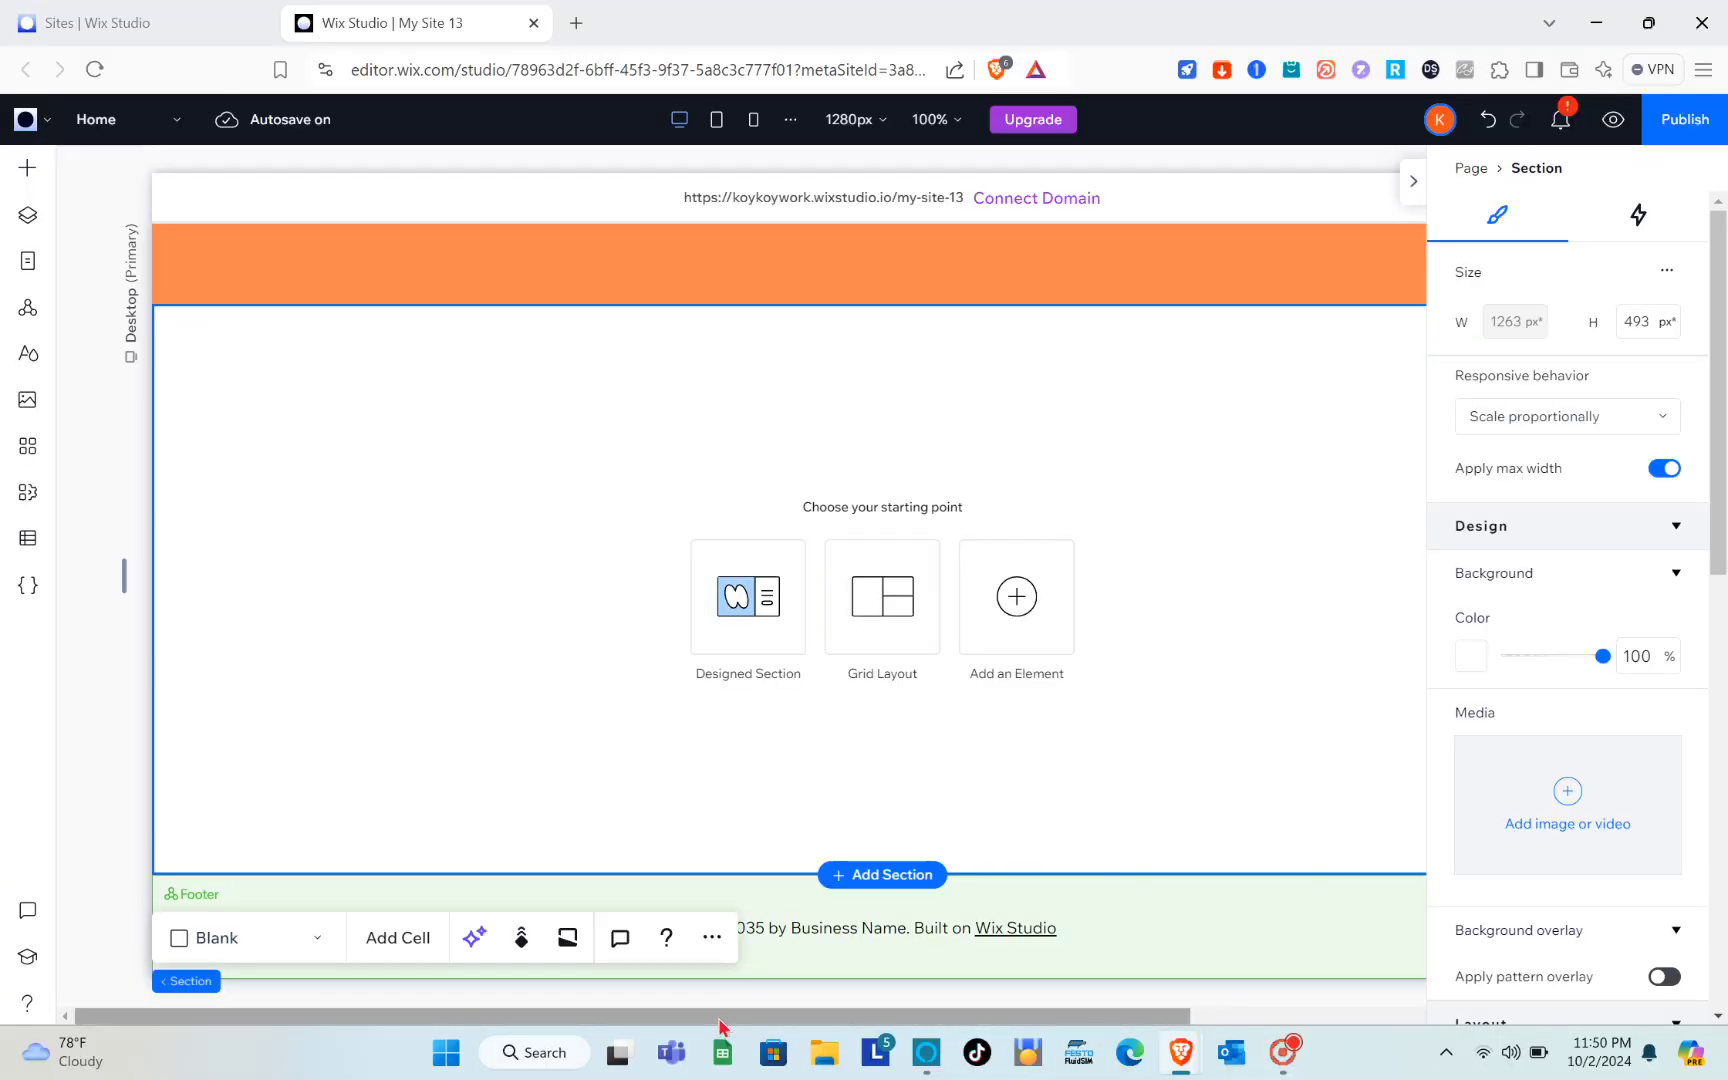
pyautogui.click(897, 876)
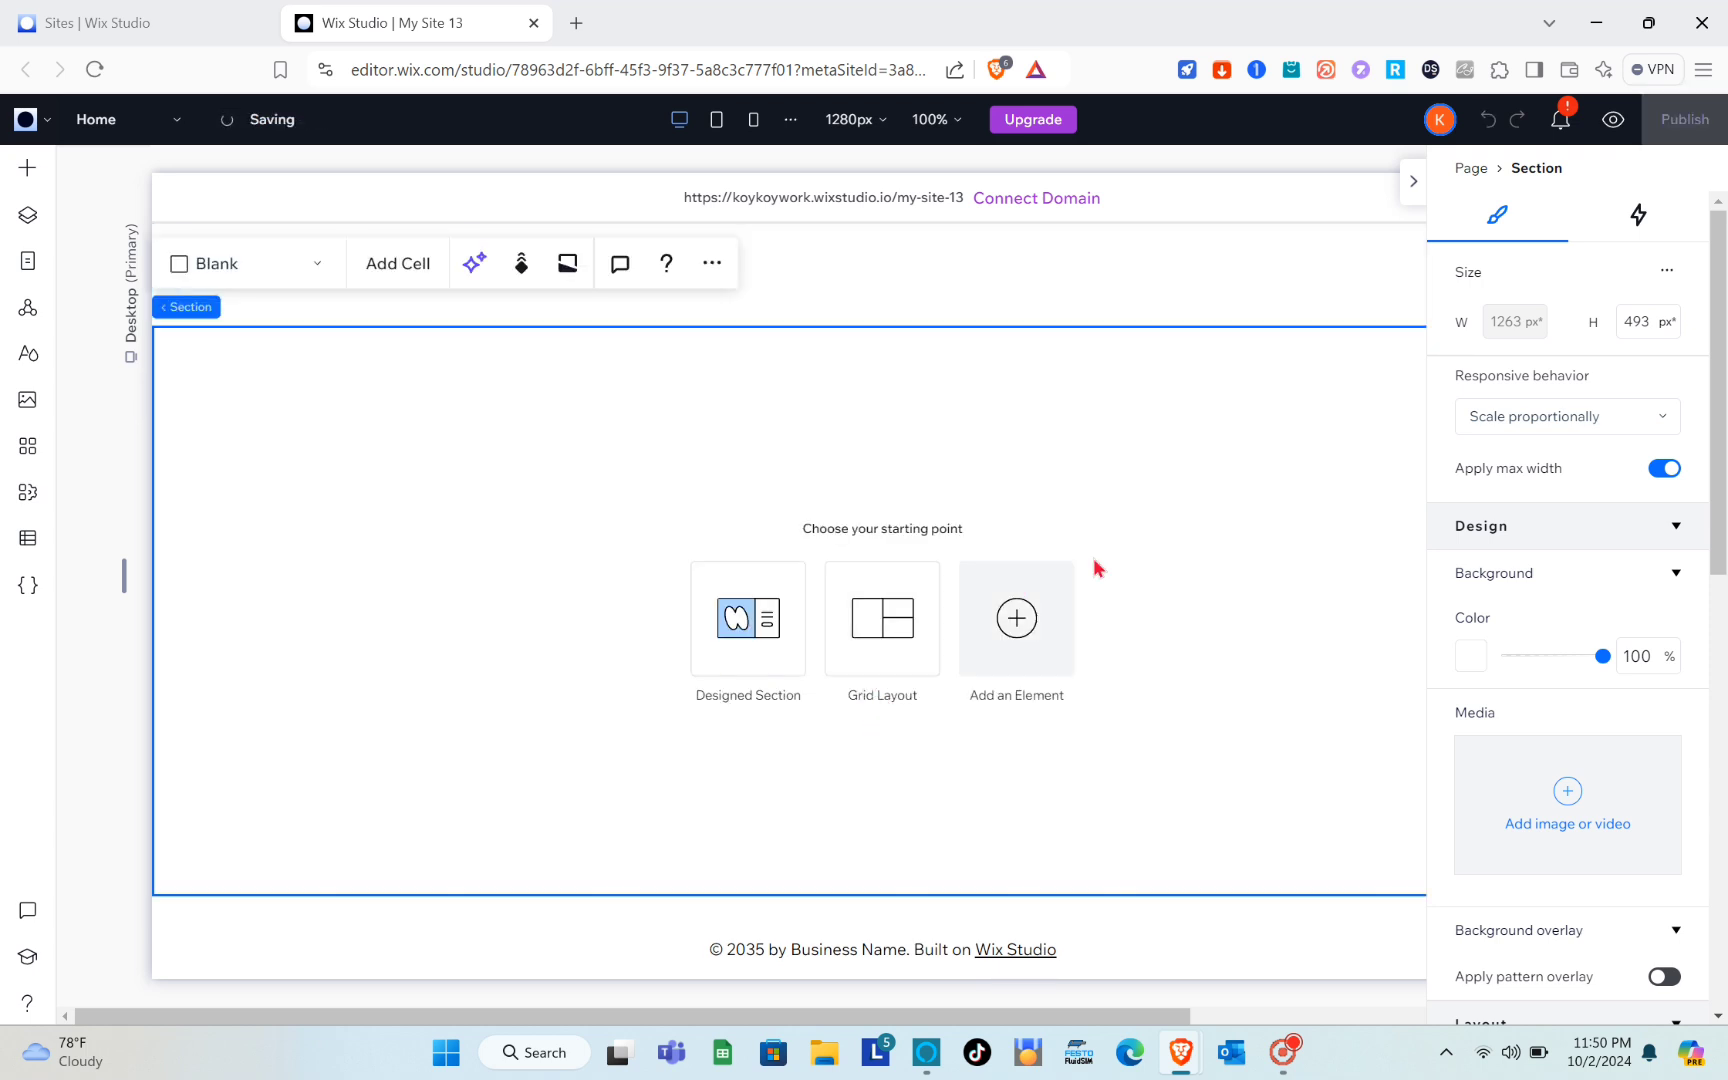
# Step: Fill the new section with the dark-green theme colour #618741, then close the Inspector
pyautogui.scroll(-8, 1545, 645)
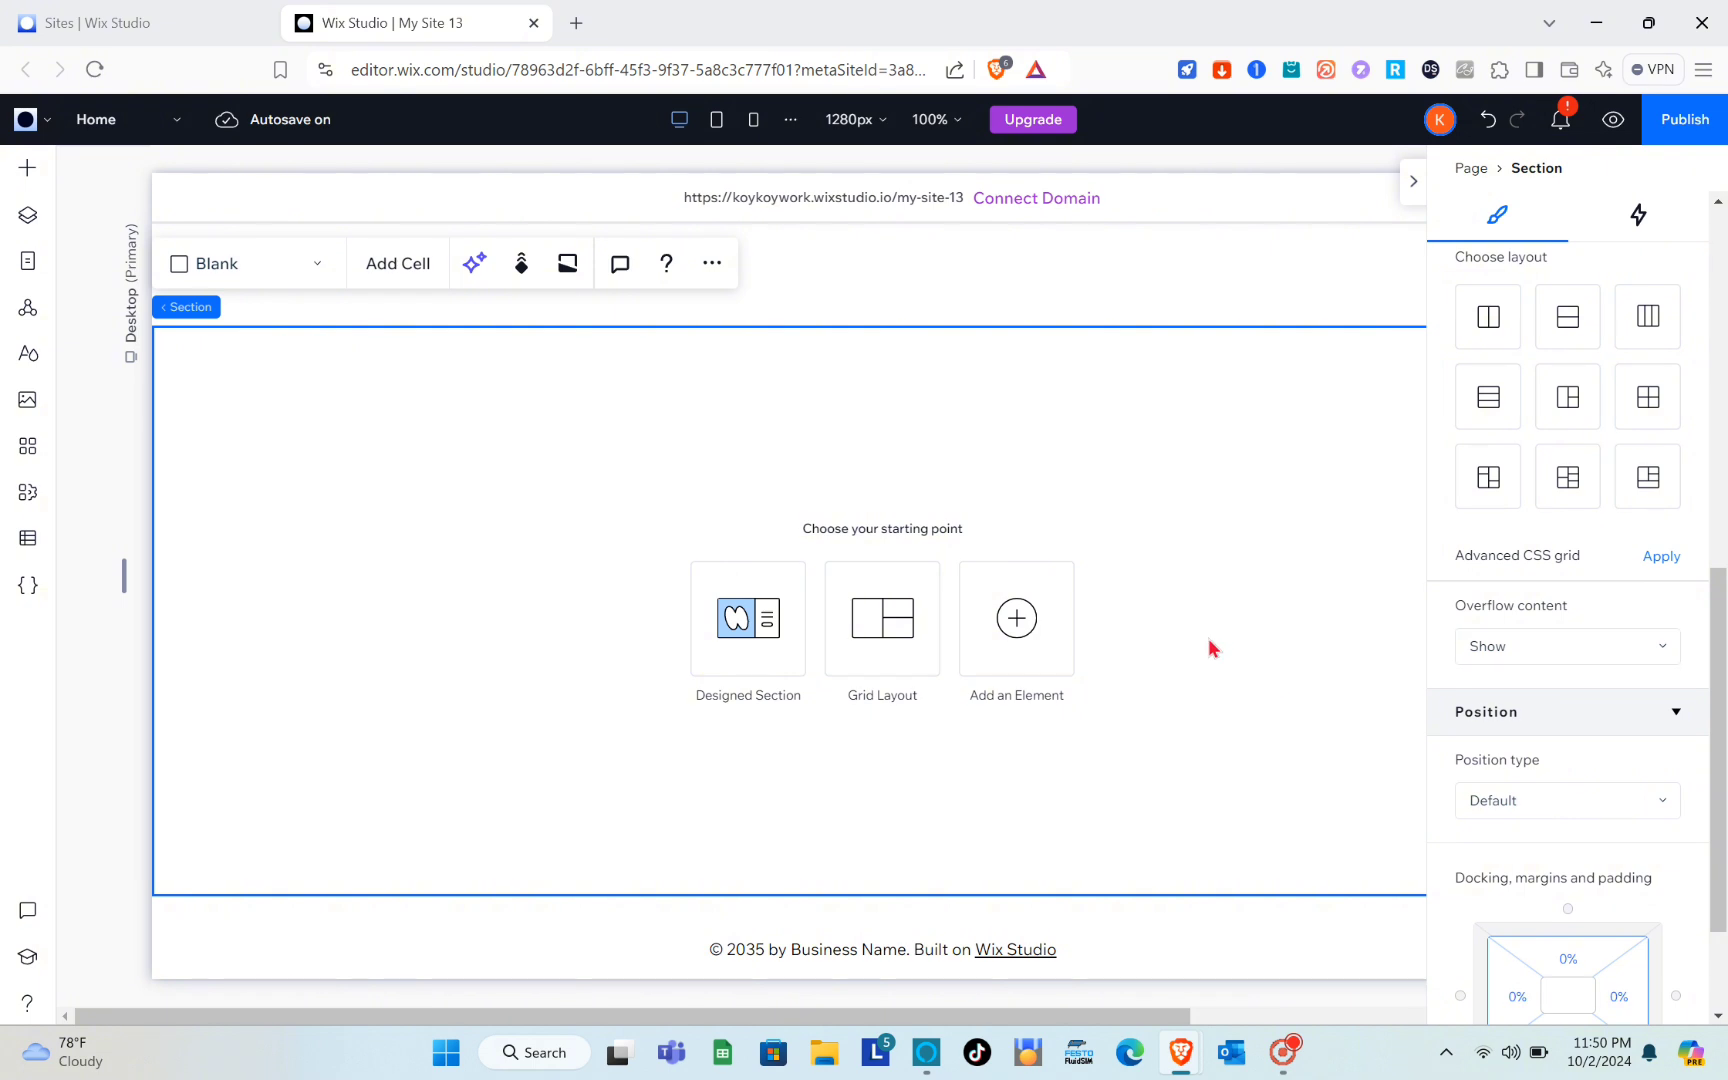
pyautogui.scroll(6, 1545, 475)
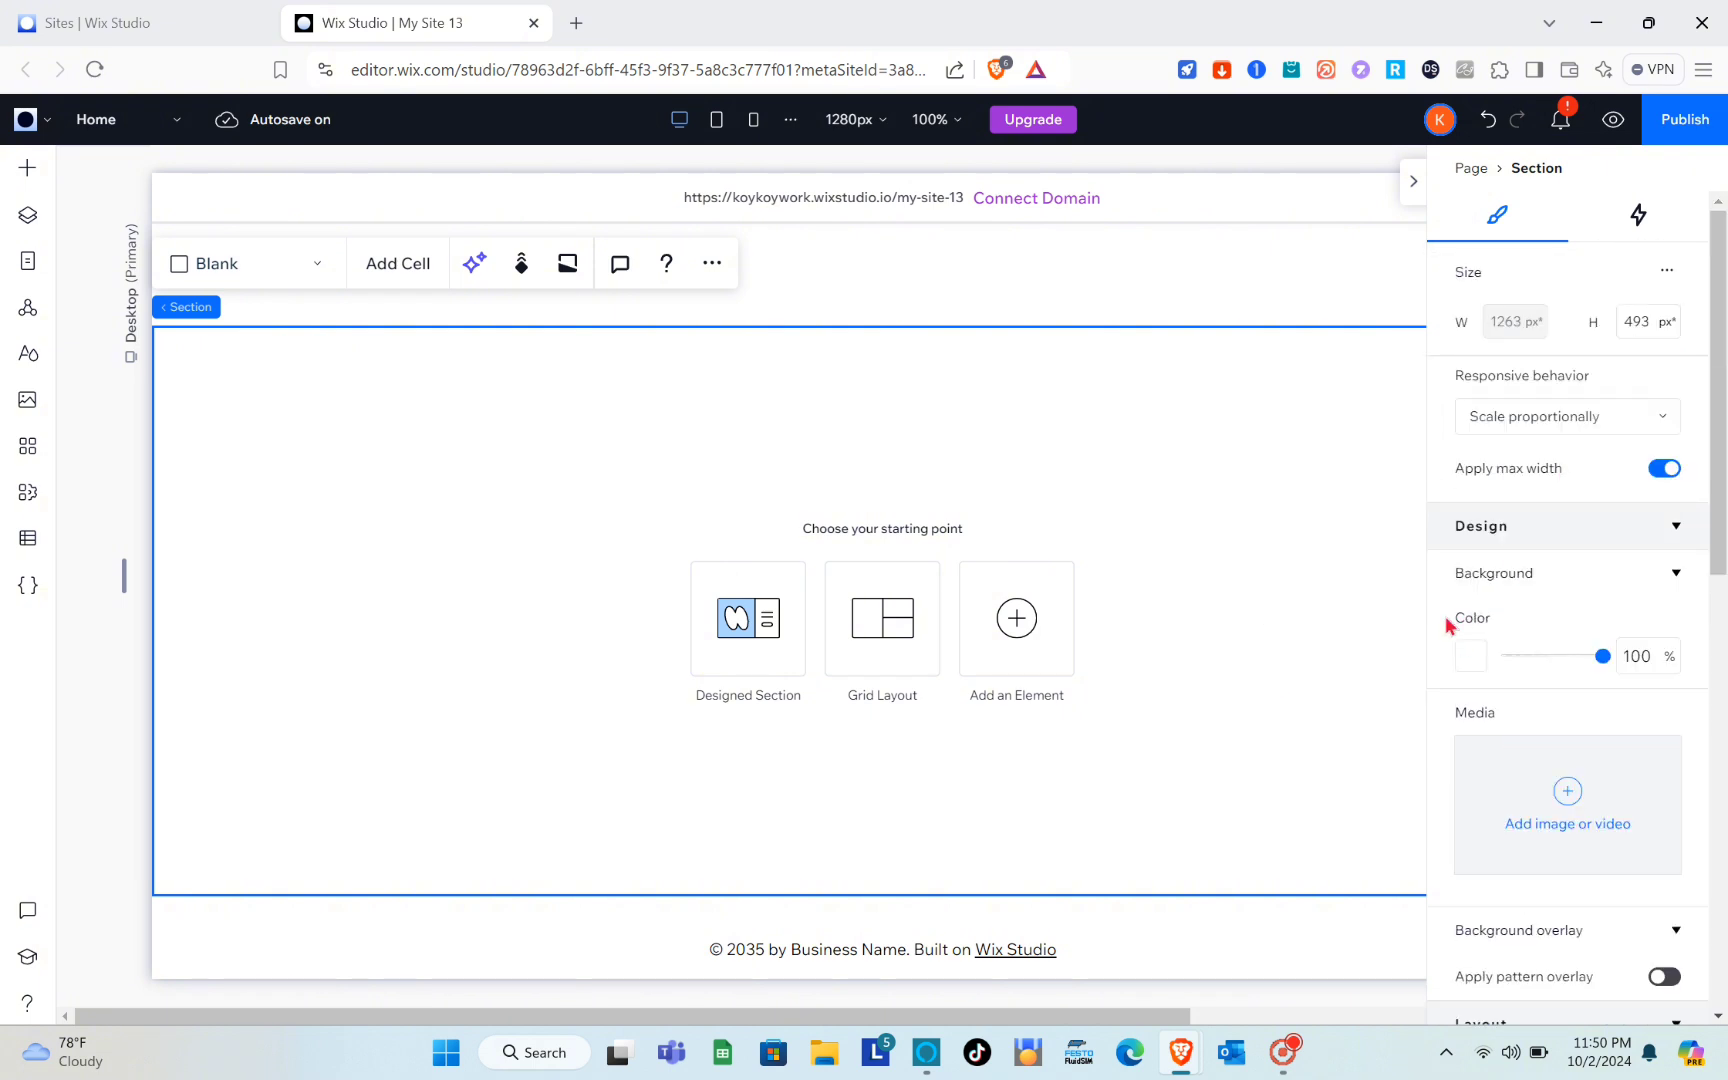
pyautogui.click(1485, 656)
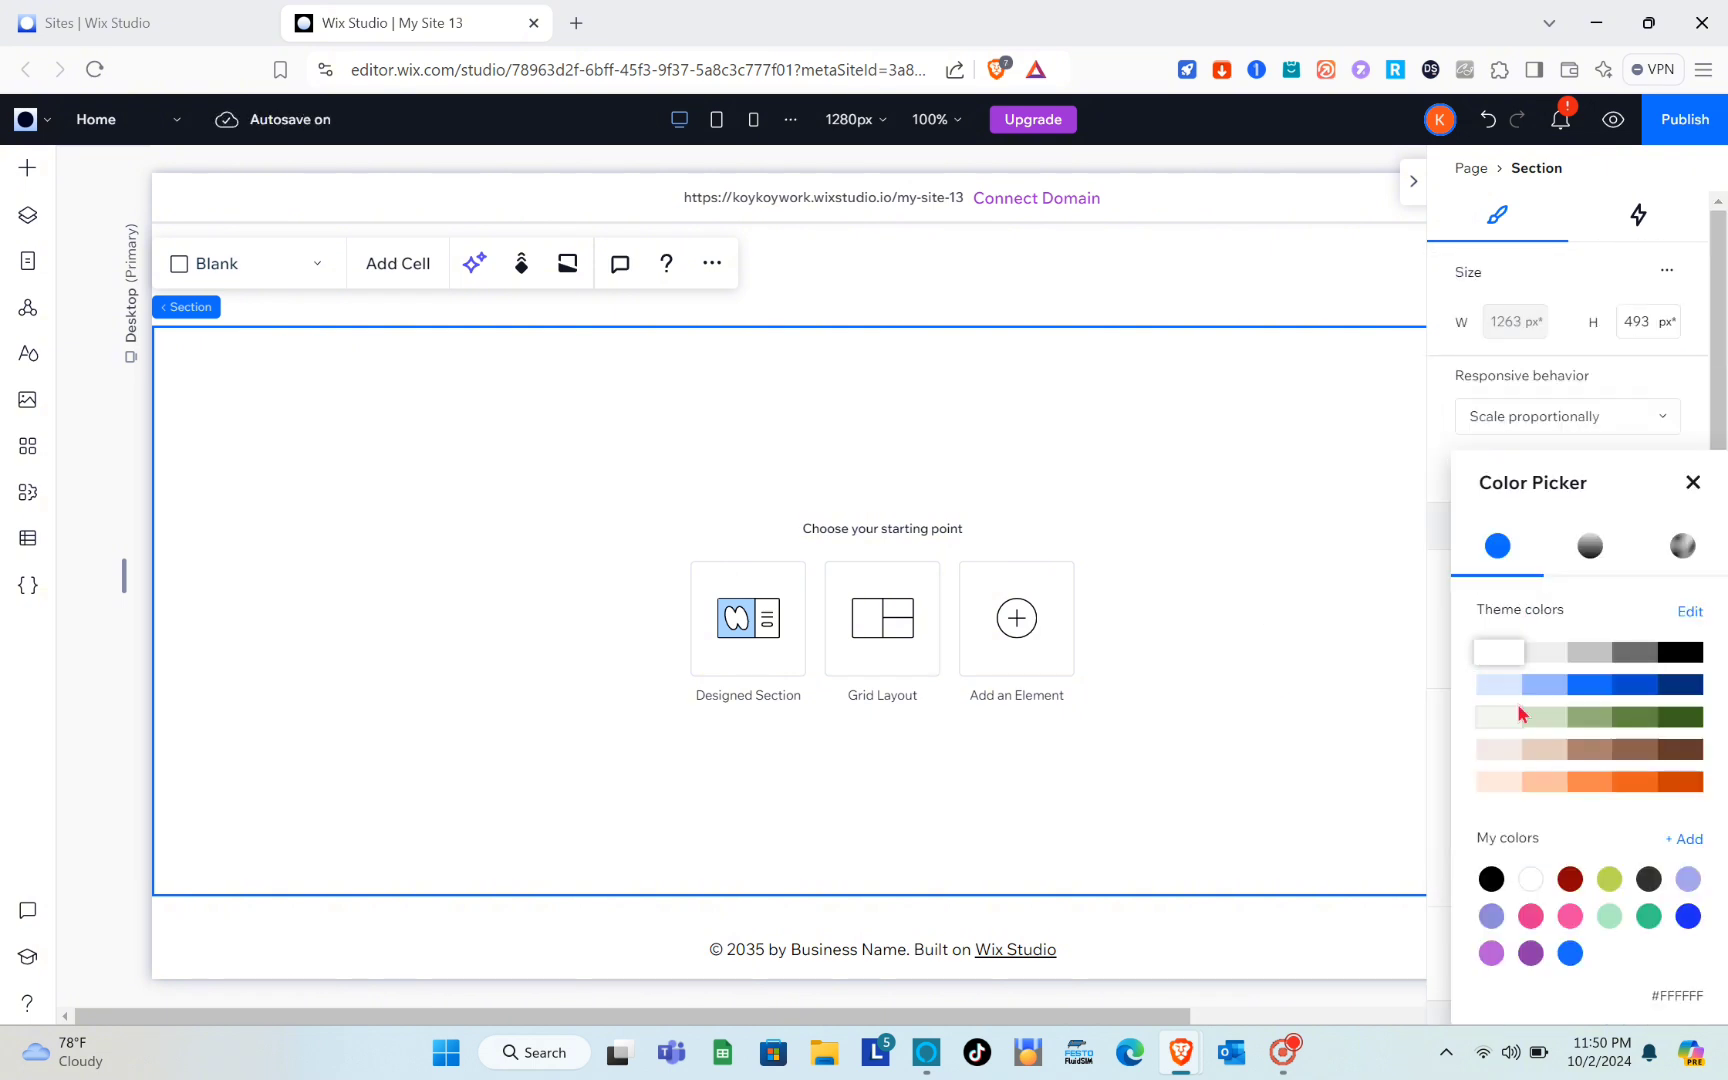
pyautogui.click(1640, 718)
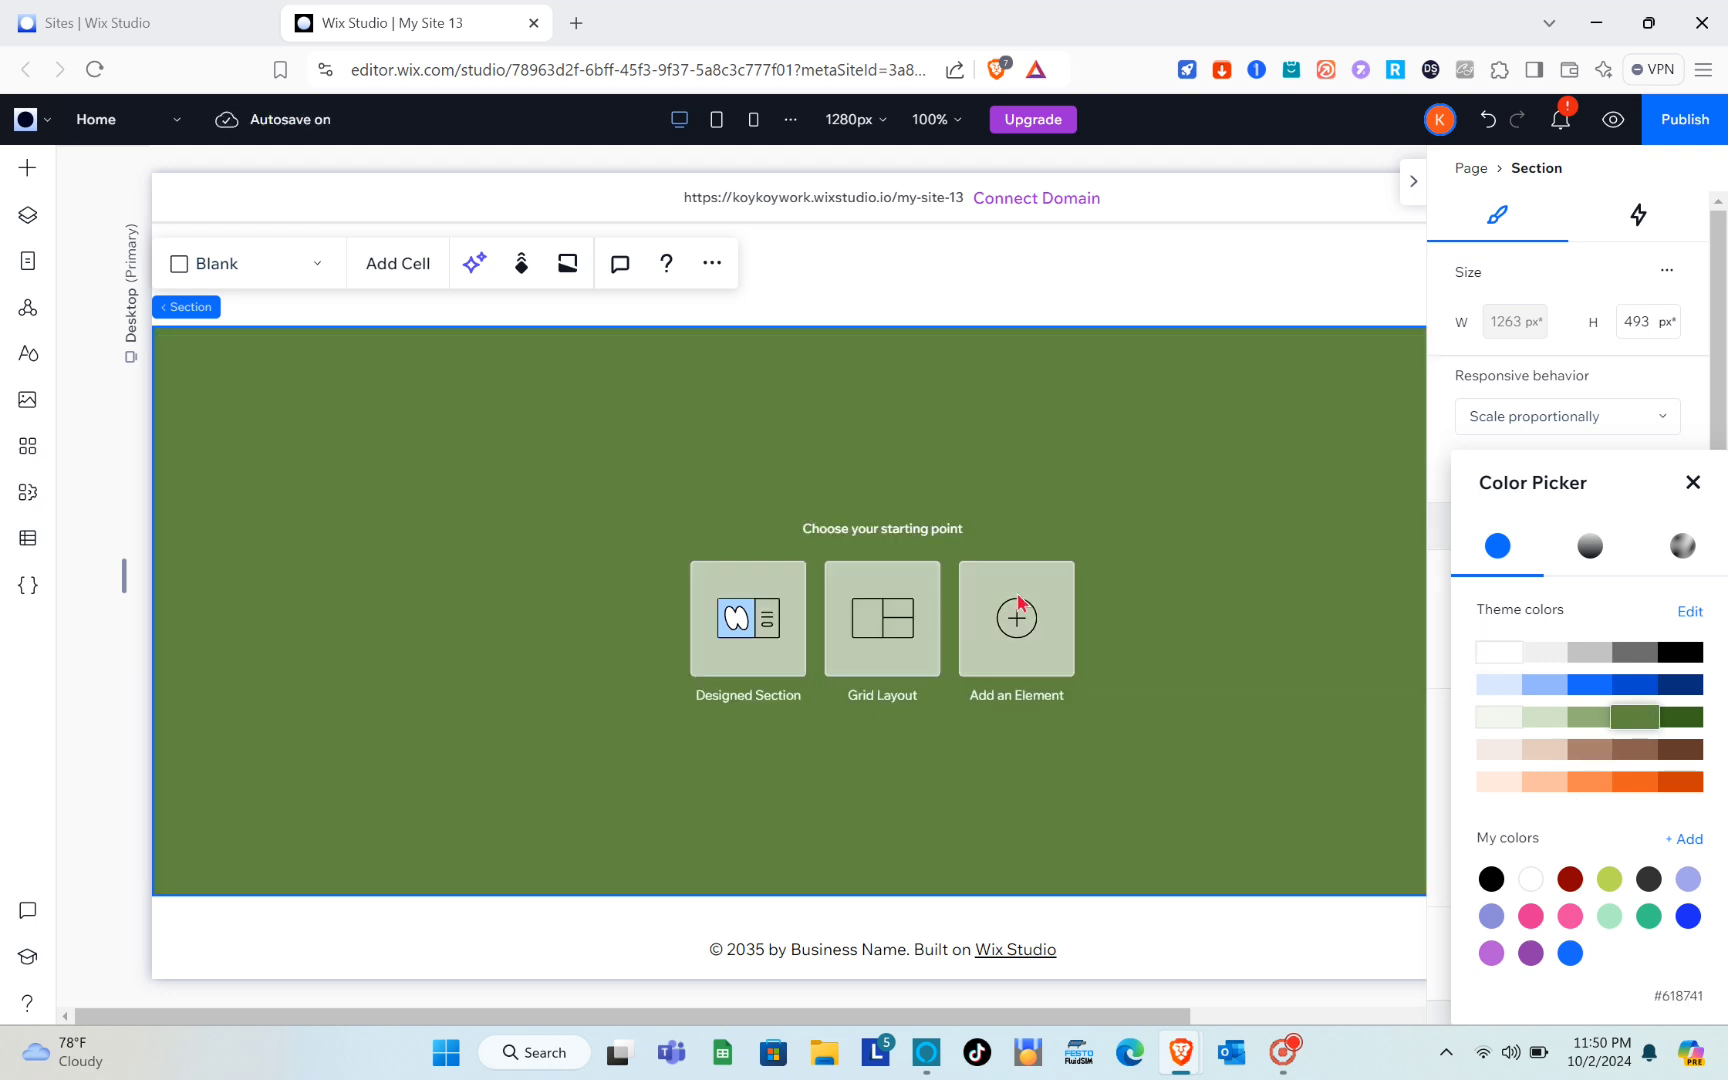
pyautogui.click(1122, 501)
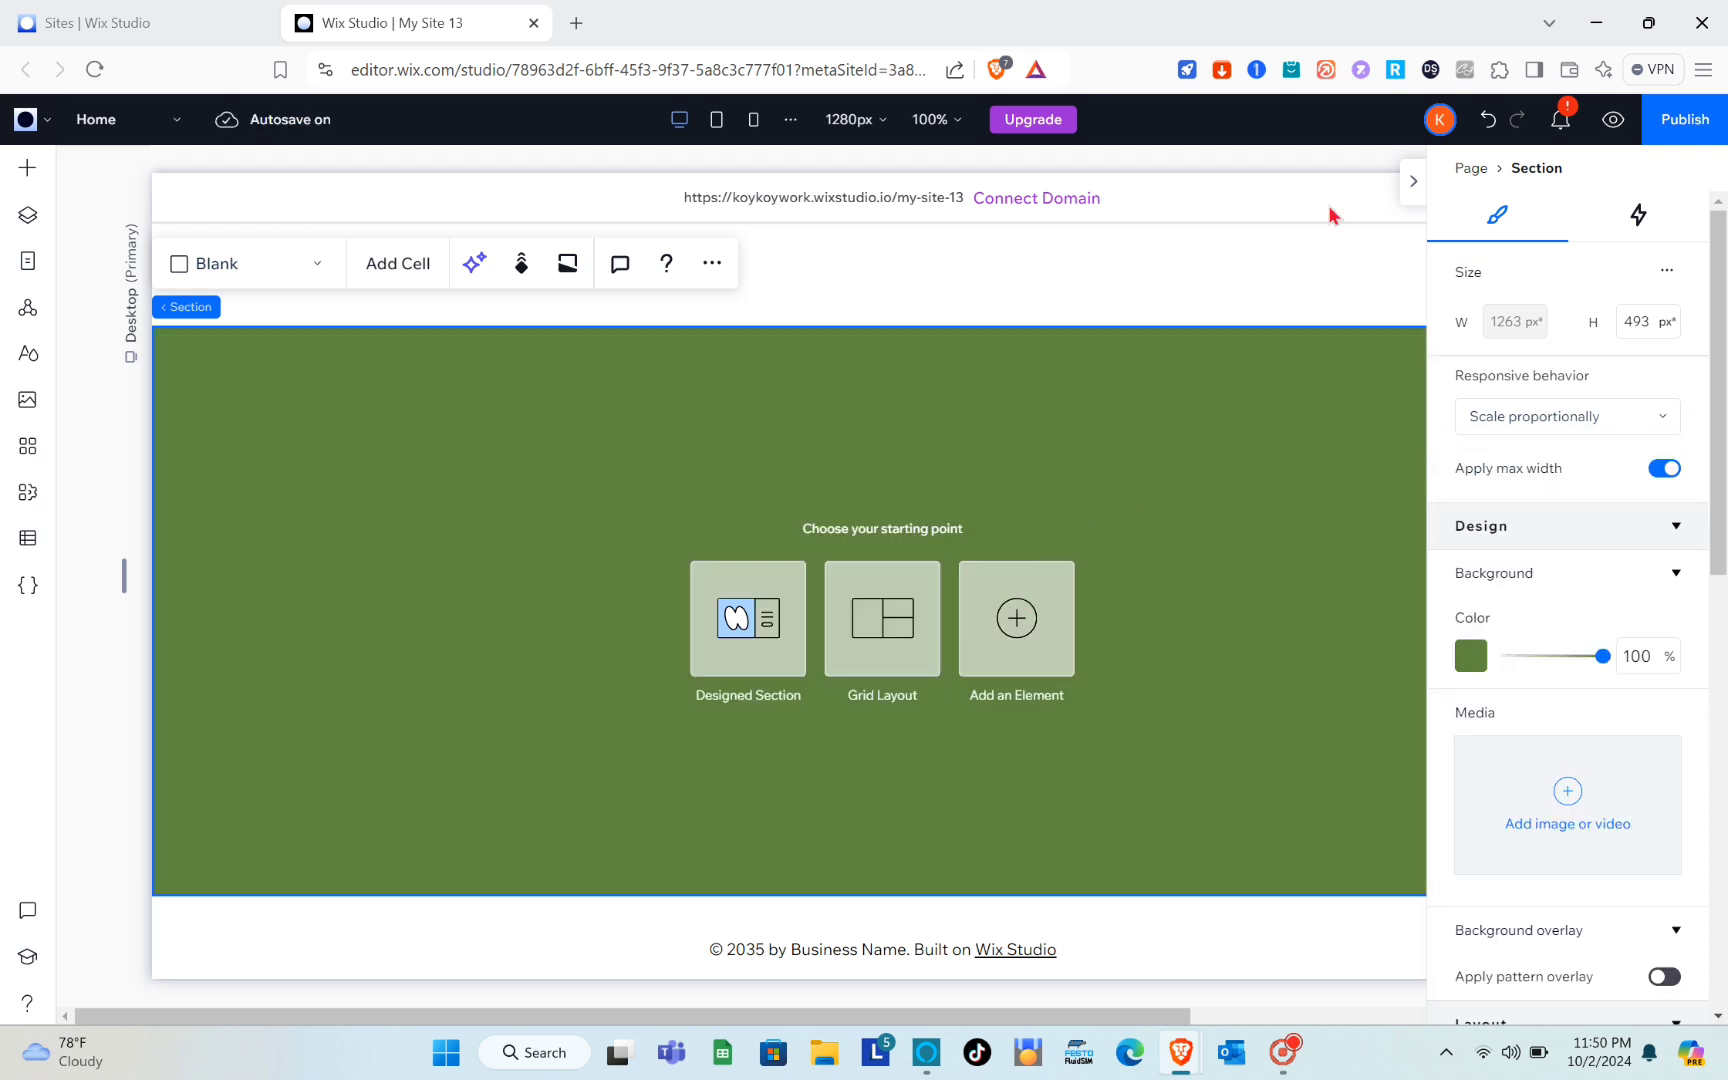
pyautogui.click(1412, 183)
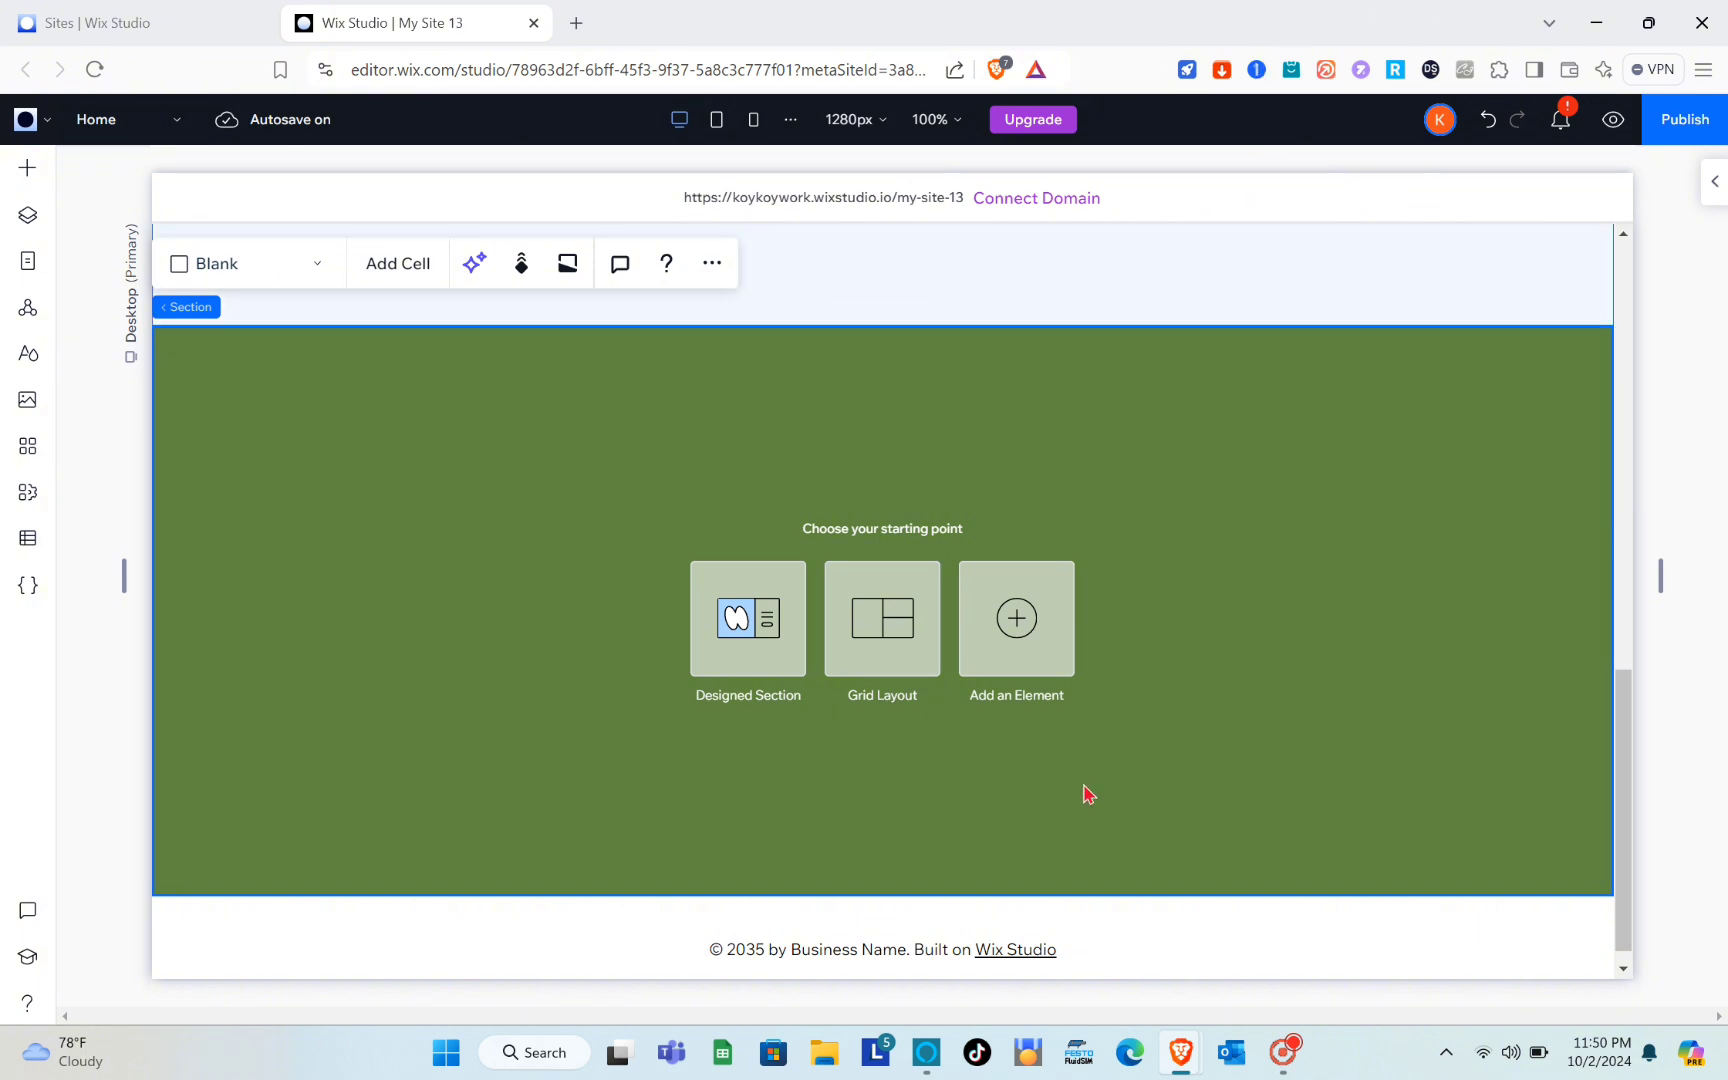
pyautogui.scroll(5, 1088, 794)
# Step: Enable advanced size settings on the white section and set its height to 100VH
pyautogui.click(1142, 568)
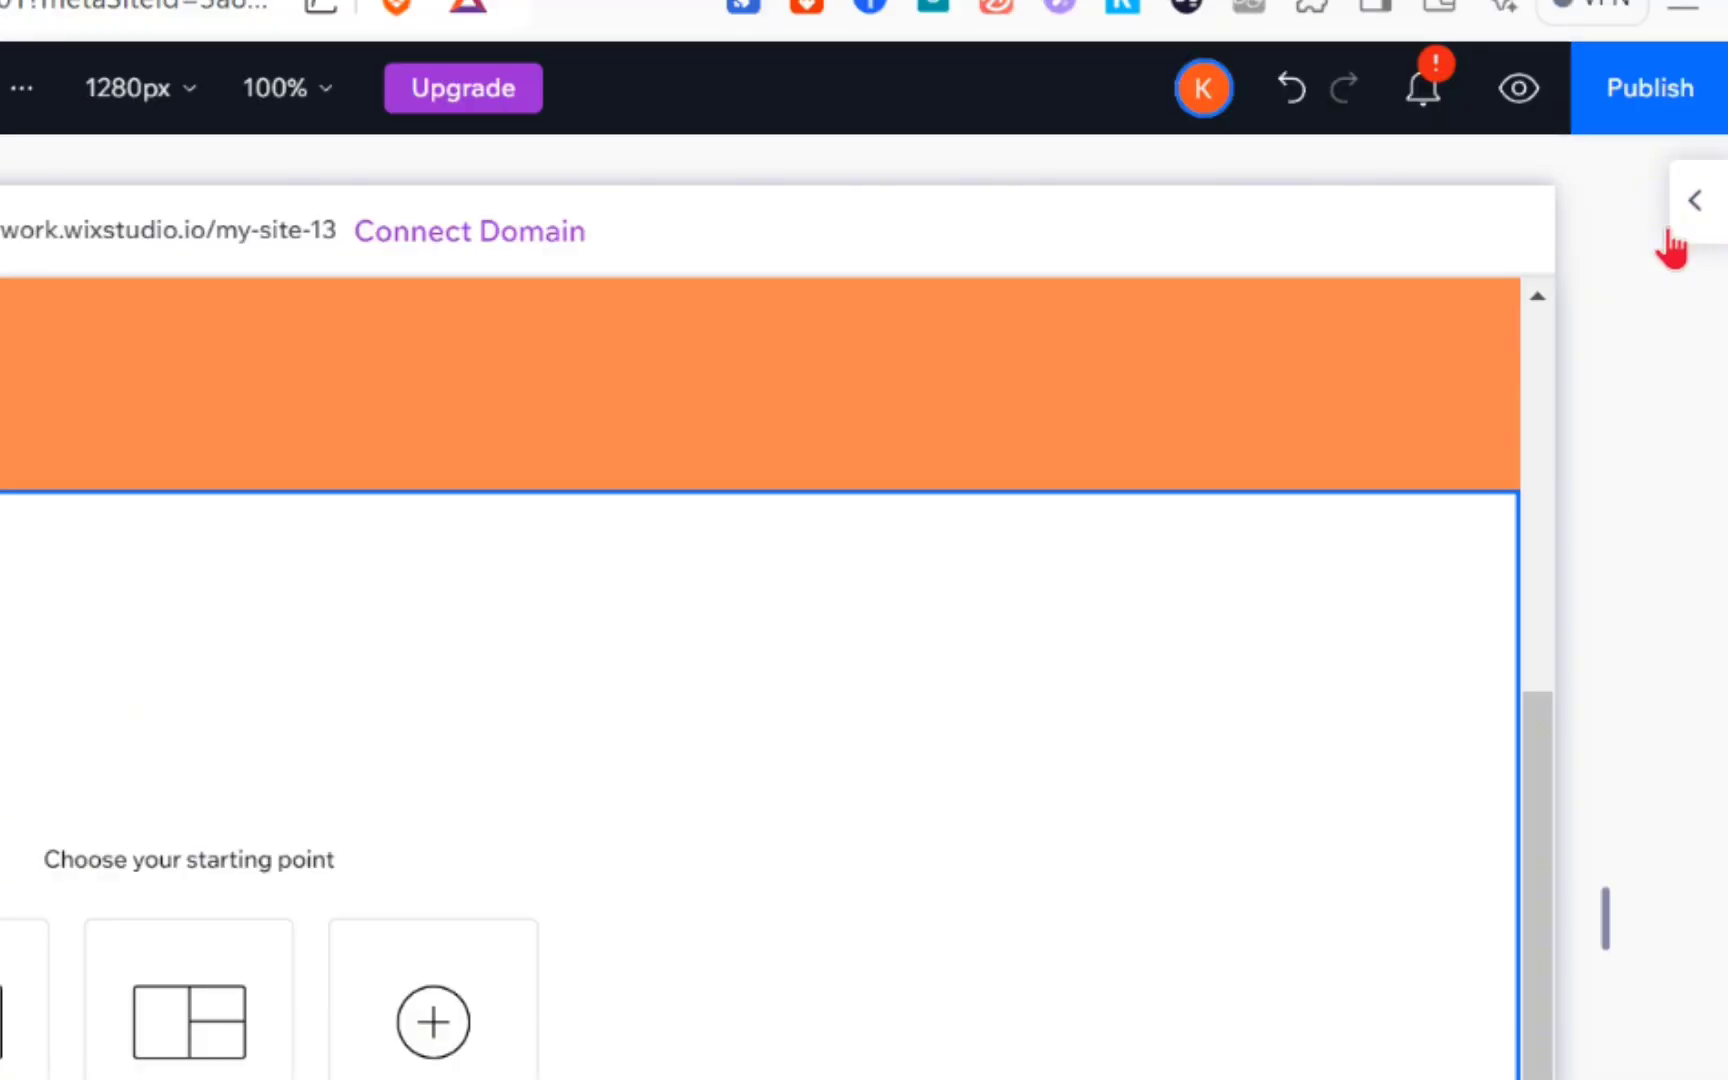
pyautogui.click(1714, 185)
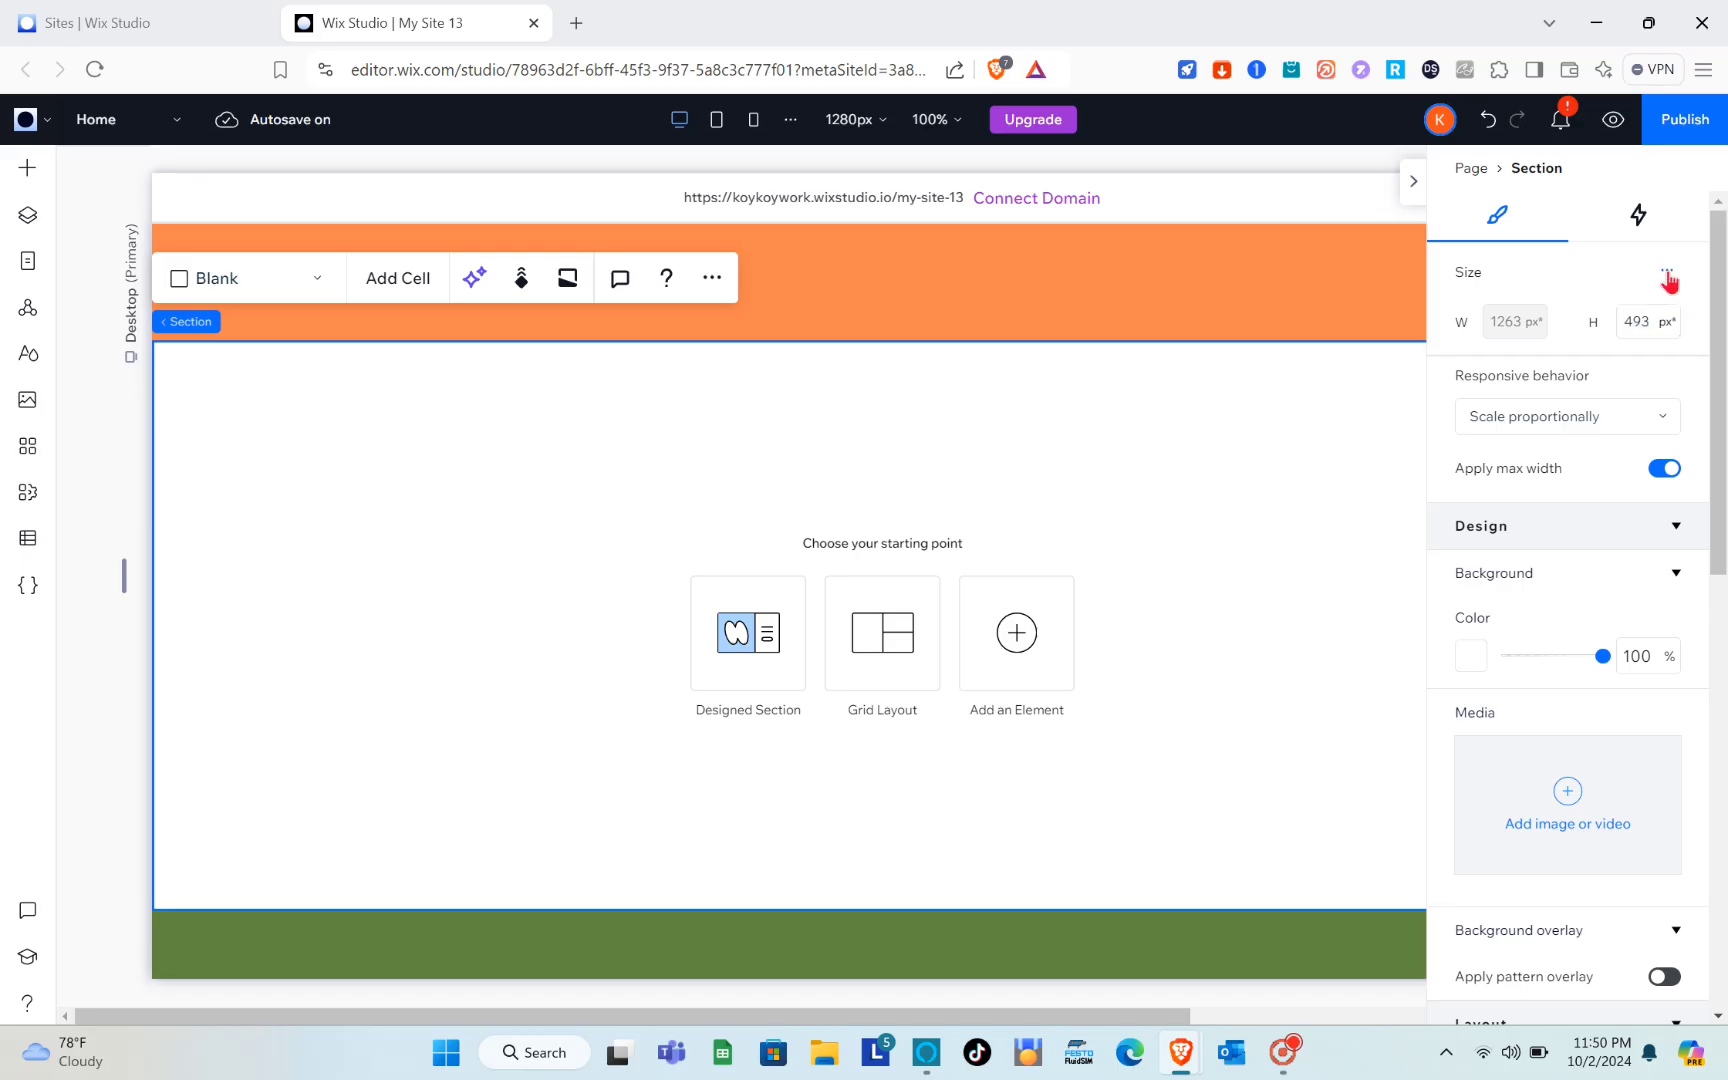
pyautogui.click(1667, 274)
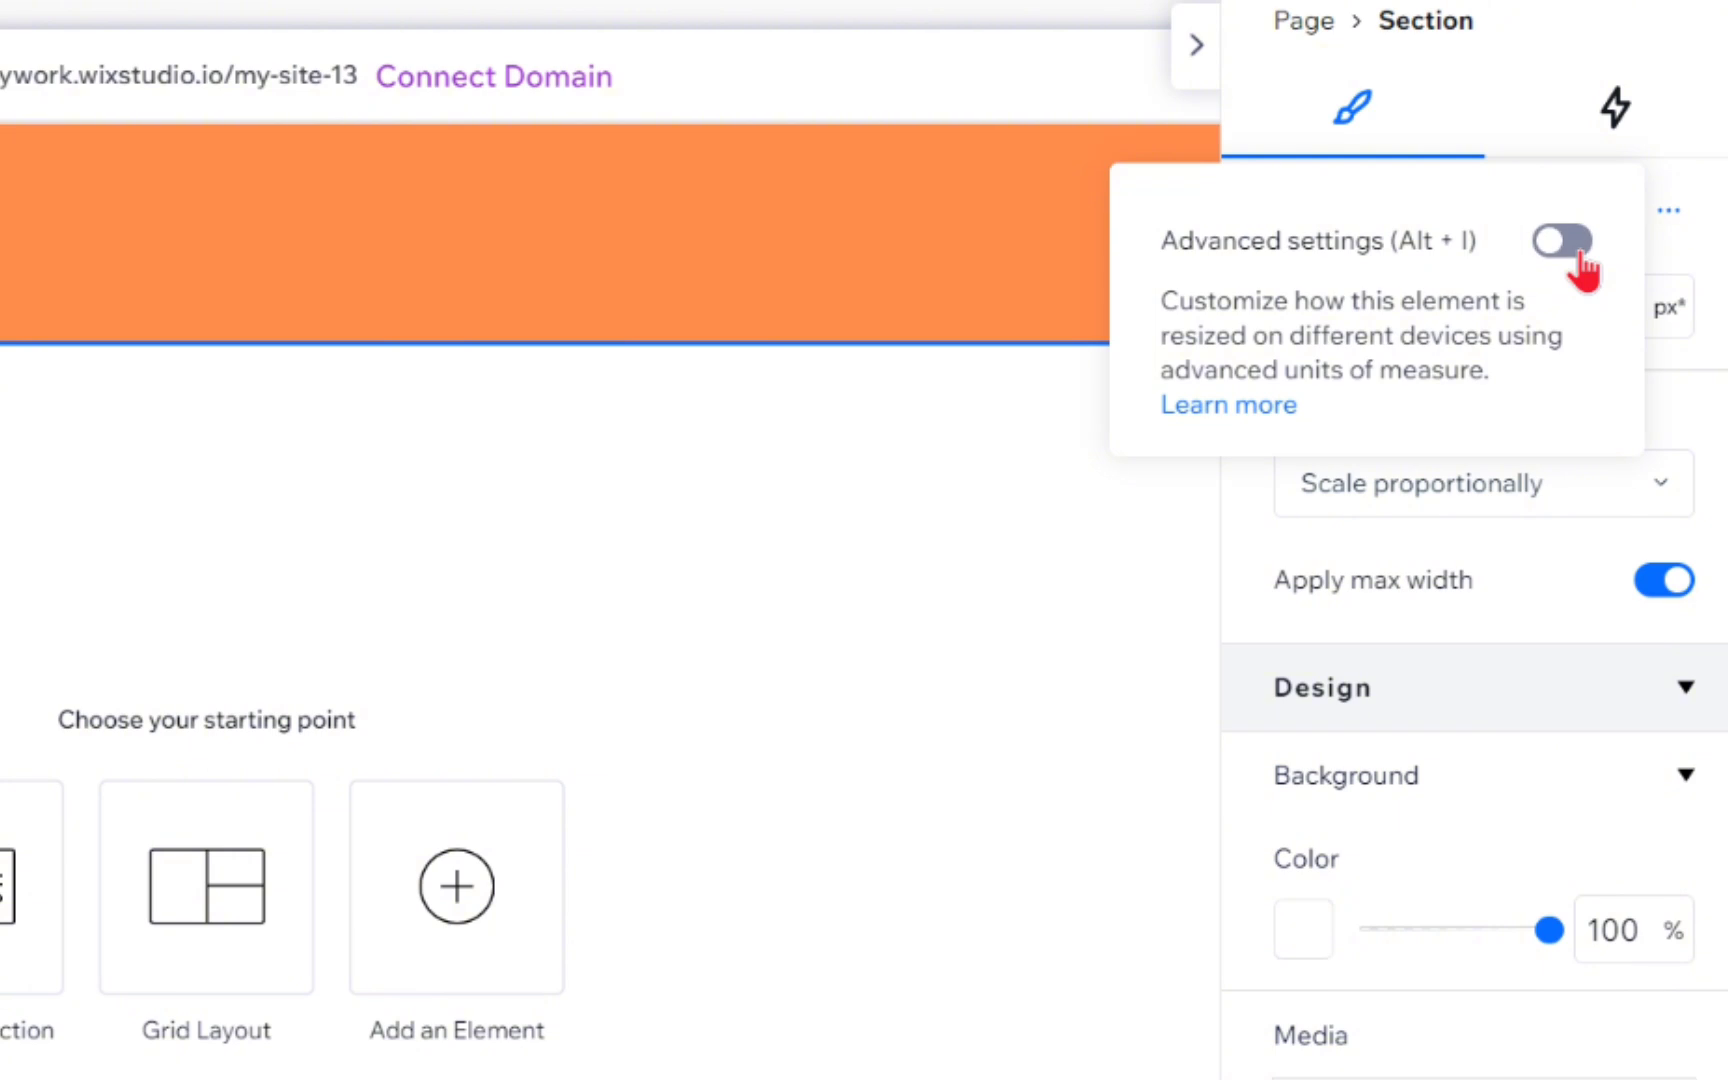
pyautogui.click(1580, 255)
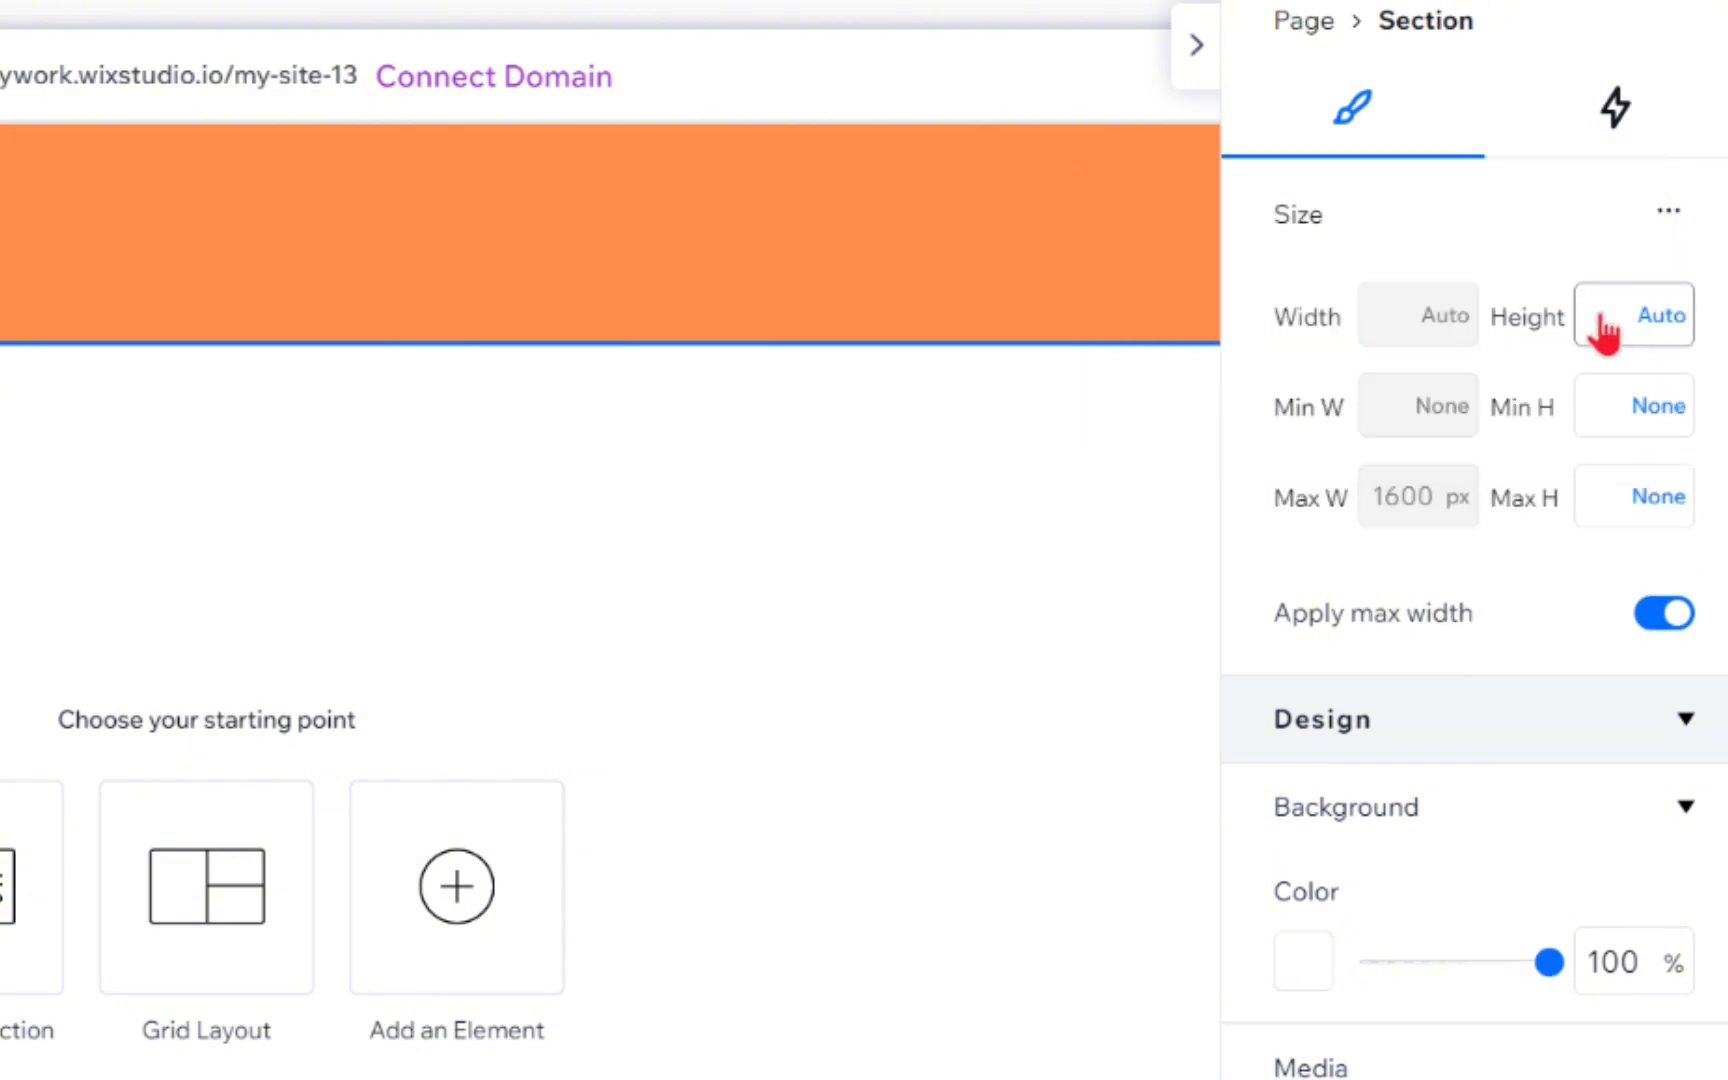
pyautogui.click(1597, 315)
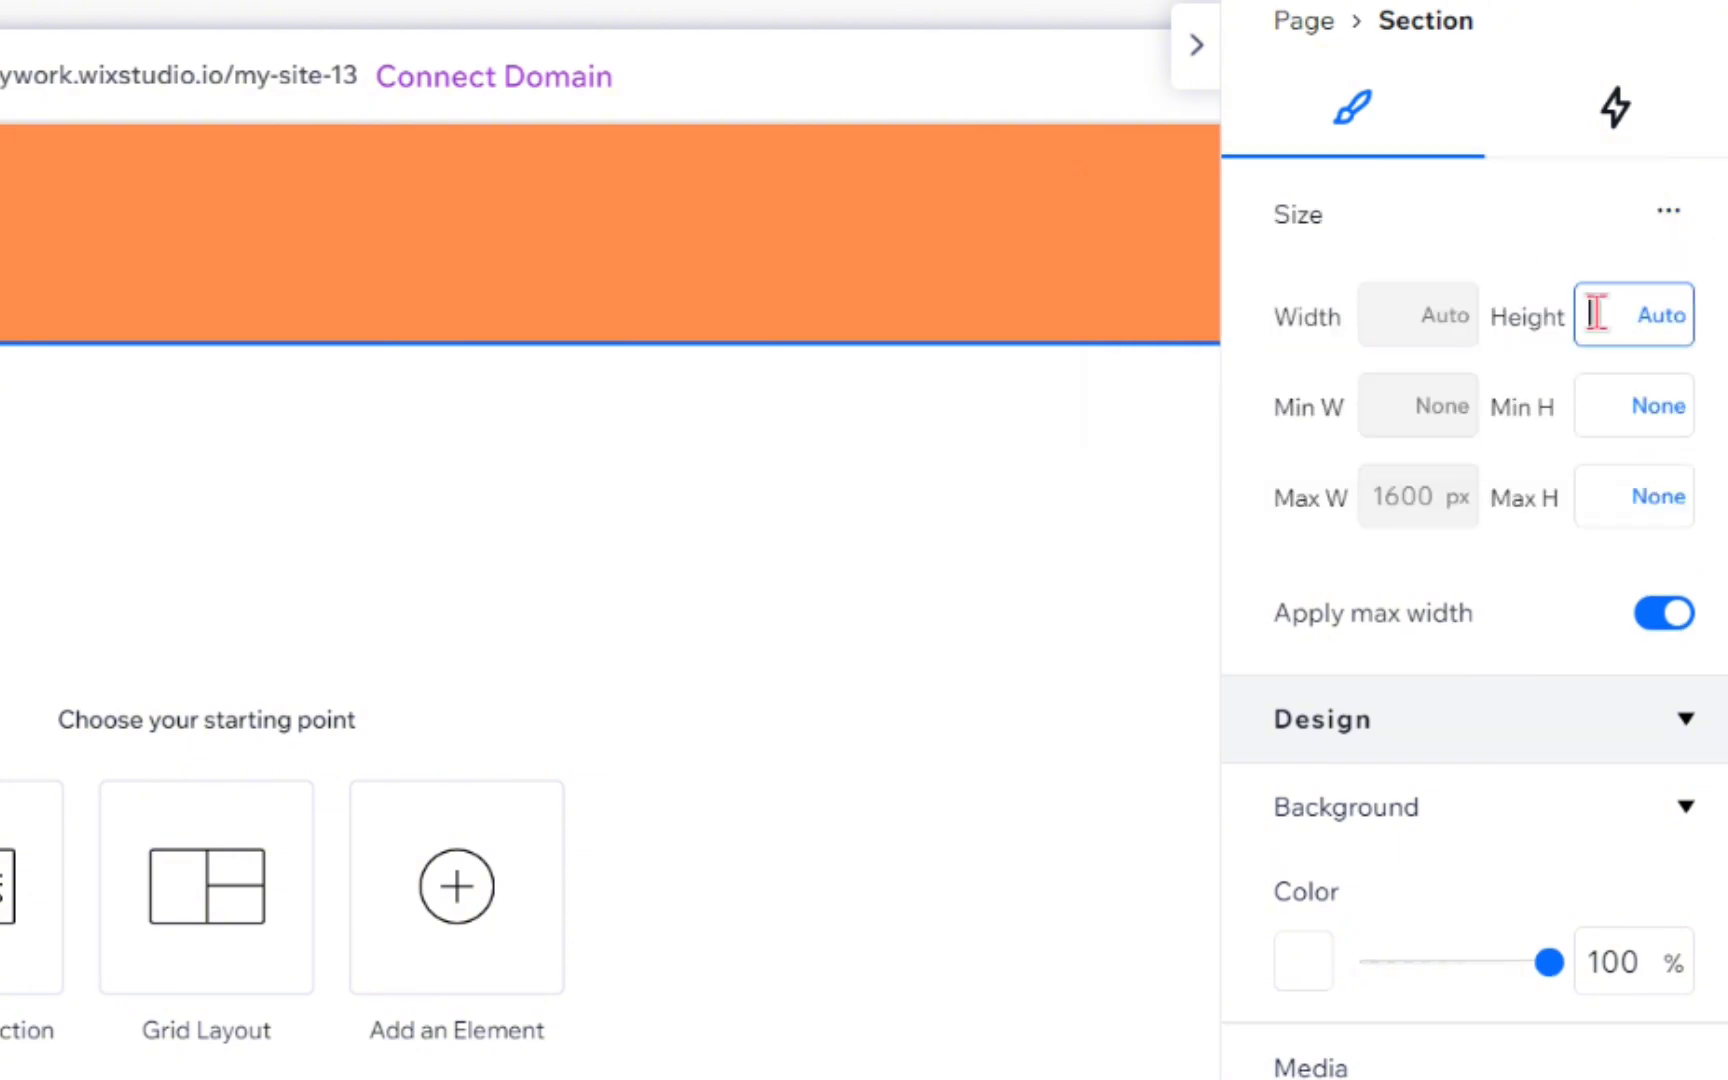
pyautogui.write('100VH')
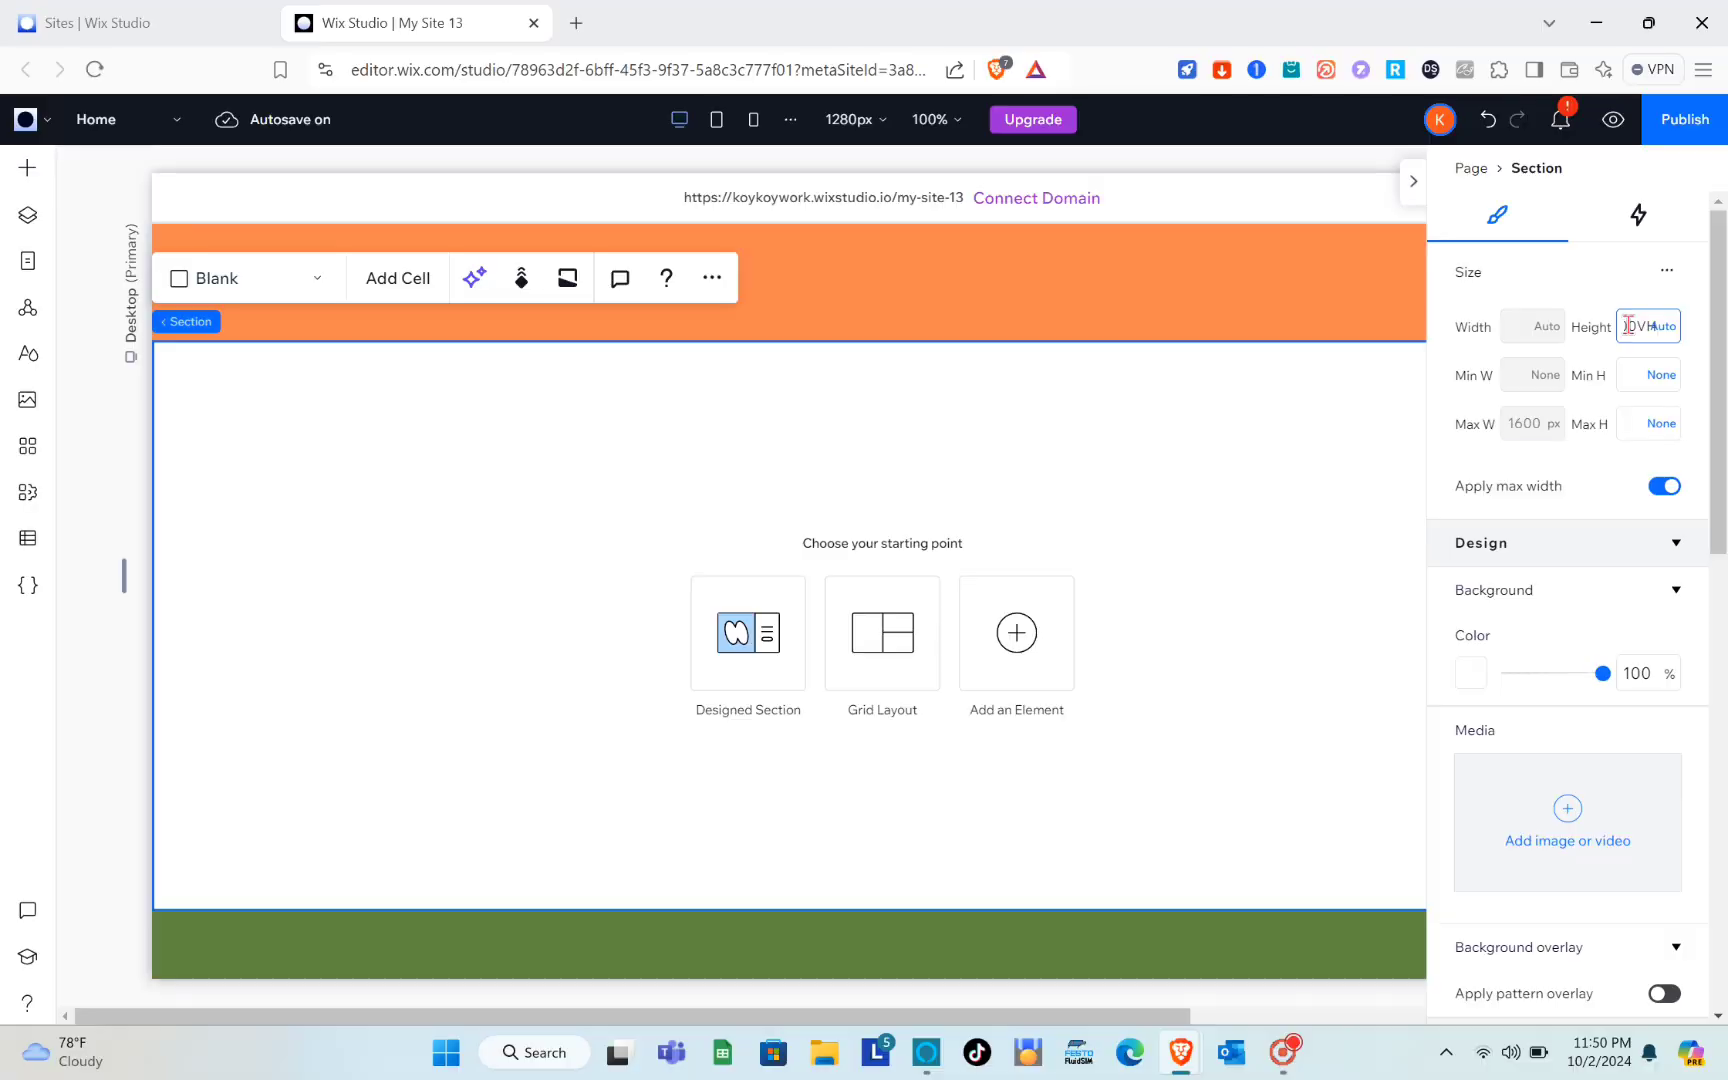
pyautogui.press('Return')
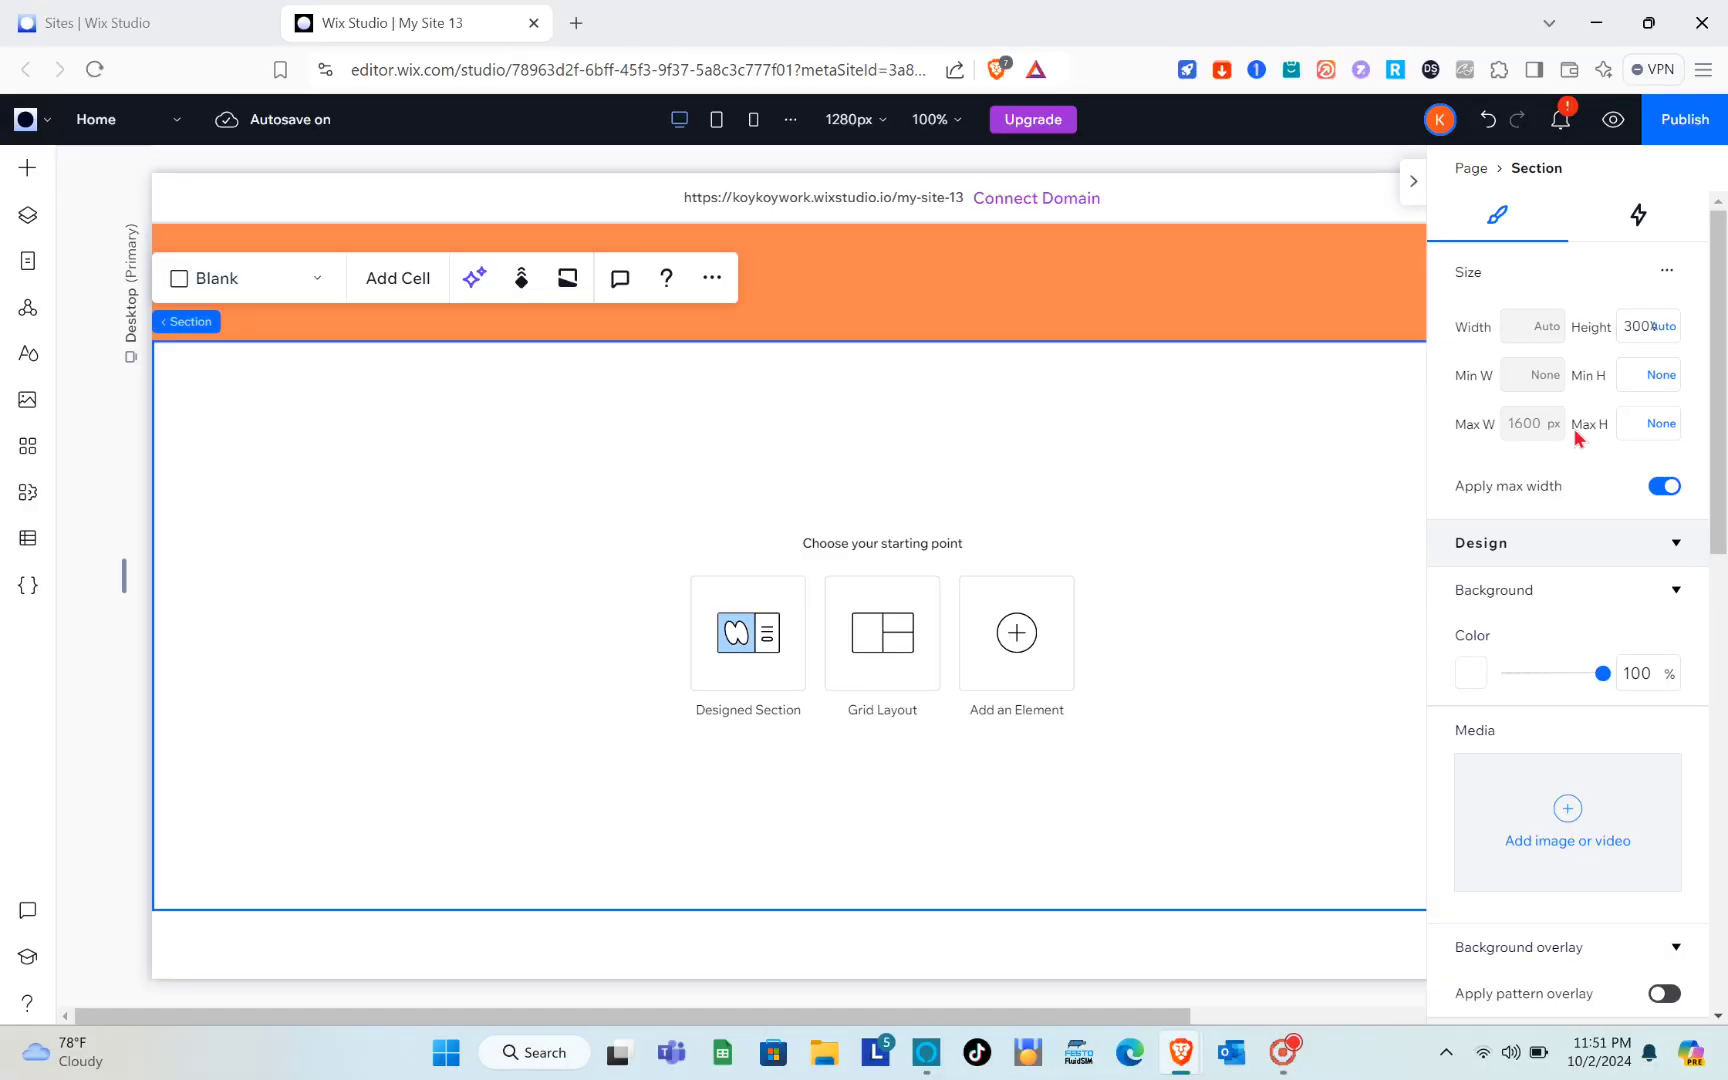
pyautogui.moveTo(1527, 396)
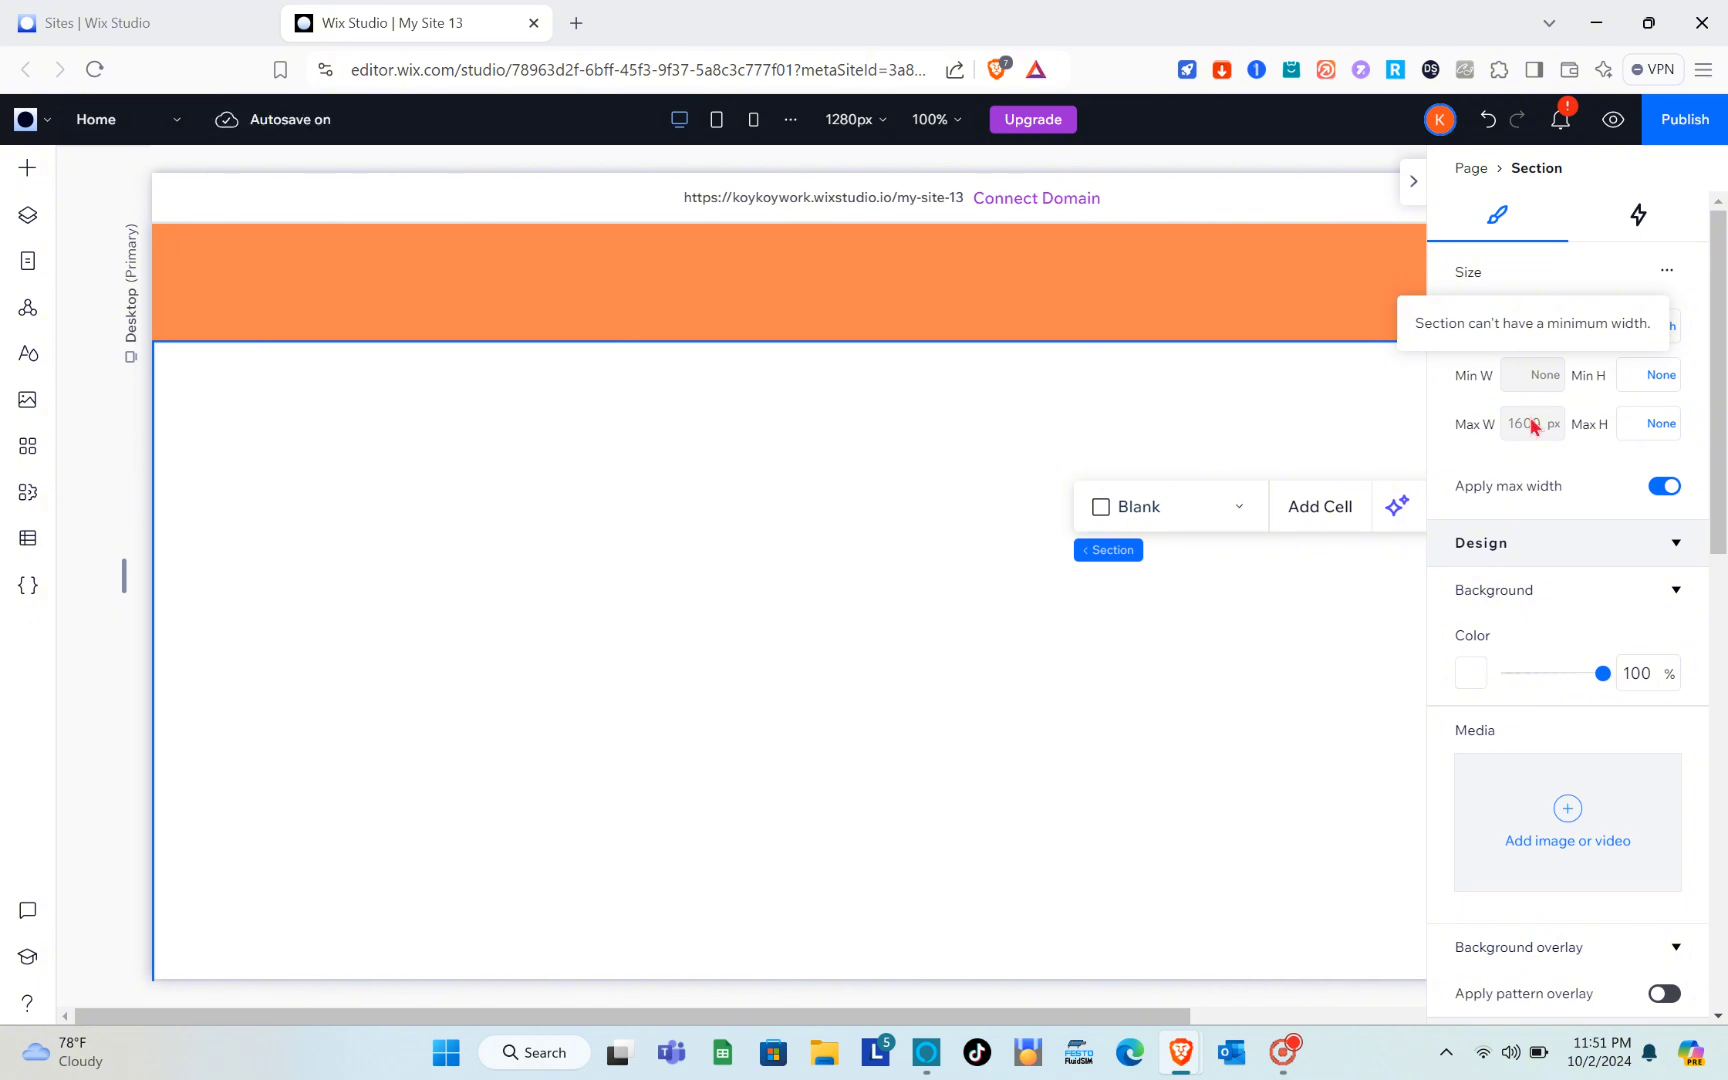
pyautogui.scroll(-1, 1601, 619)
# Step: Convert the white section to a CSS grid with a 1x3 row layout
pyautogui.scroll(-5, 1601, 621)
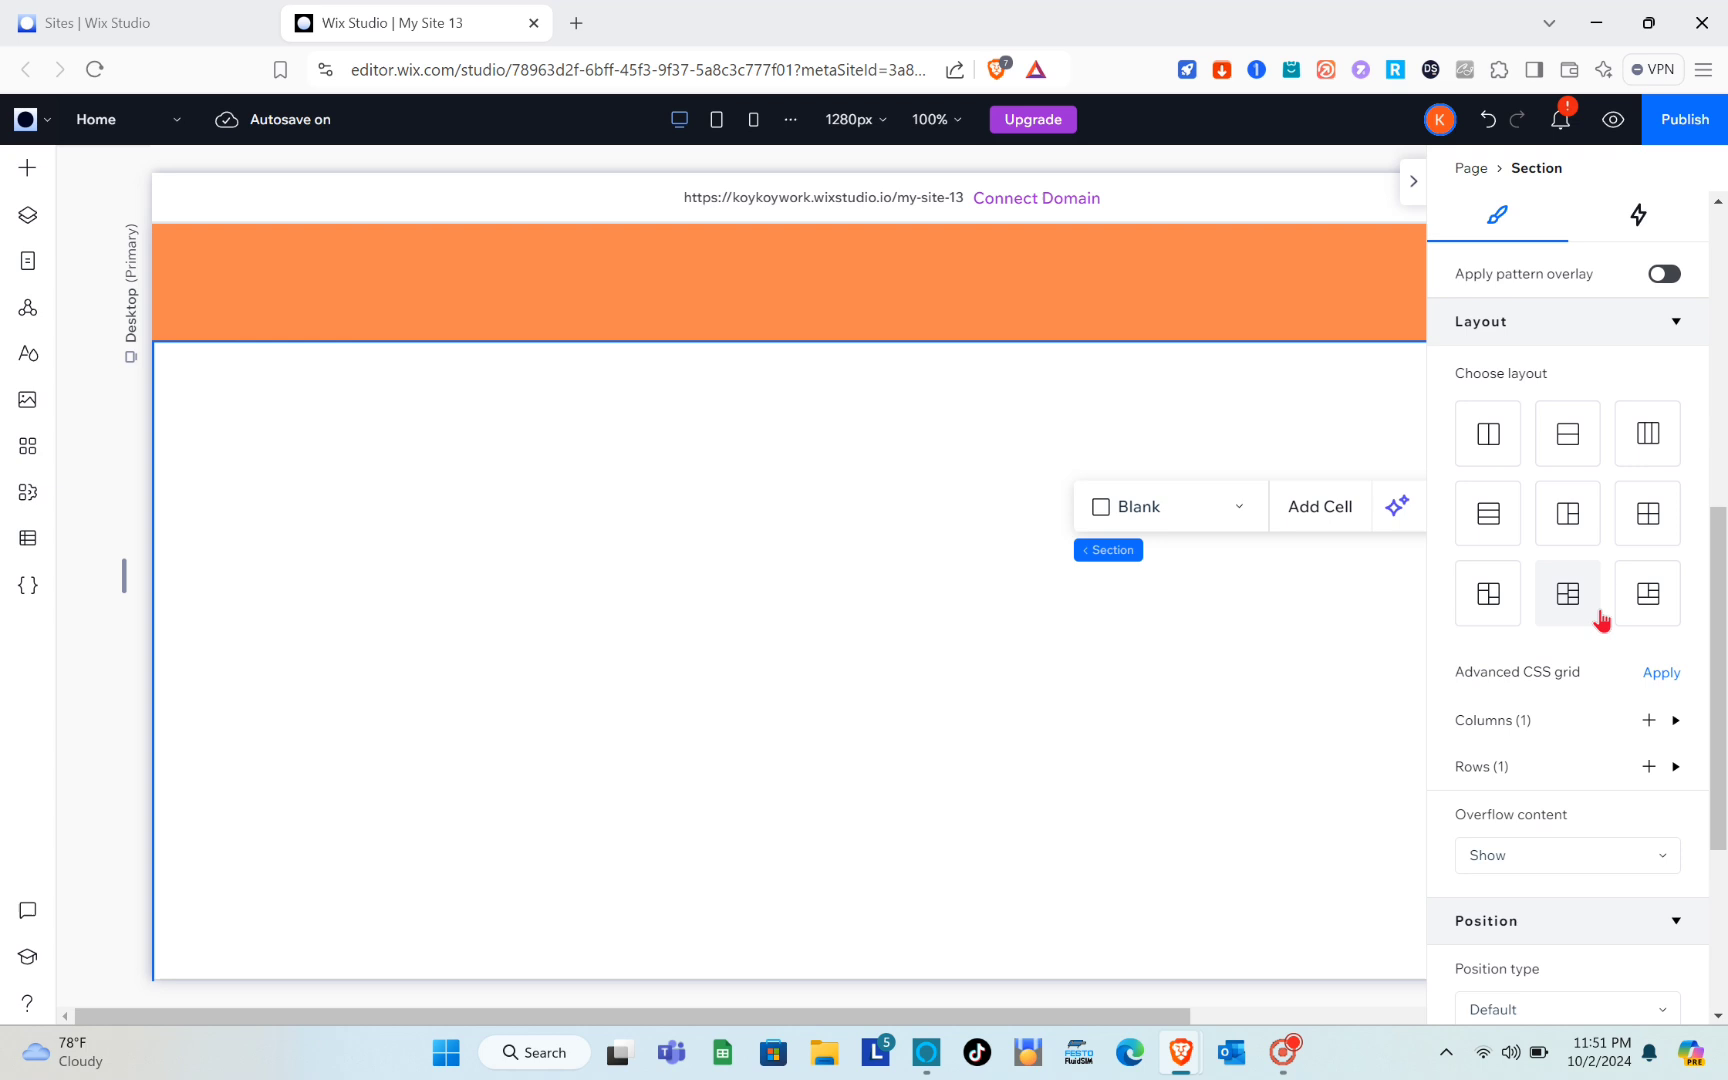
pyautogui.click(1662, 674)
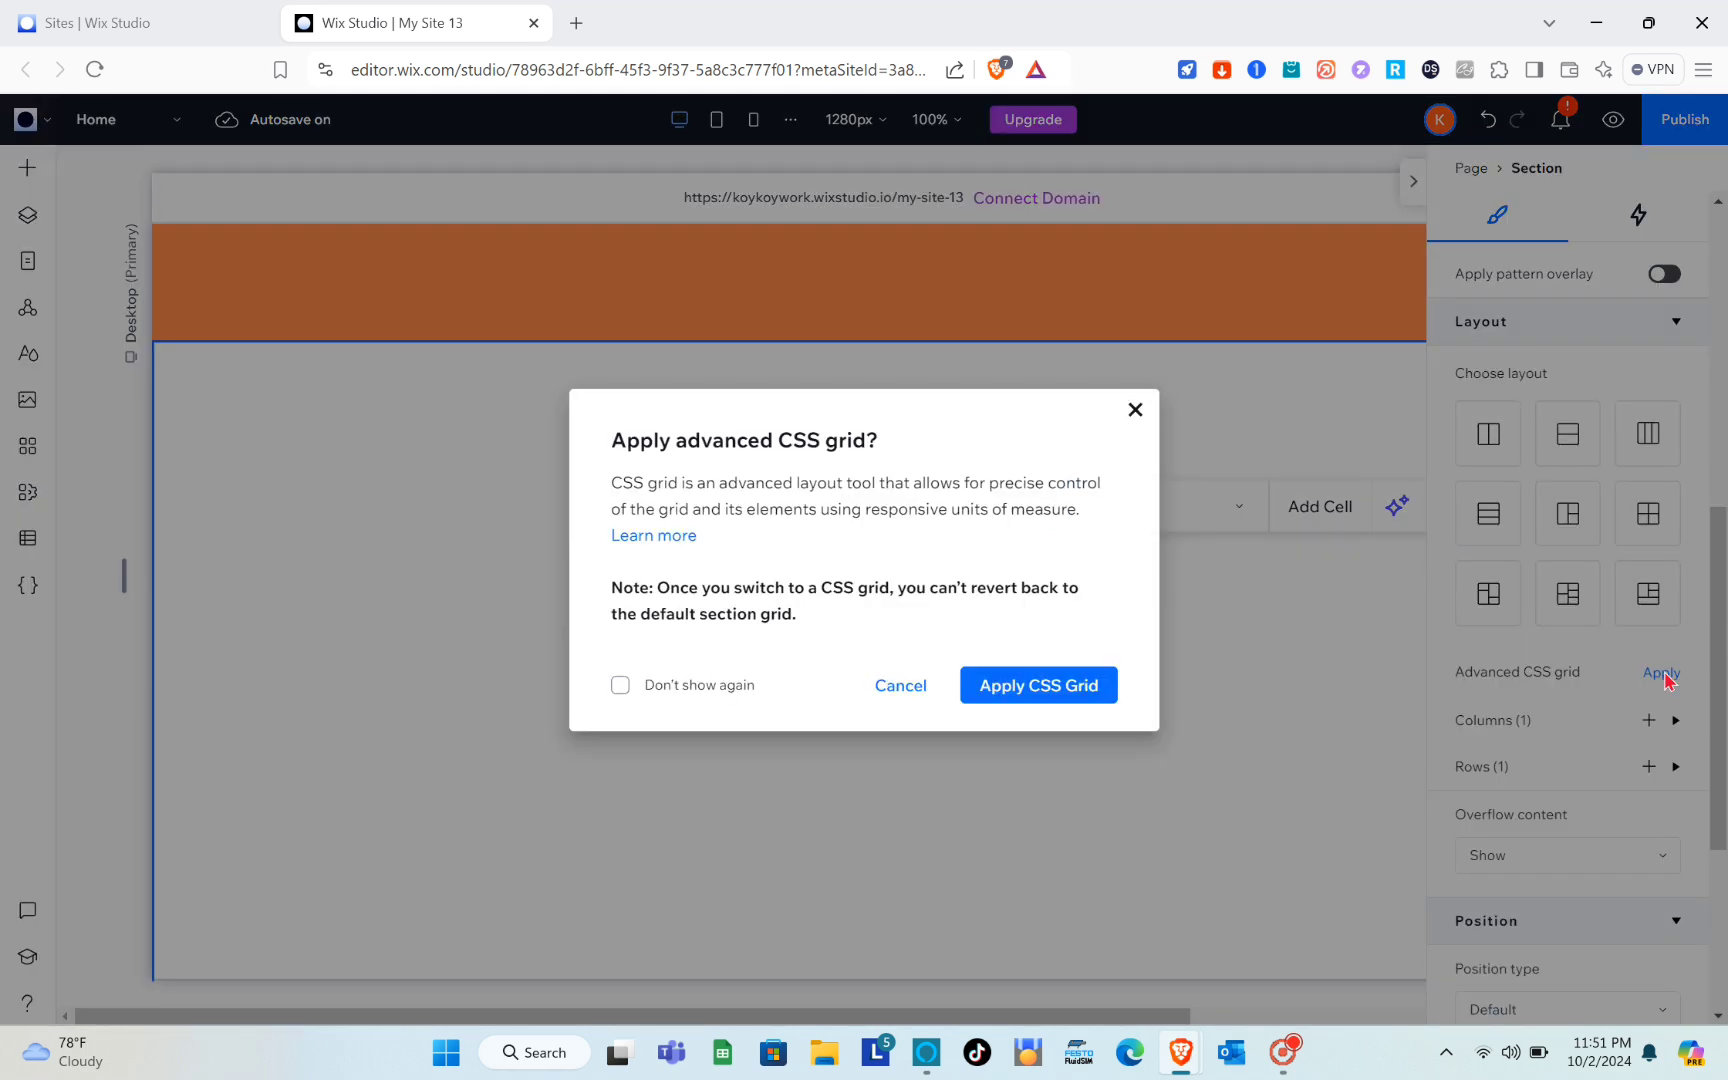
pyautogui.click(1059, 686)
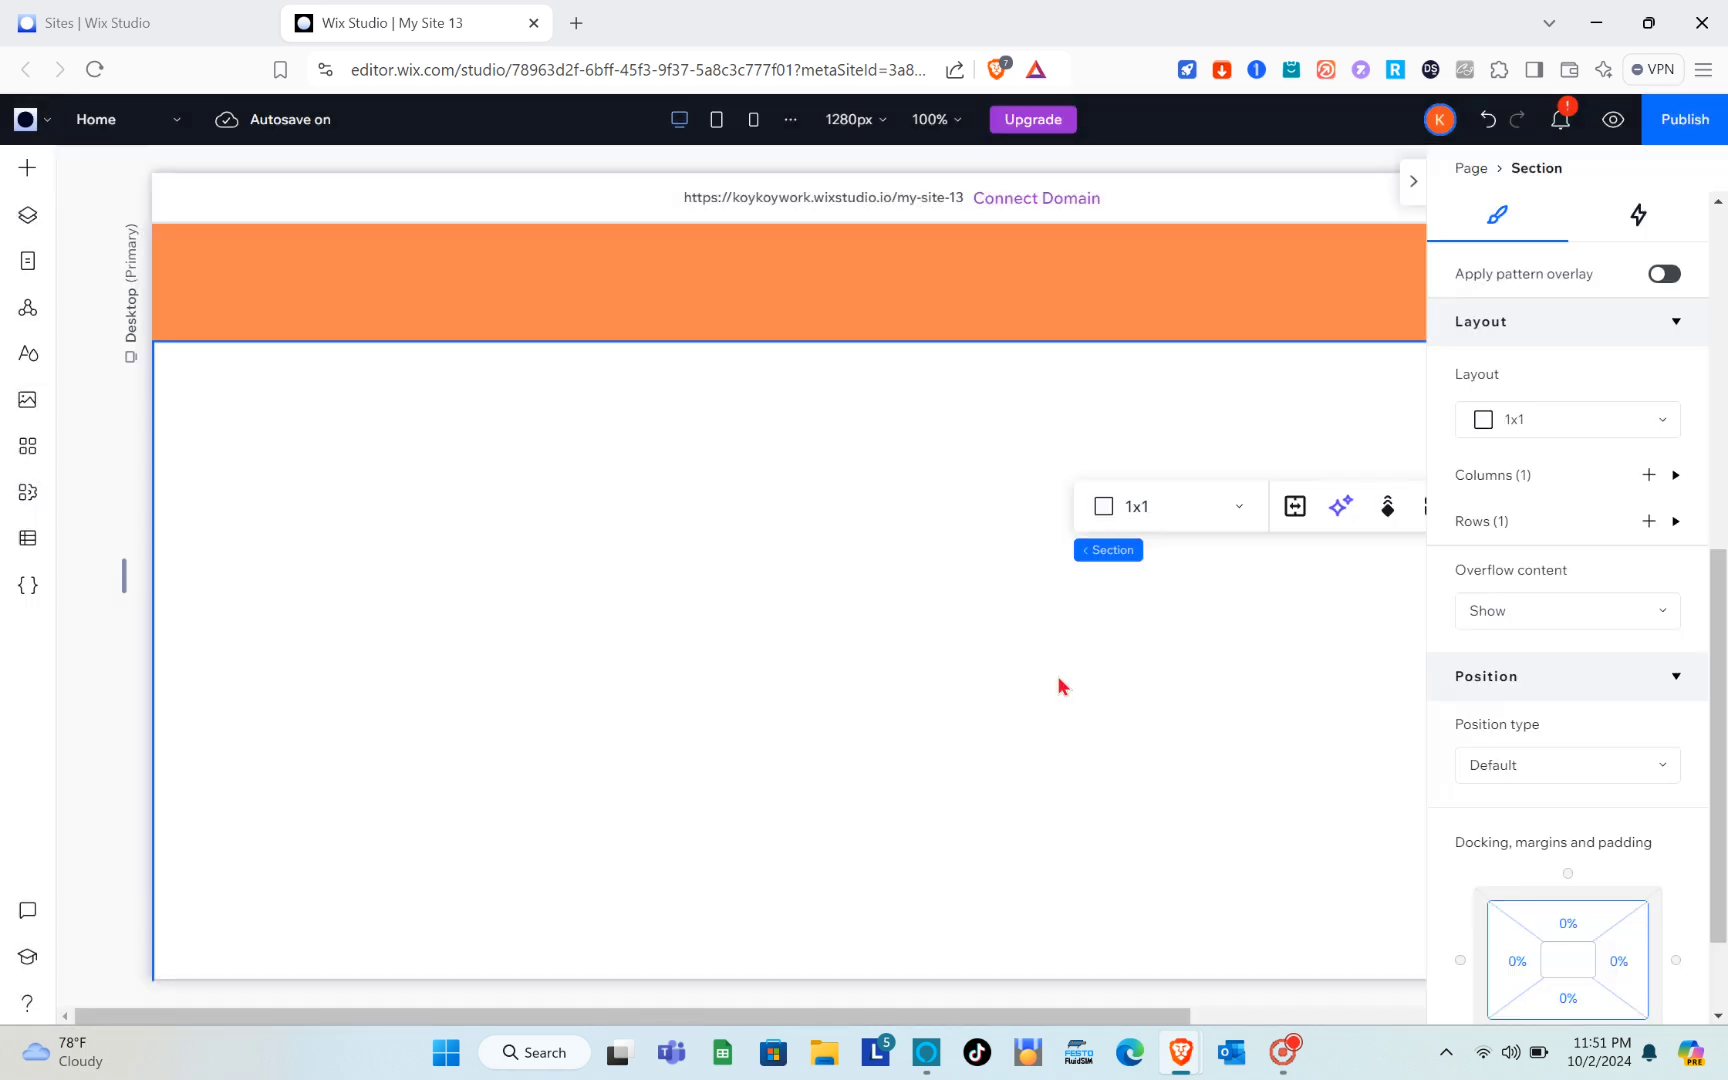
pyautogui.click(1590, 421)
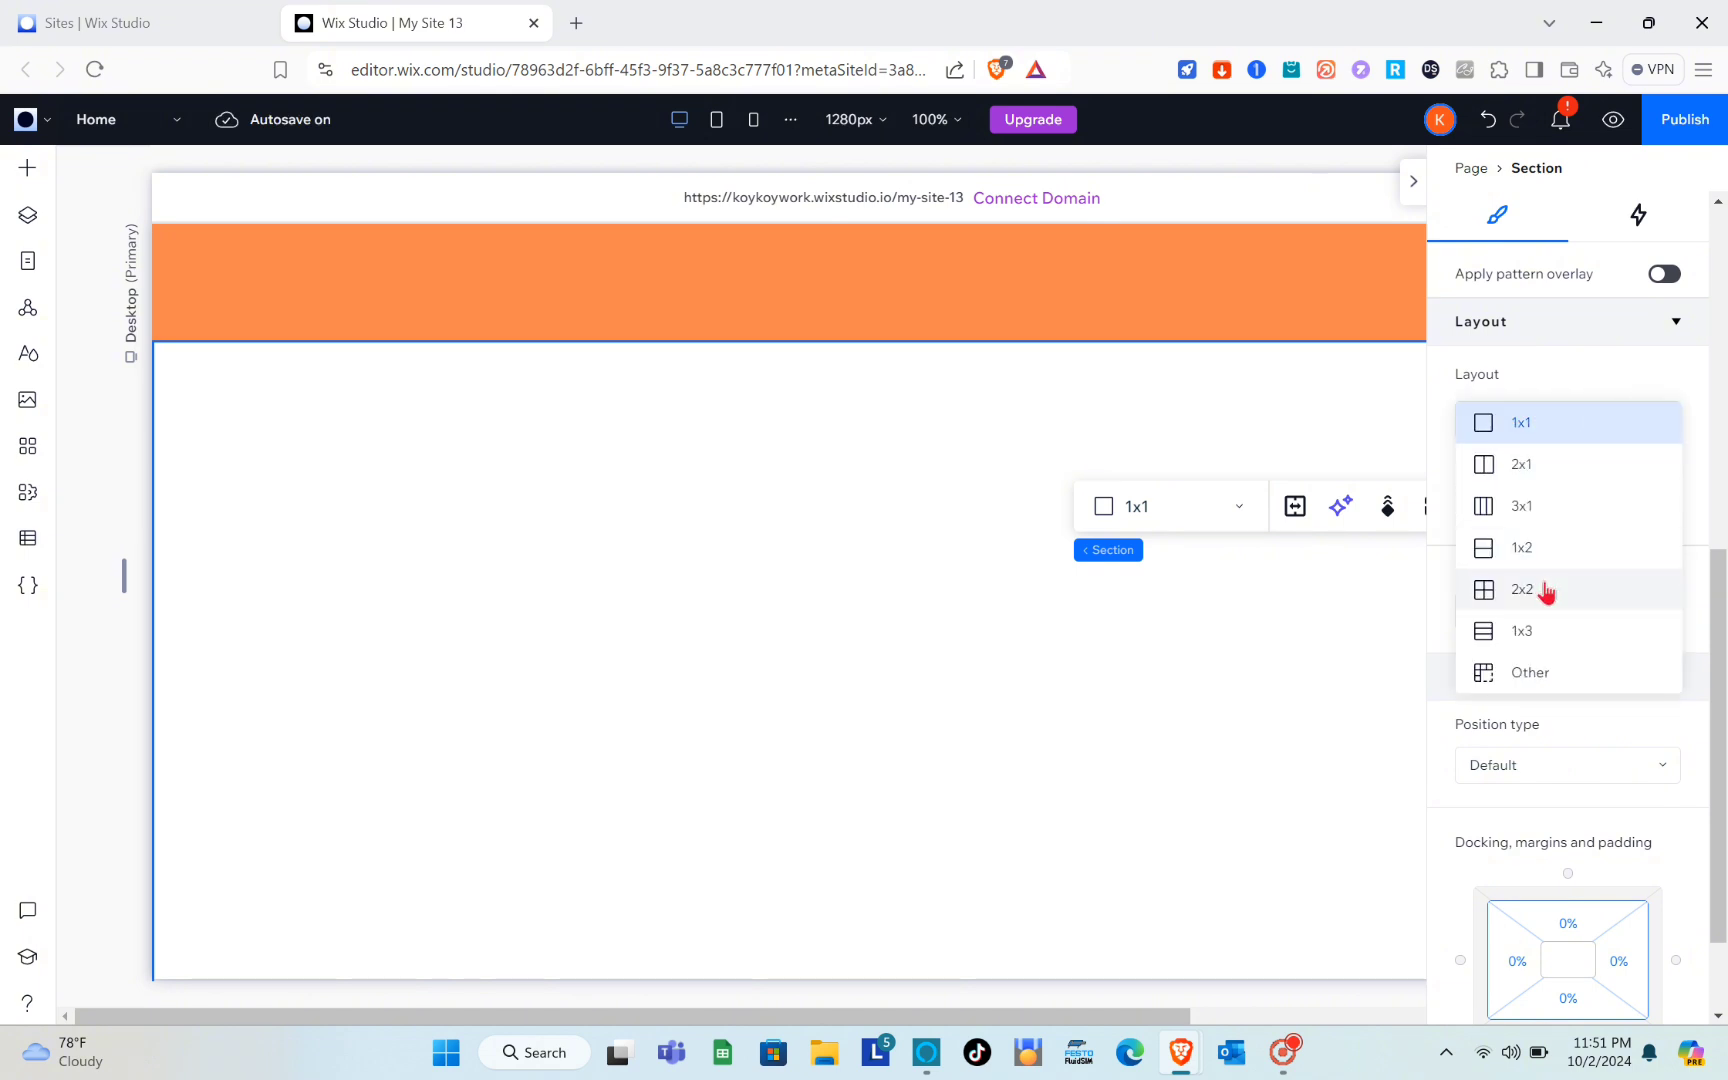
pyautogui.click(1535, 629)
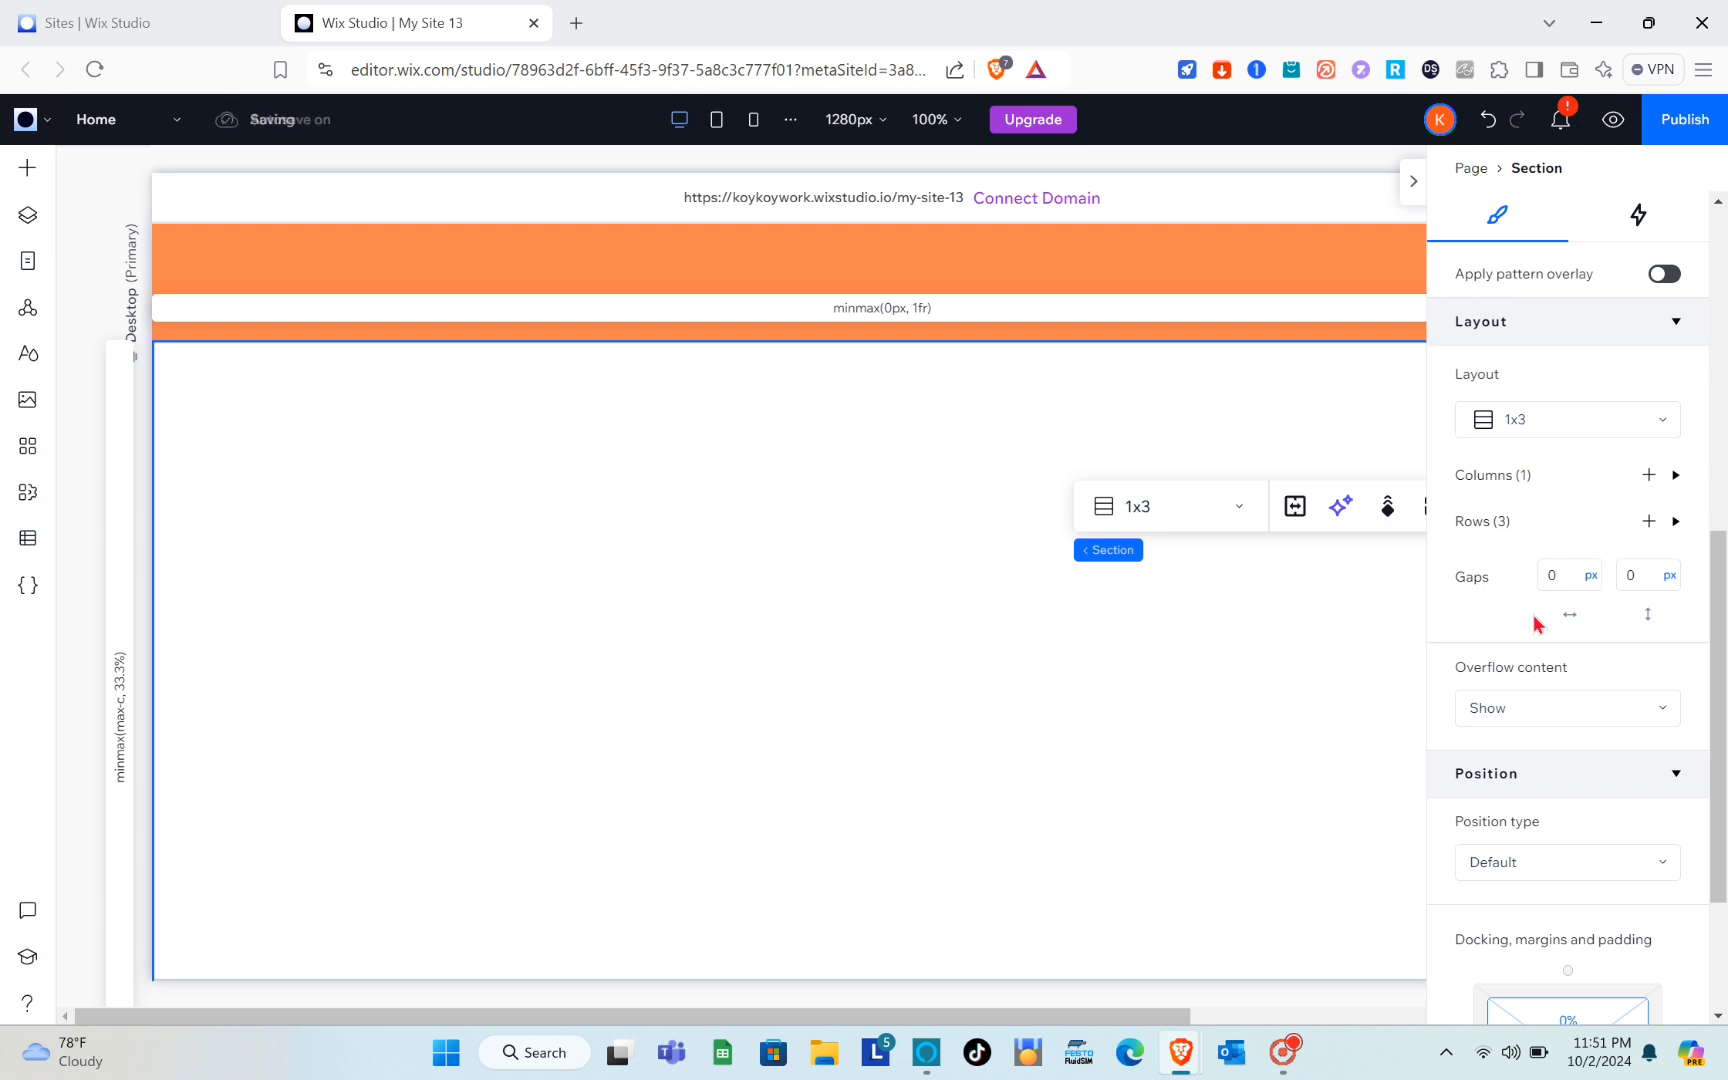
# Step: Switch all three grid rows to viewport-height units, 100 vh each
pyautogui.click(1676, 523)
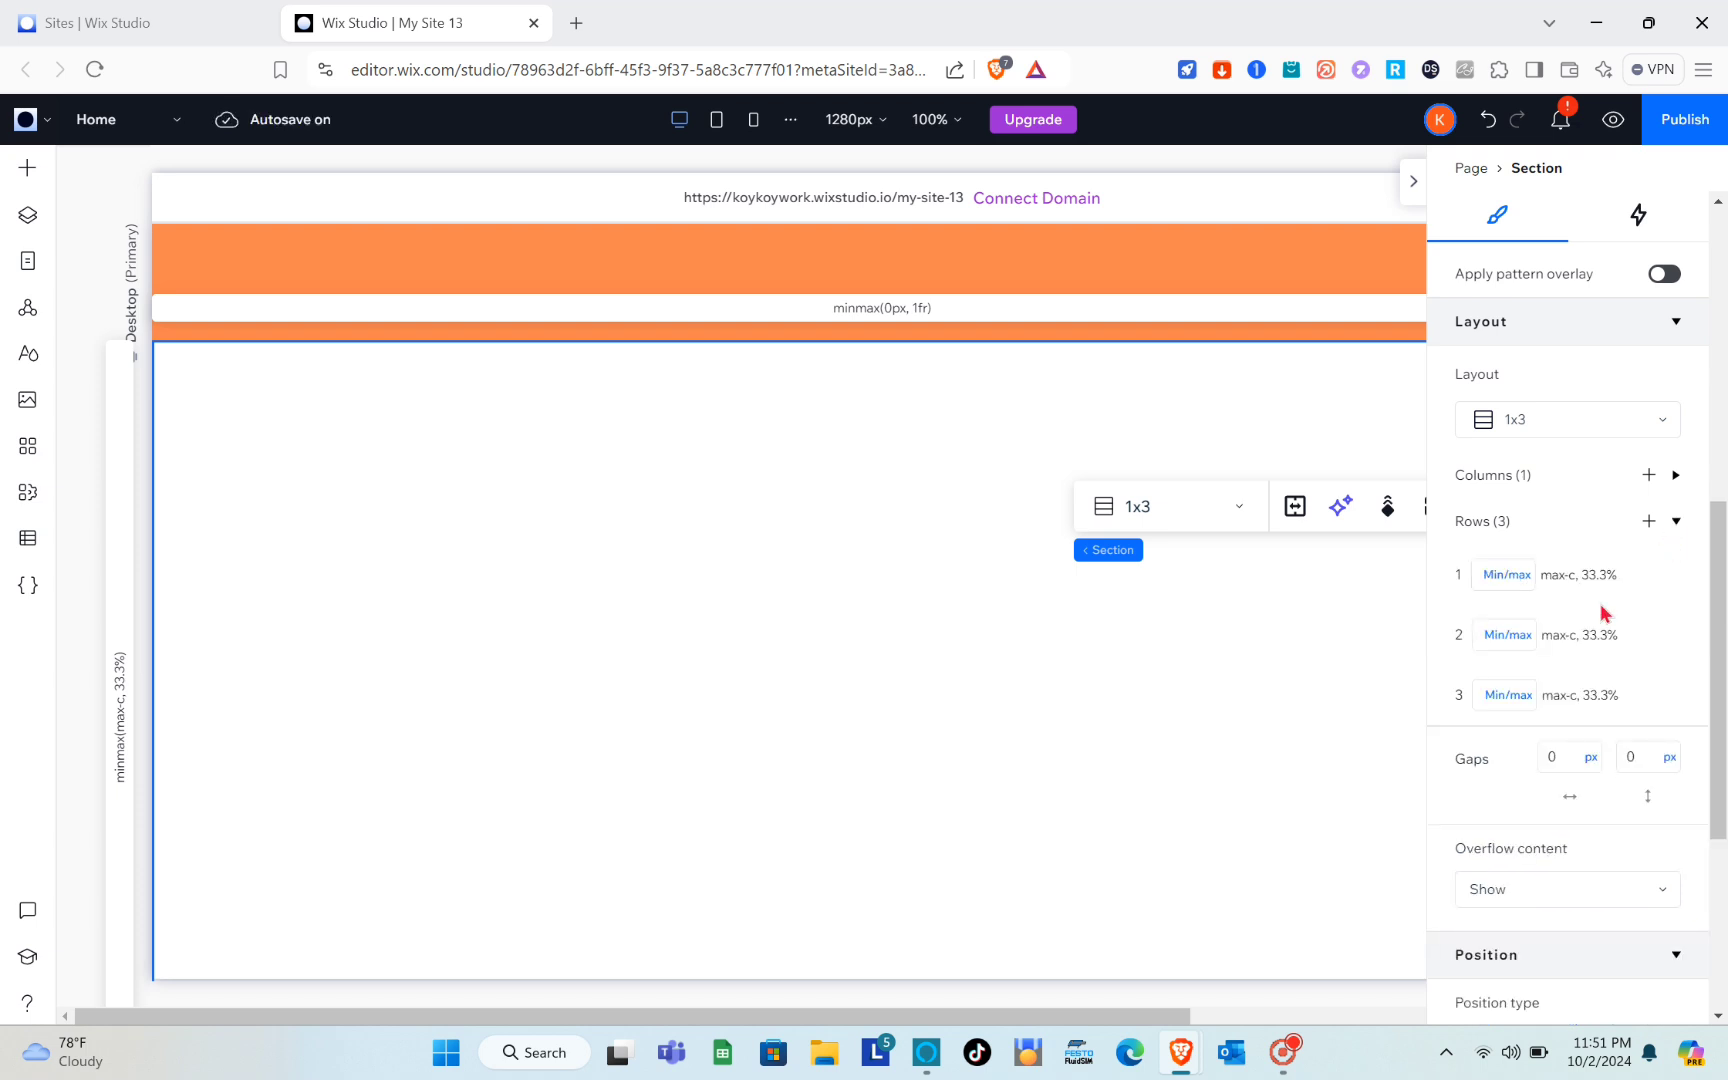
pyautogui.click(1500, 575)
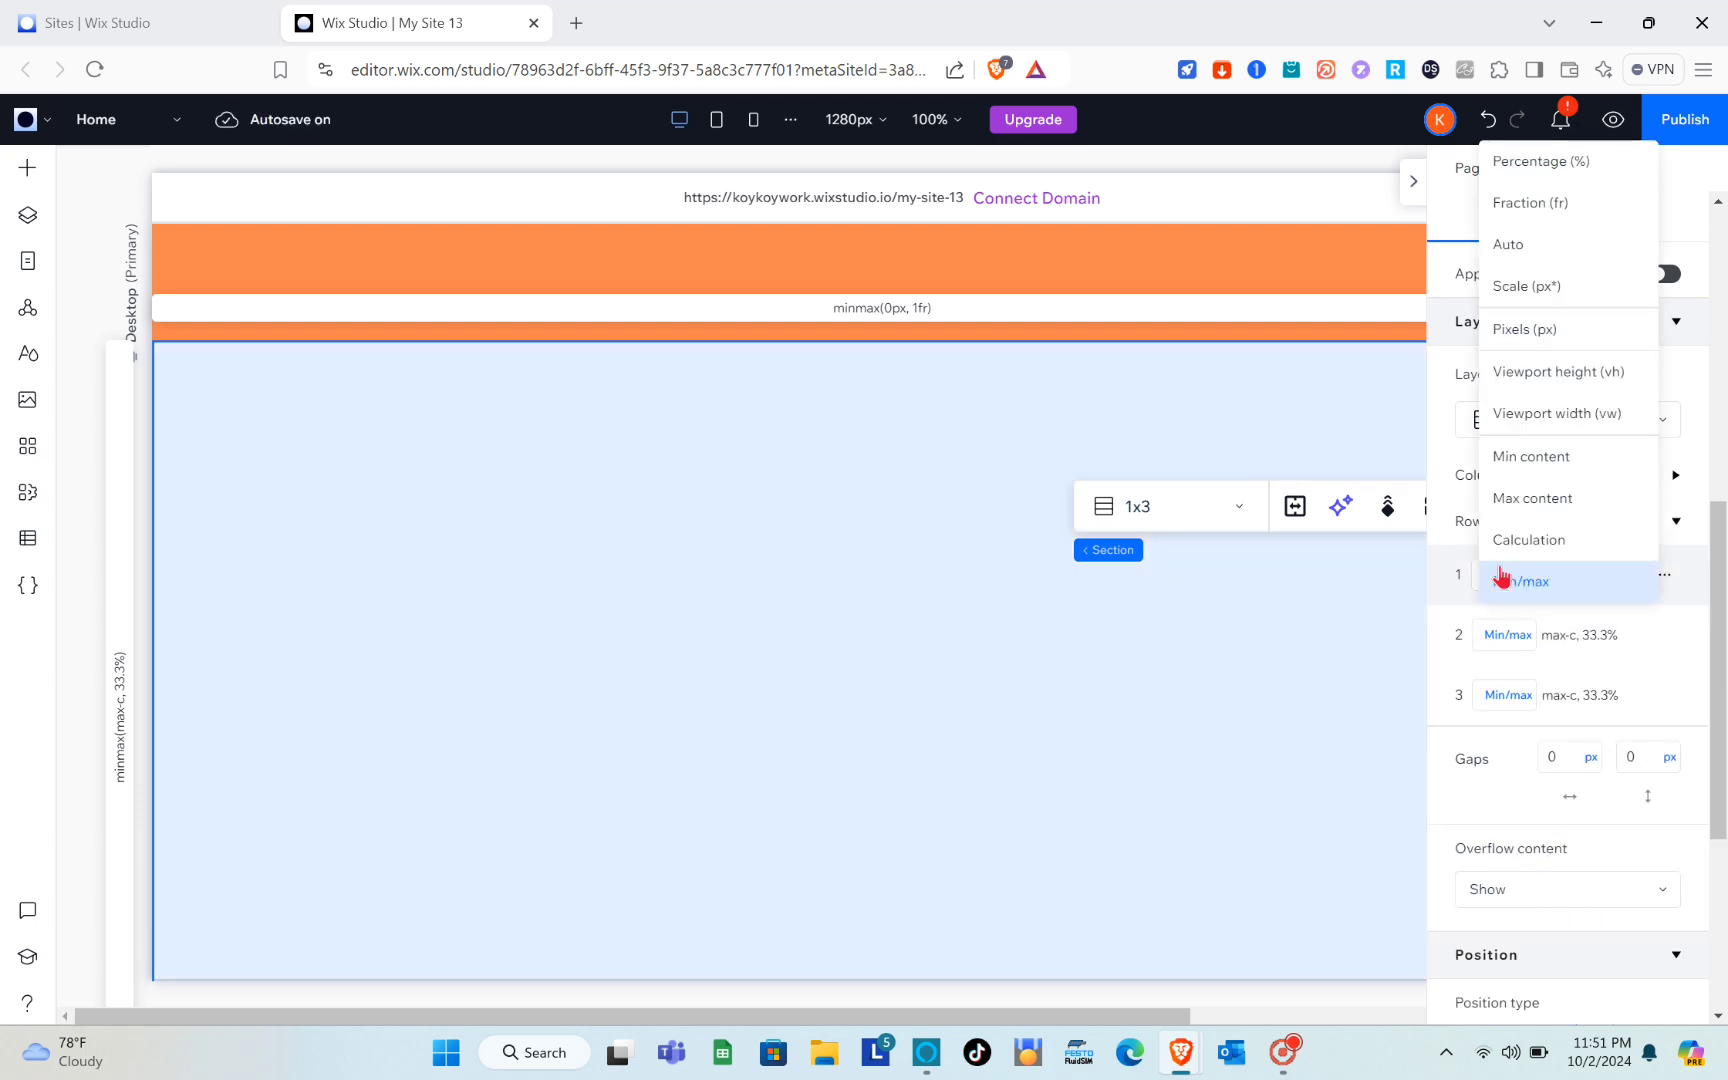
pyautogui.click(1545, 380)
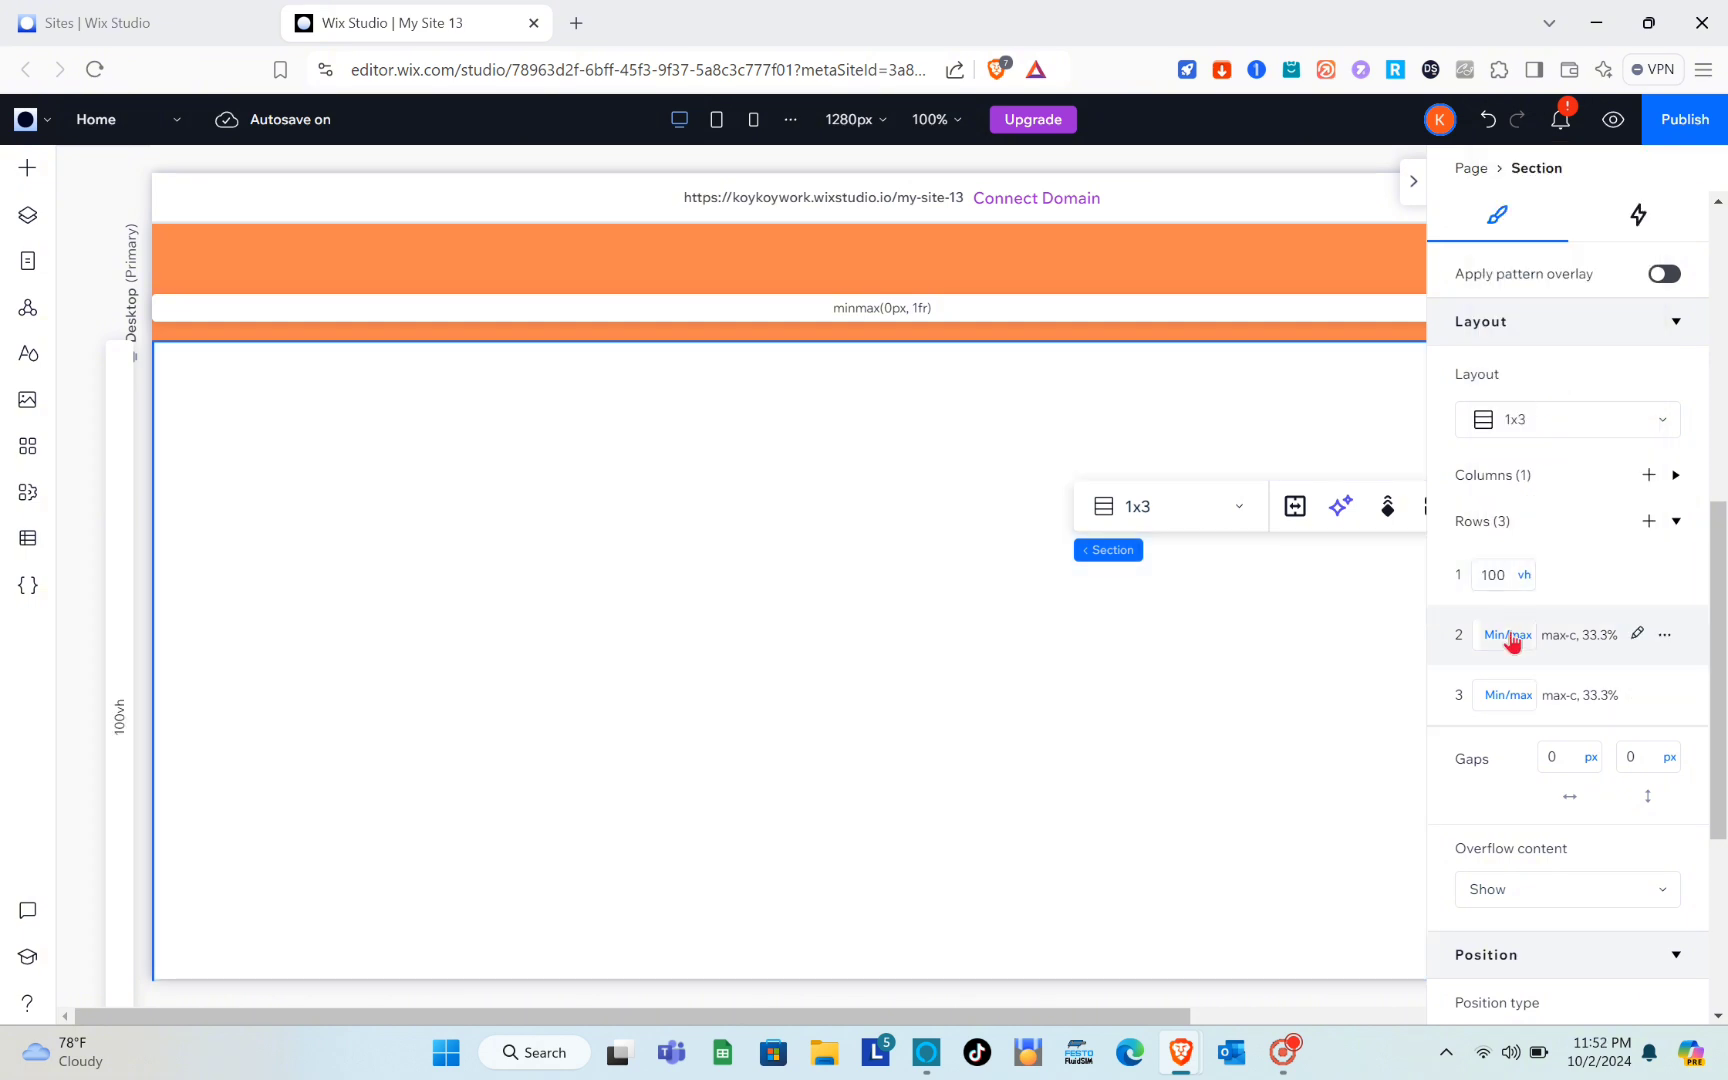
pyautogui.click(1510, 634)
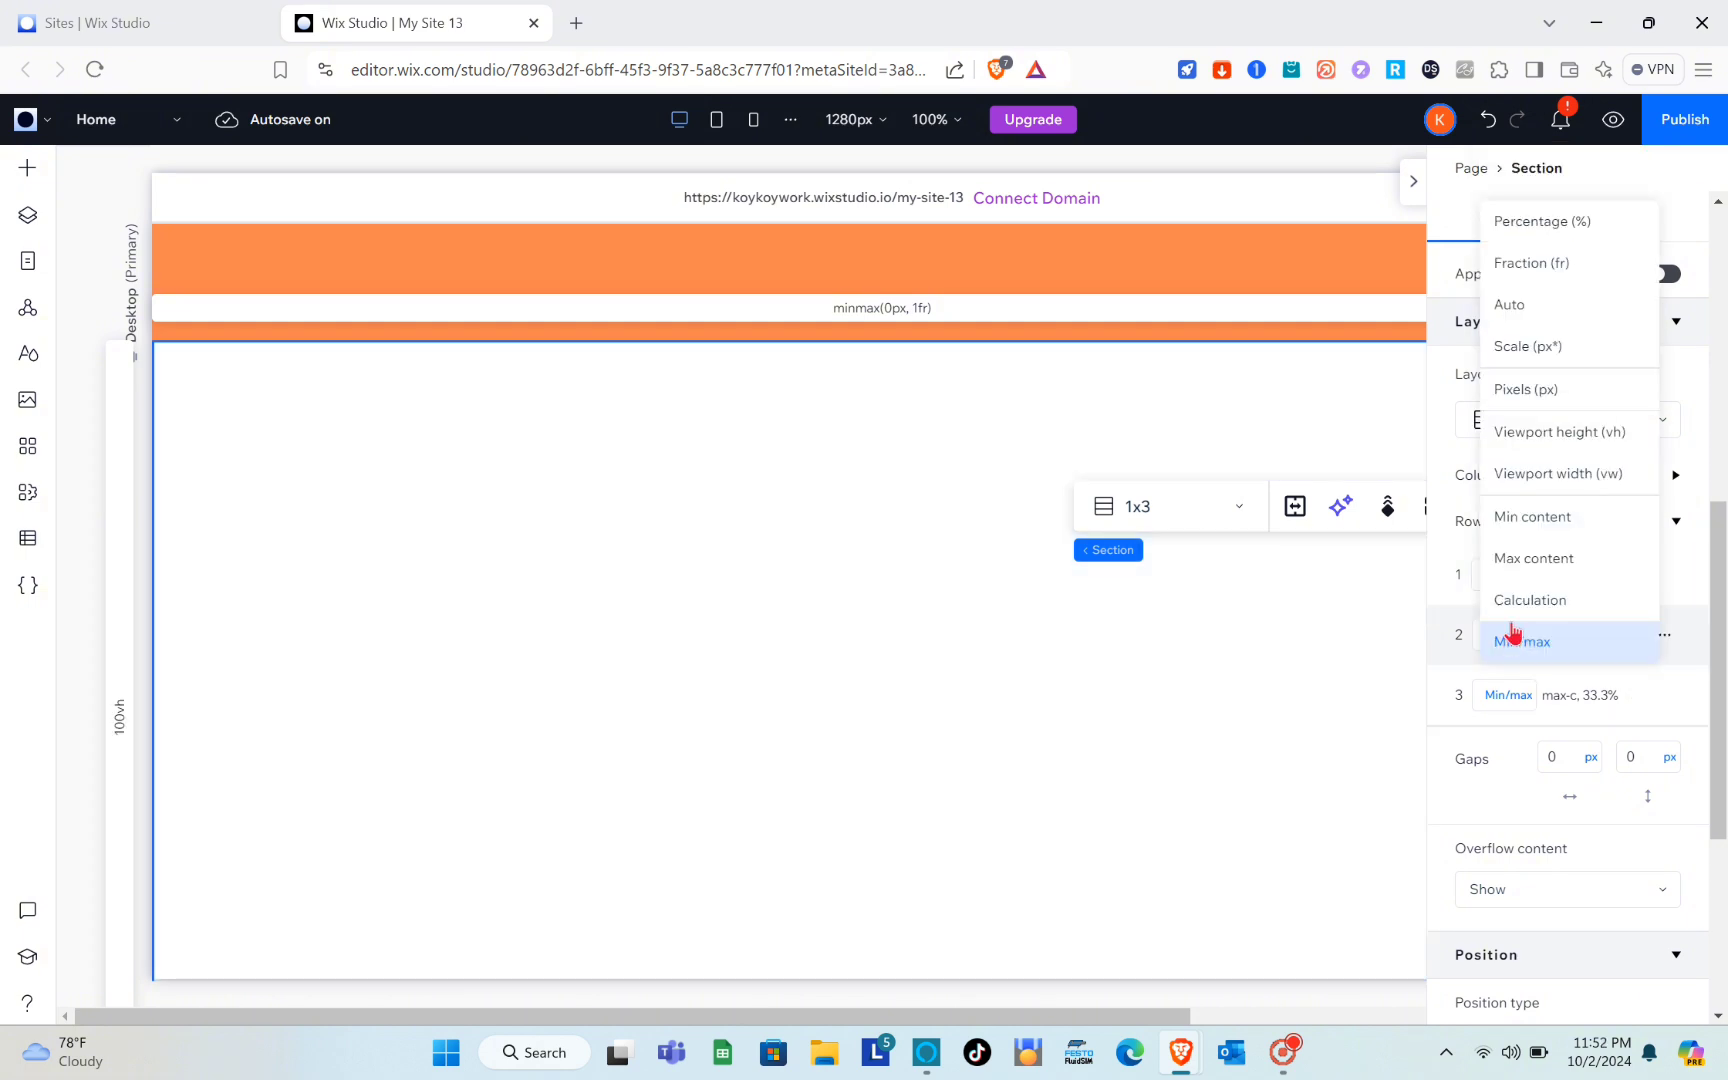
pyautogui.click(1566, 442)
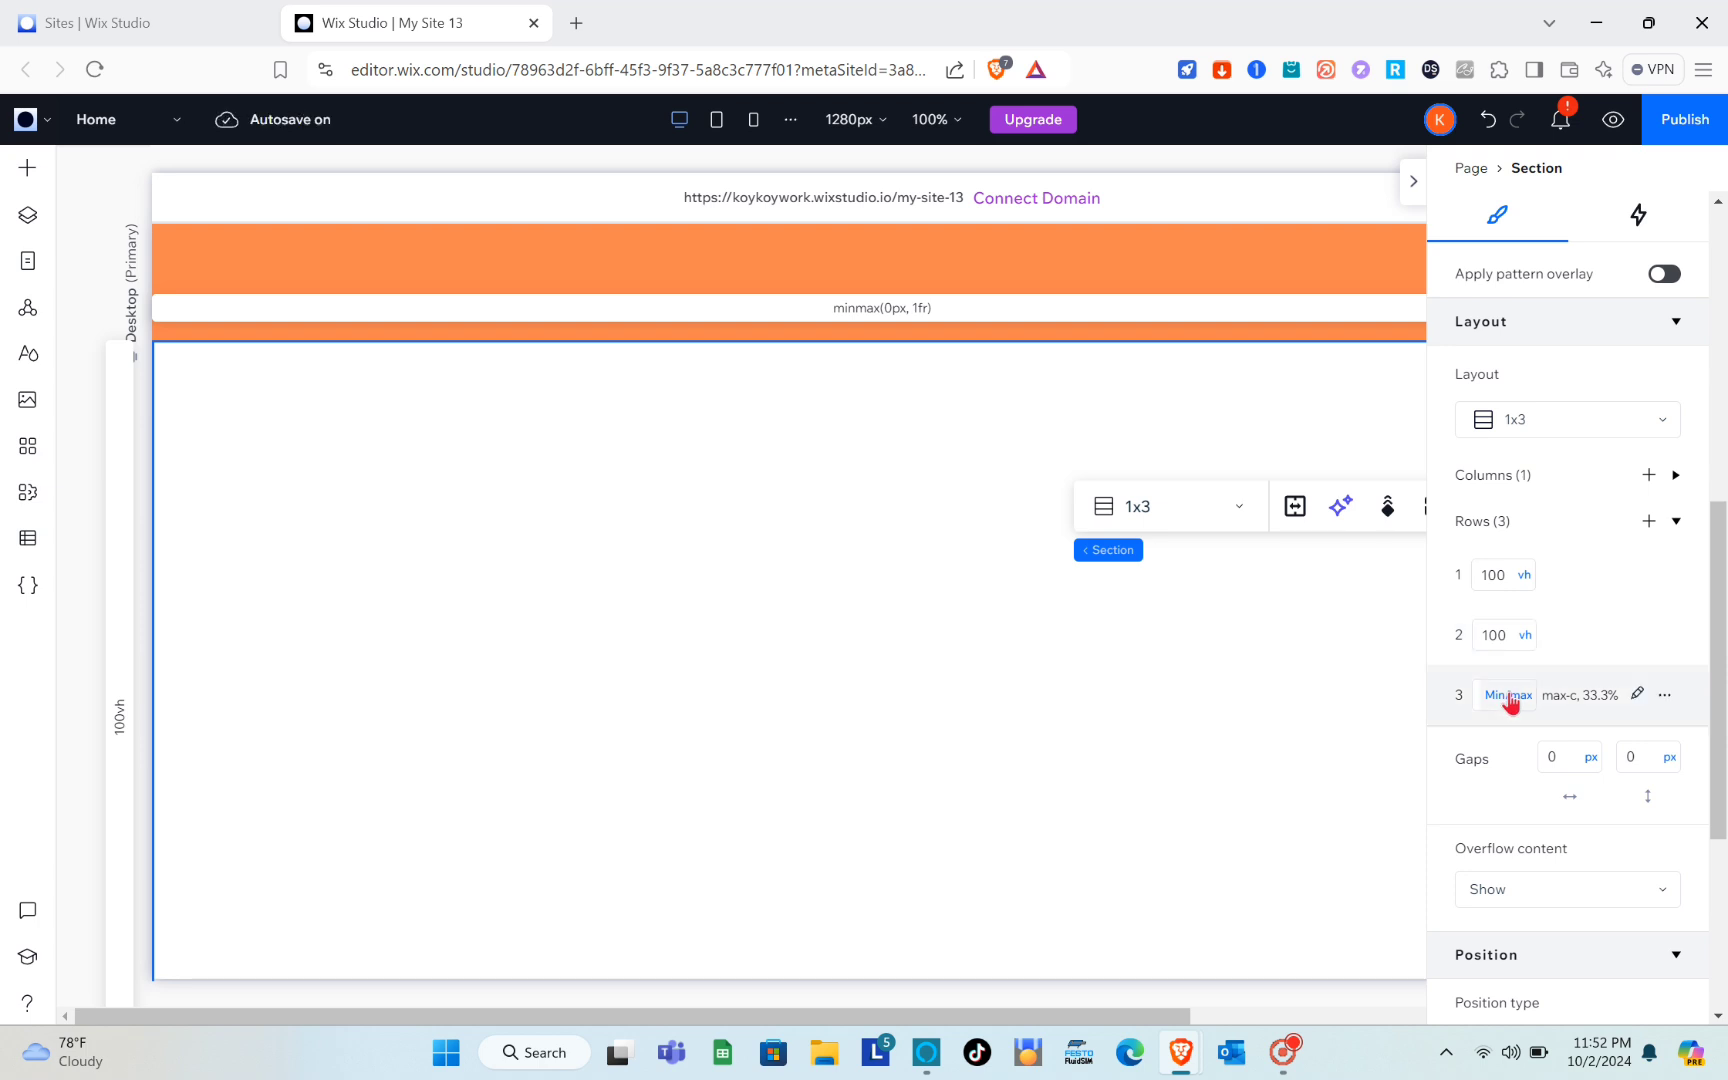
pyautogui.click(1510, 700)
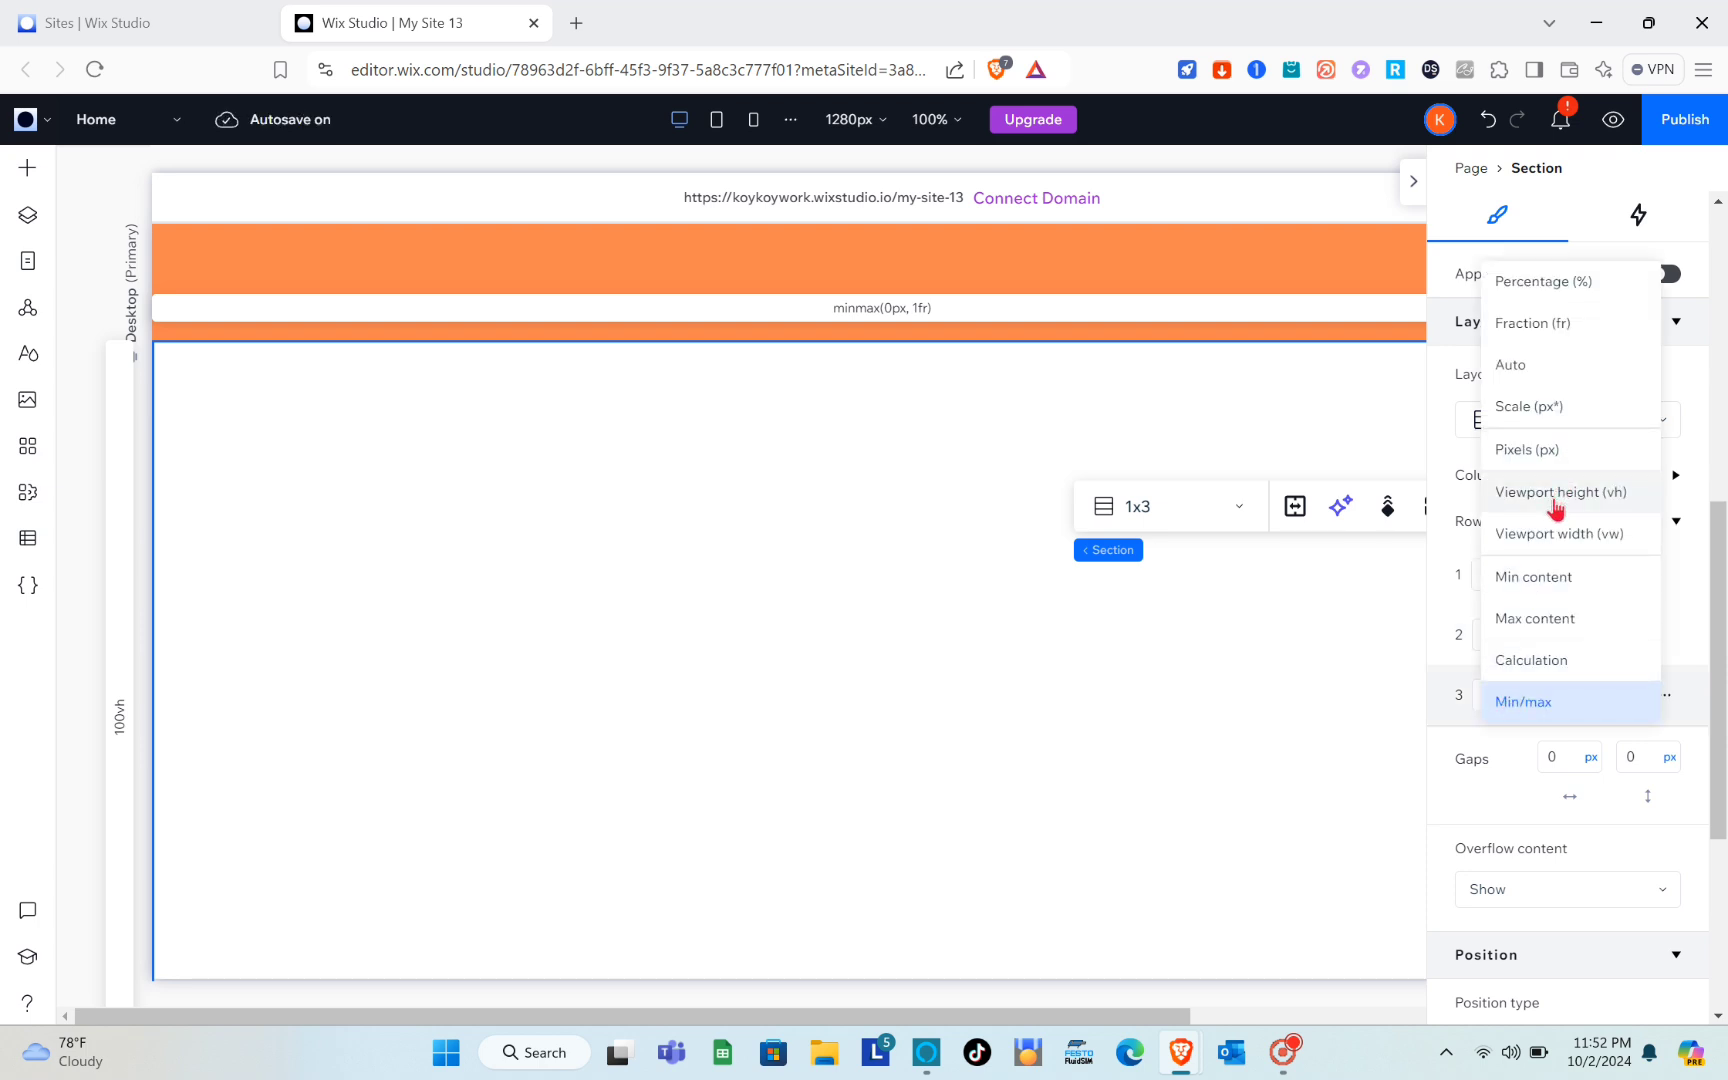
pyautogui.click(1556, 509)
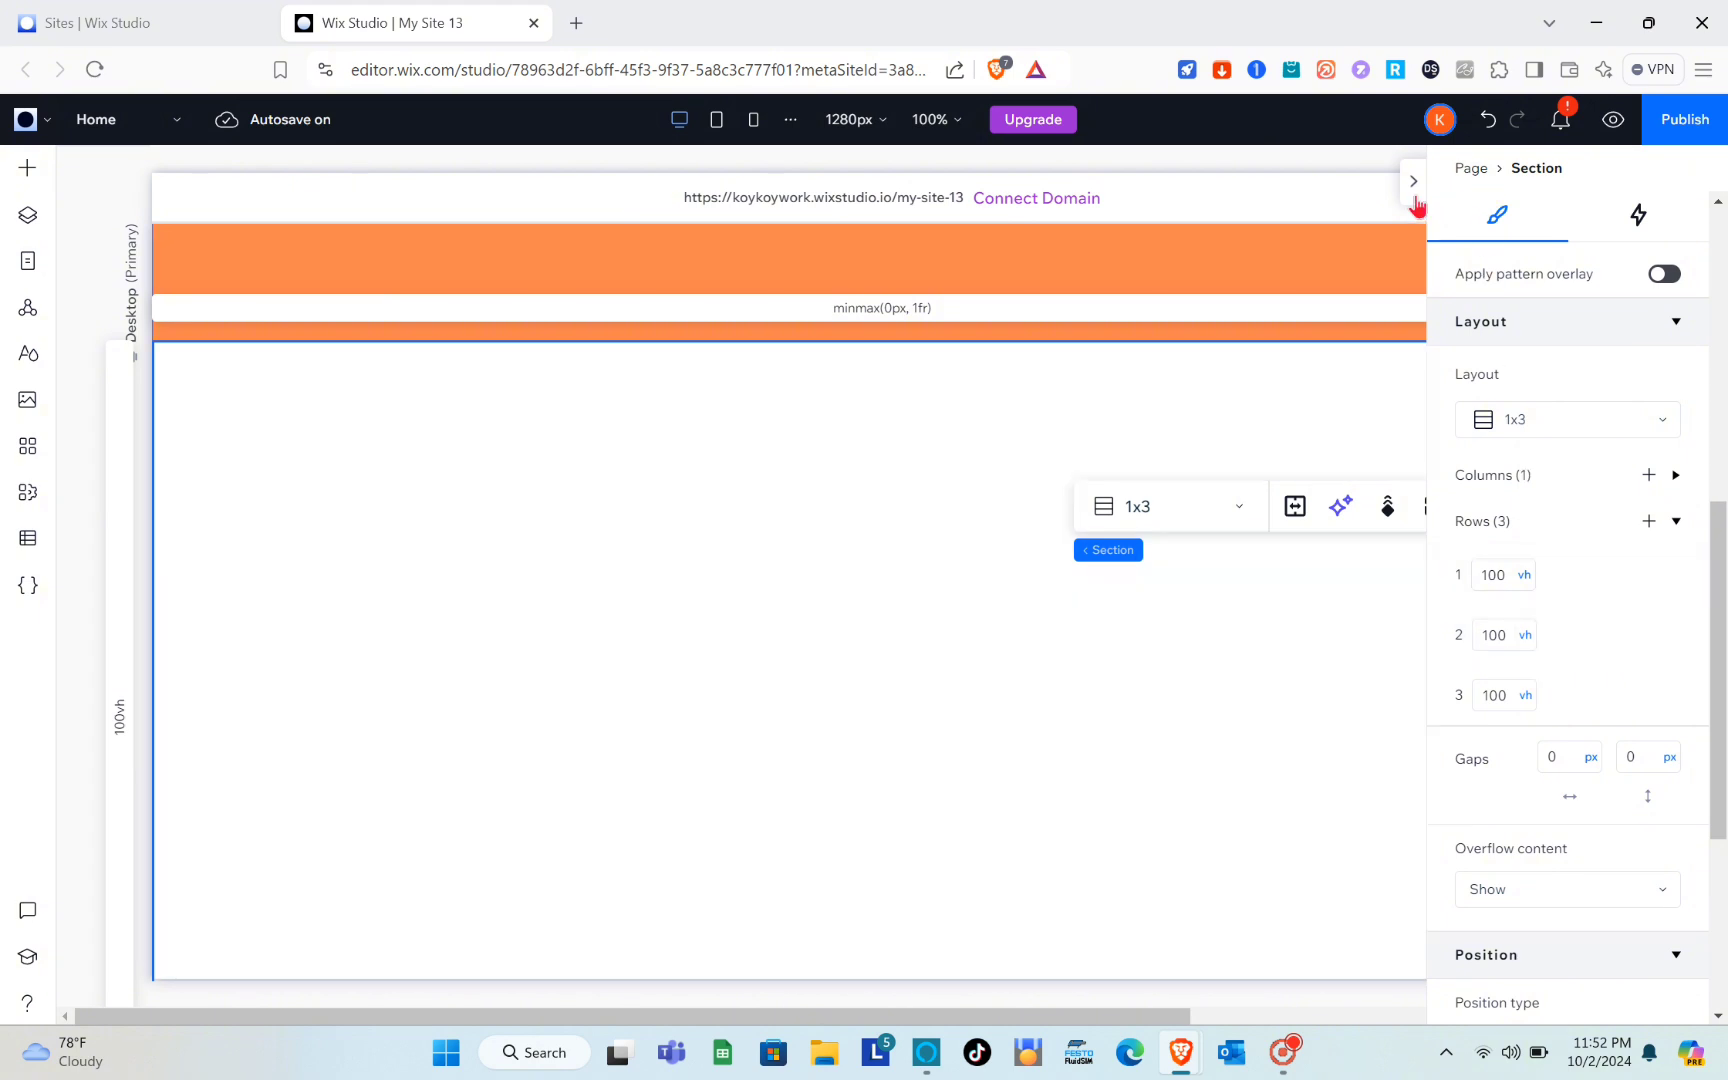
# Step: Place two desert images and a Start Now button into the white section
pyautogui.click(1413, 183)
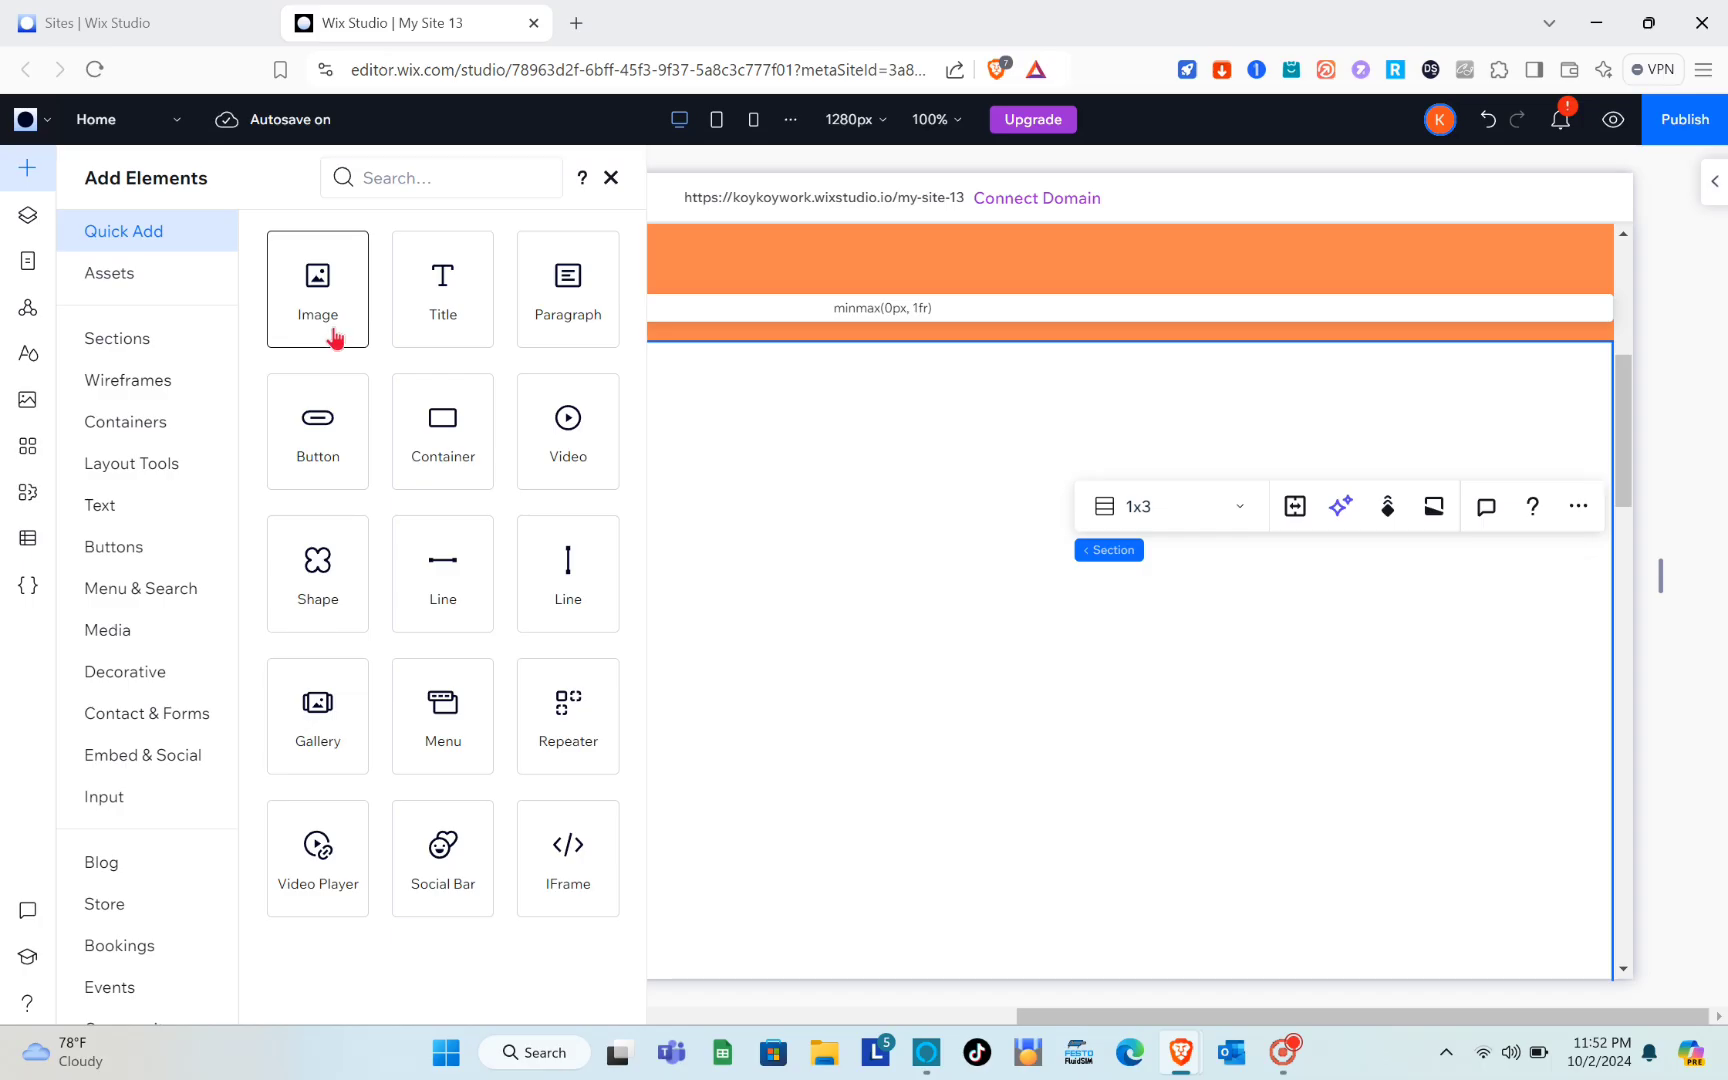
pyautogui.moveTo(636, 621); pyautogui.dragTo(821, 703)
pyautogui.moveTo(433, 378); pyautogui.dragTo(347, 431)
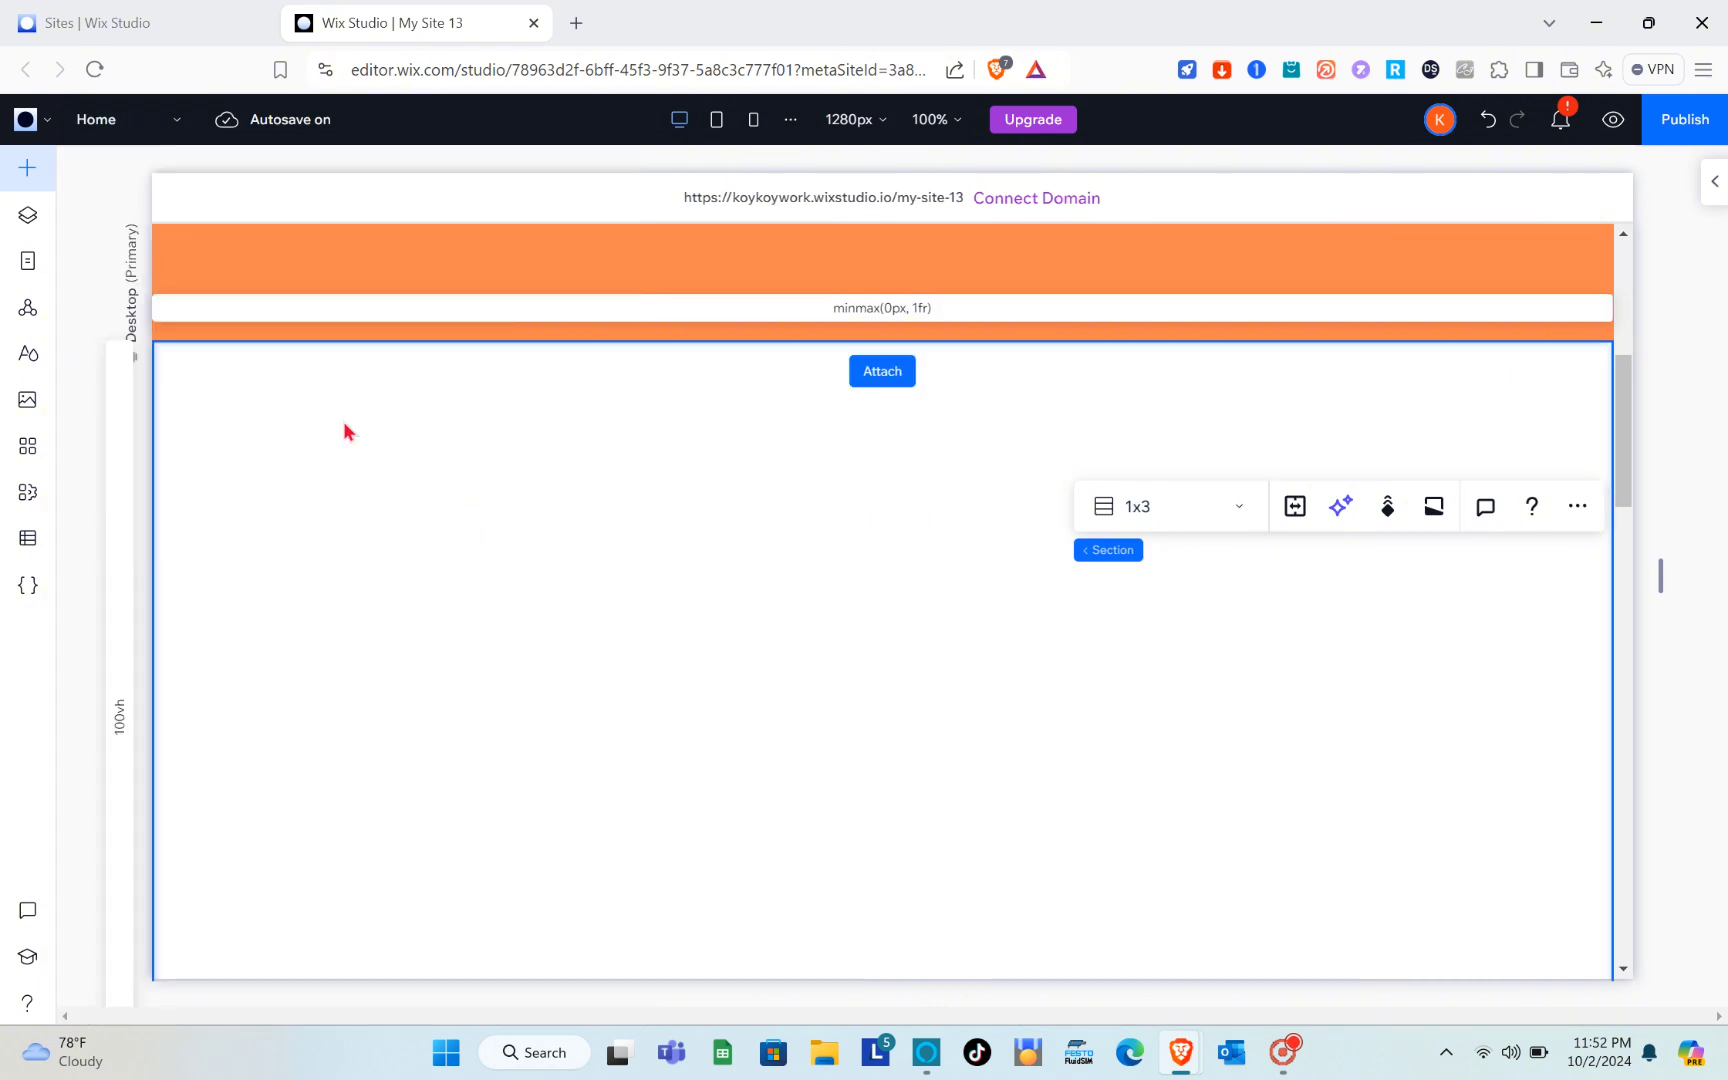
pyautogui.click(27, 168)
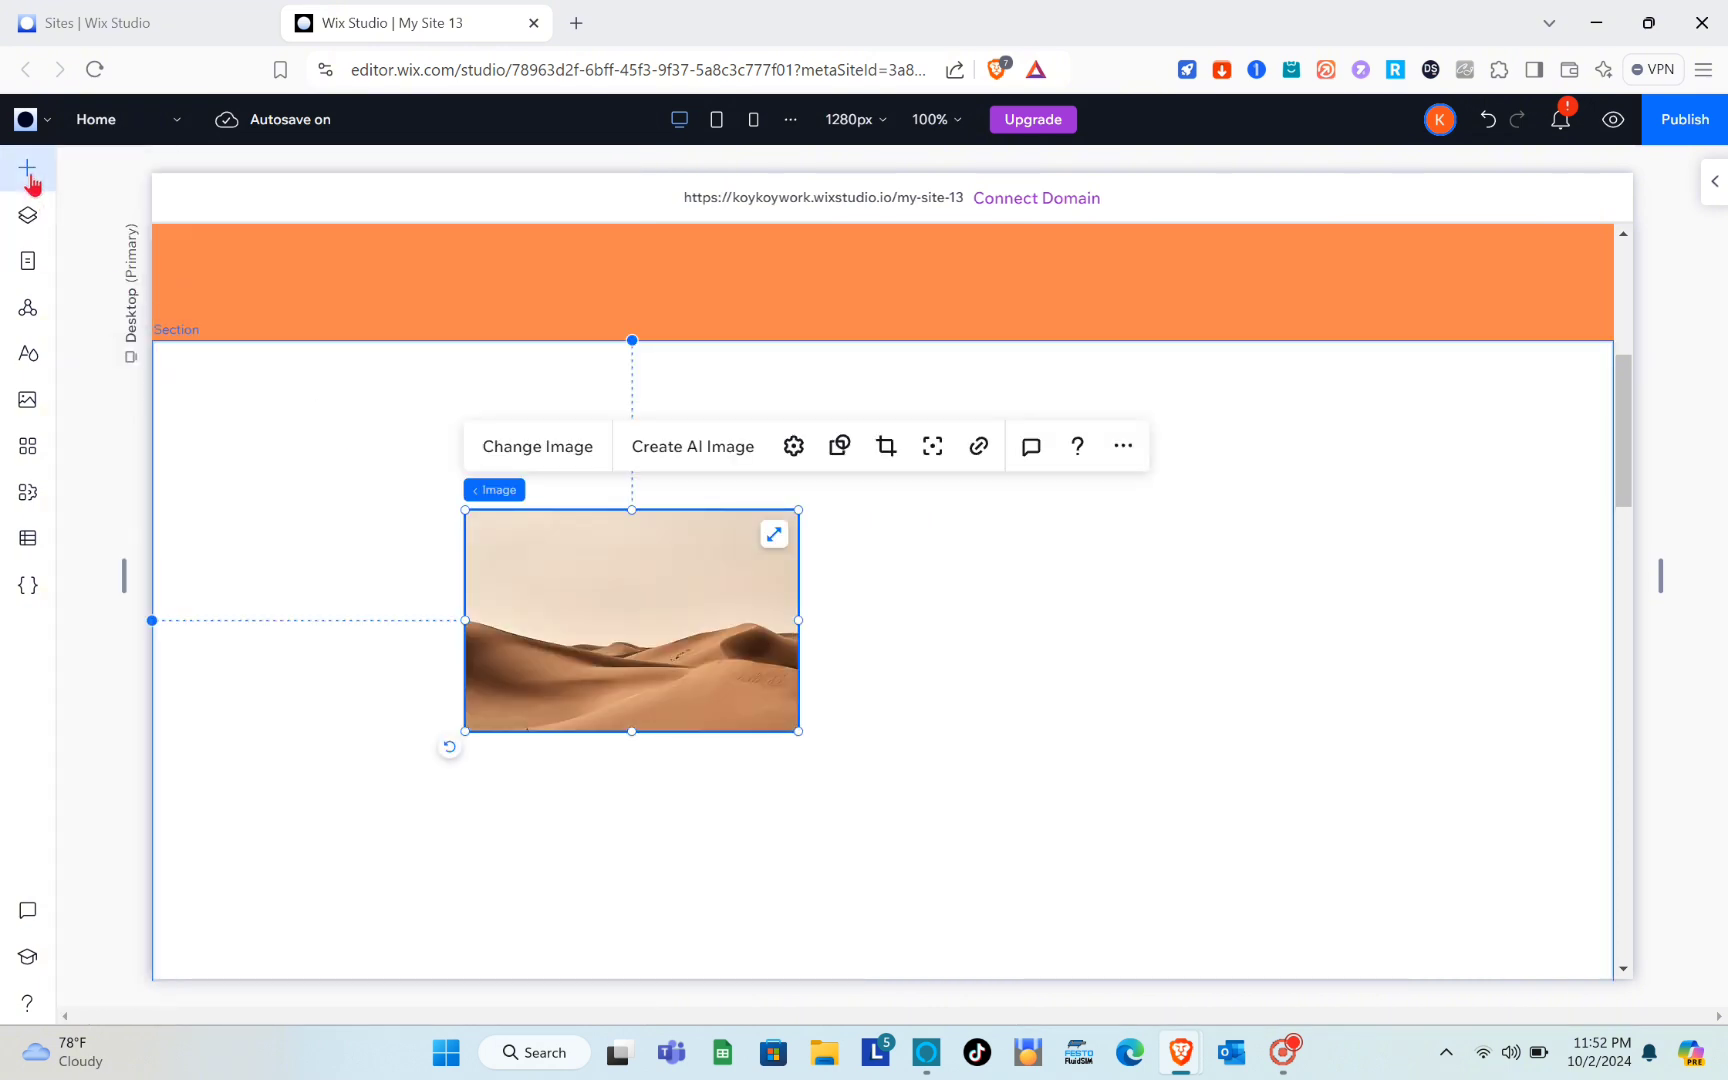
pyautogui.moveTo(320, 320); pyautogui.dragTo(463, 447)
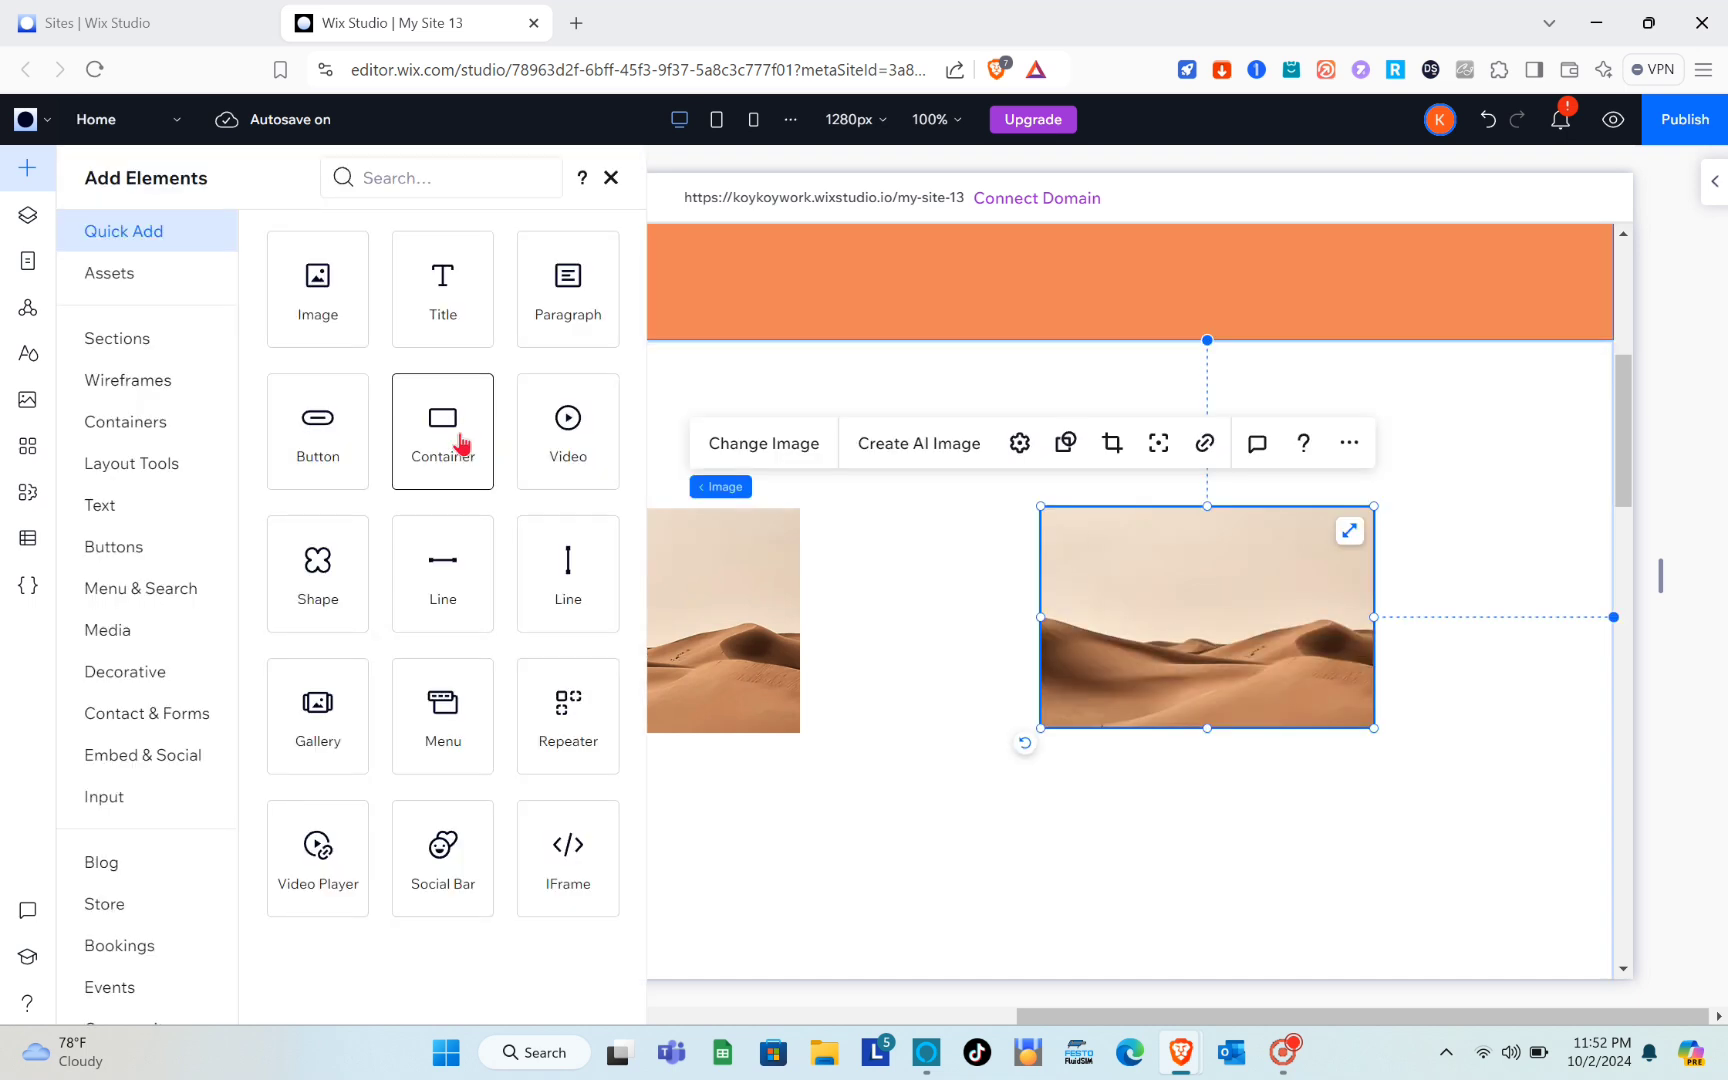
pyautogui.moveTo(334, 466); pyautogui.dragTo(907, 645)
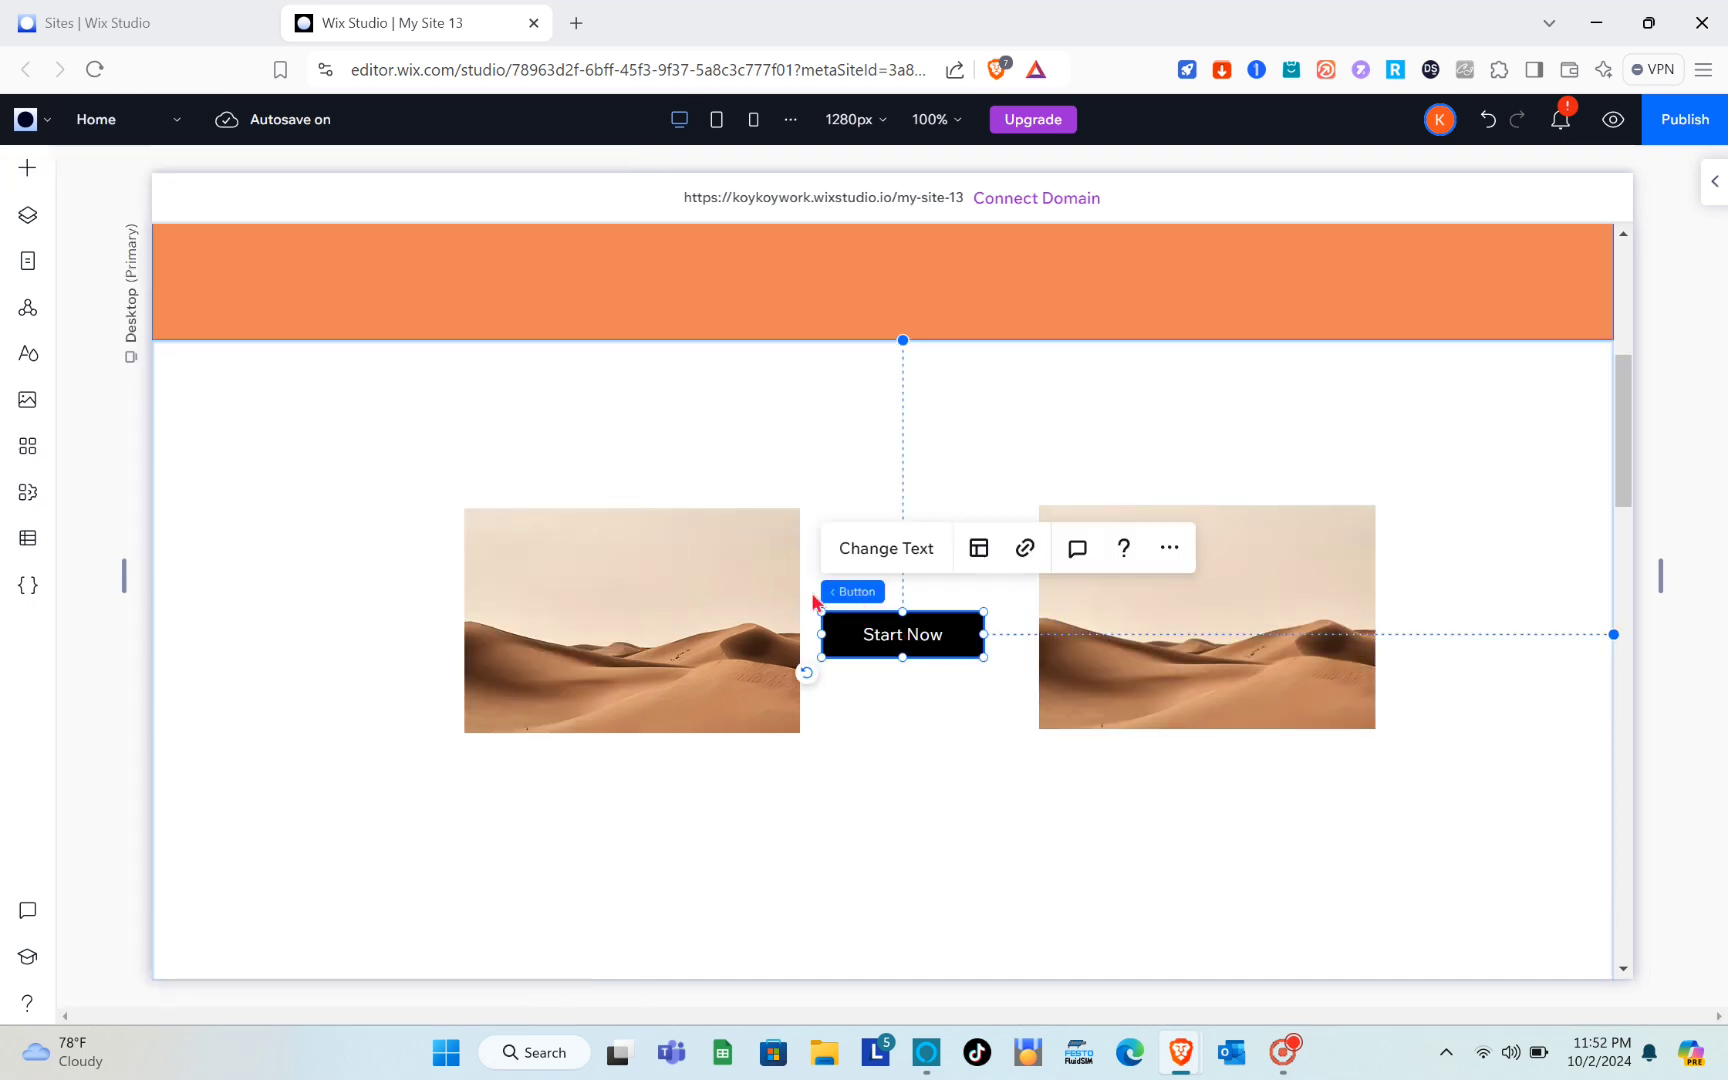
# Step: Group both images and the button into a stack, then delete that trial stack
pyautogui.click(762, 608)
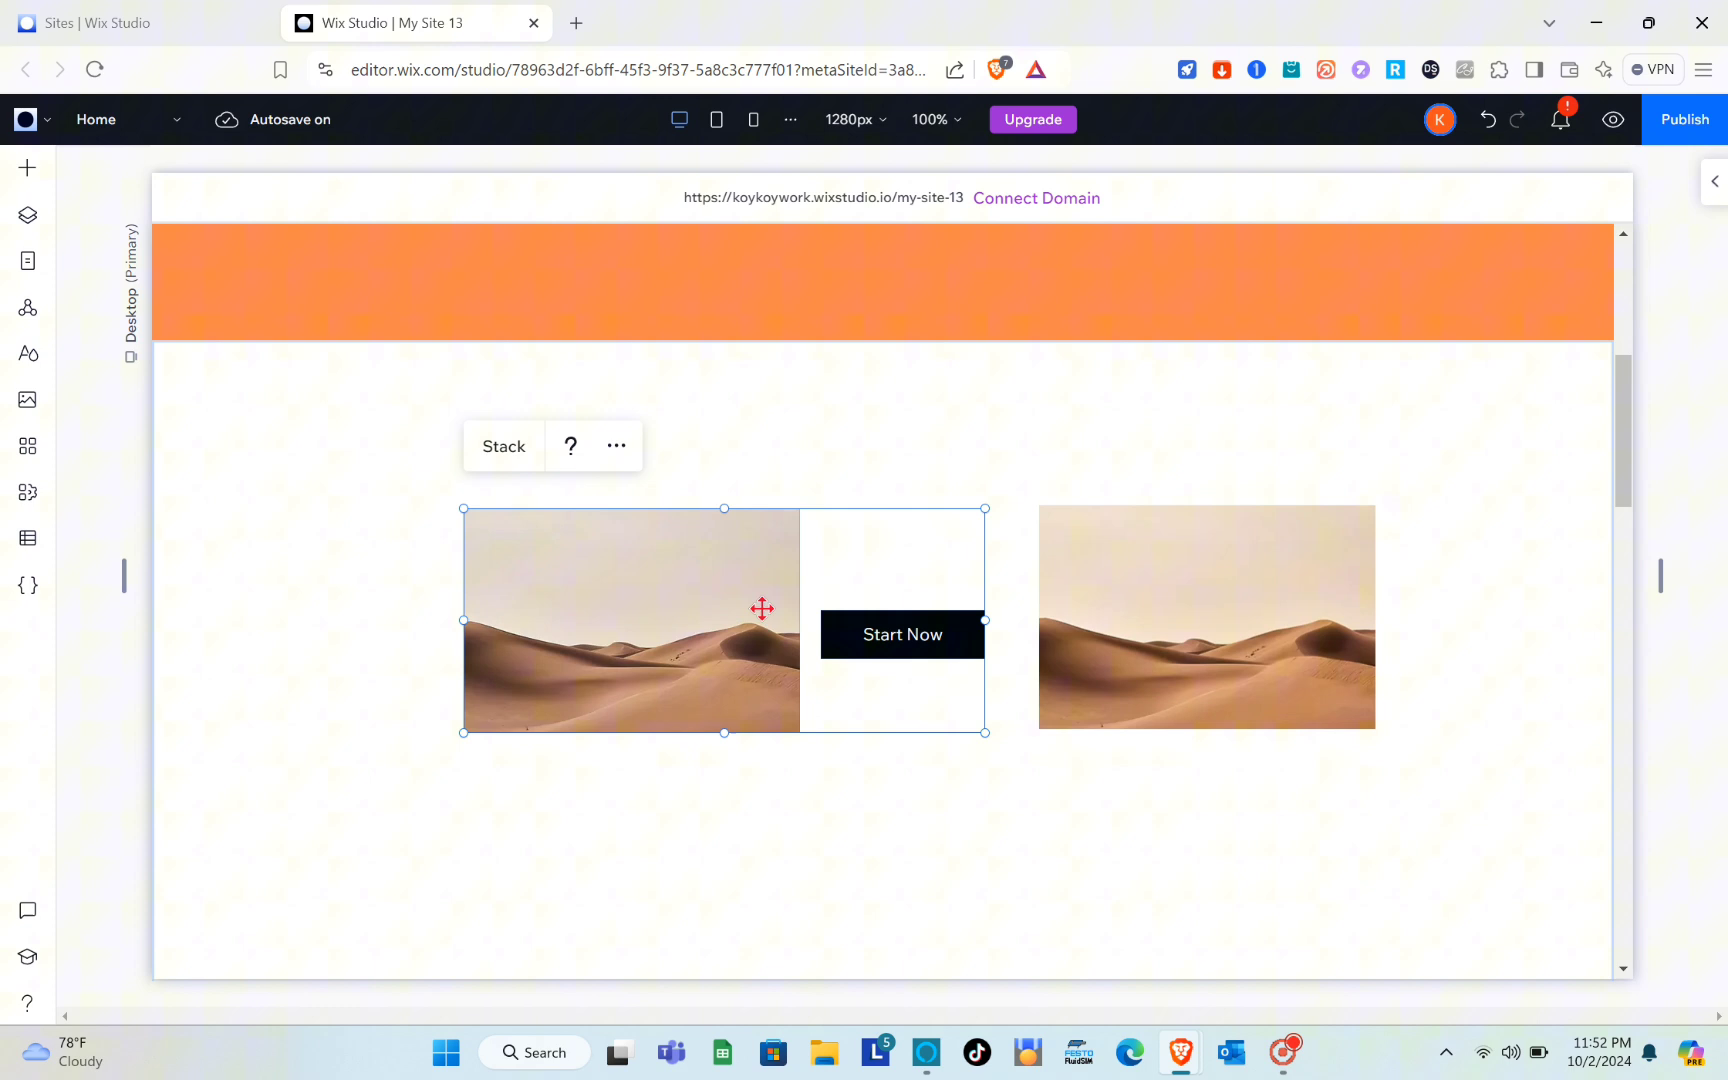
pyautogui.keyDown('shift'); pyautogui.click(1112, 607); pyautogui.keyUp('shift')
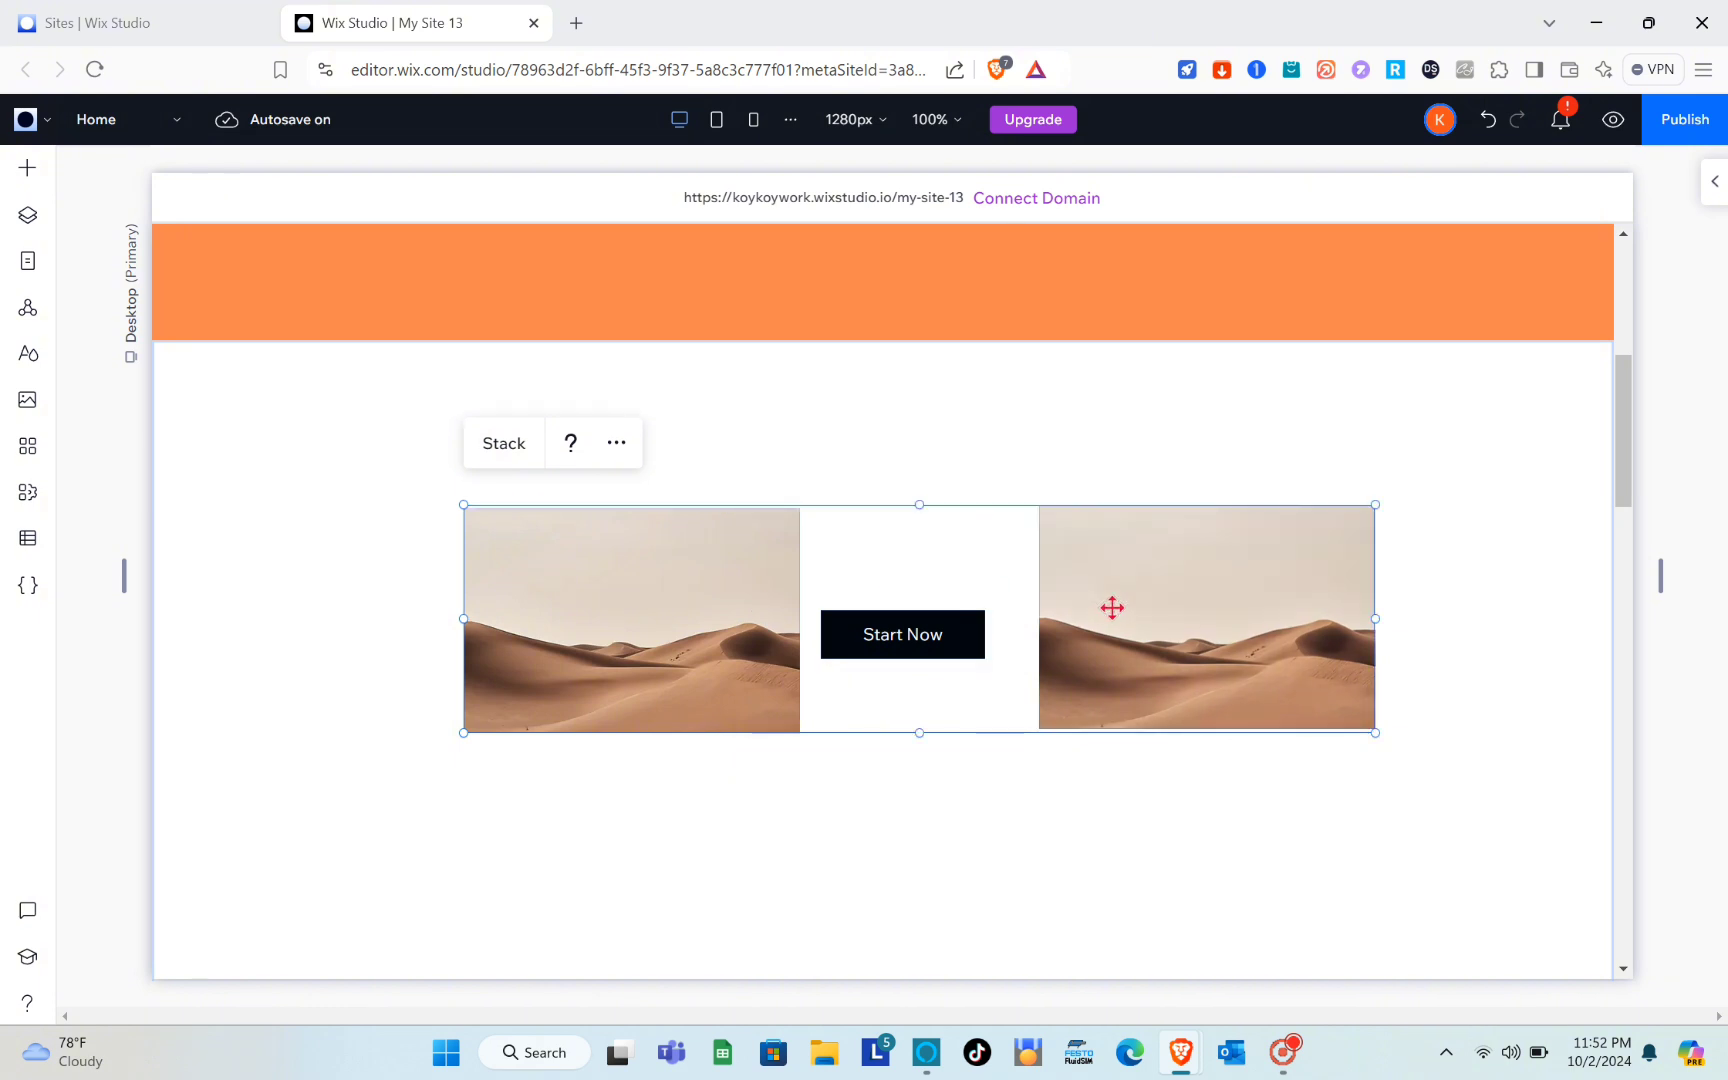
pyautogui.click(512, 446)
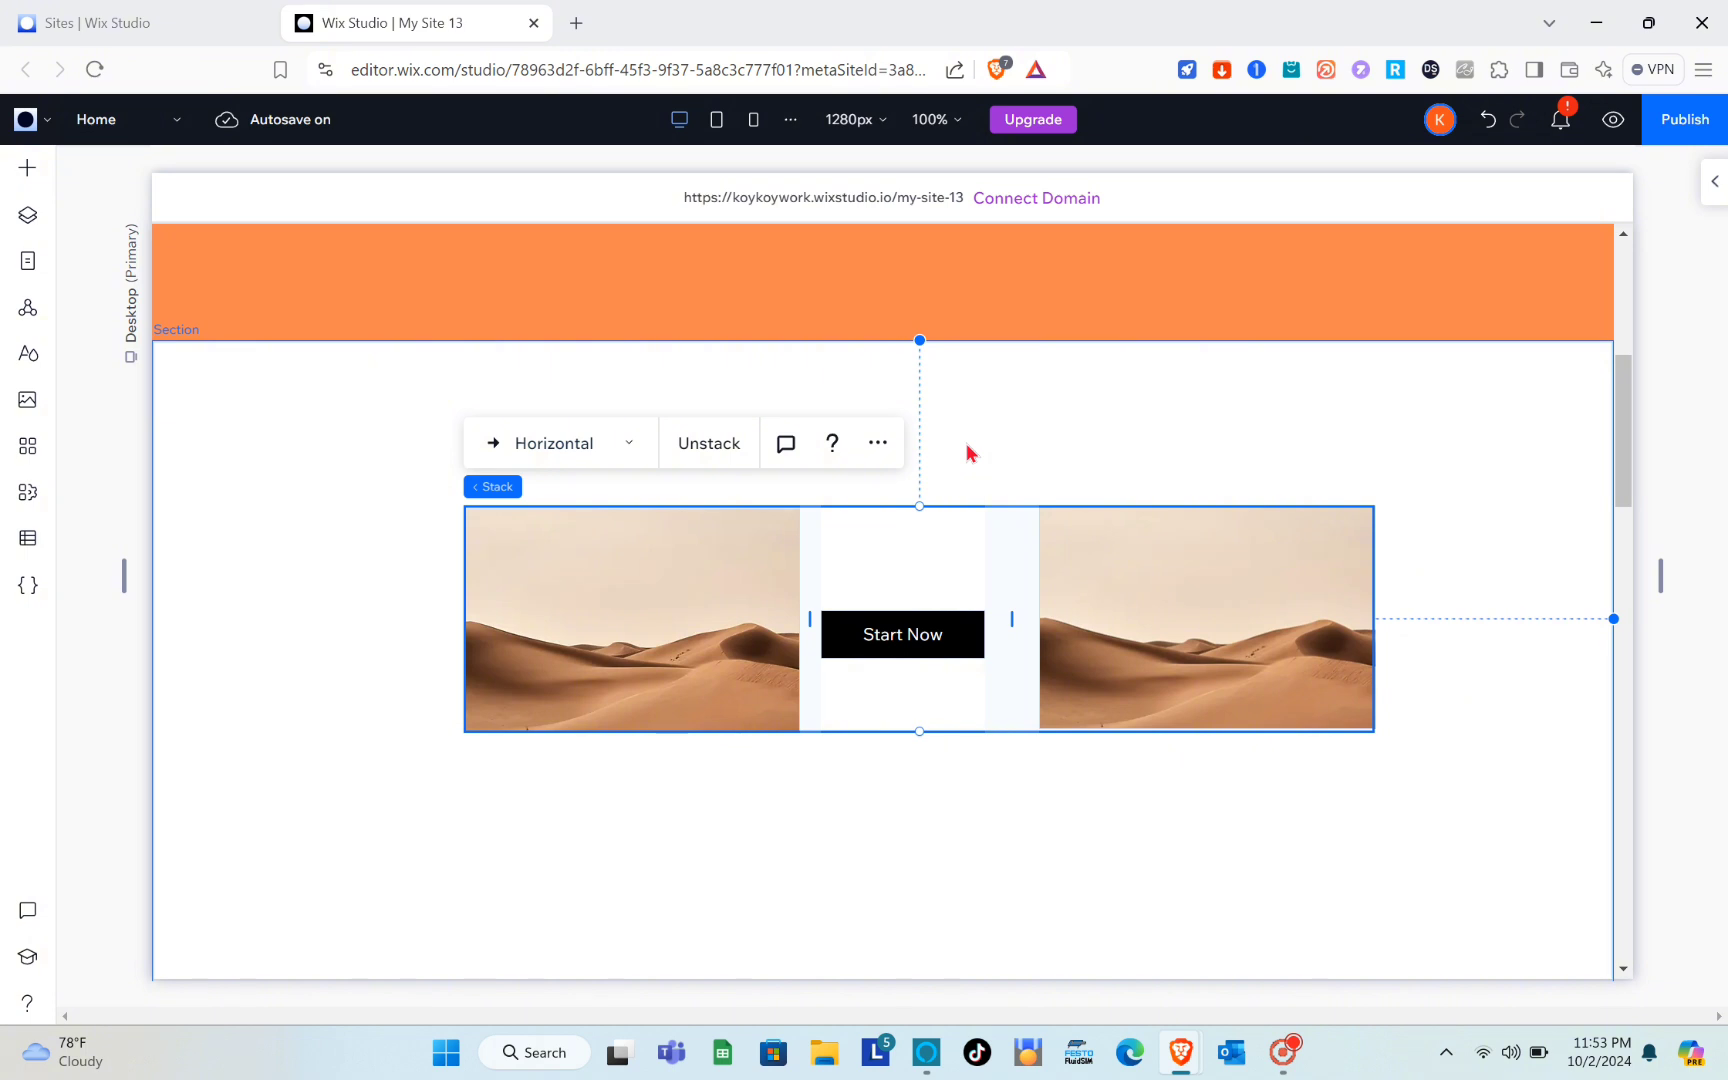
pyautogui.press('Delete')
# Step: Drop the three-column flexbox template from Layout Tools > Flexboxes at the section's top-left
pyautogui.click(27, 167)
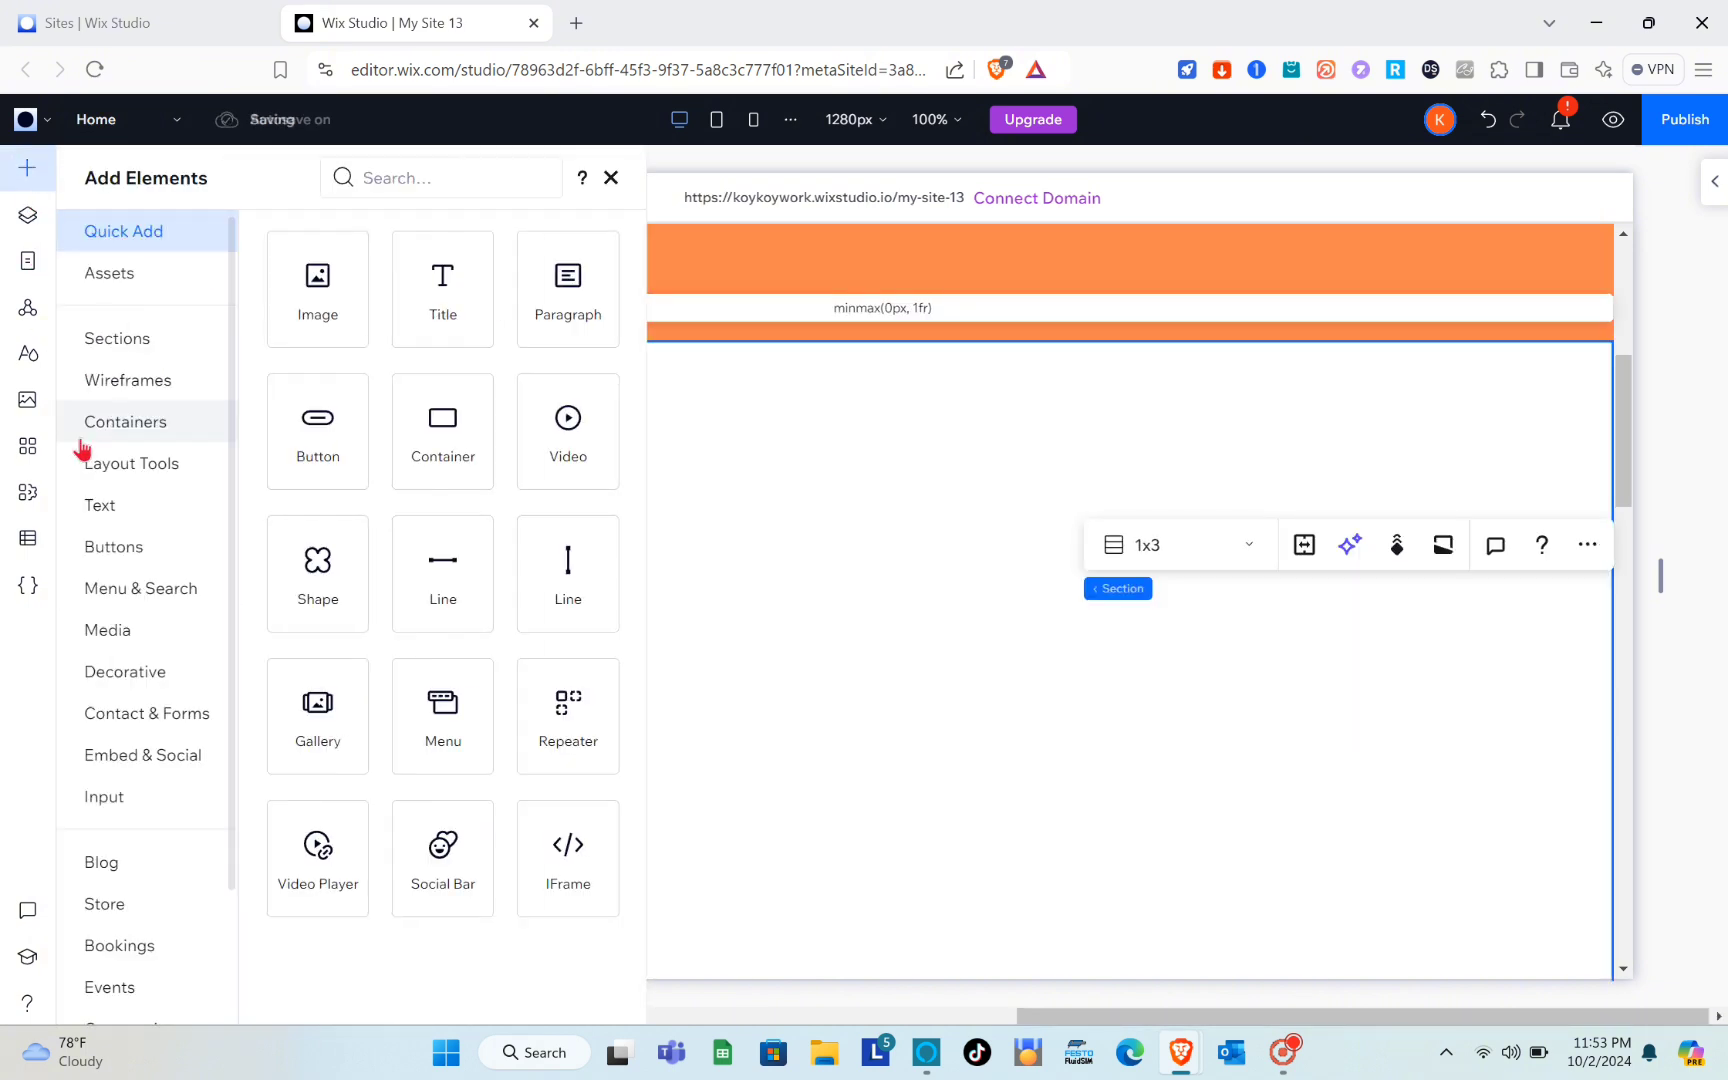
pyautogui.click(162, 466)
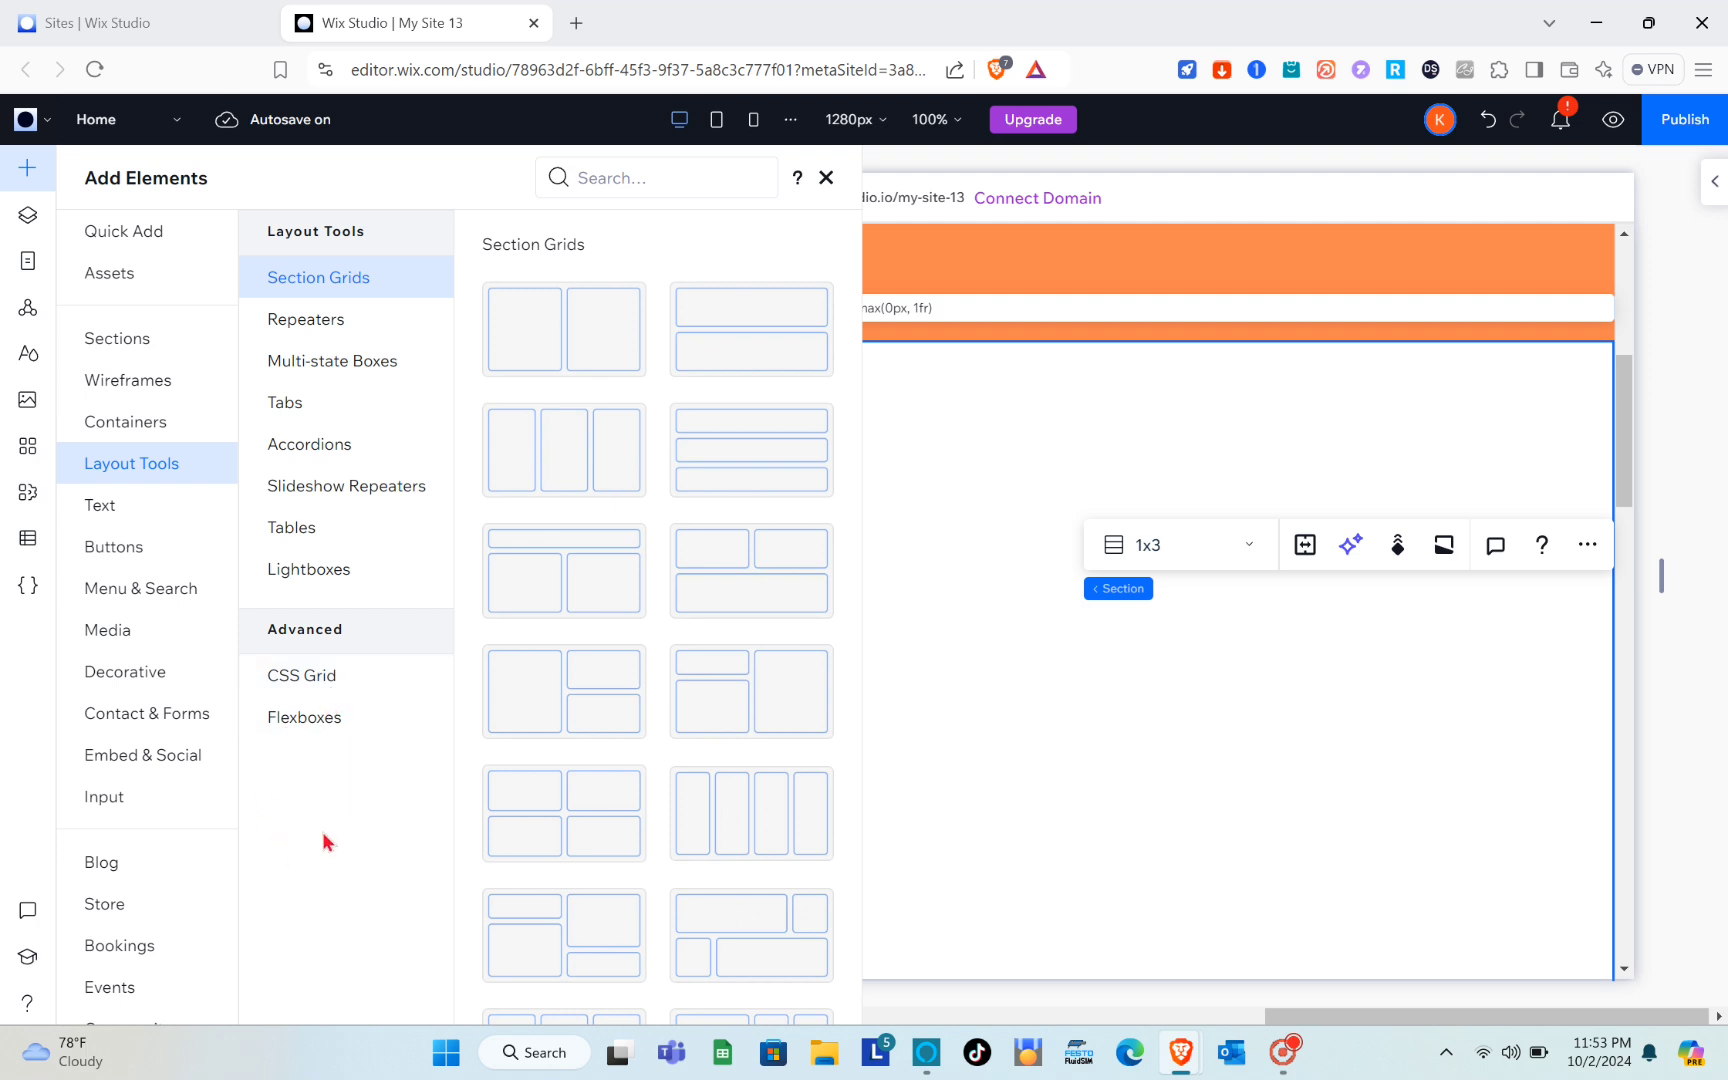
pyautogui.click(305, 718)
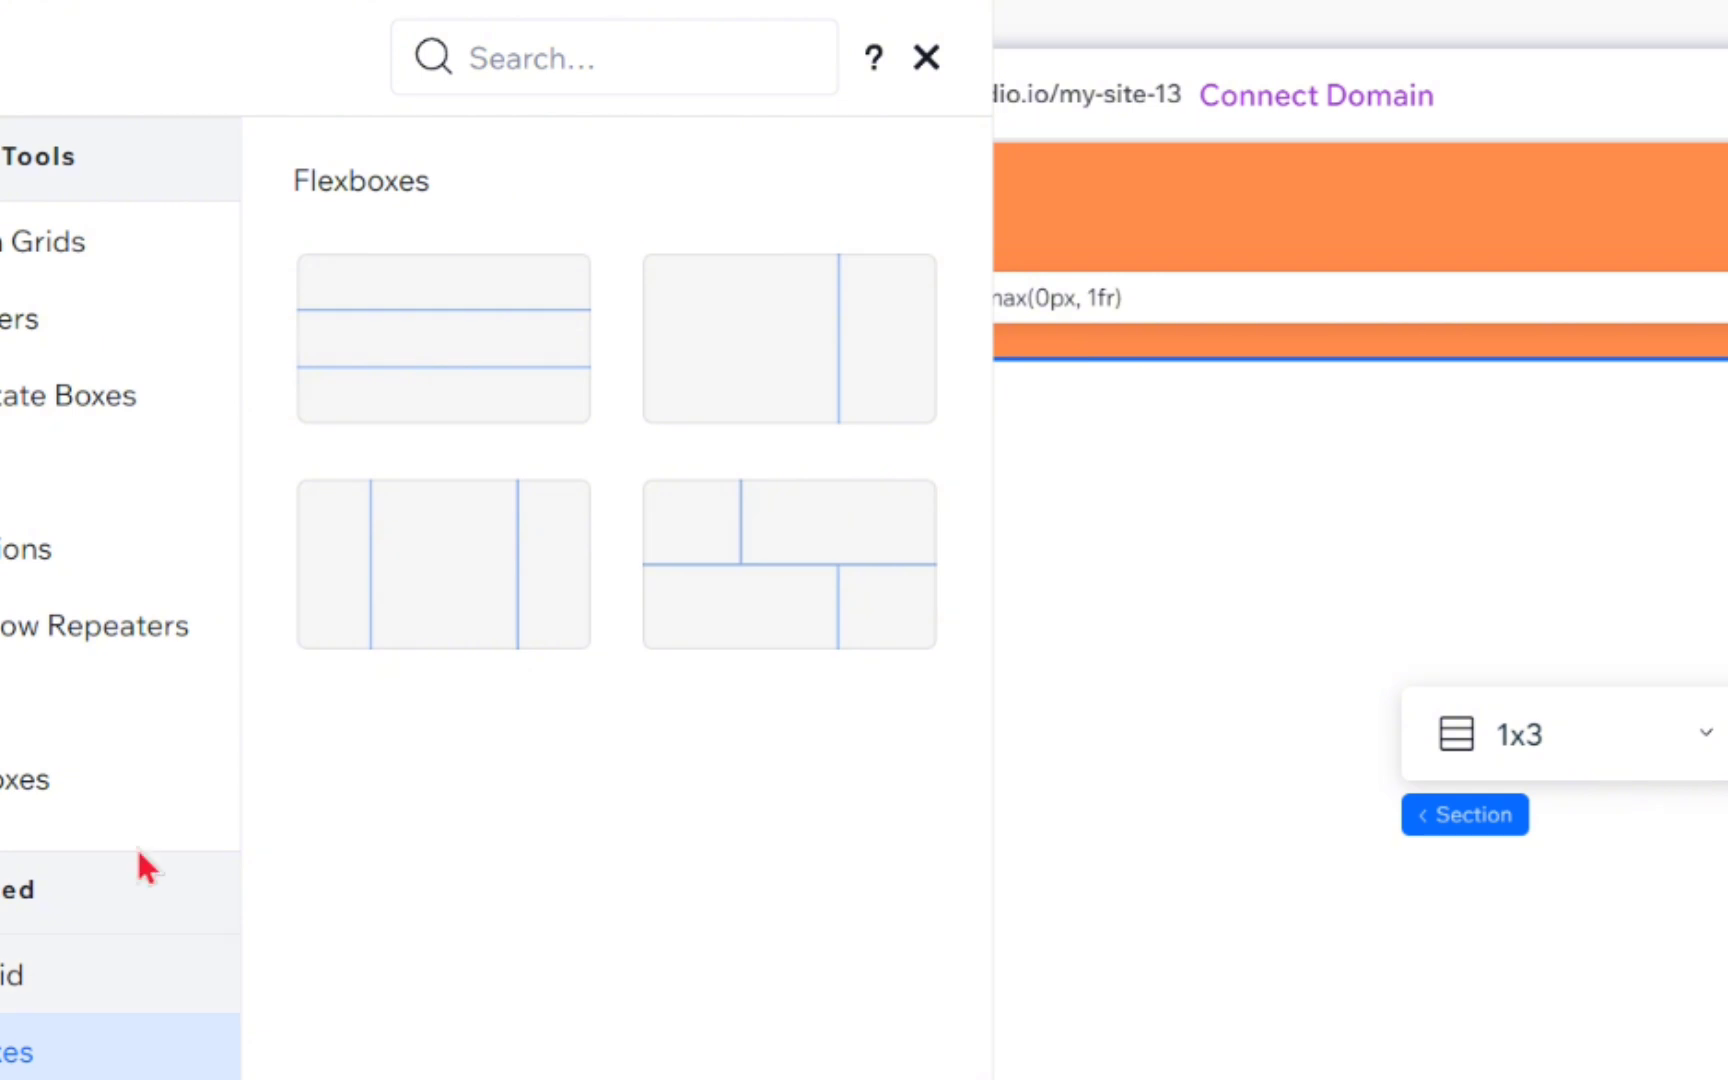
pyautogui.moveTo(463, 559); pyautogui.dragTo(1063, 884)
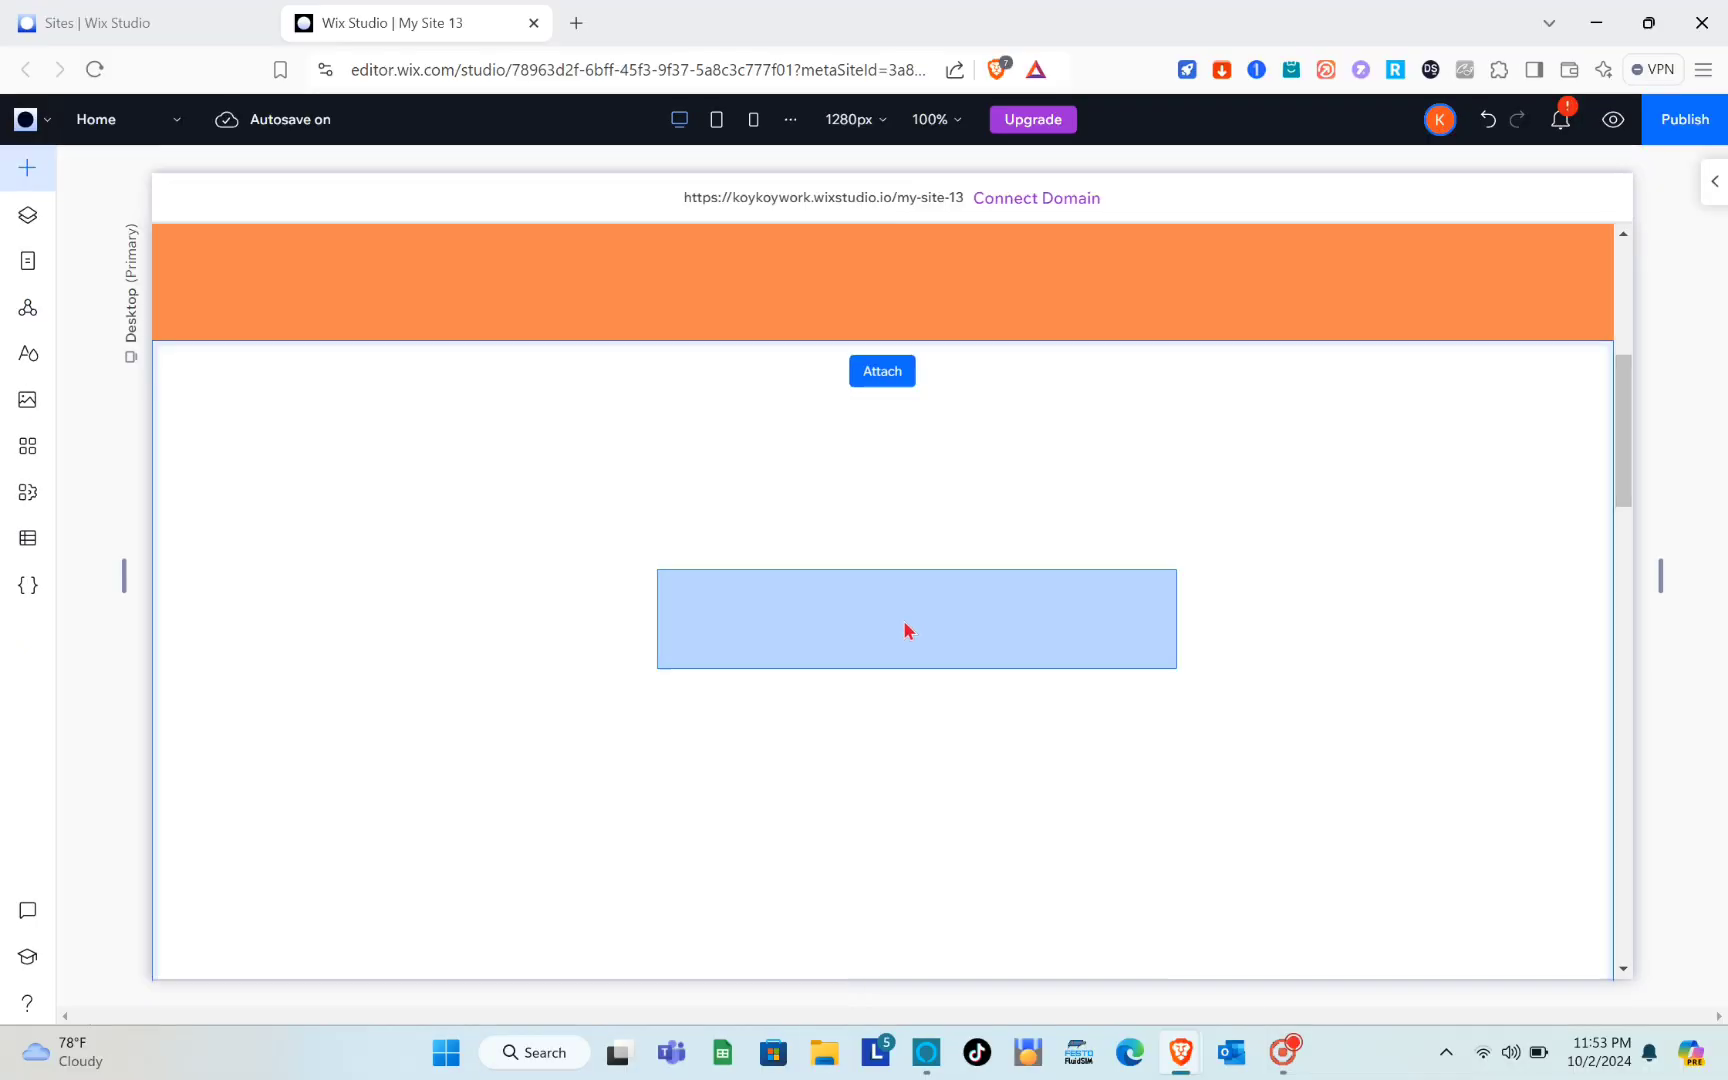
pyautogui.moveTo(909, 630); pyautogui.dragTo(424, 405)
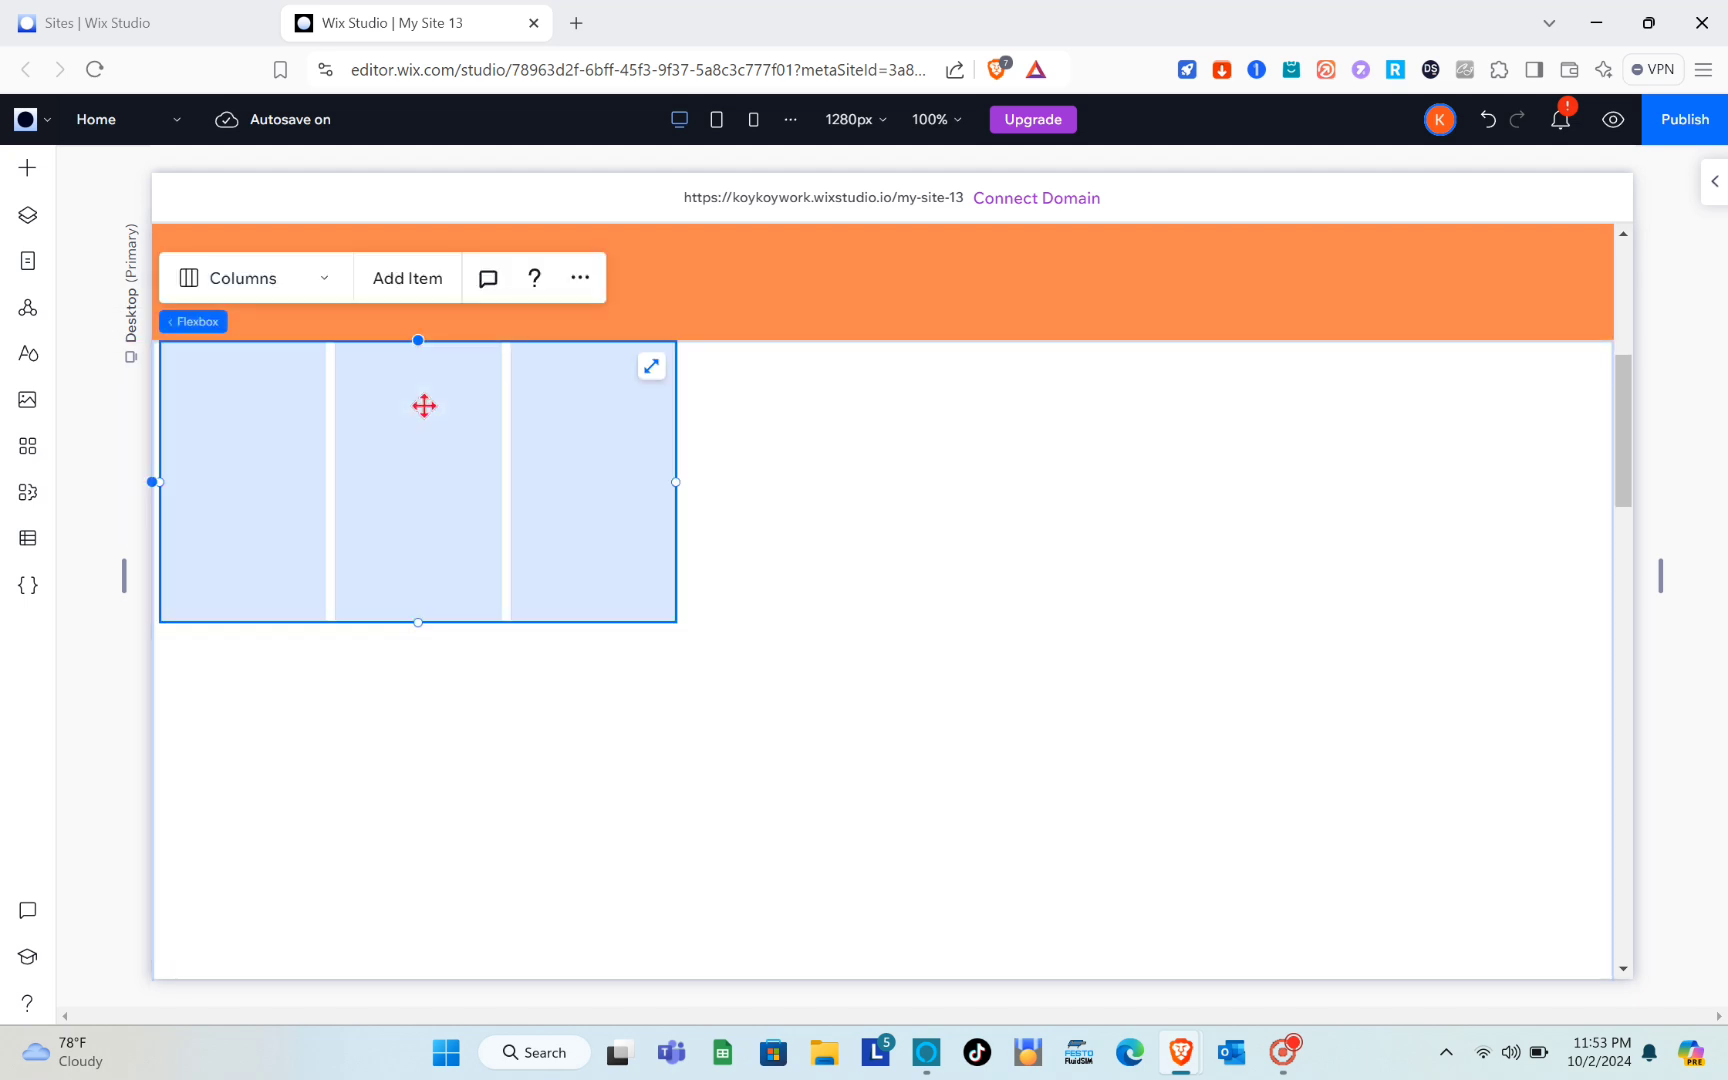
# Step: Expand the flexbox to seven items and set its width to 200vw
pyautogui.click(400, 286)
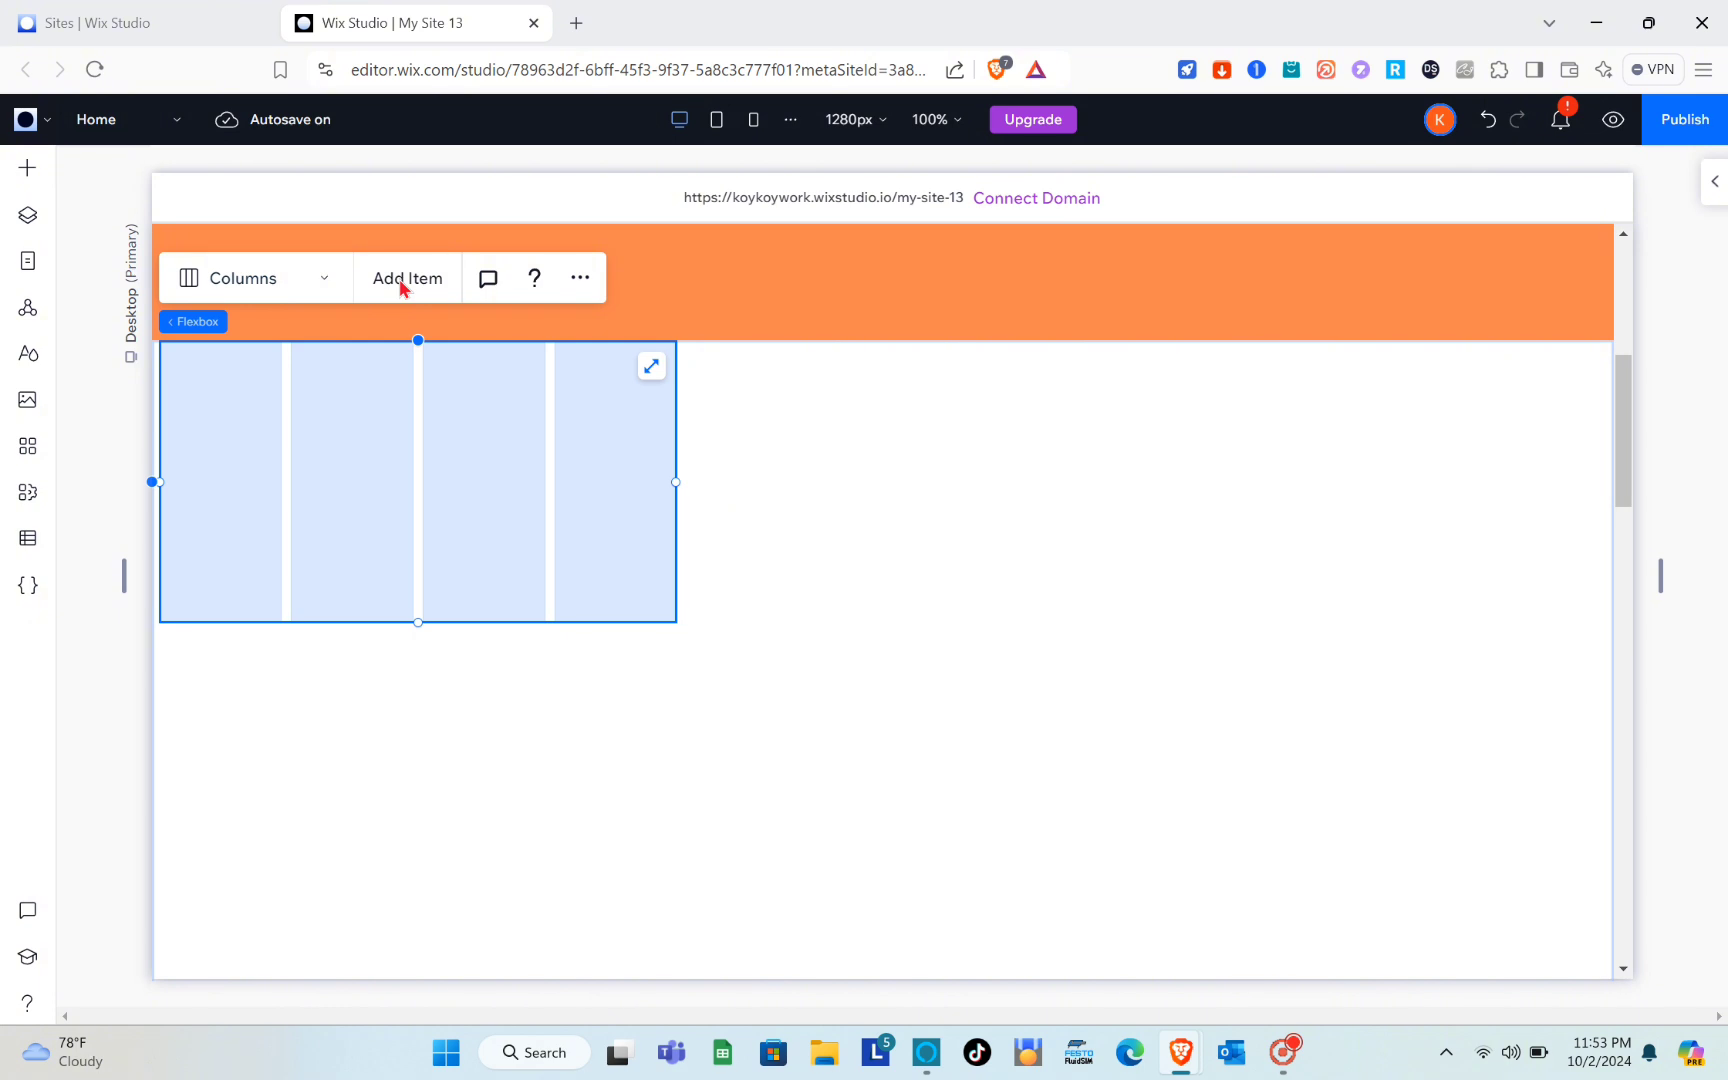
pyautogui.tripleClick(400, 286)
pyautogui.click(1714, 181)
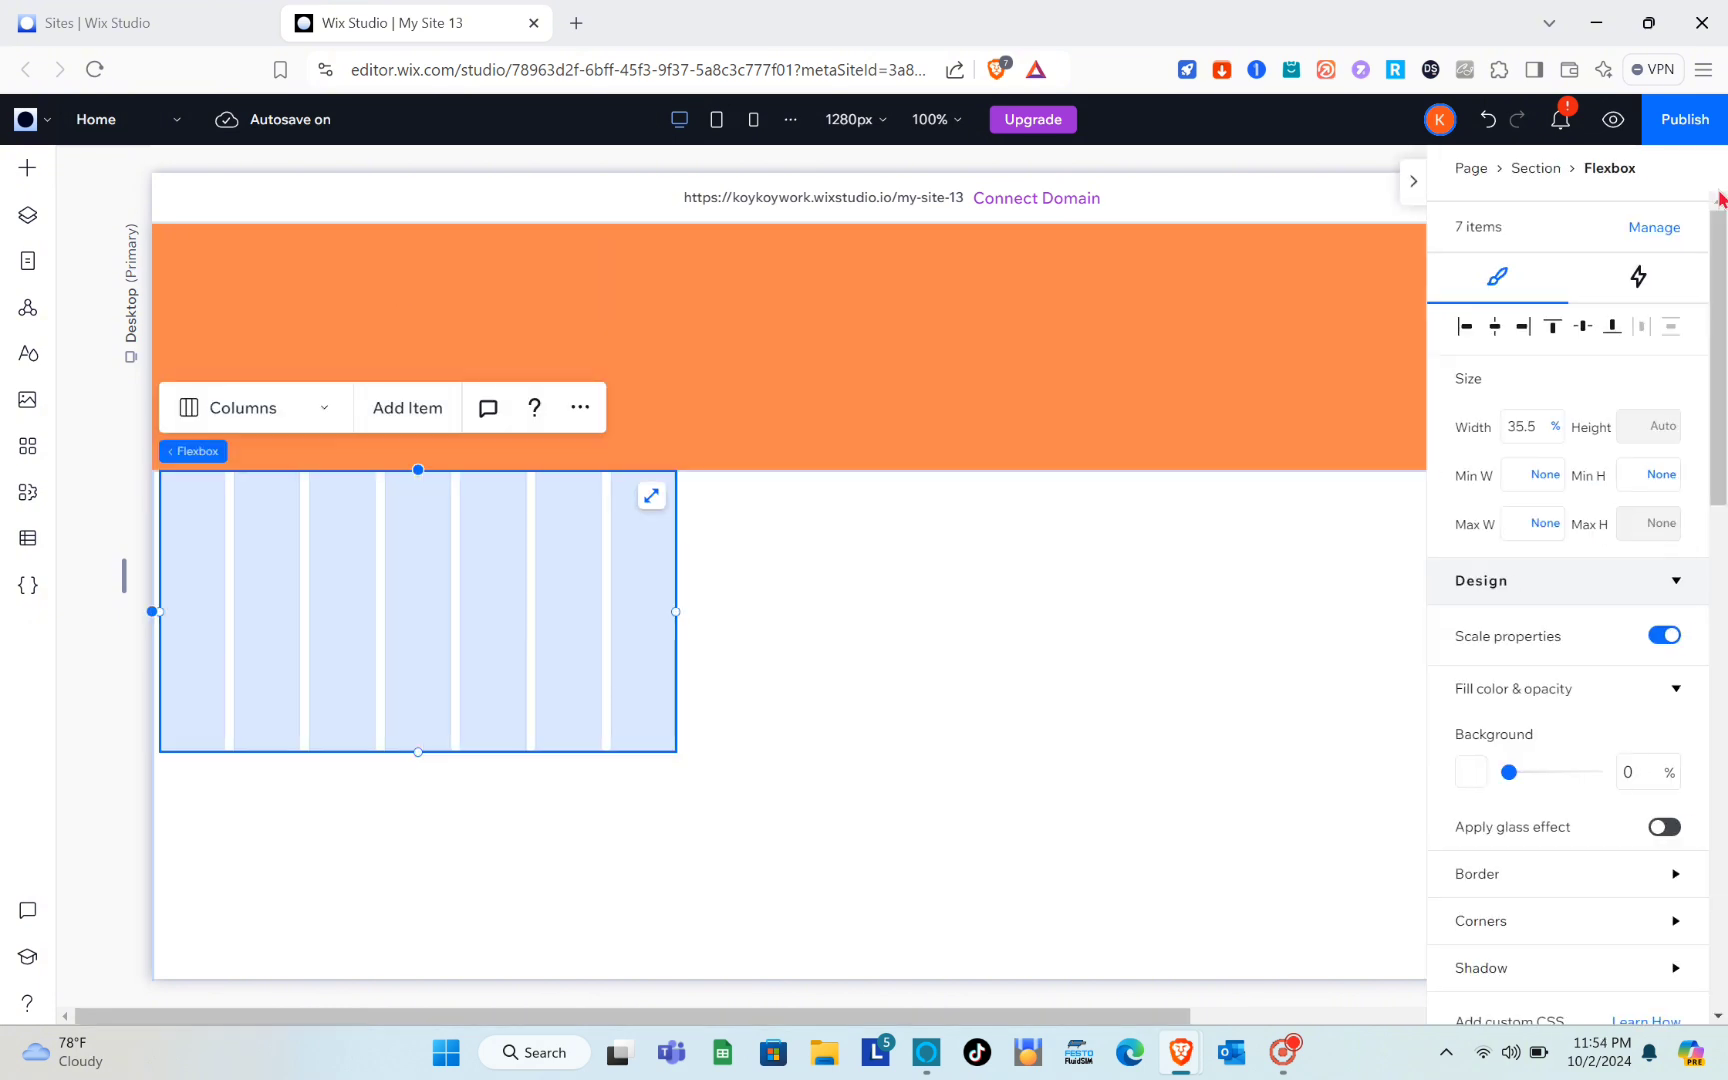
pyautogui.click(1532, 426)
pyautogui.write('20')
pyautogui.write('0vw')
pyautogui.press('Return')
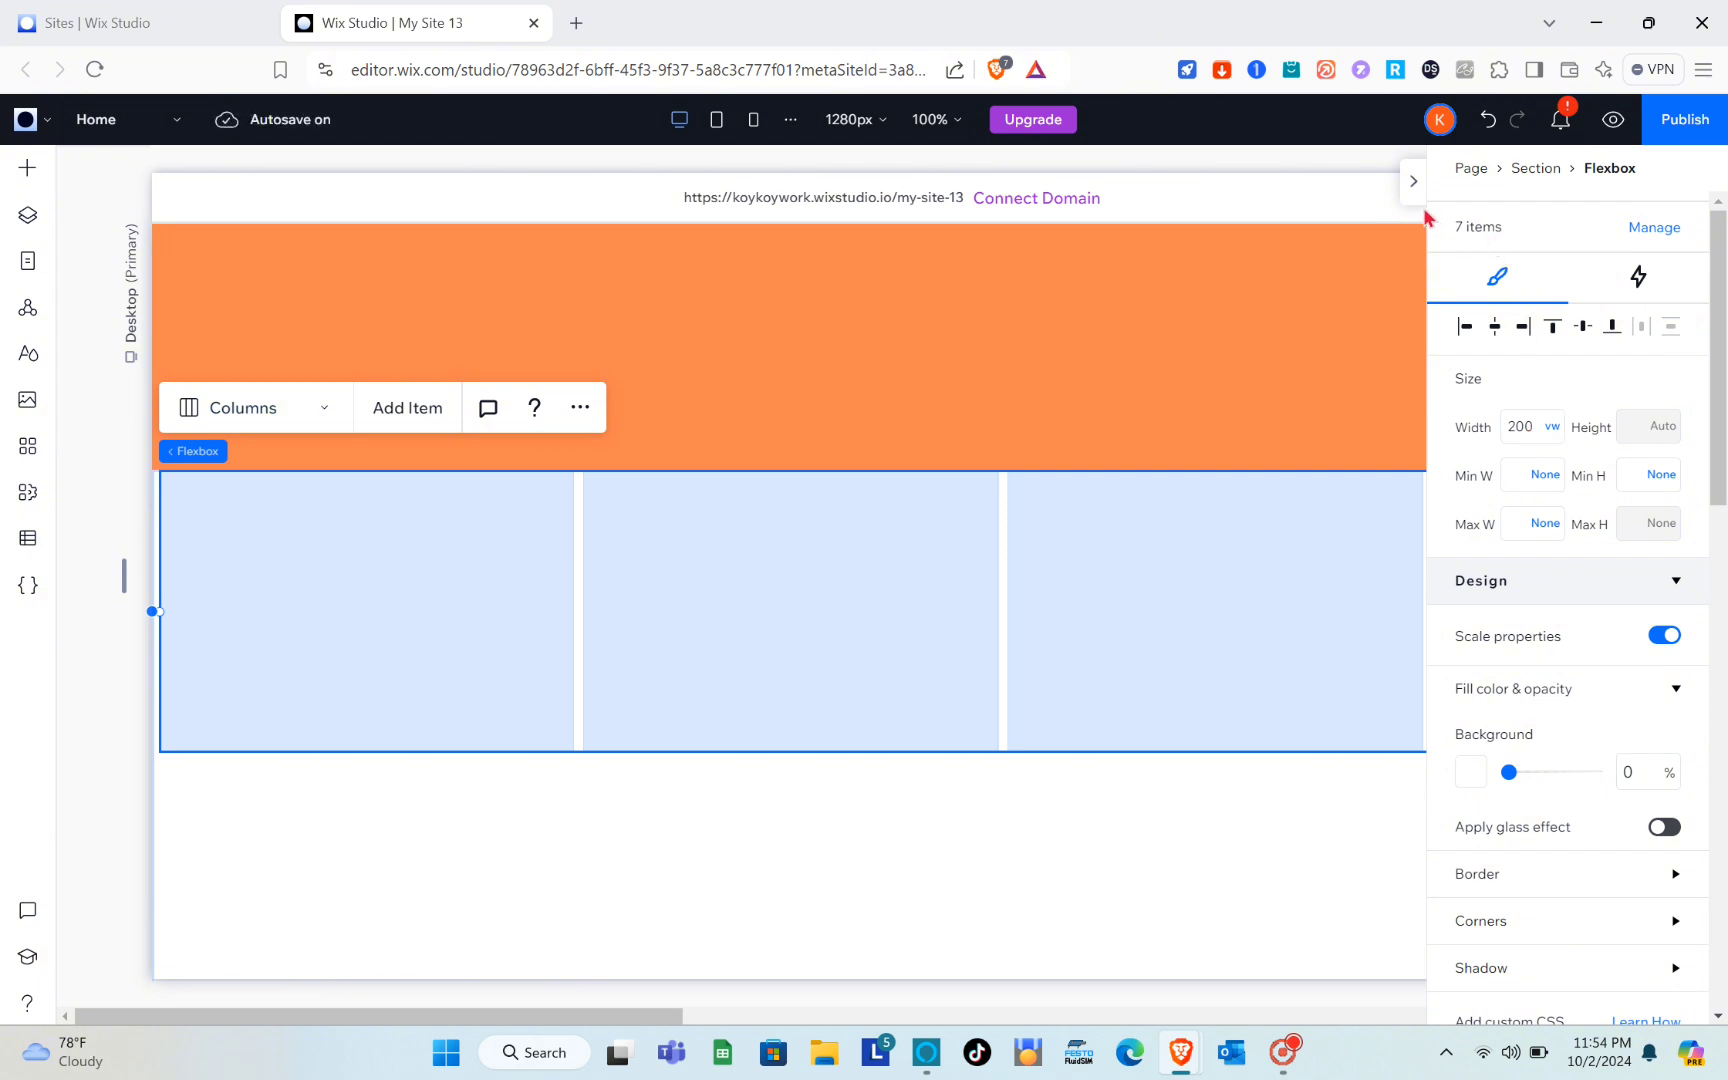
pyautogui.click(1415, 183)
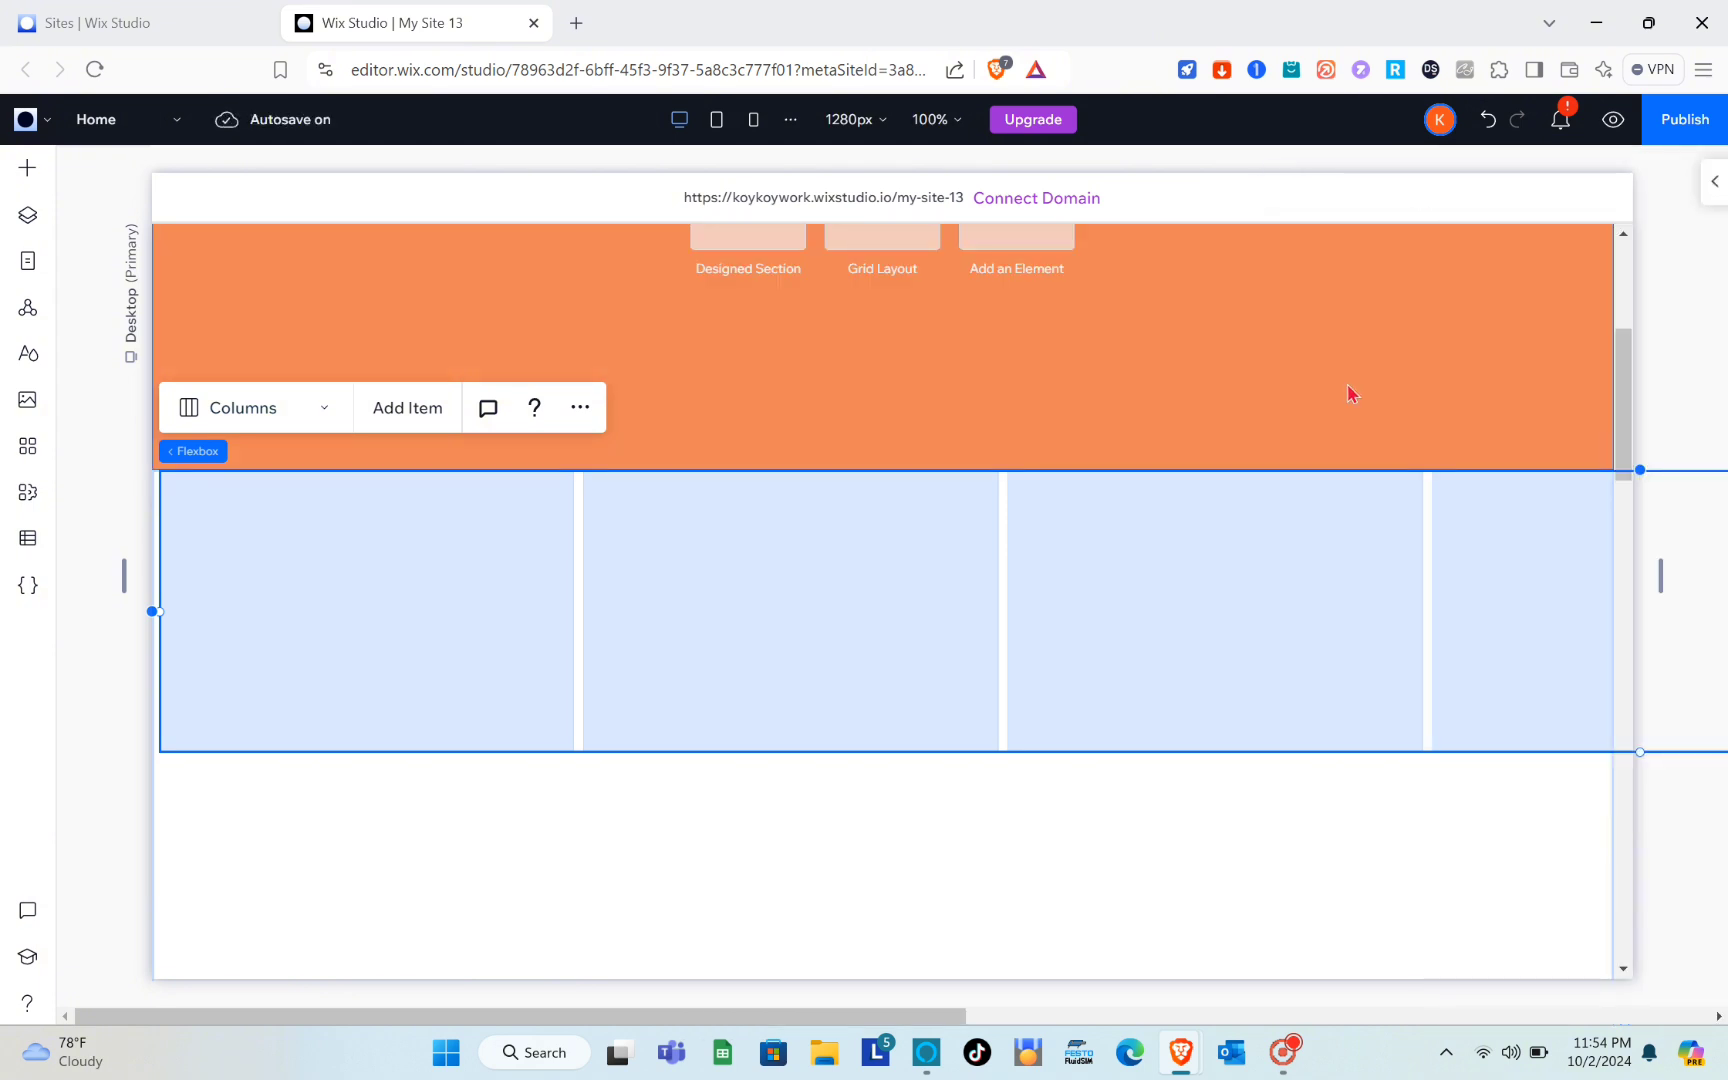
pyautogui.click(1715, 181)
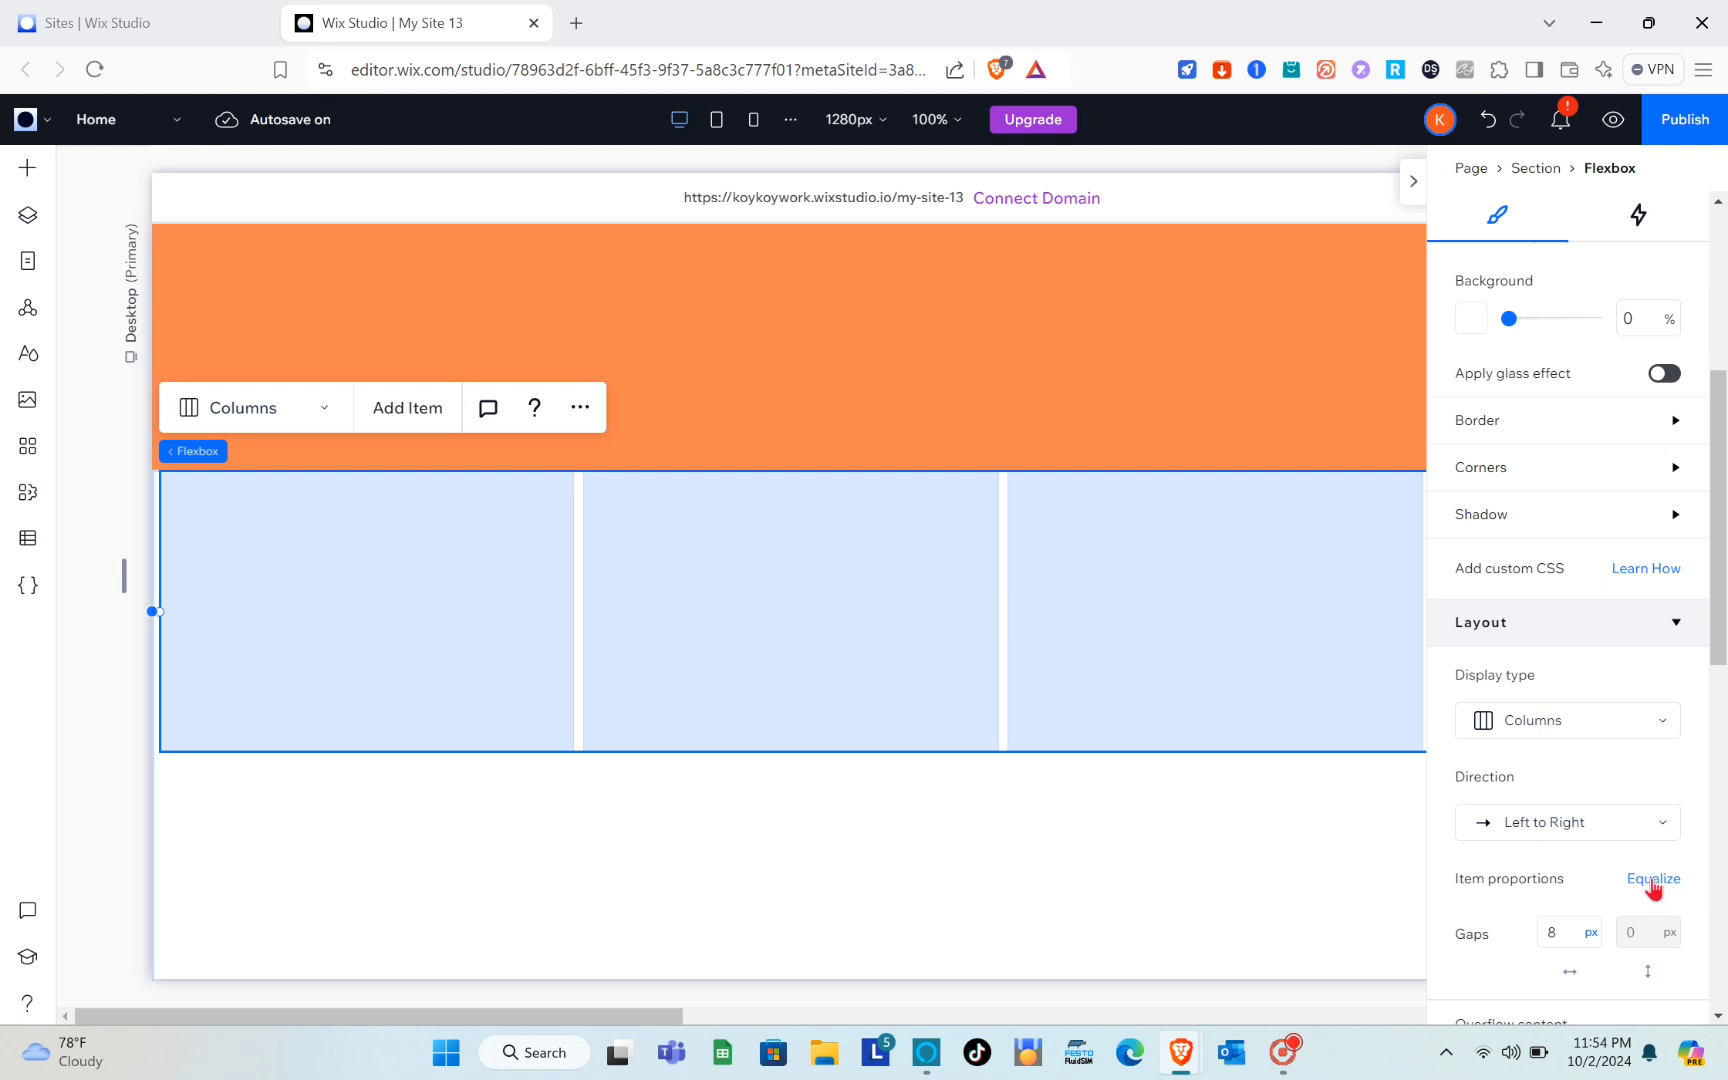
pyautogui.click(1414, 183)
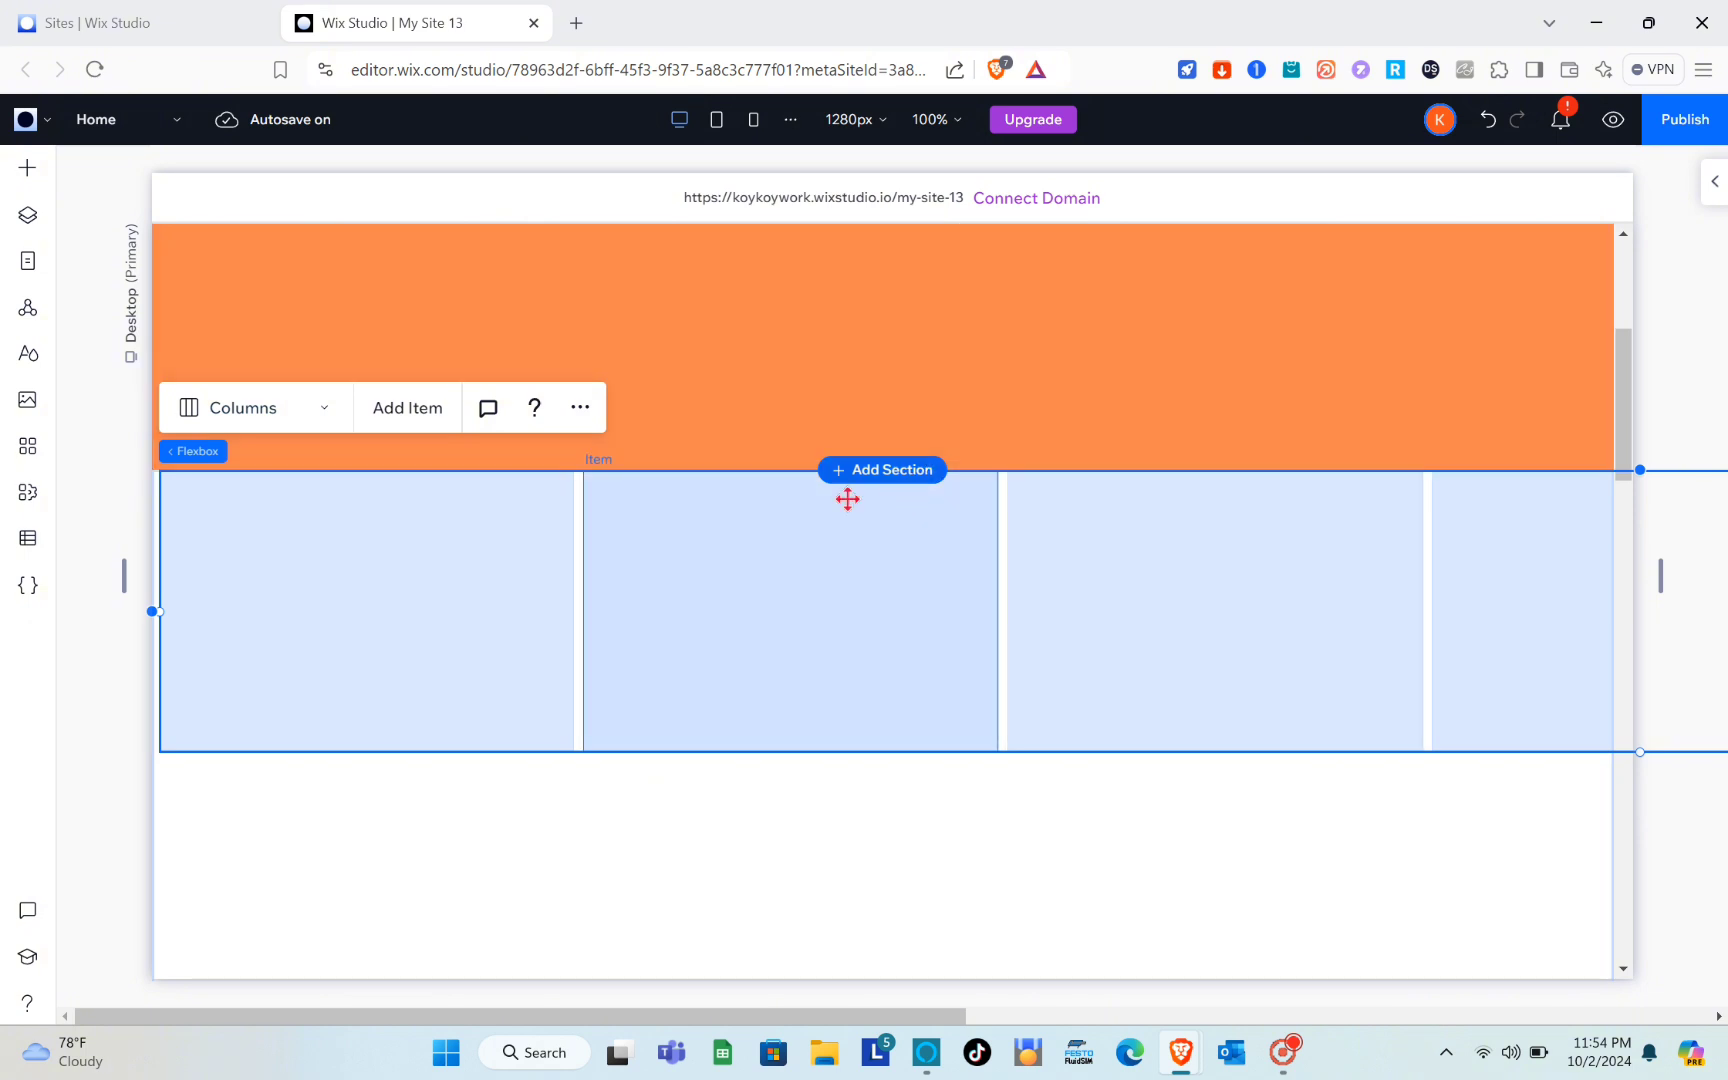
# Step: Fill the first flexbox column with the Interior Design living-room photo
pyautogui.click(780, 559)
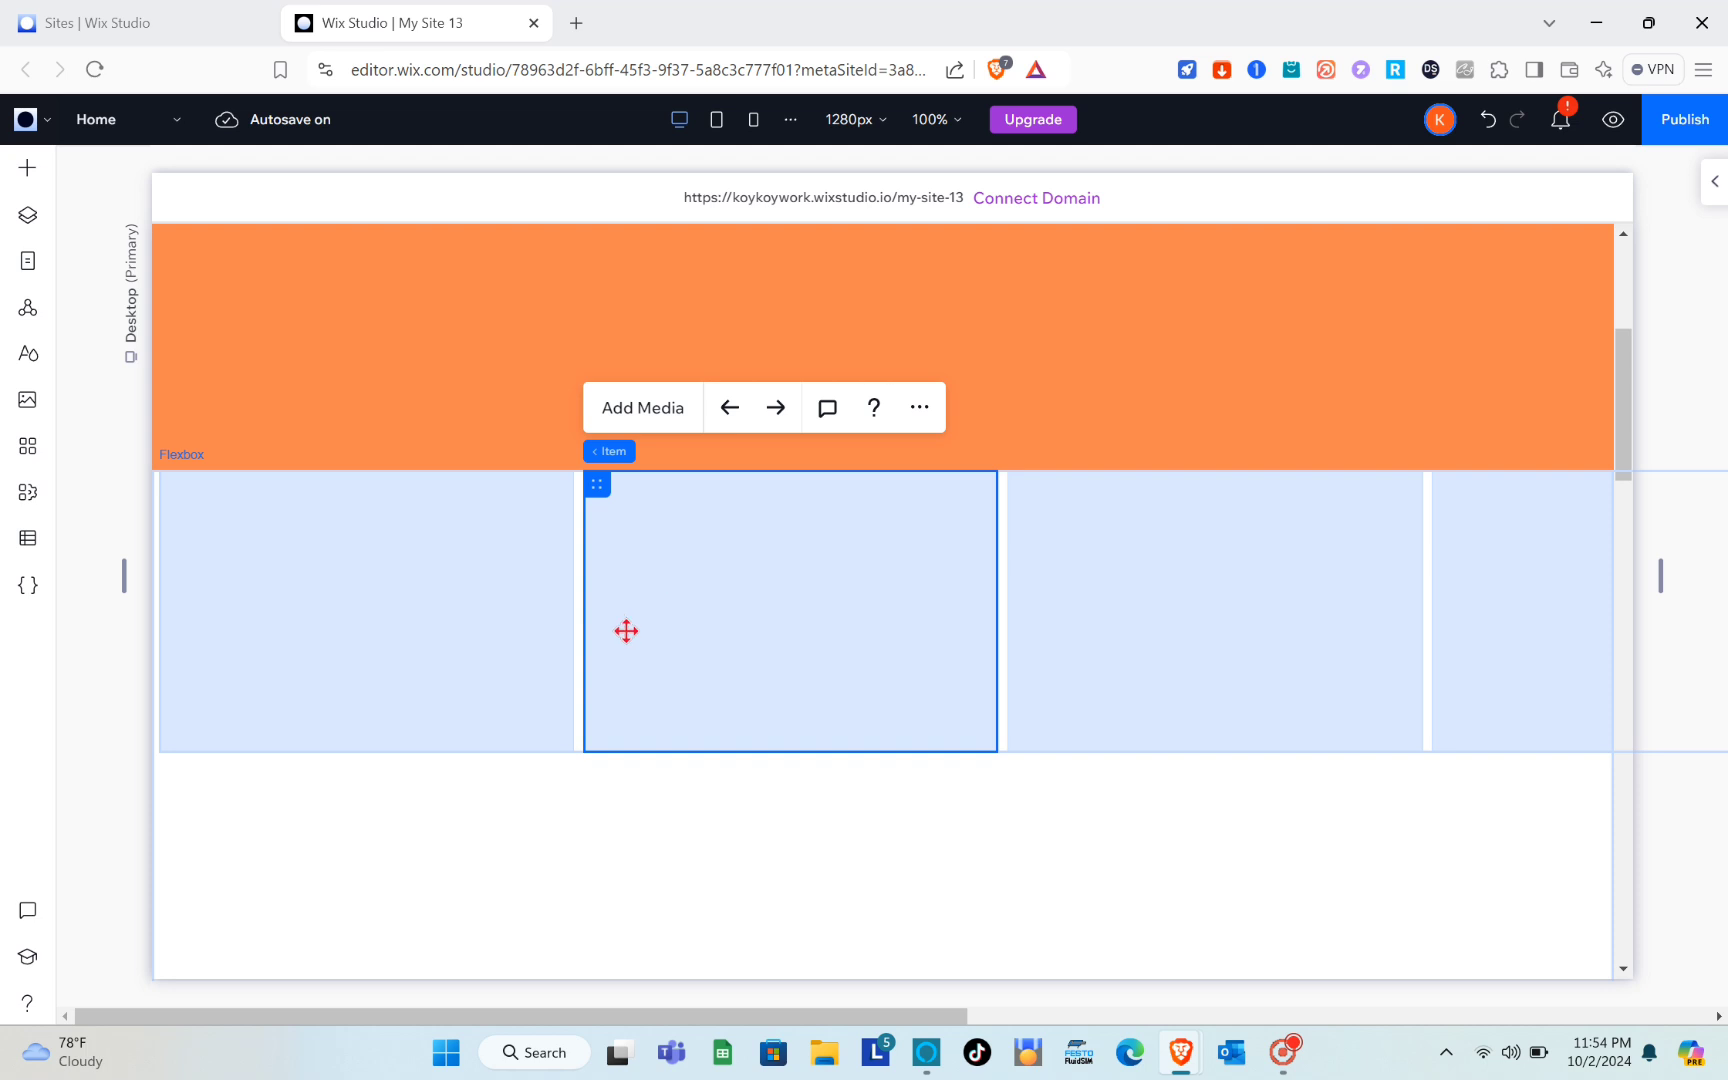
pyautogui.click(470, 621)
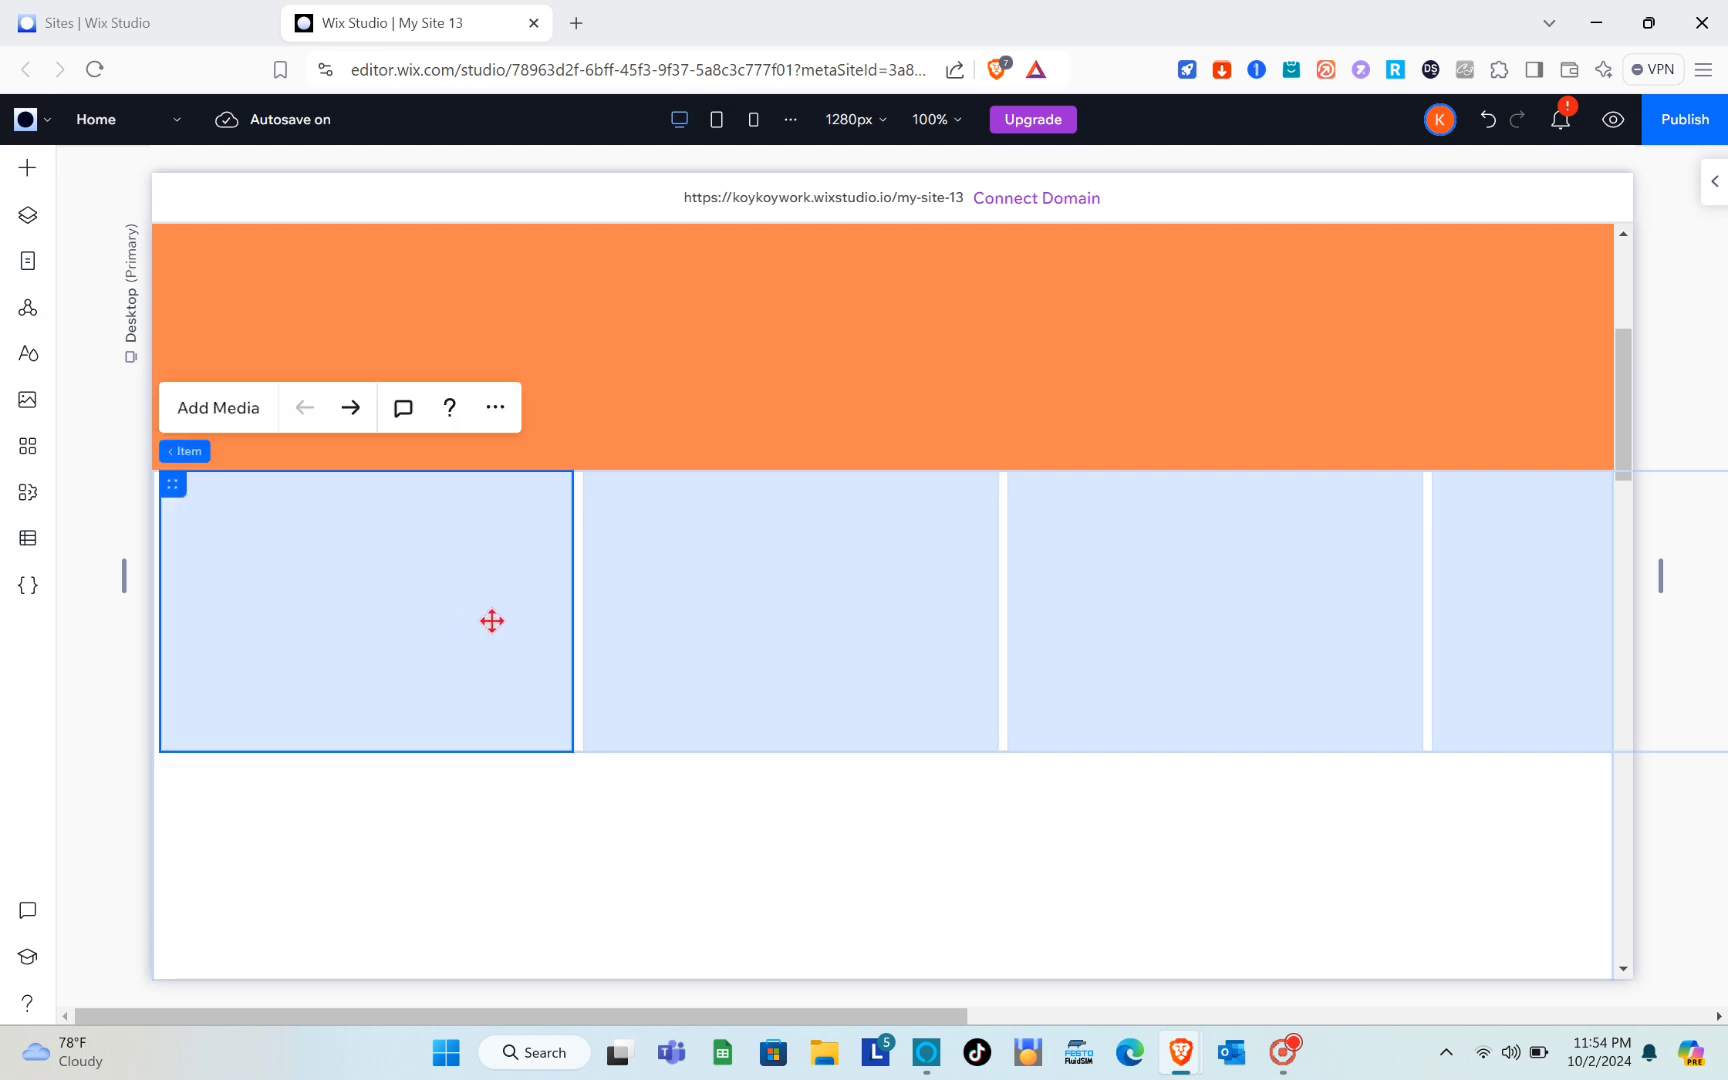
pyautogui.click(346, 418)
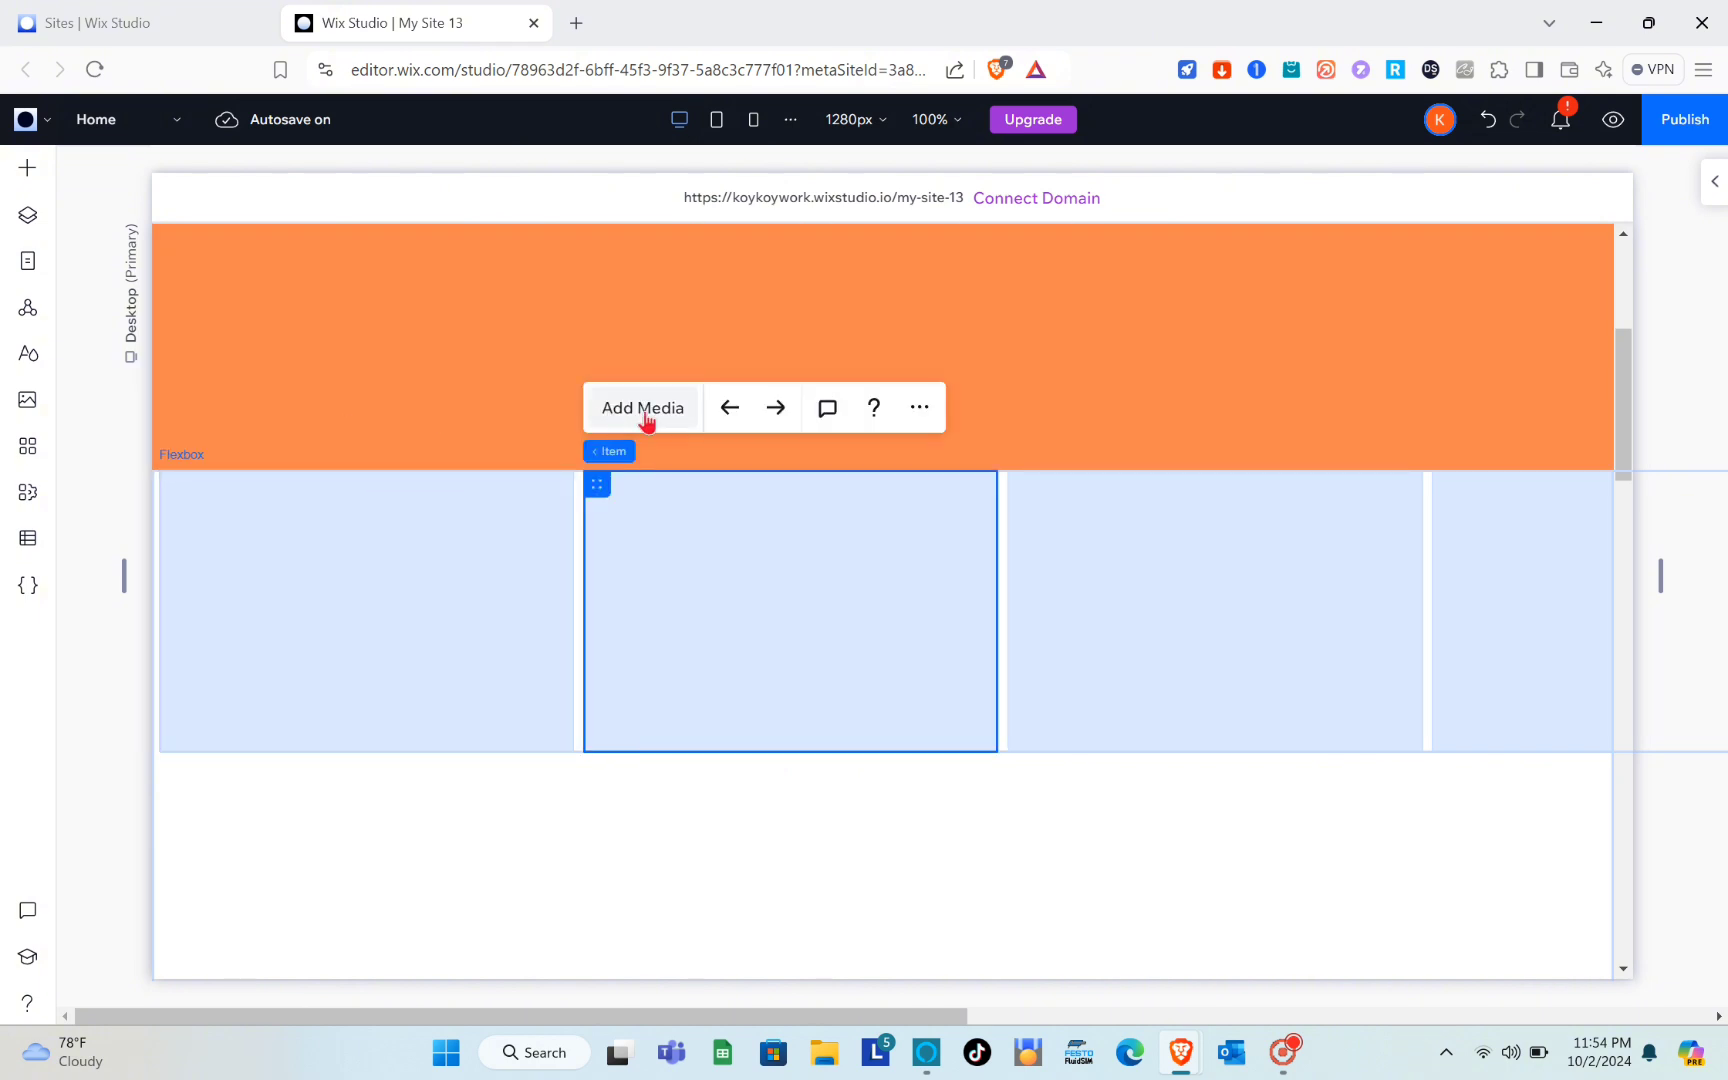
pyautogui.click(729, 409)
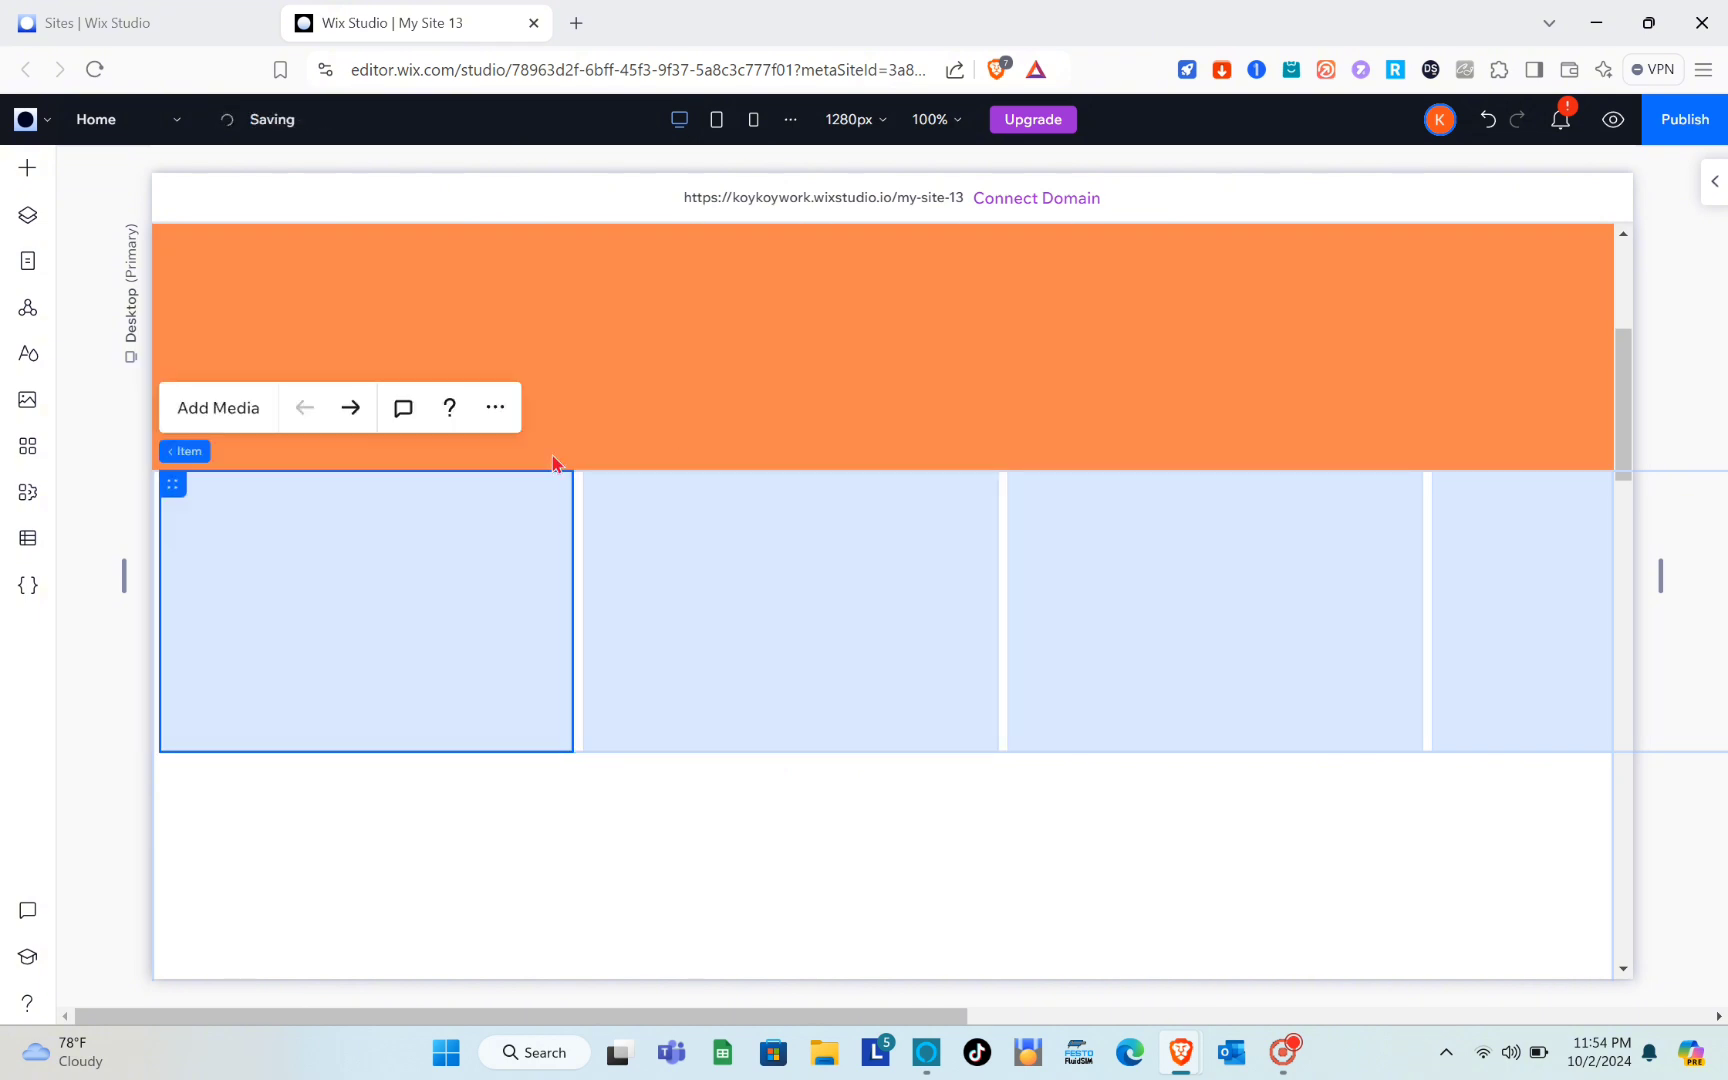
pyautogui.click(218, 407)
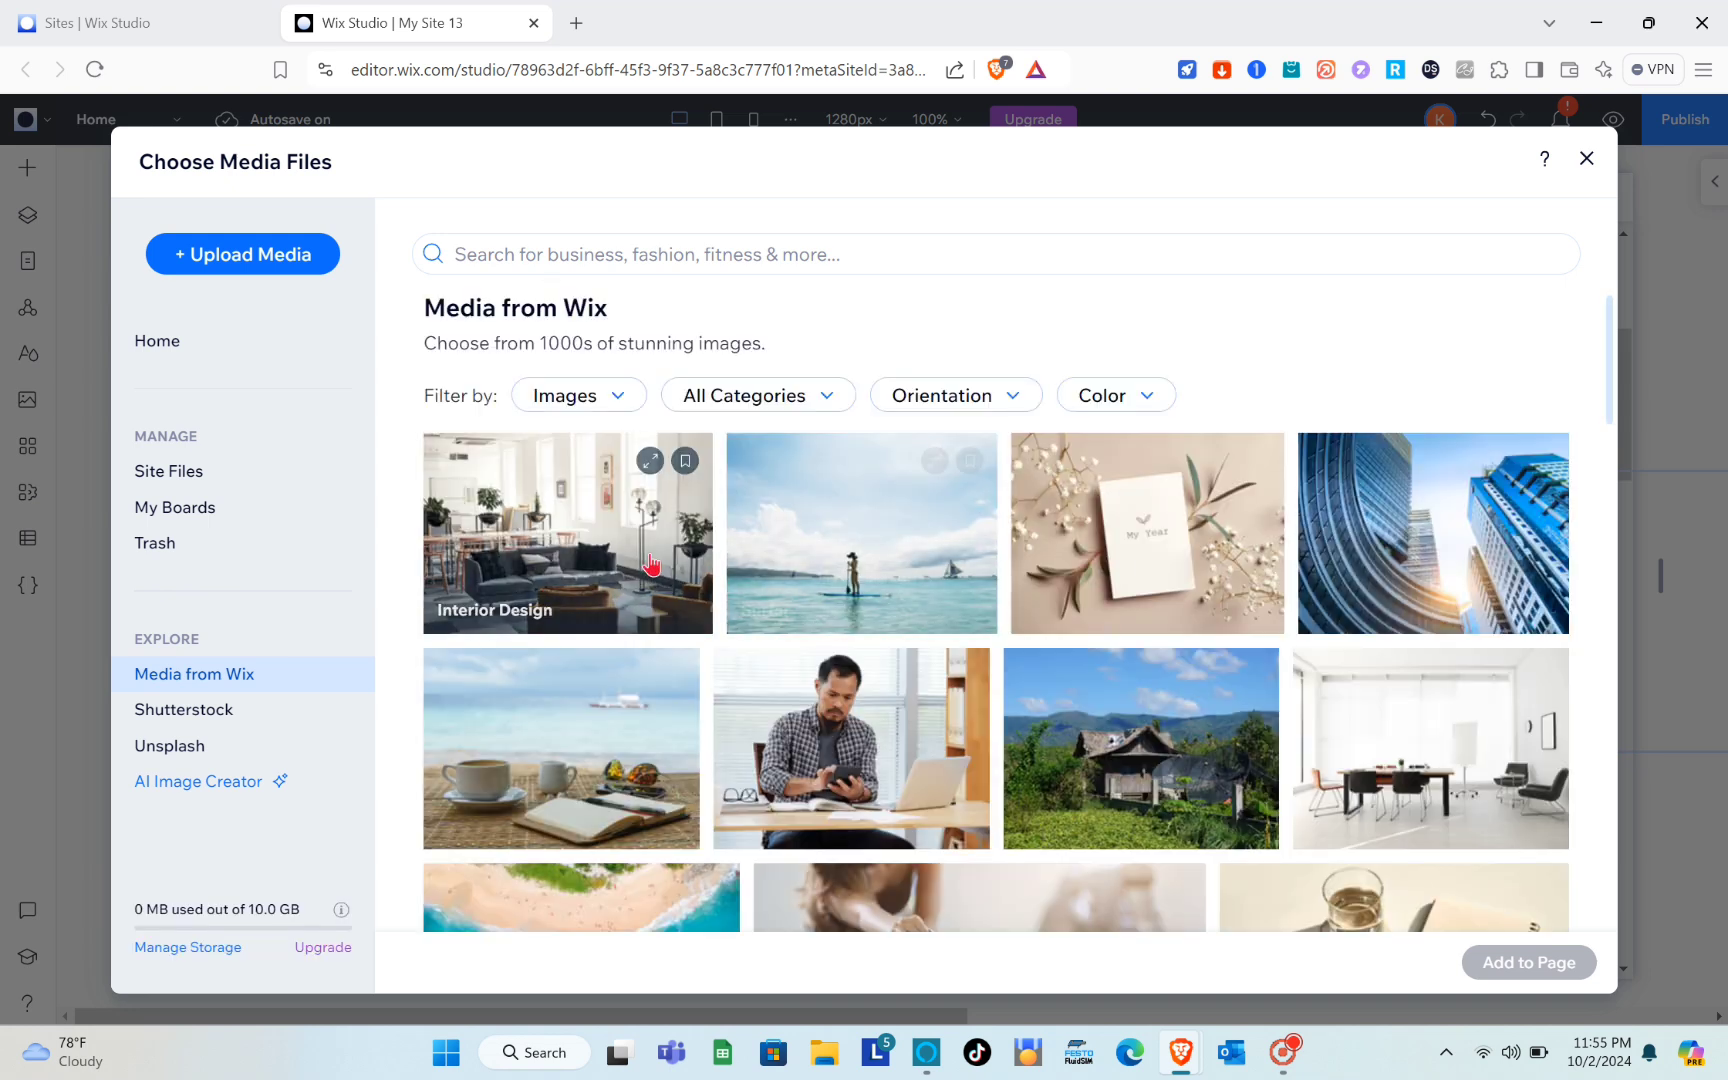
pyautogui.click(600, 530)
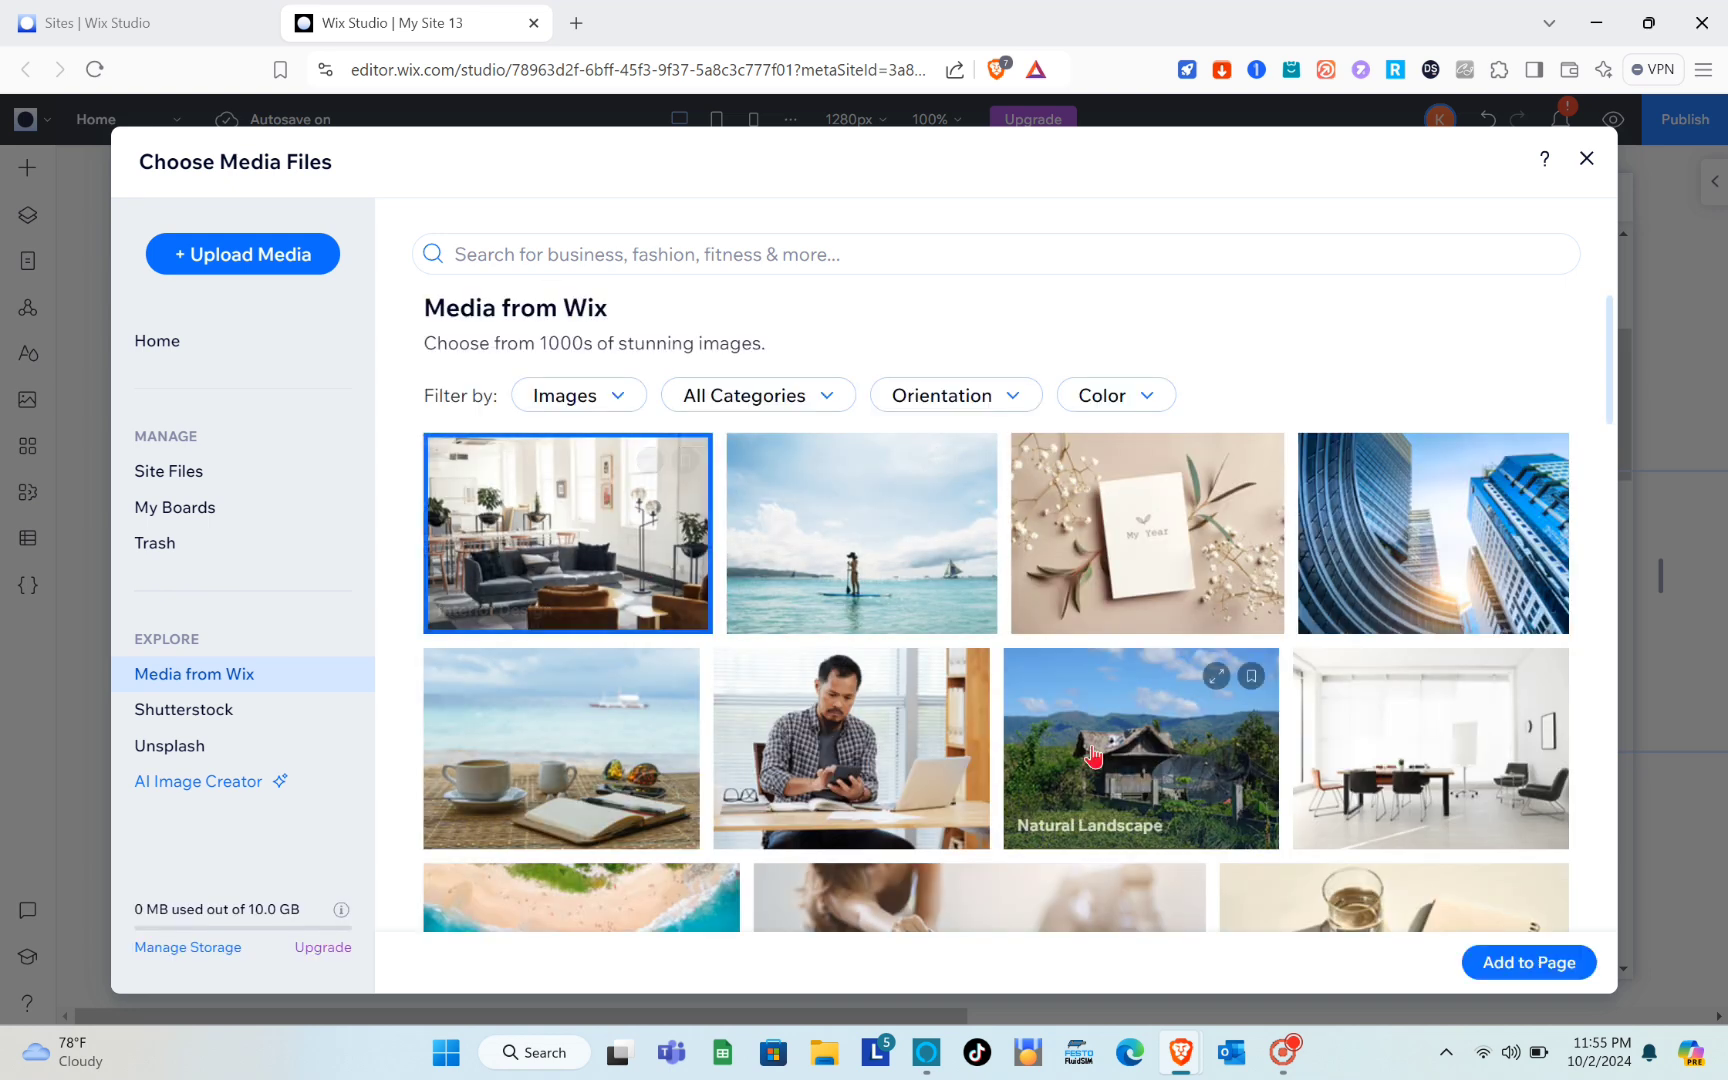
pyautogui.click(1498, 963)
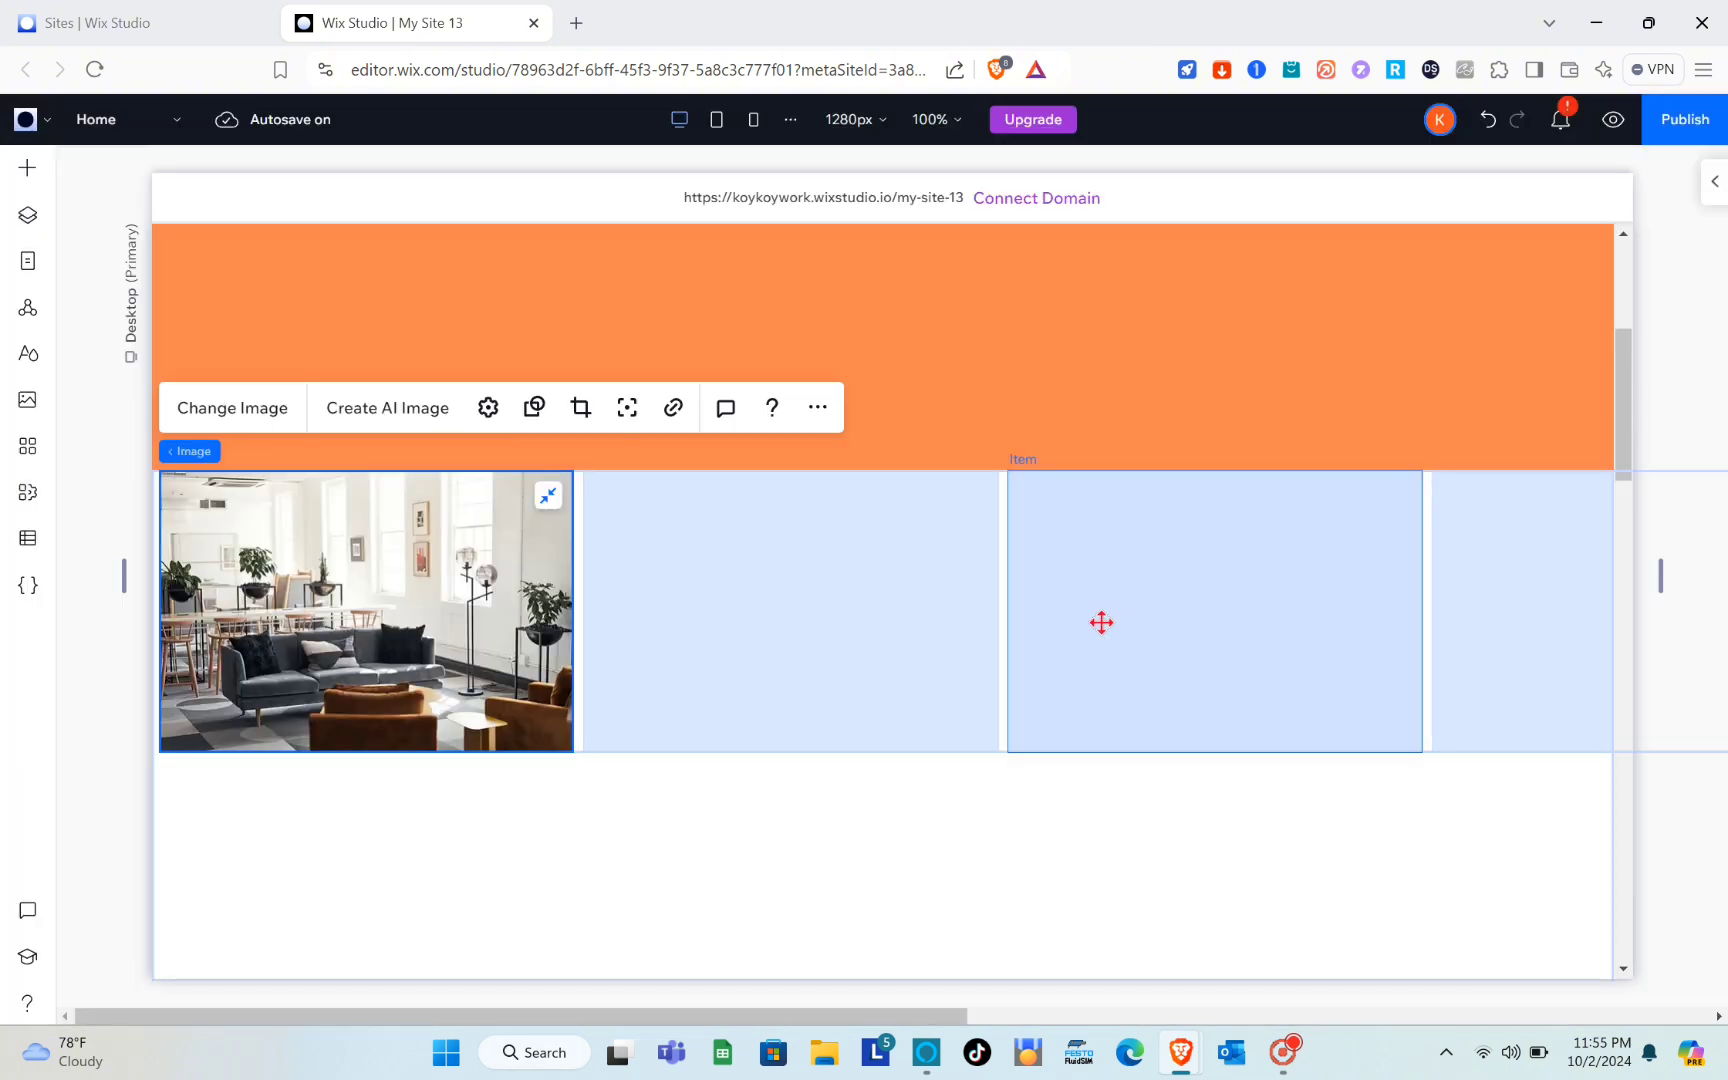
# Step: Put the Surfer photo in the third column, then deselect everything
pyautogui.click(822, 578)
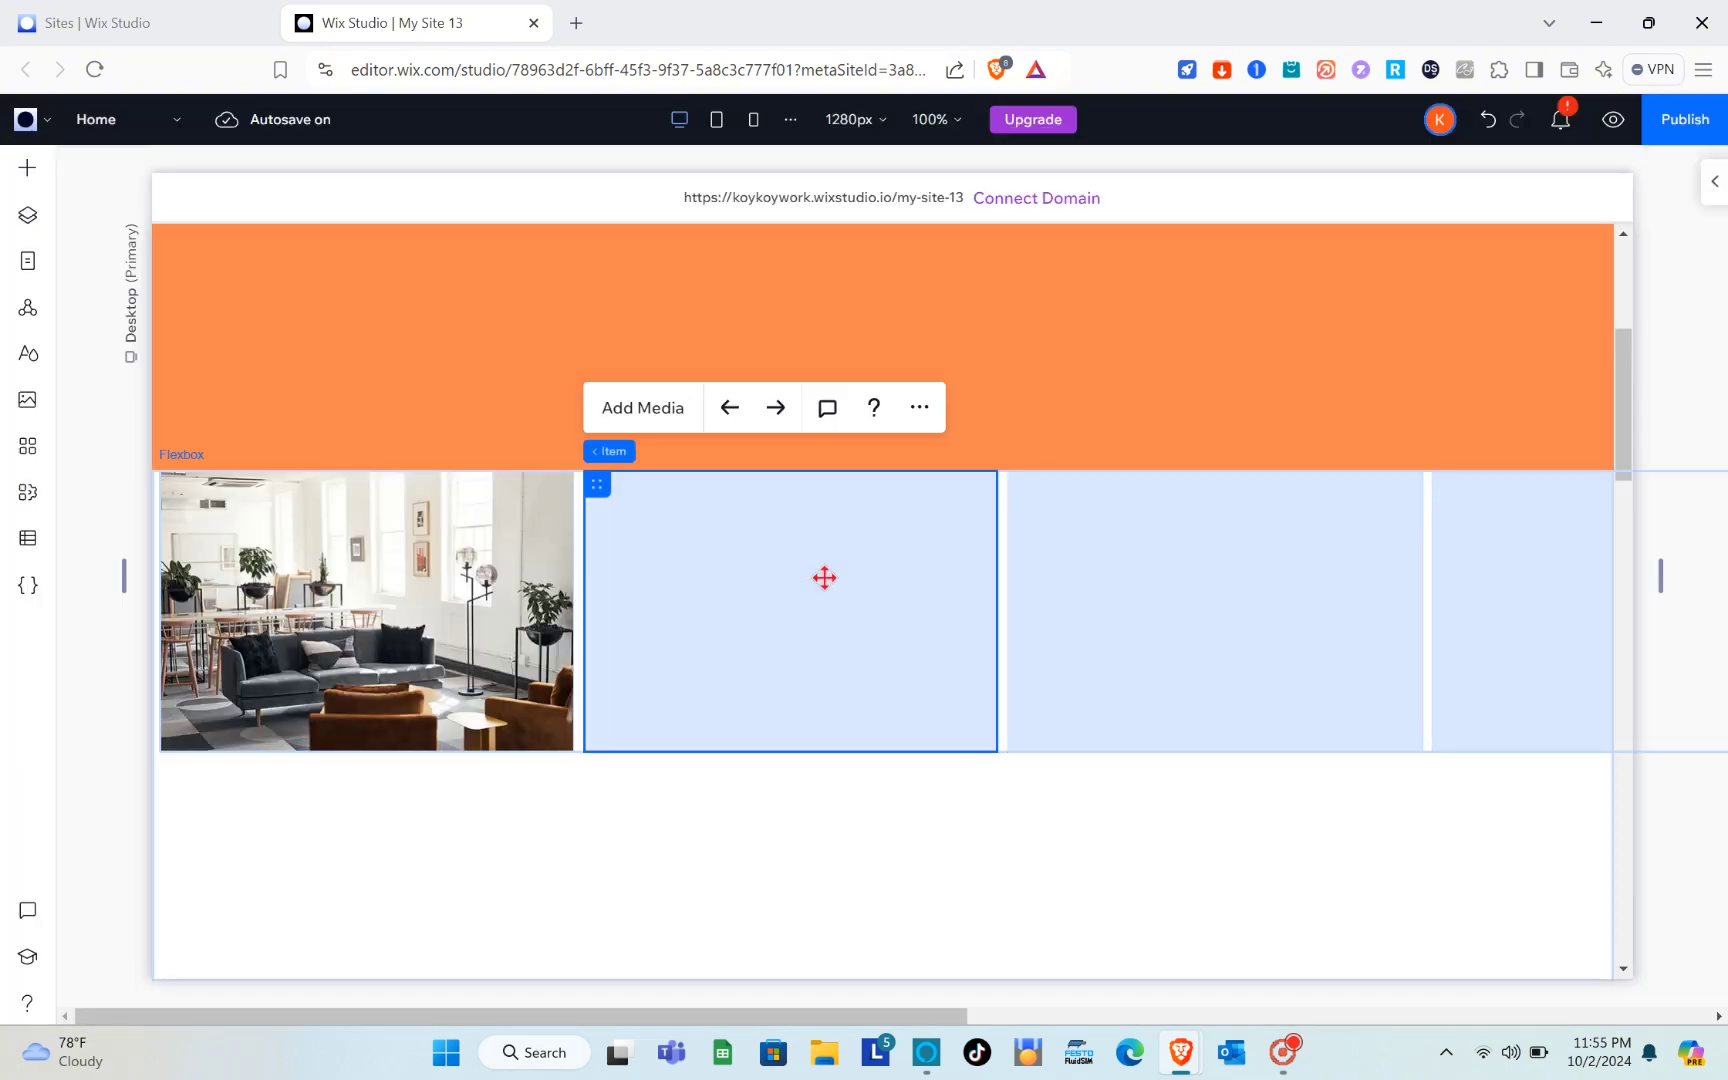
pyautogui.click(1131, 564)
pyautogui.click(1052, 418)
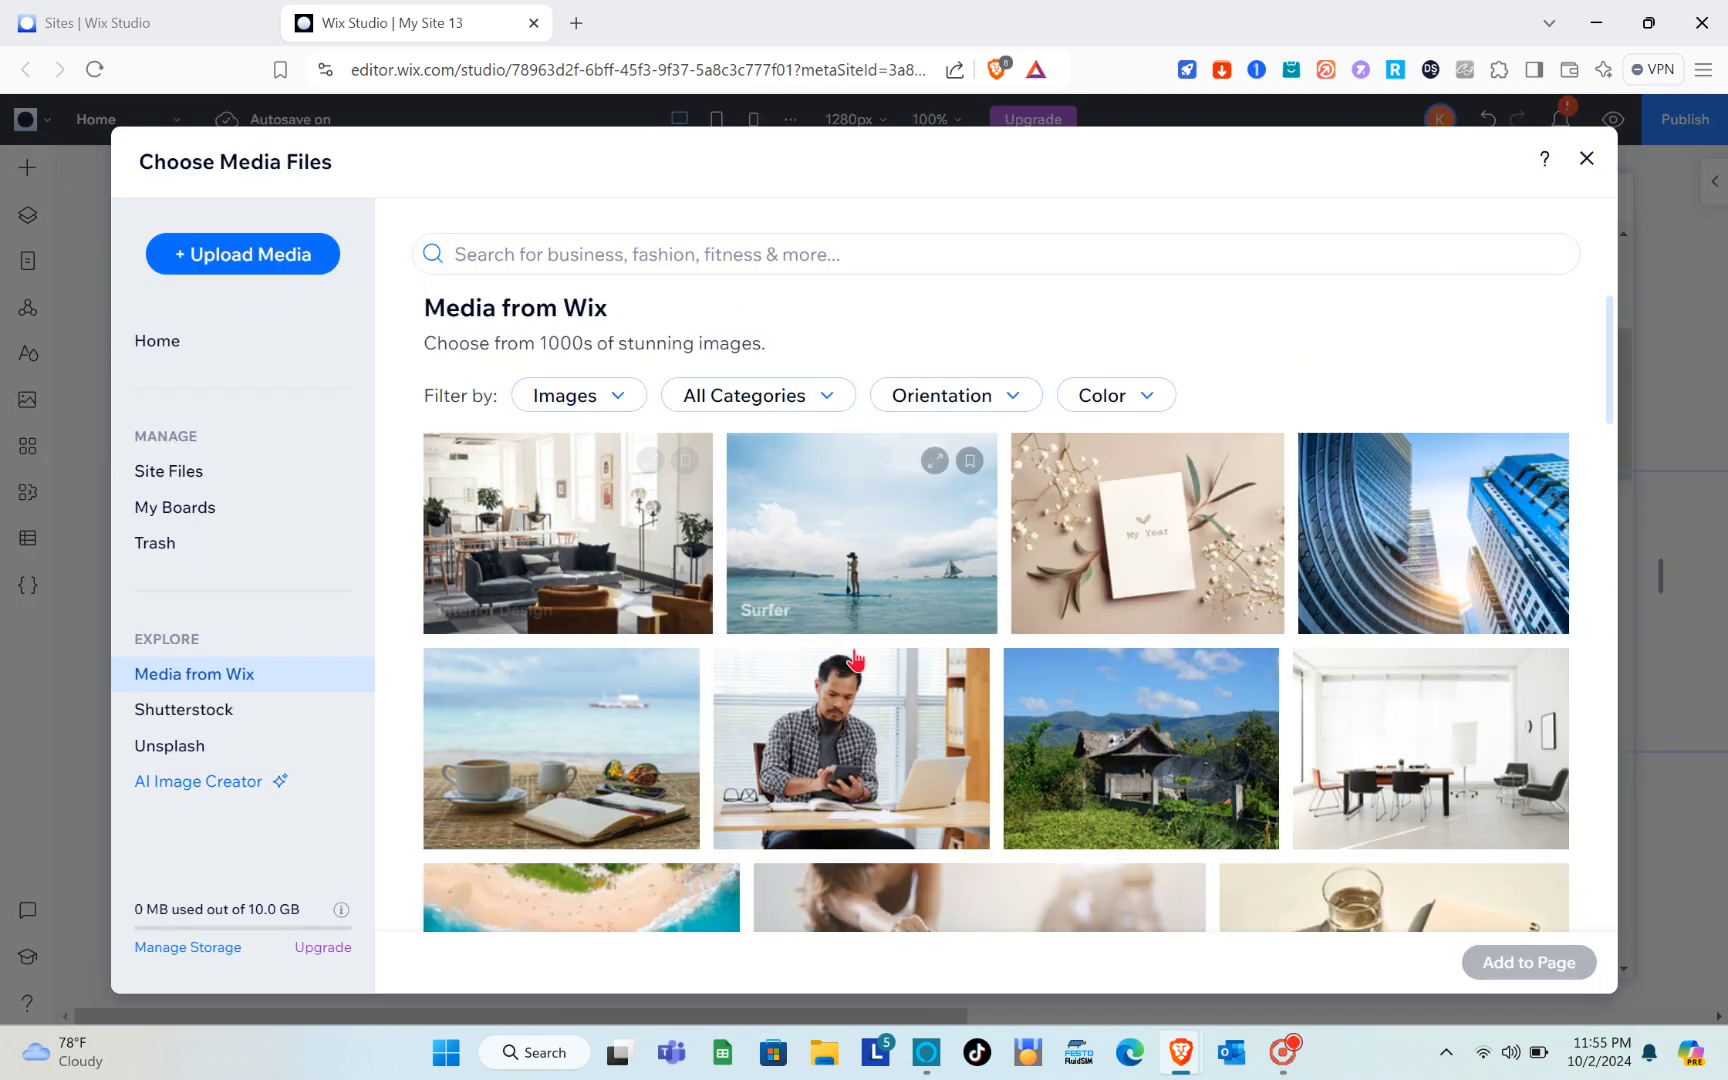
pyautogui.click(872, 598)
pyautogui.click(1490, 966)
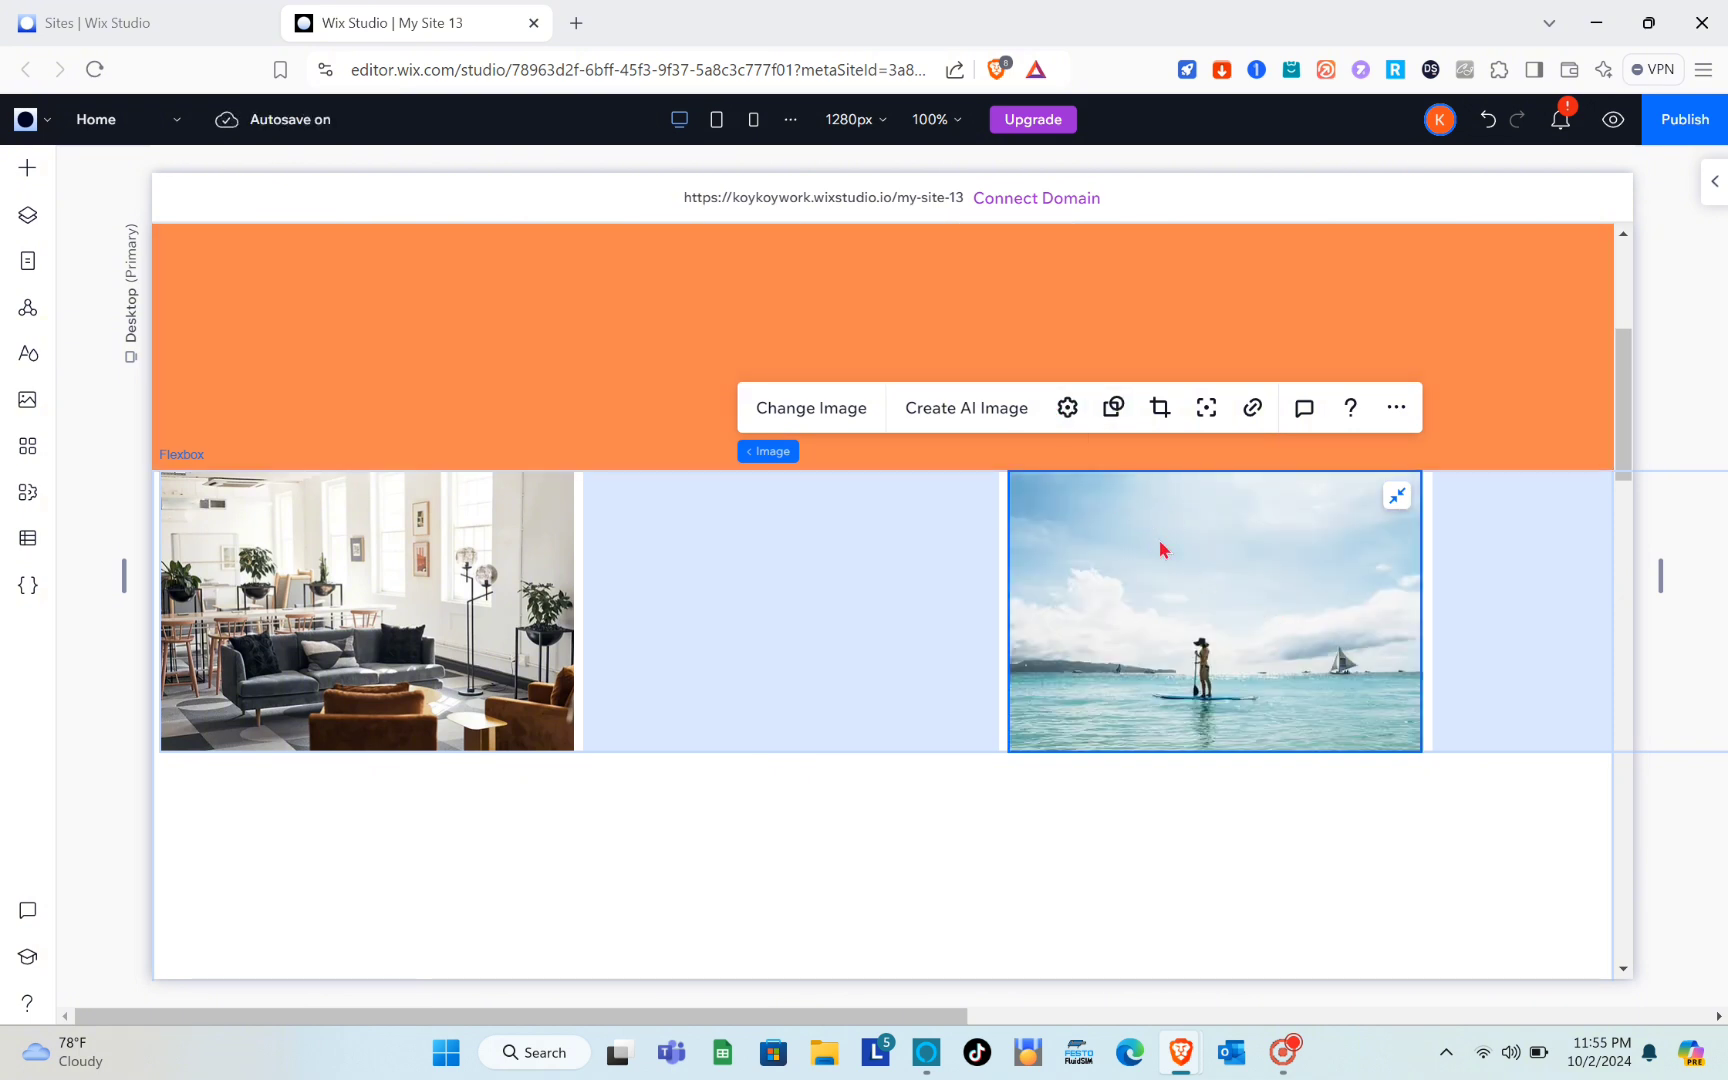
pyautogui.click(1558, 594)
pyautogui.press('Escape')
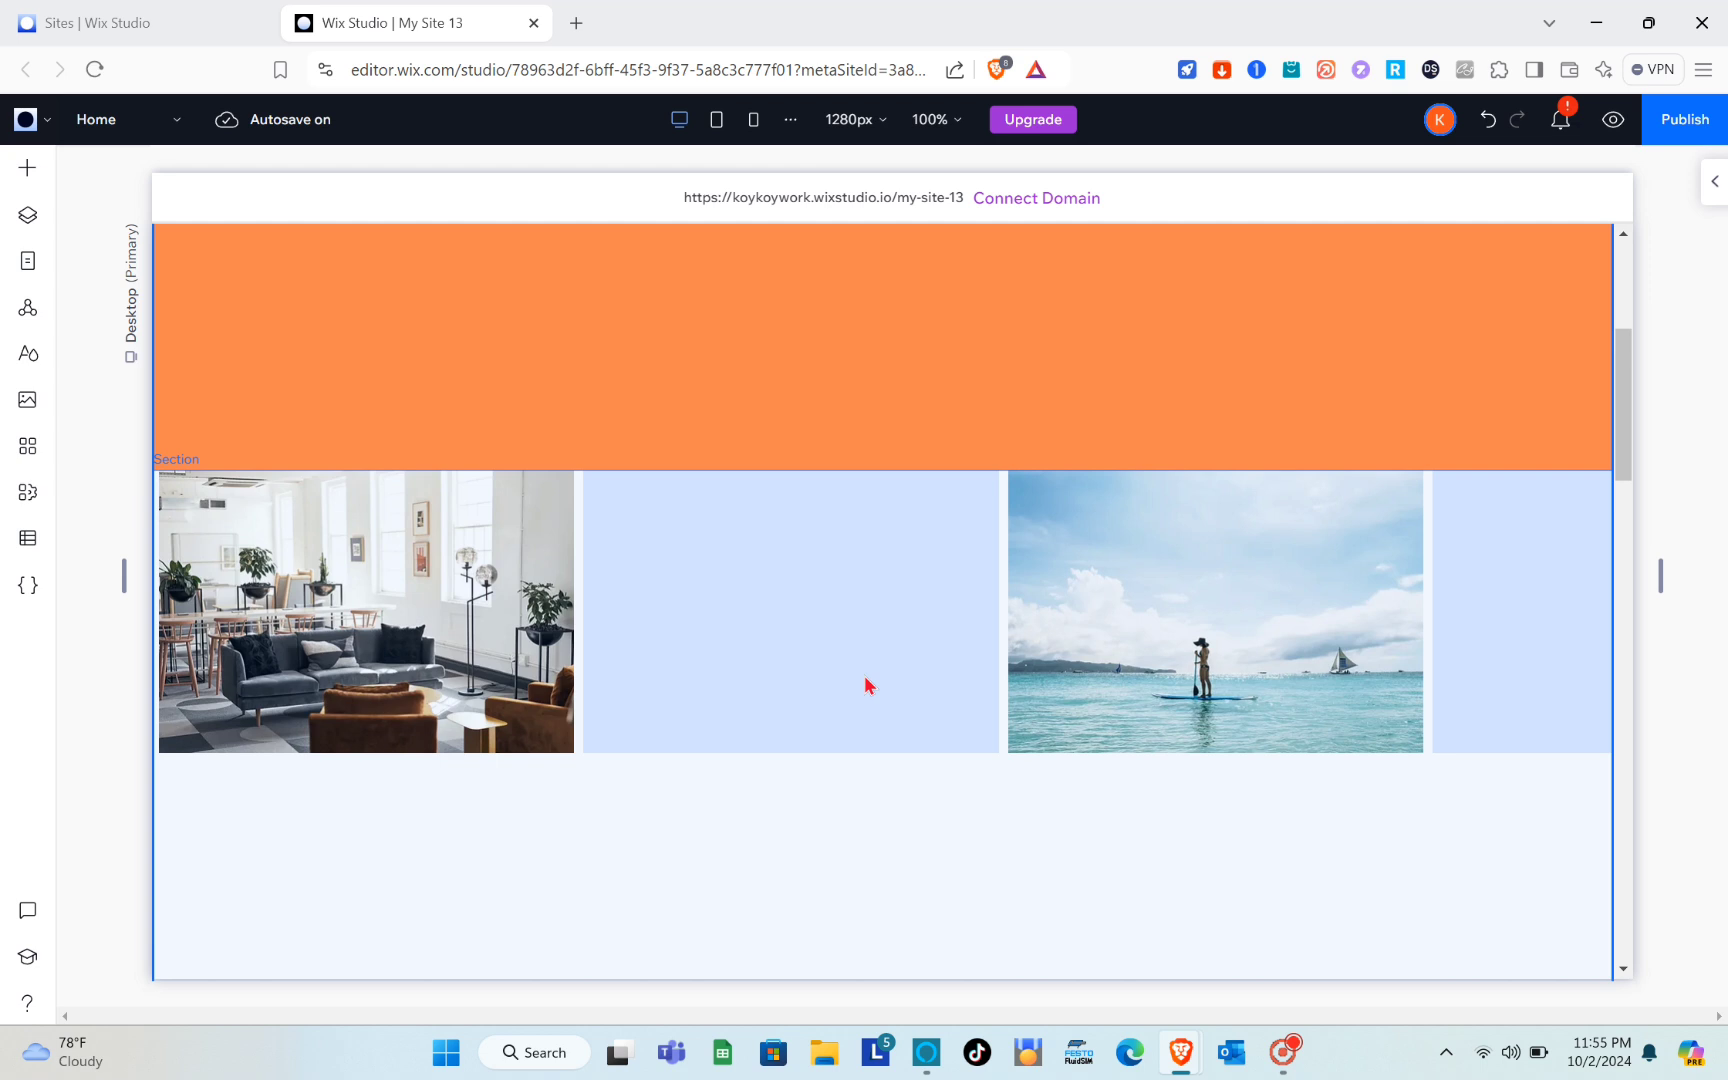
# Step: In Layers, move the fifth empty Item to the top of the Flexbox's children
pyautogui.click(313, 617)
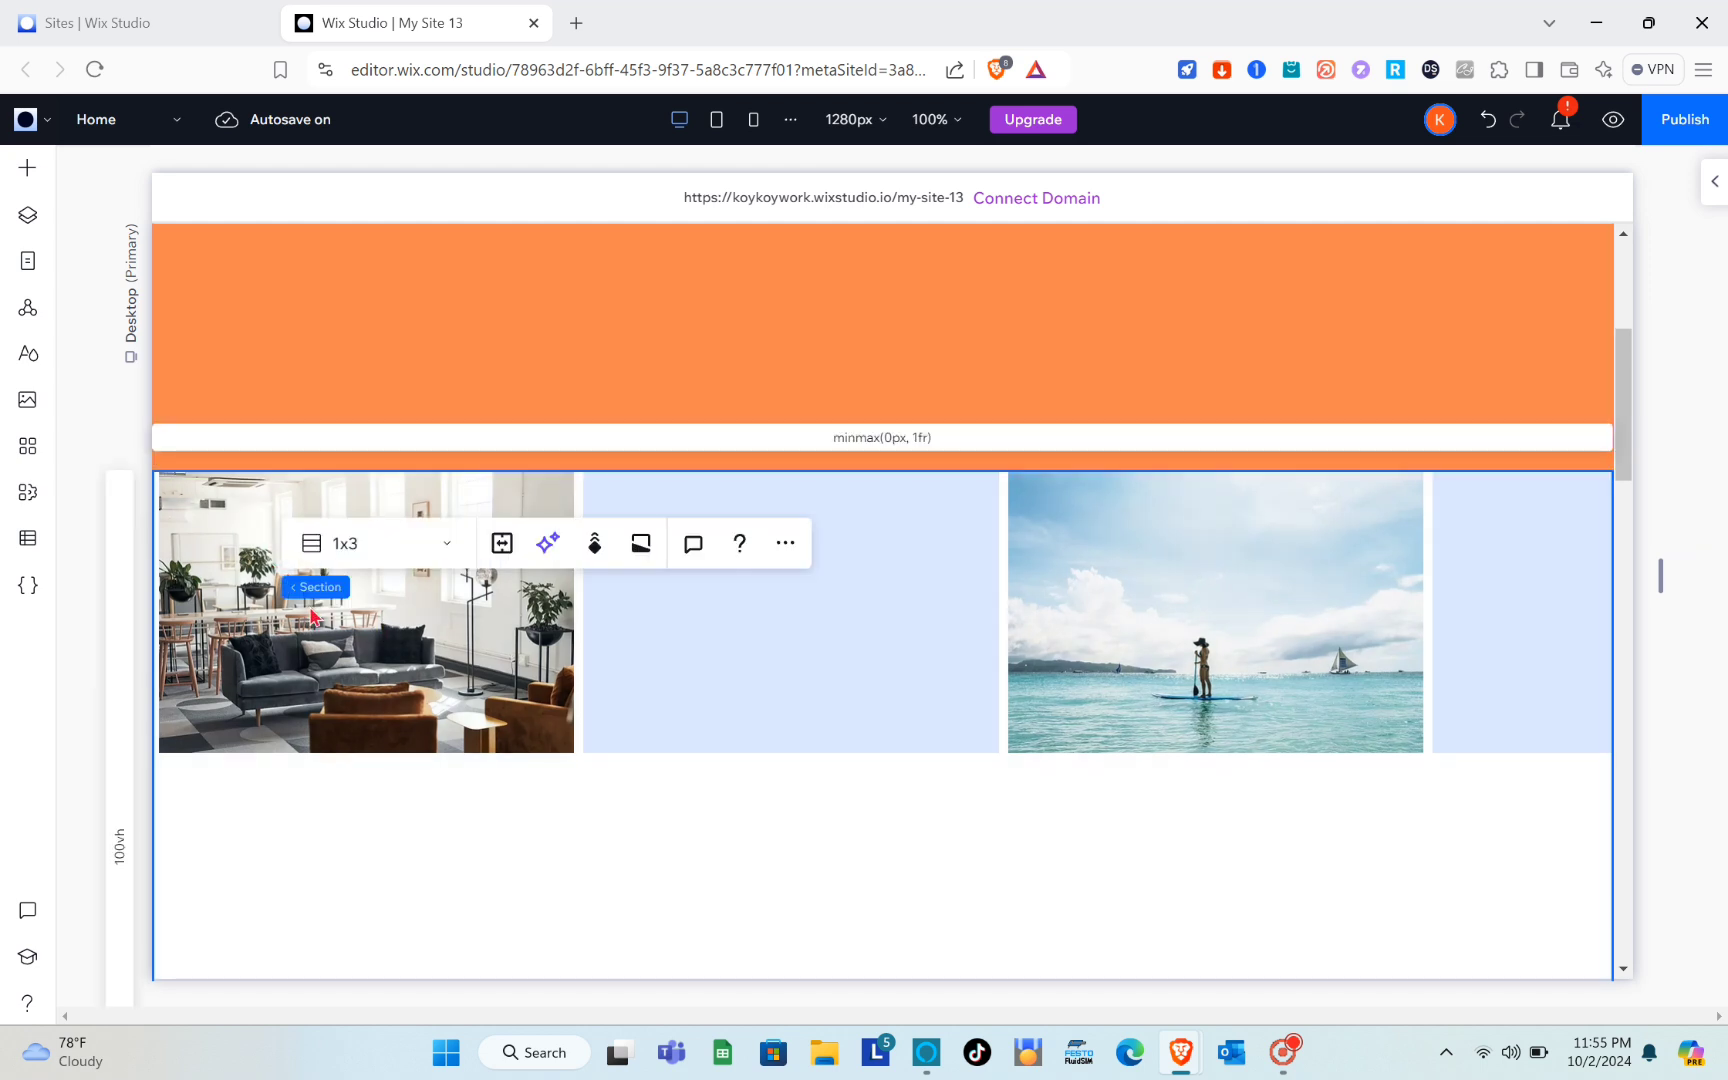
pyautogui.click(396, 626)
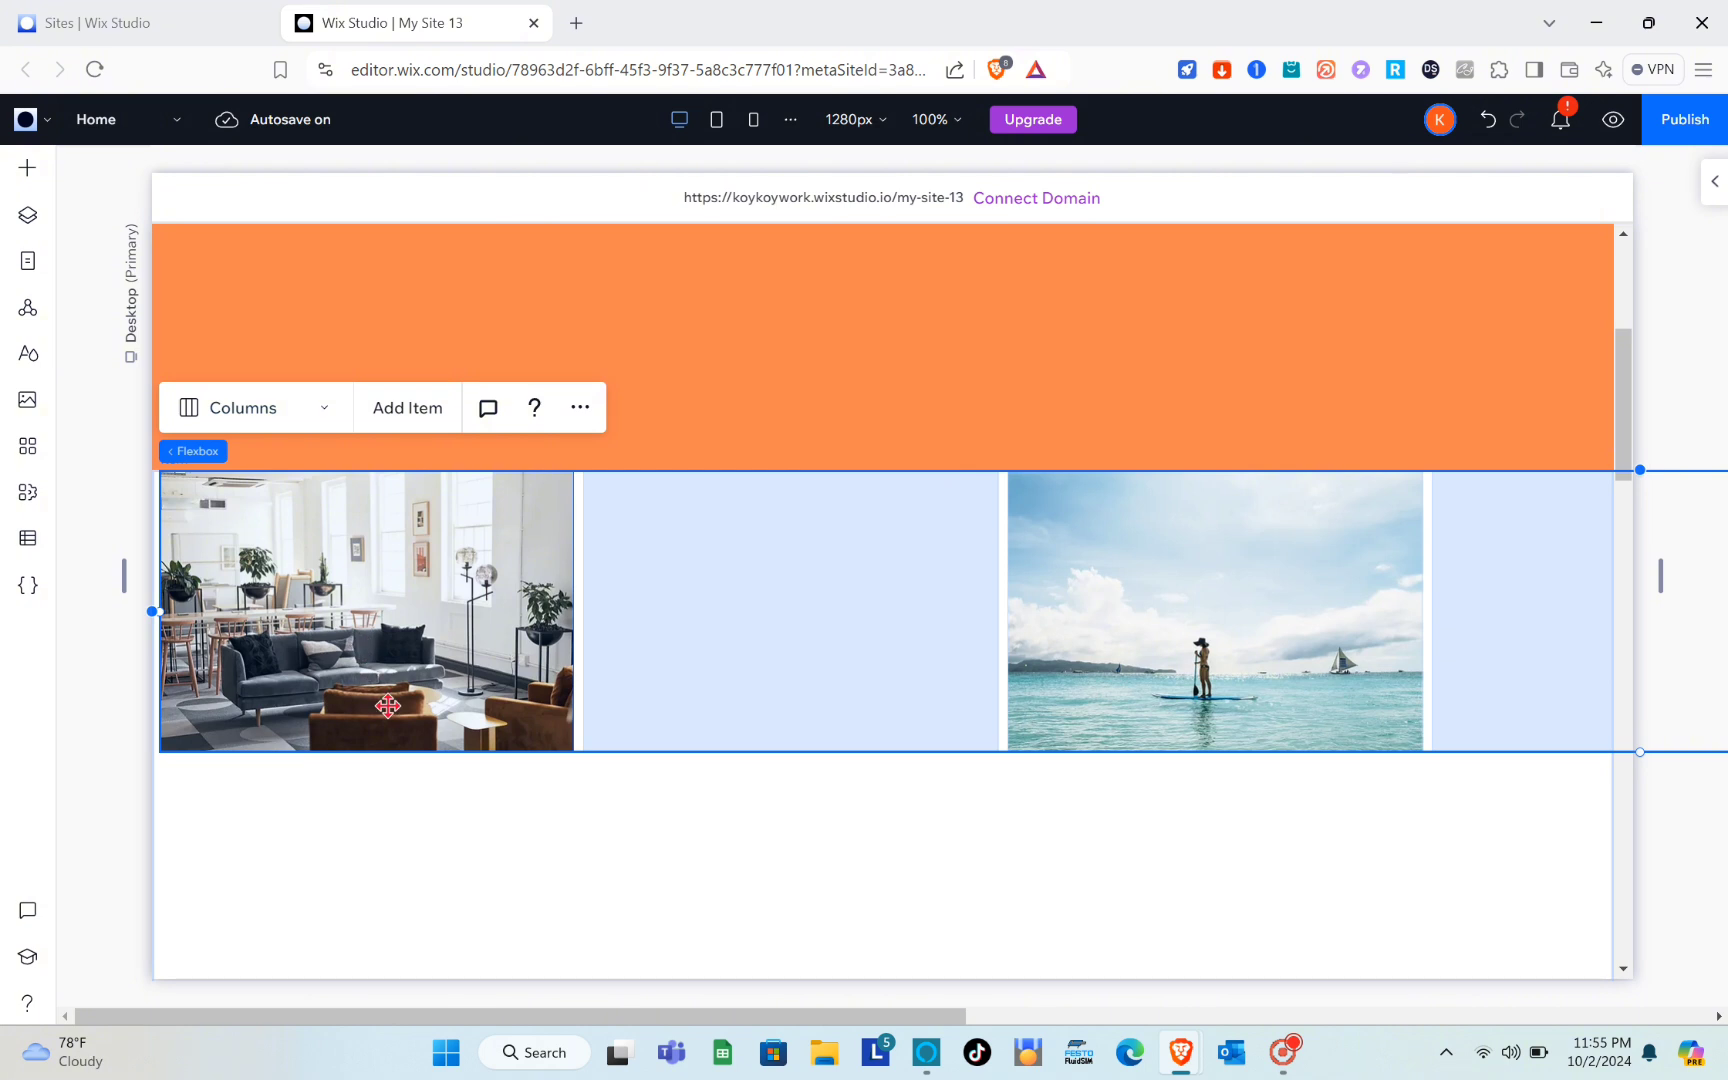
pyautogui.click(28, 230)
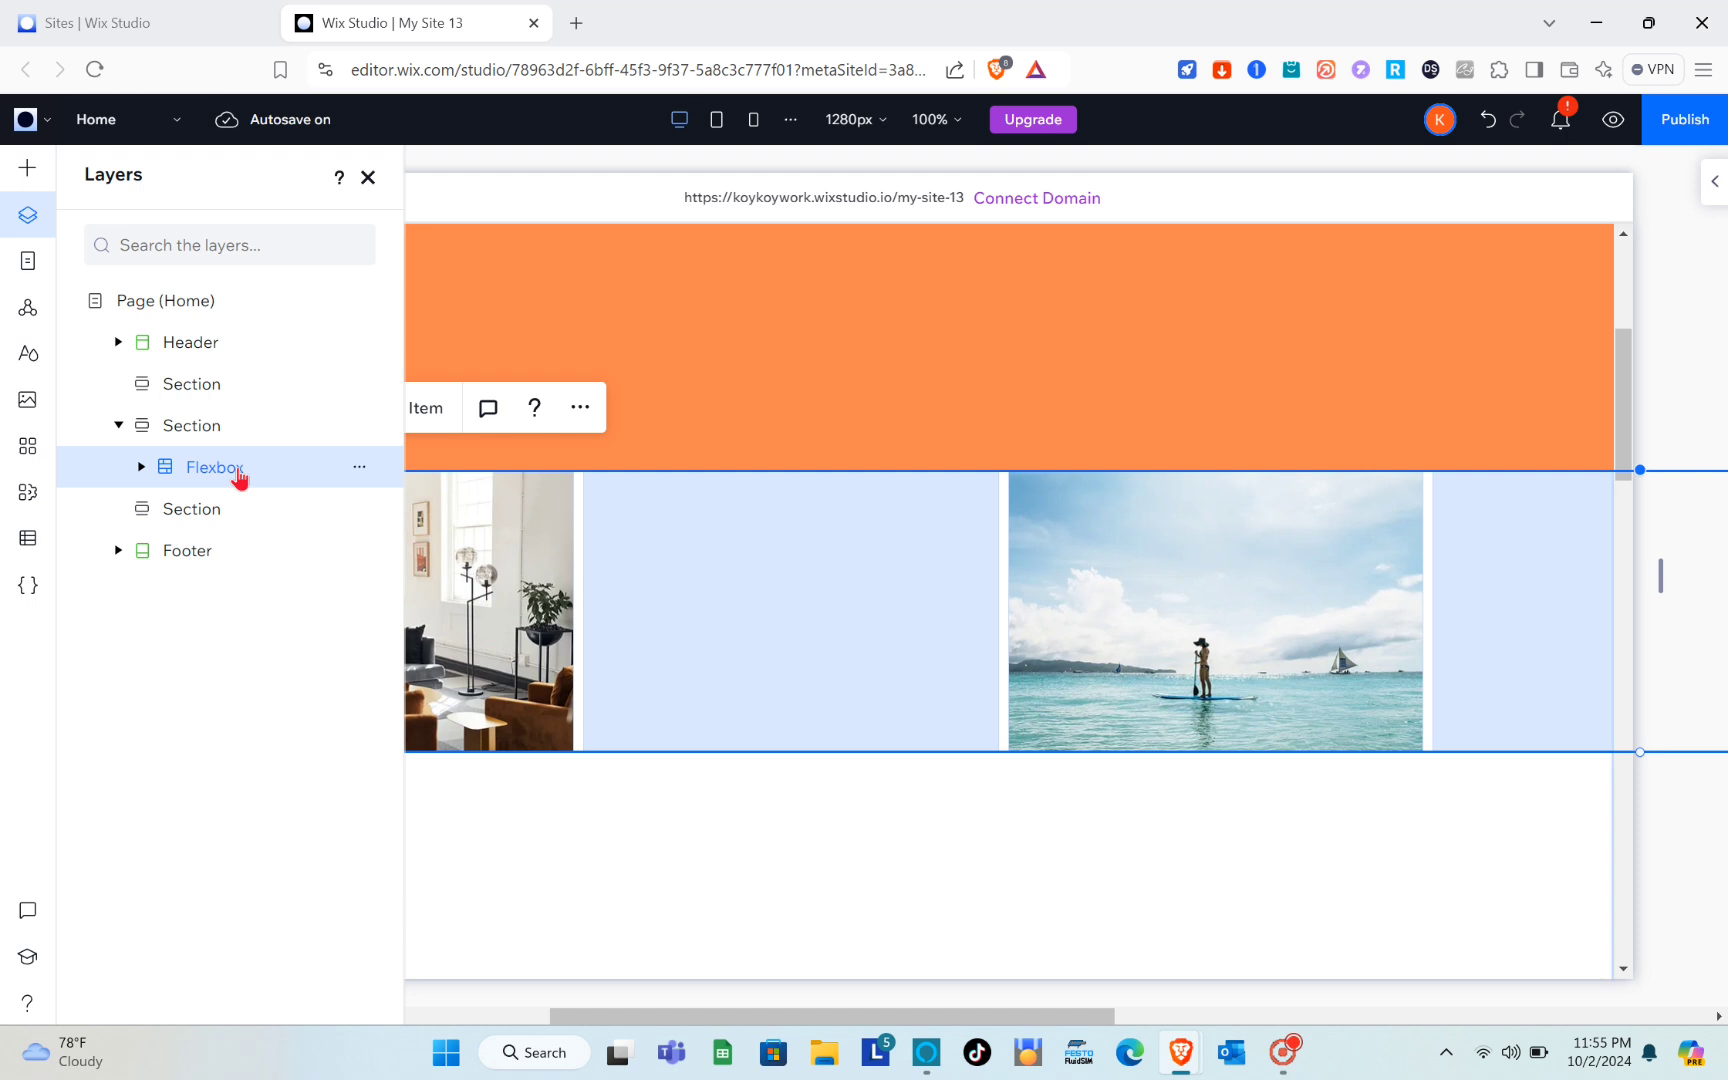
pyautogui.click(140, 468)
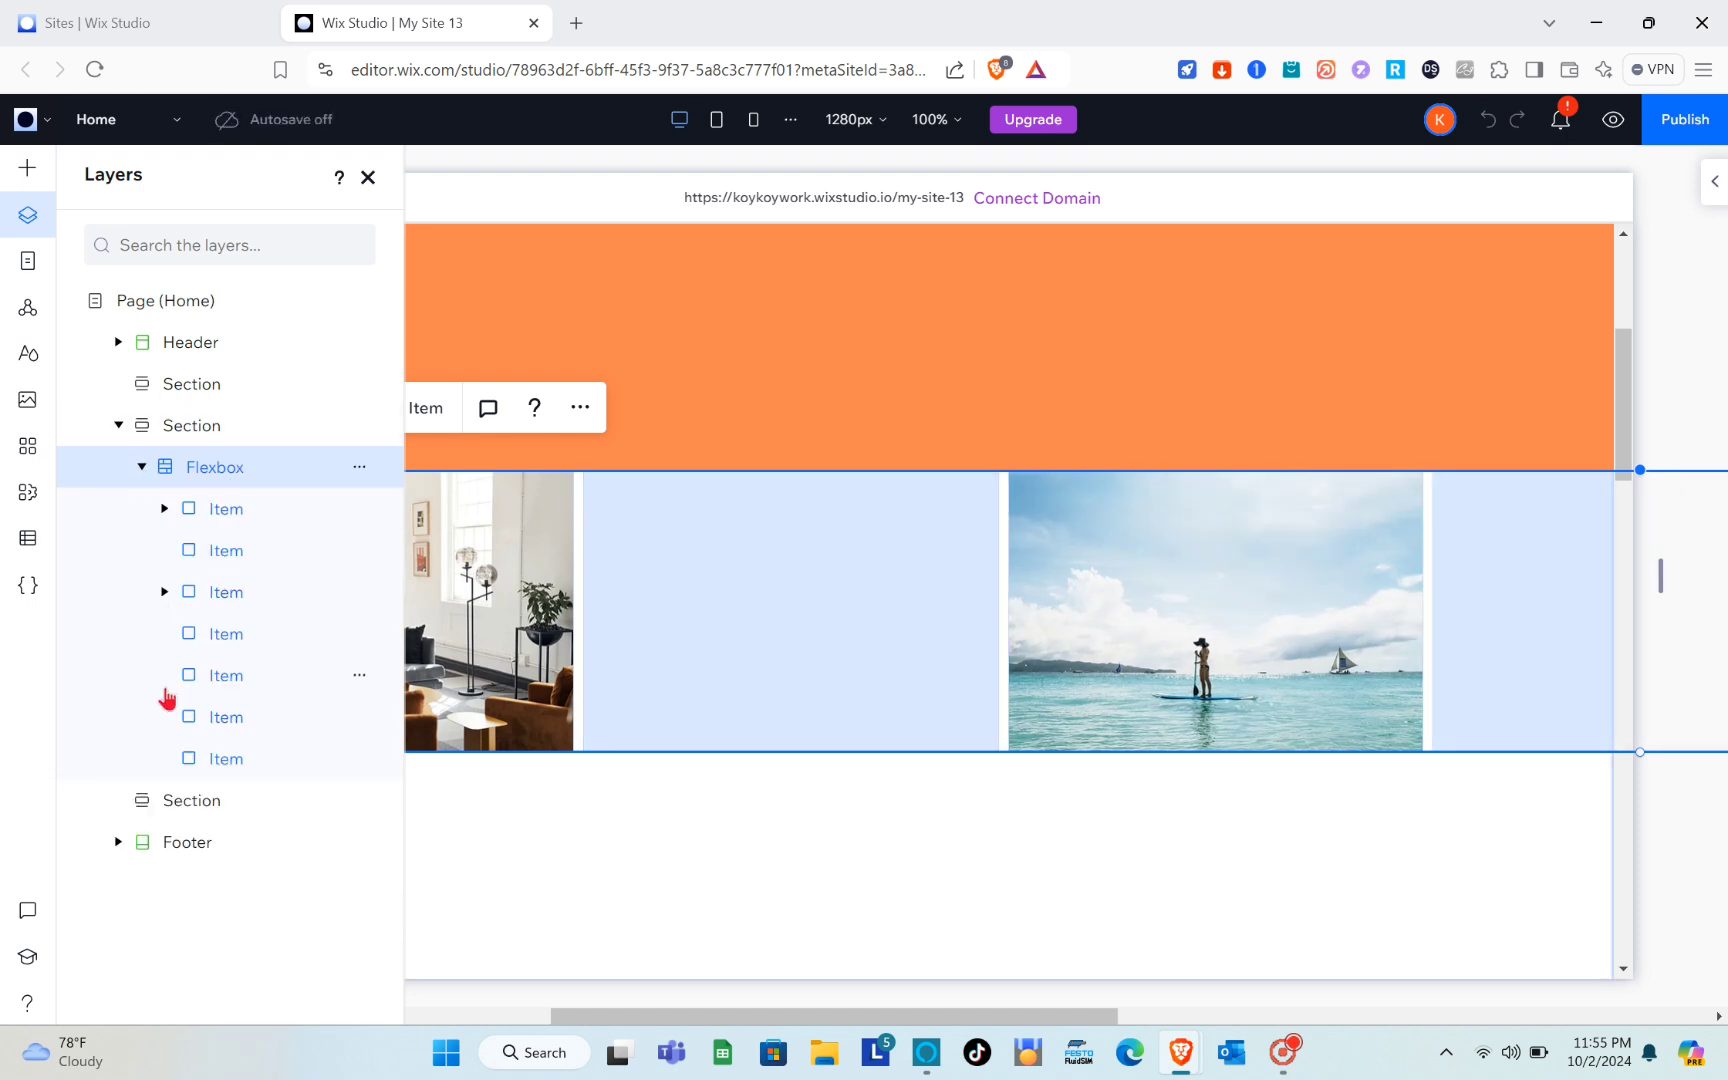
pyautogui.moveTo(165, 685); pyautogui.dragTo(170, 521)
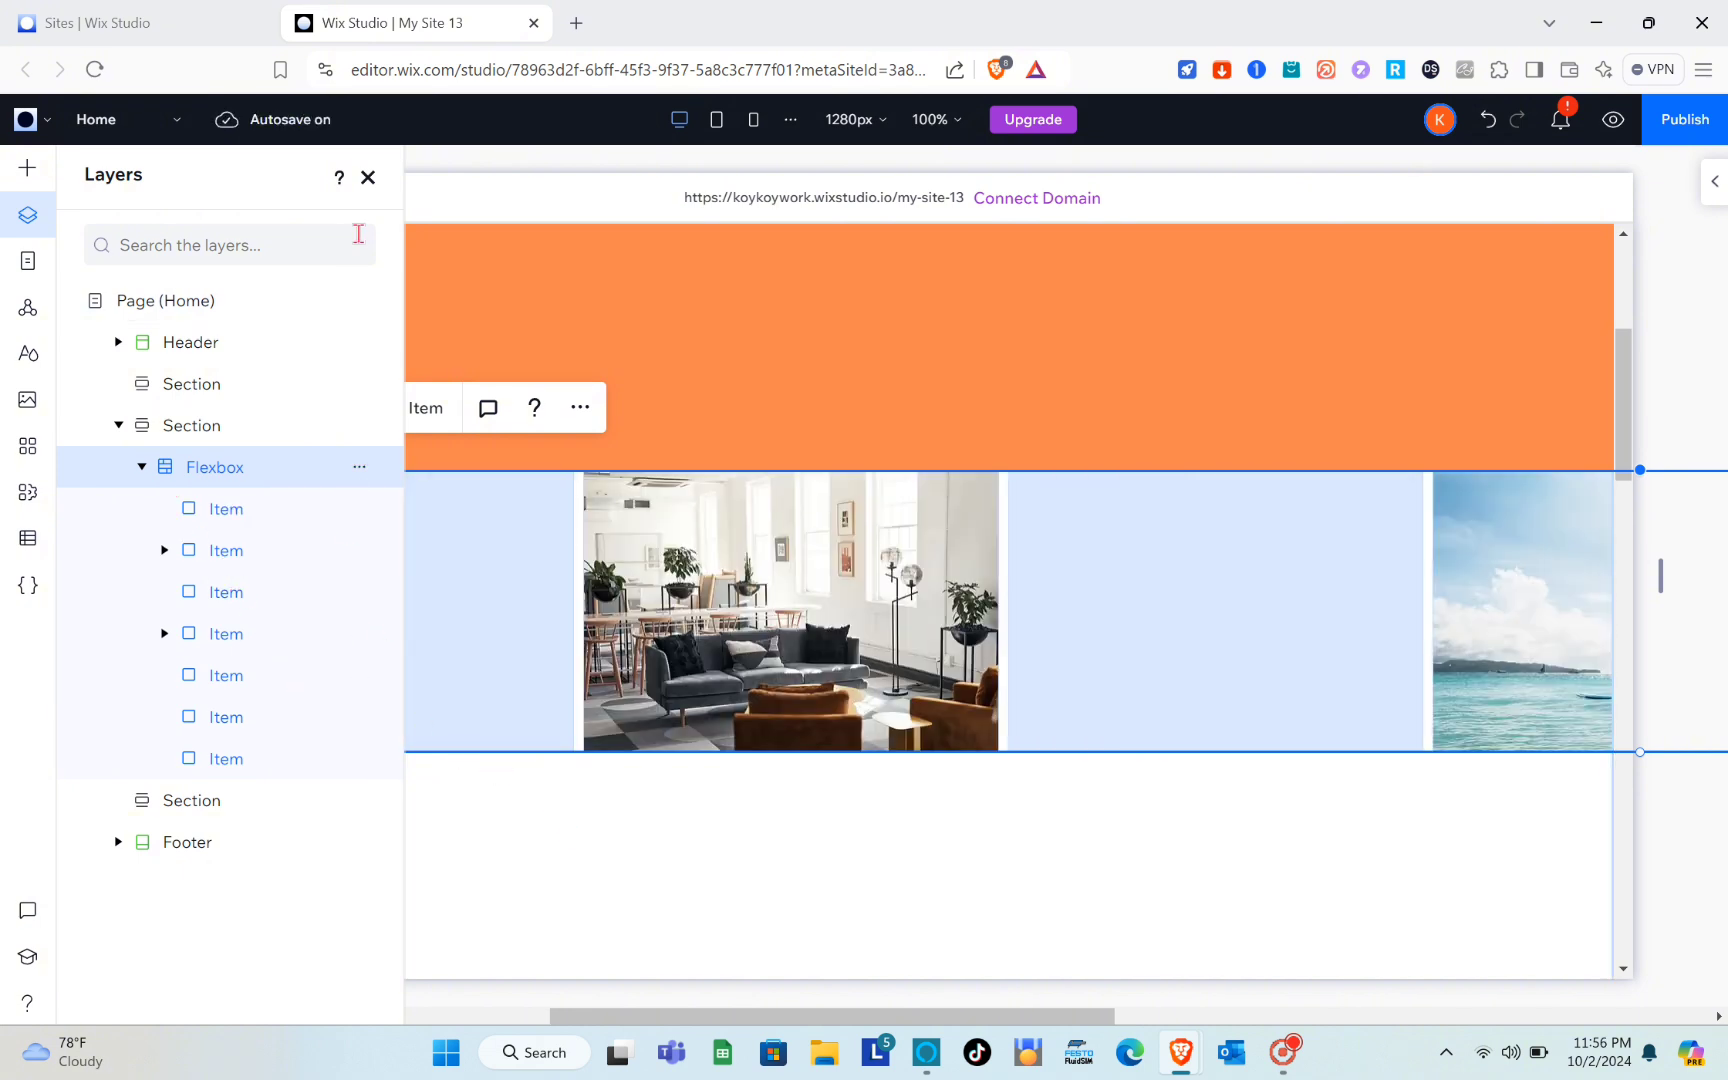
pyautogui.click(364, 186)
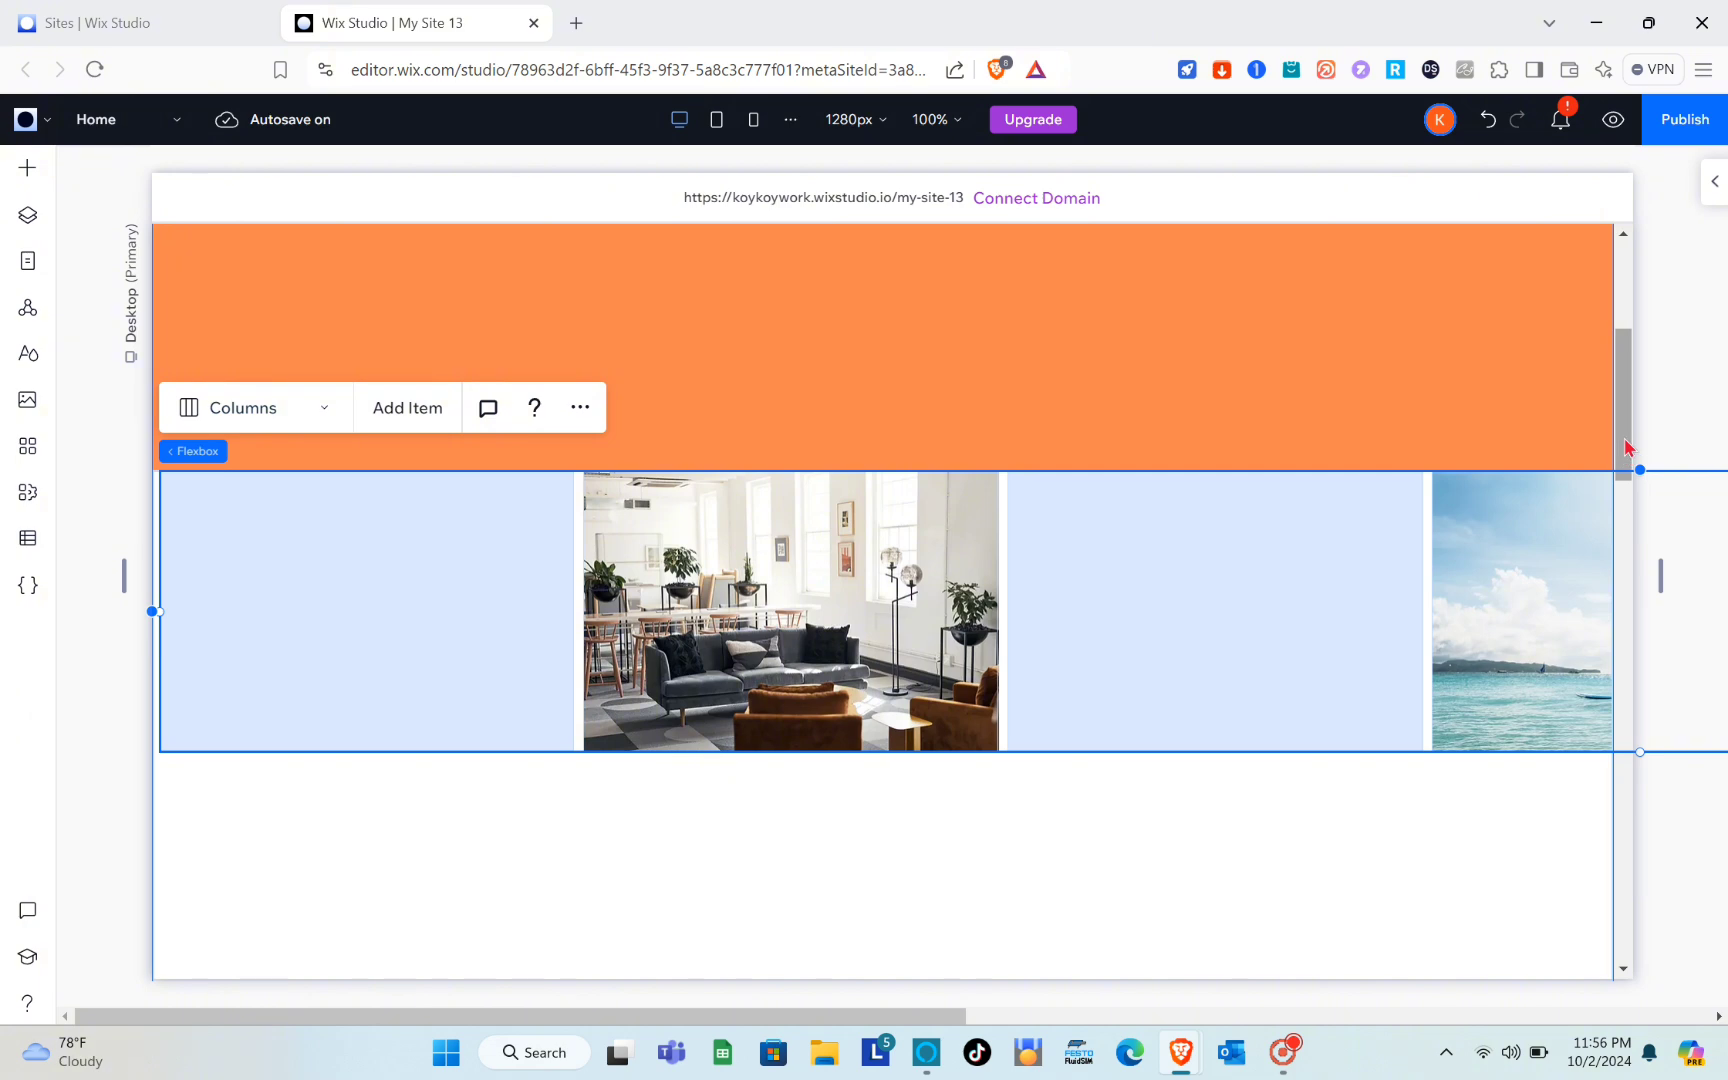
# Step: Drag a Container from the basic Add Elements set into the empty white section
pyautogui.moveTo(1626, 447); pyautogui.dragTo(1651, 698)
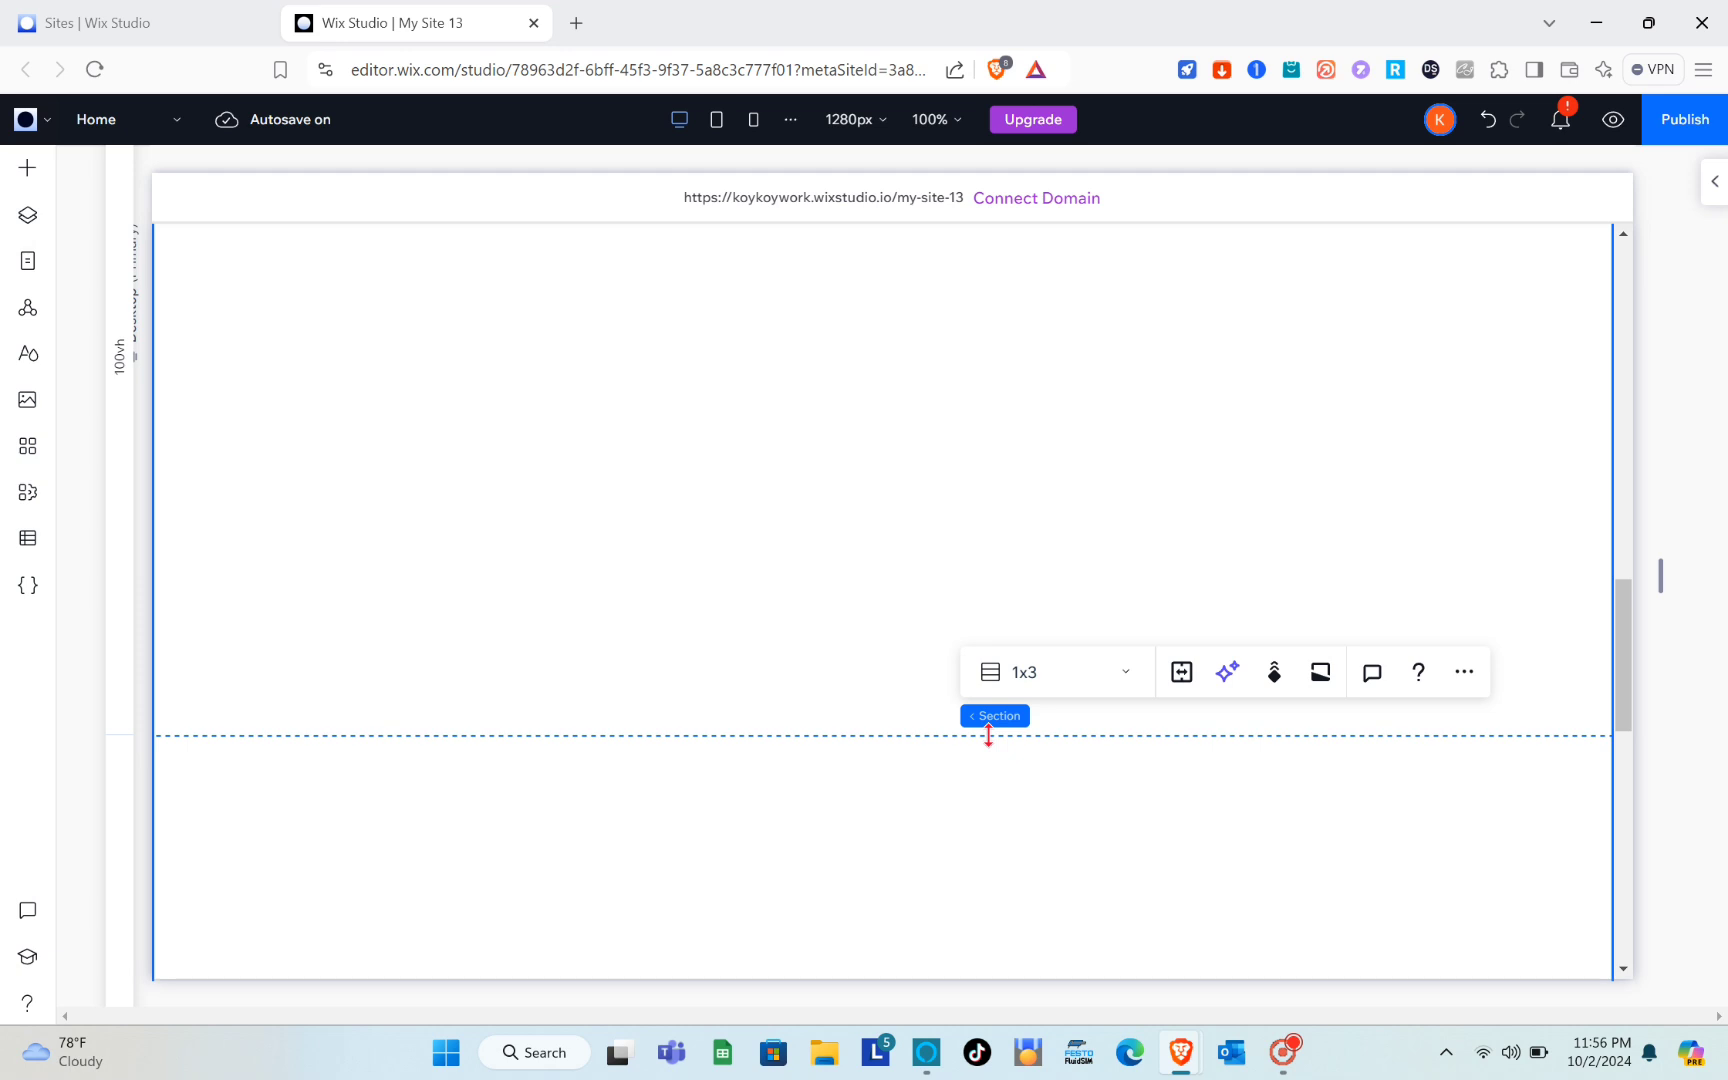
pyautogui.scroll(3, 701, 575)
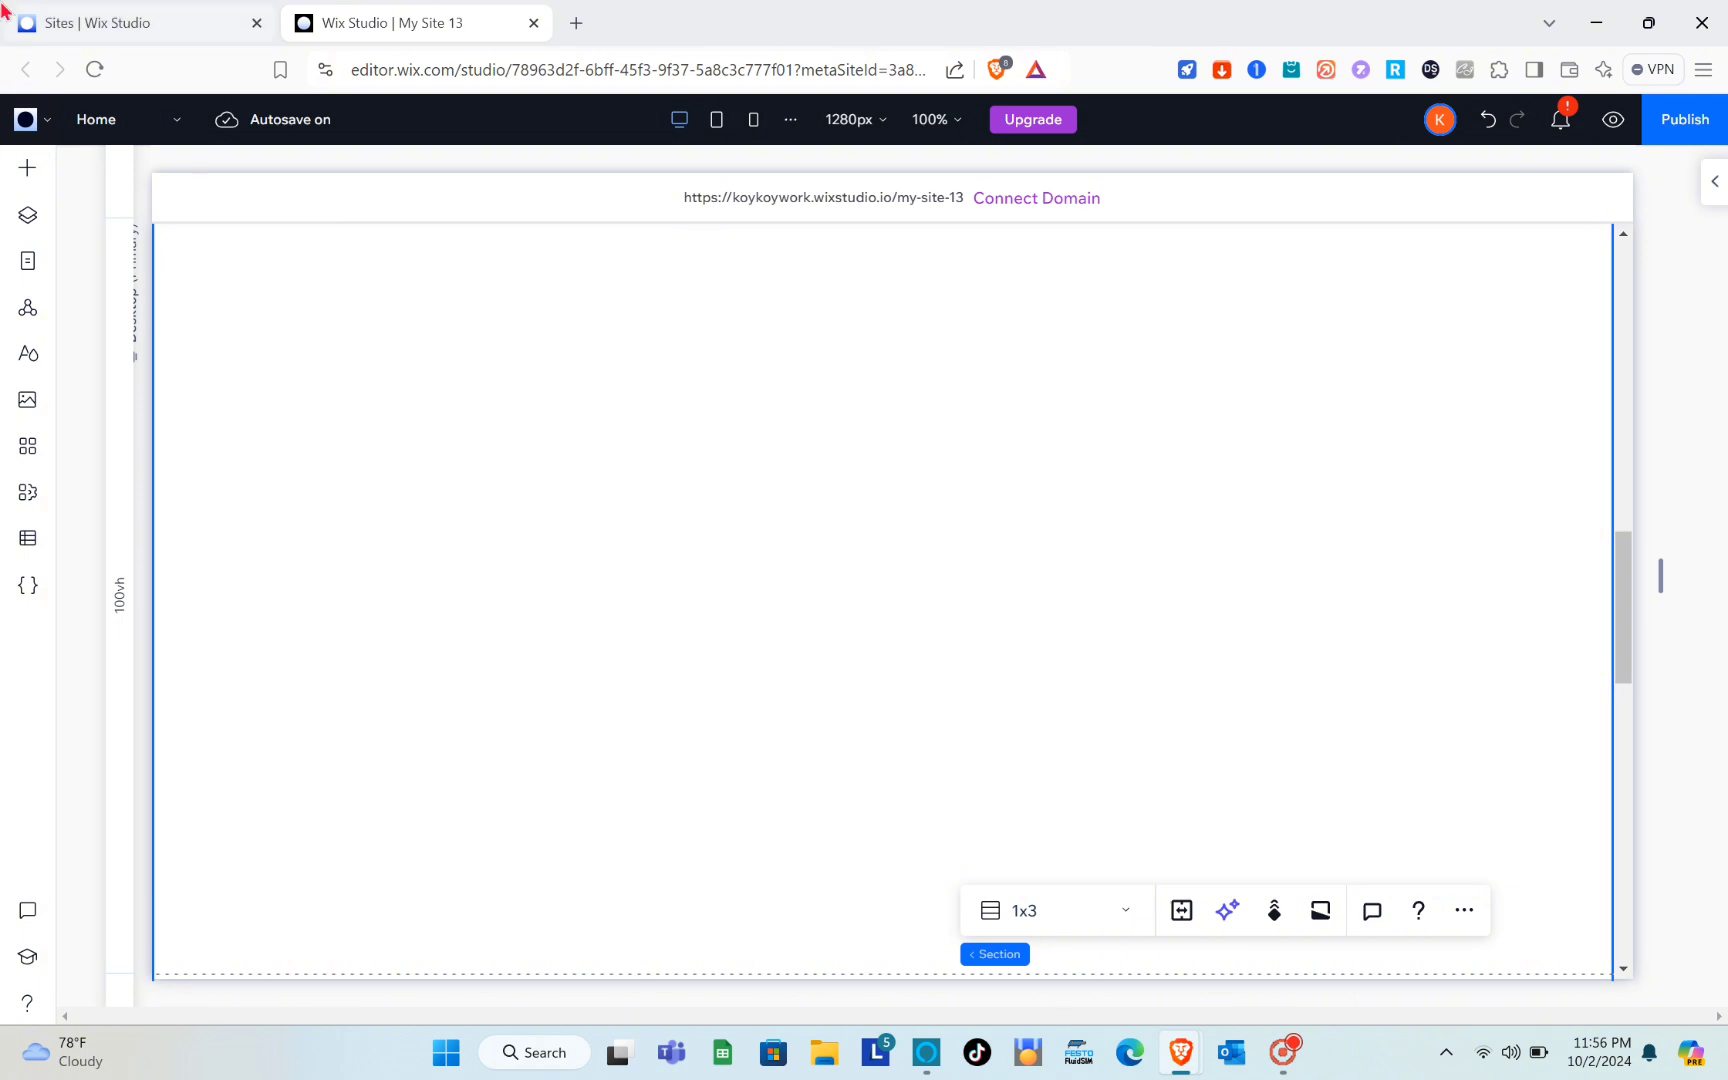
pyautogui.click(28, 168)
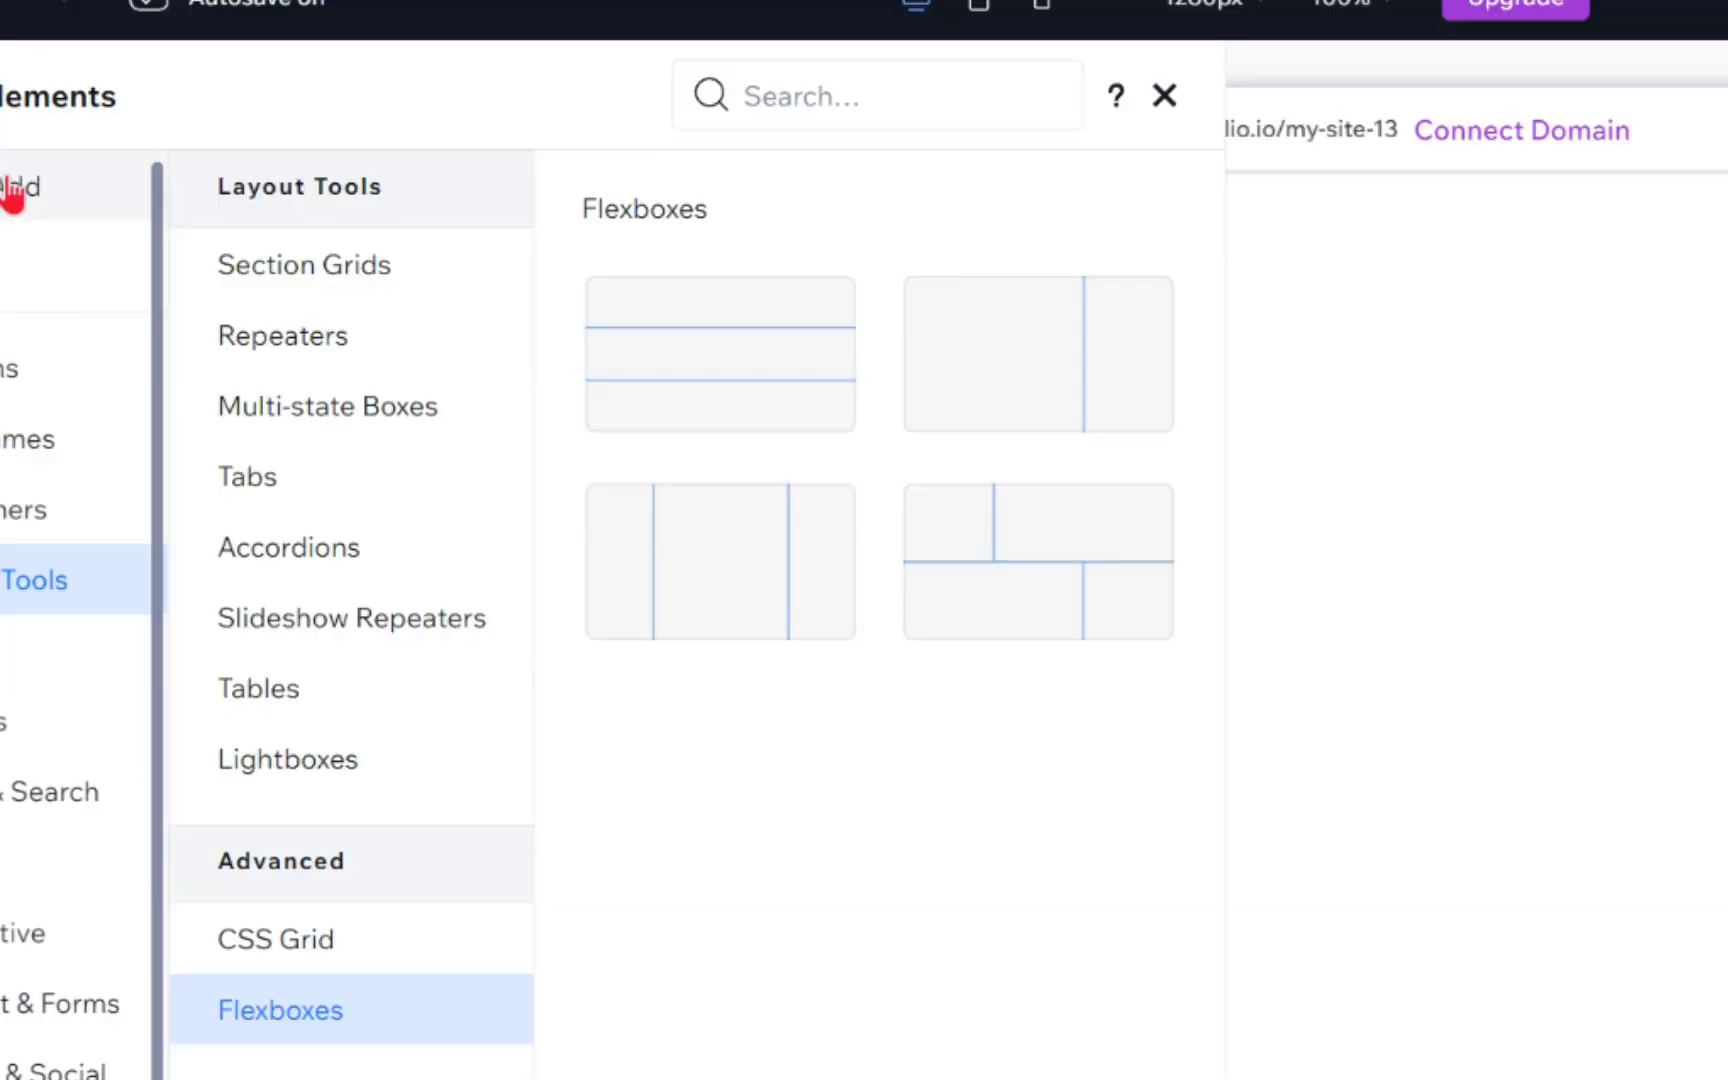
pyautogui.click(12, 190)
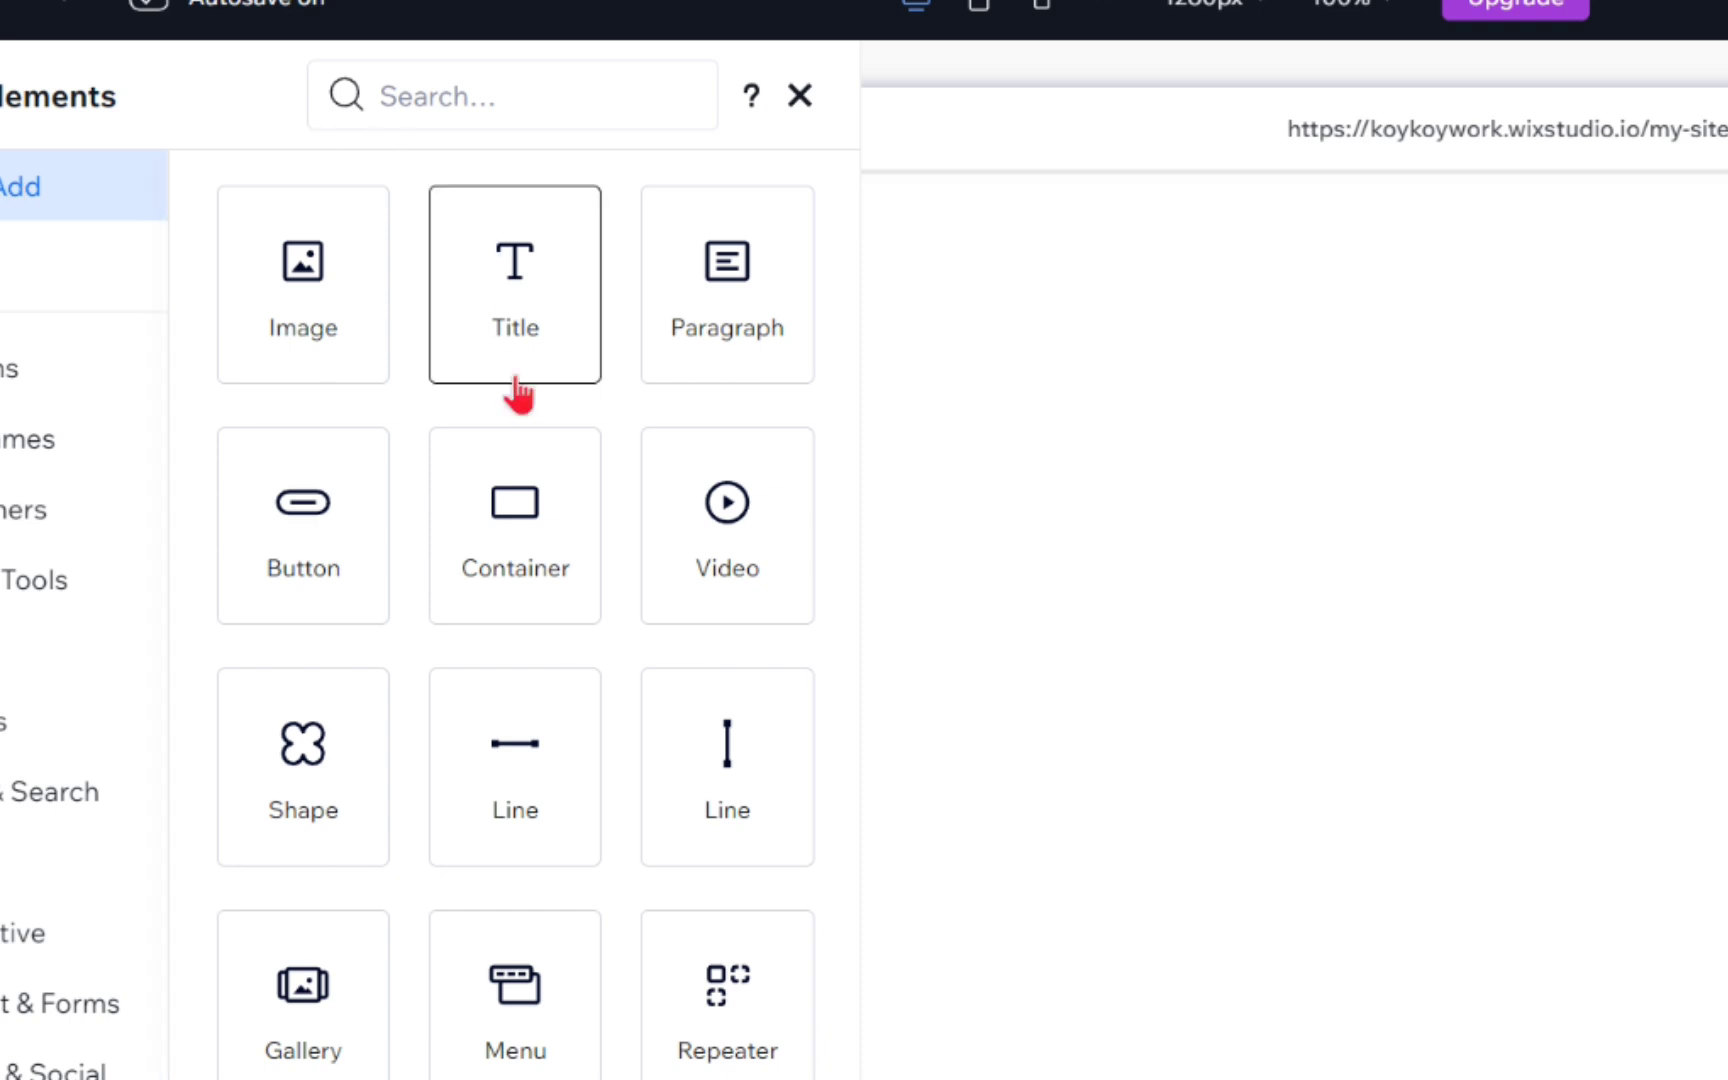
pyautogui.moveTo(586, 513); pyautogui.dragTo(1177, 603)
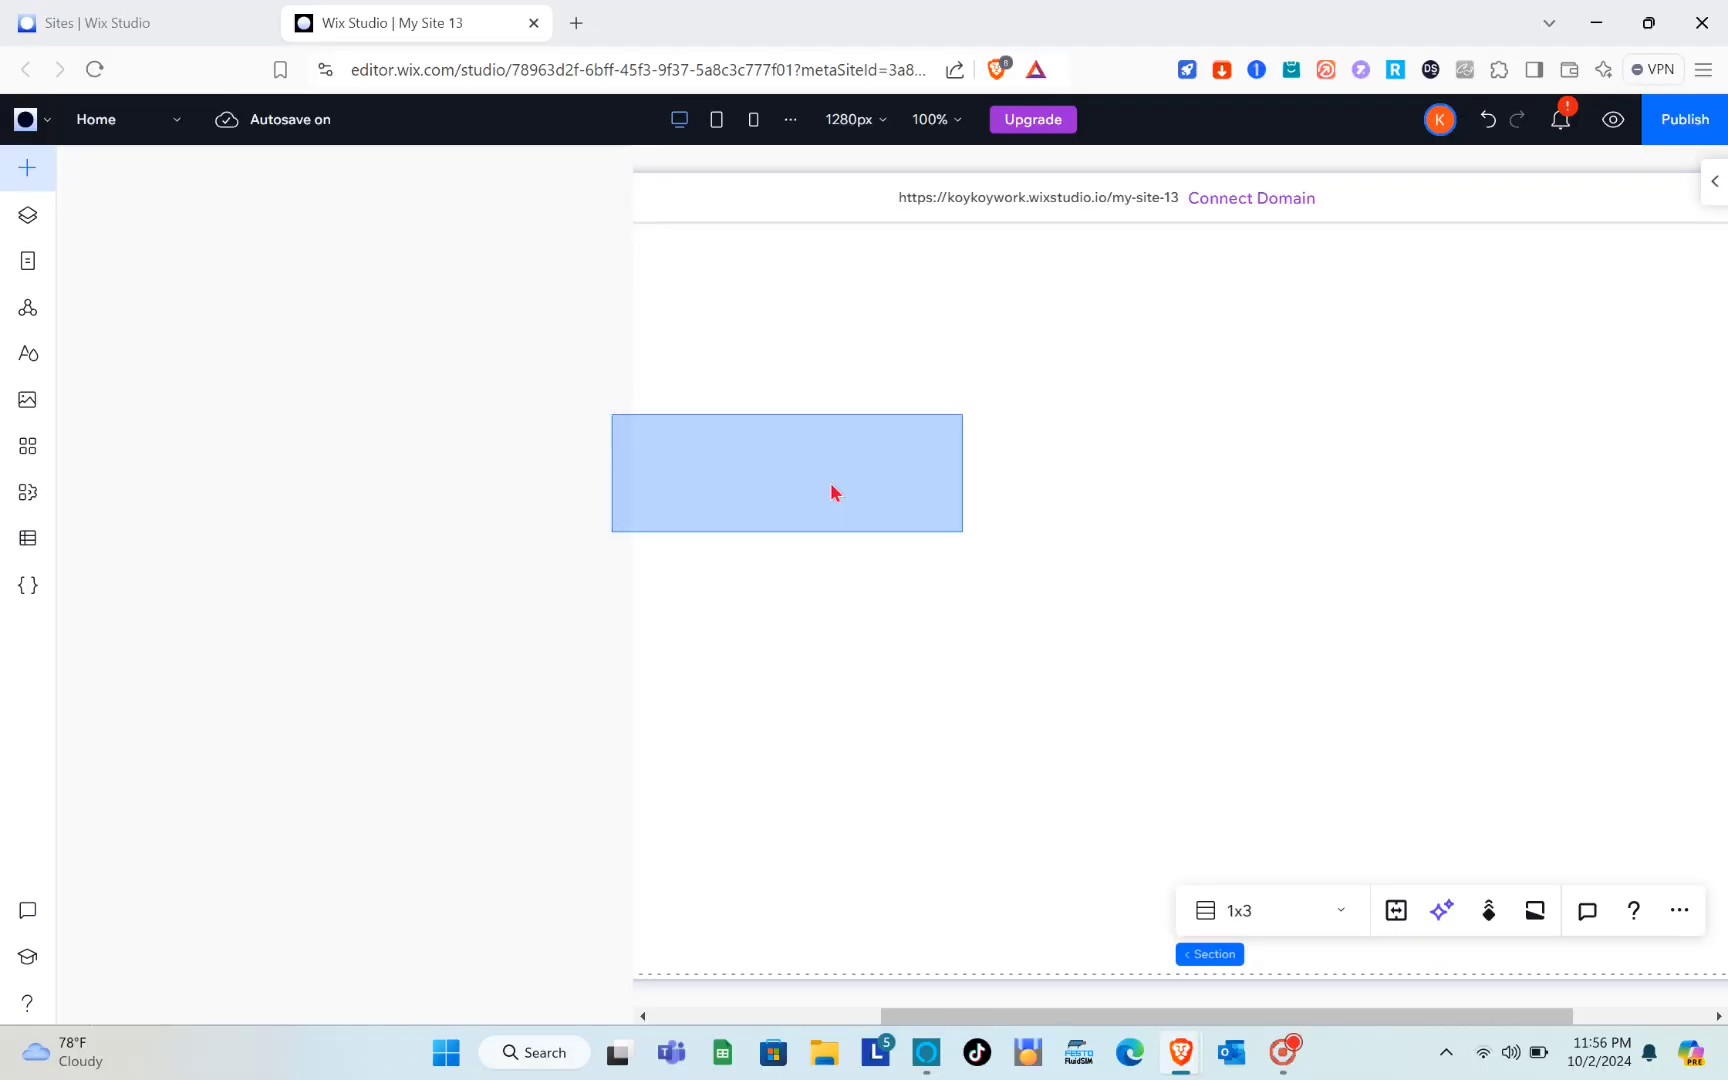
pyautogui.moveTo(835, 492); pyautogui.dragTo(835, 492)
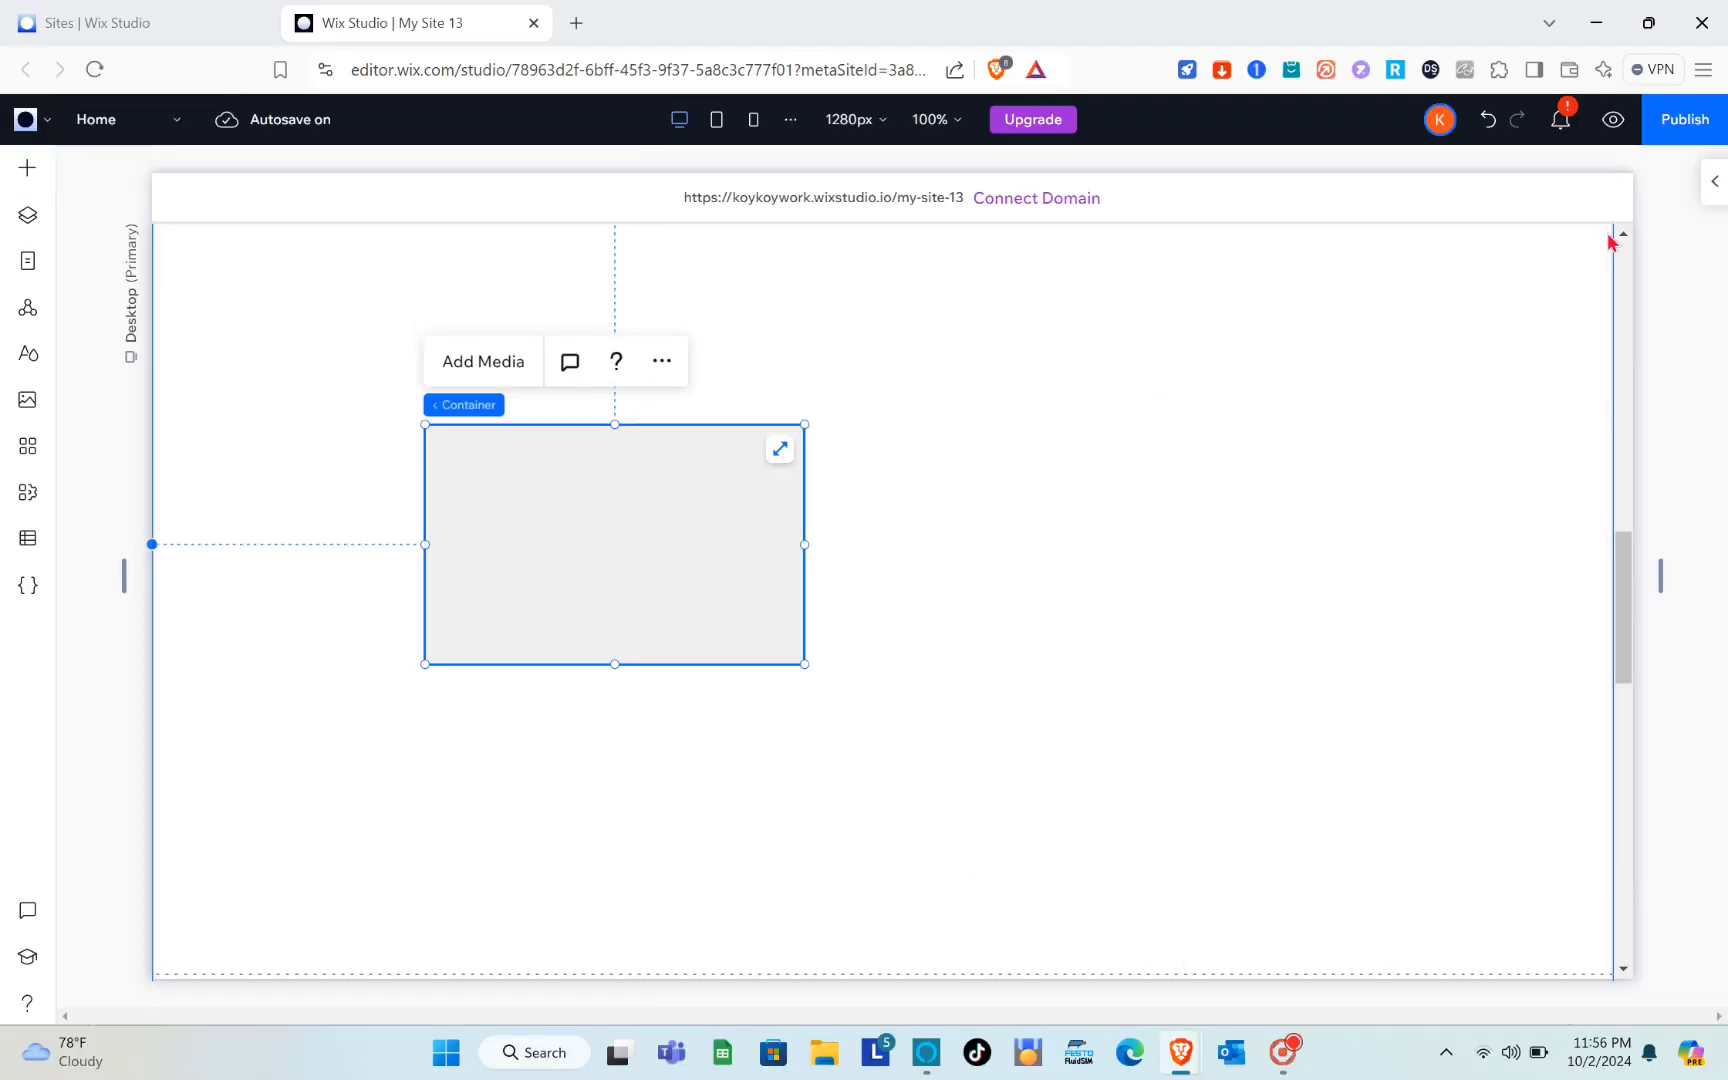
pyautogui.click(1714, 181)
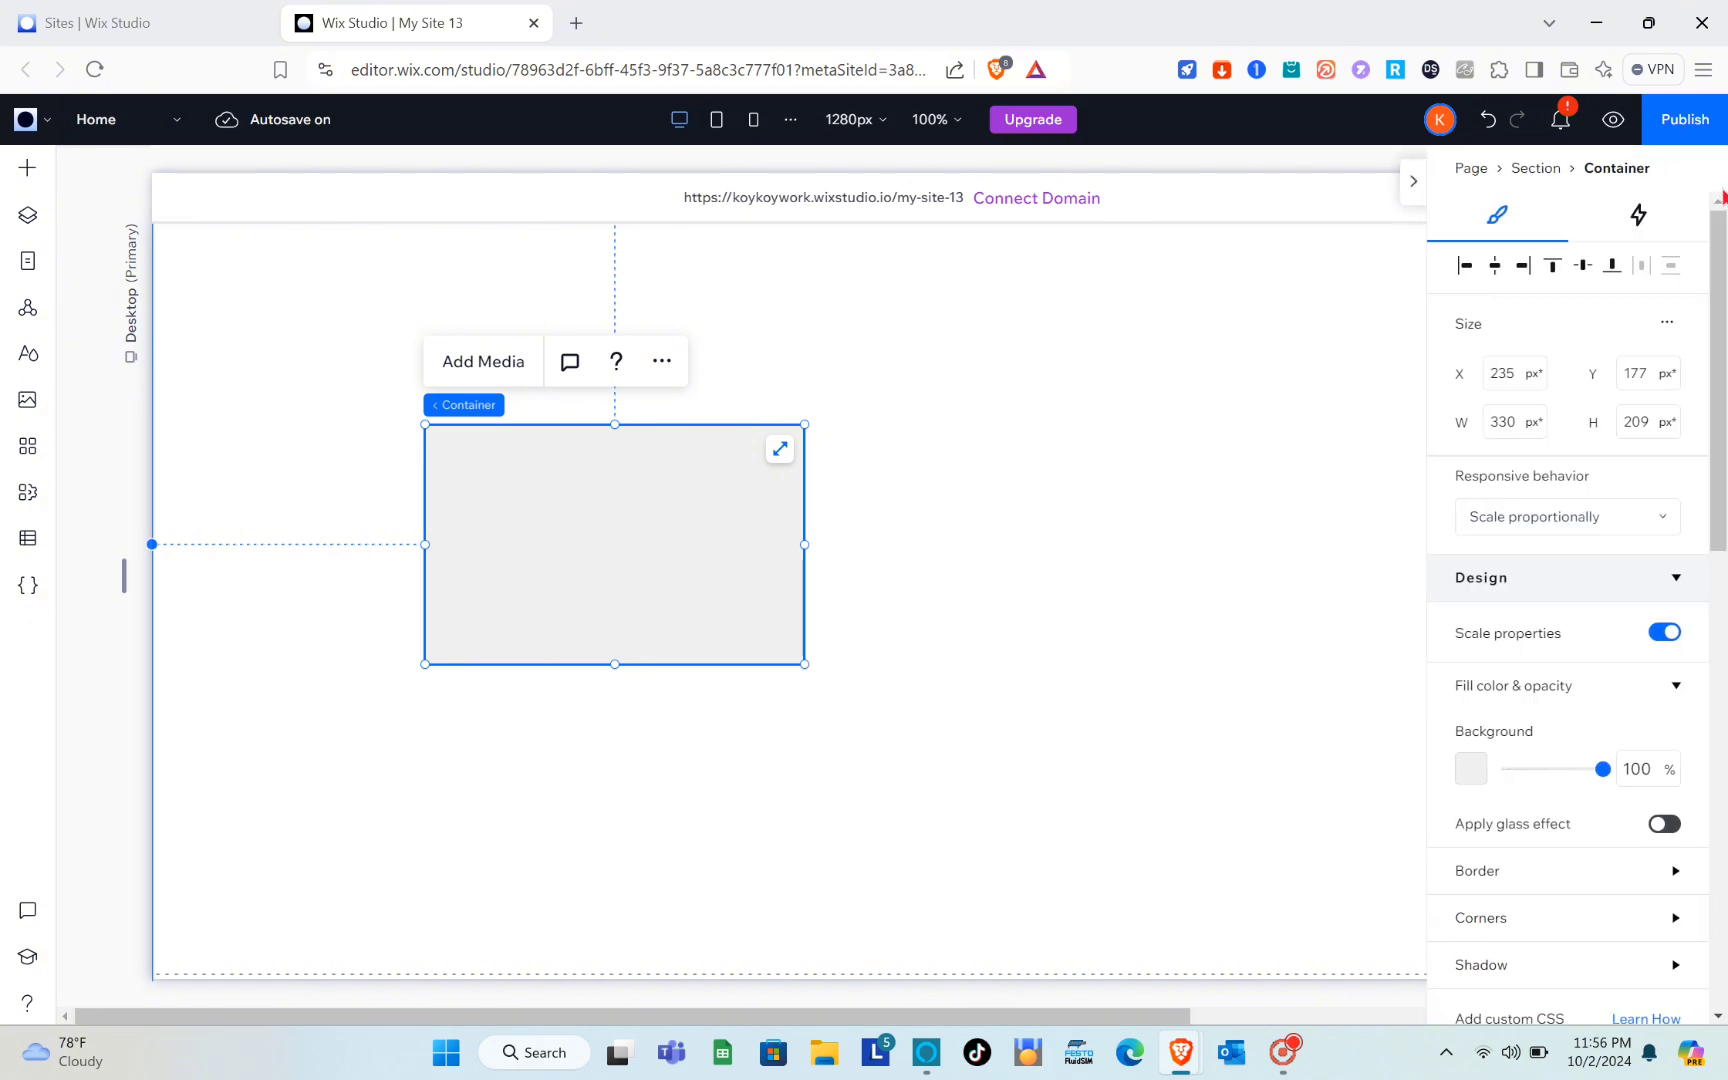
pyautogui.scroll(-6, 1562, 482)
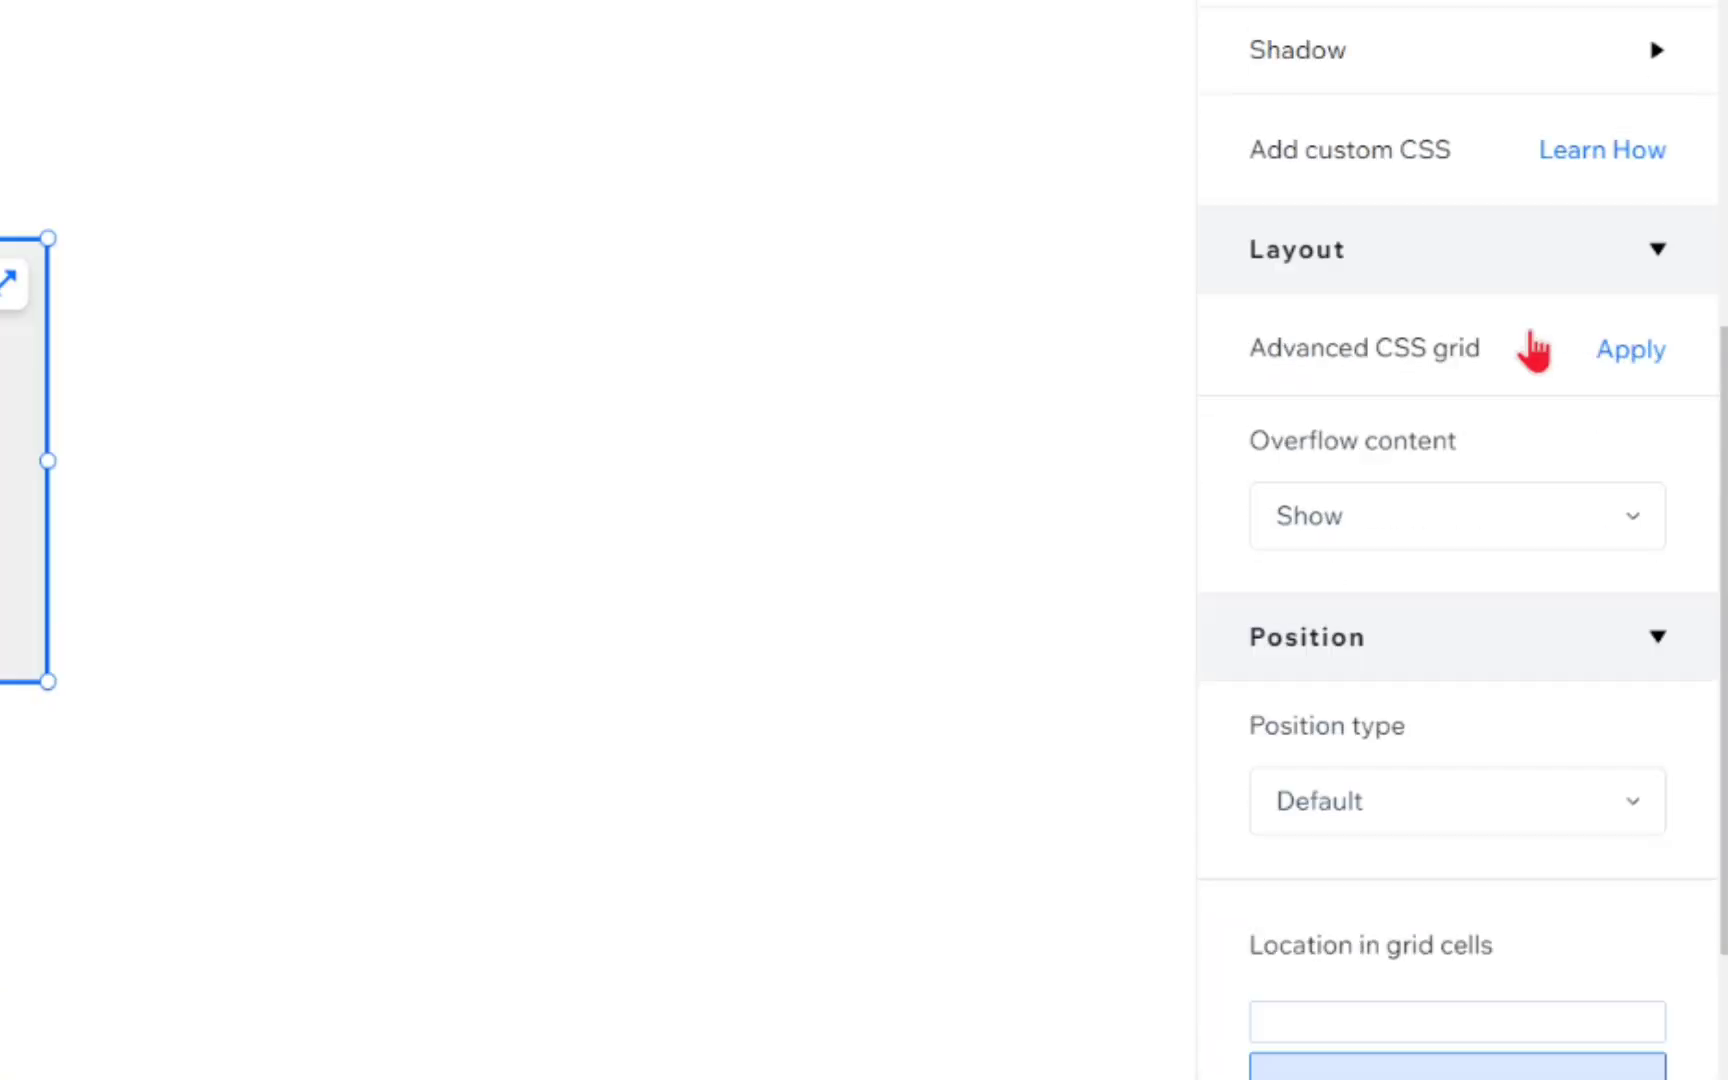
pyautogui.scroll(-1, 1531, 345)
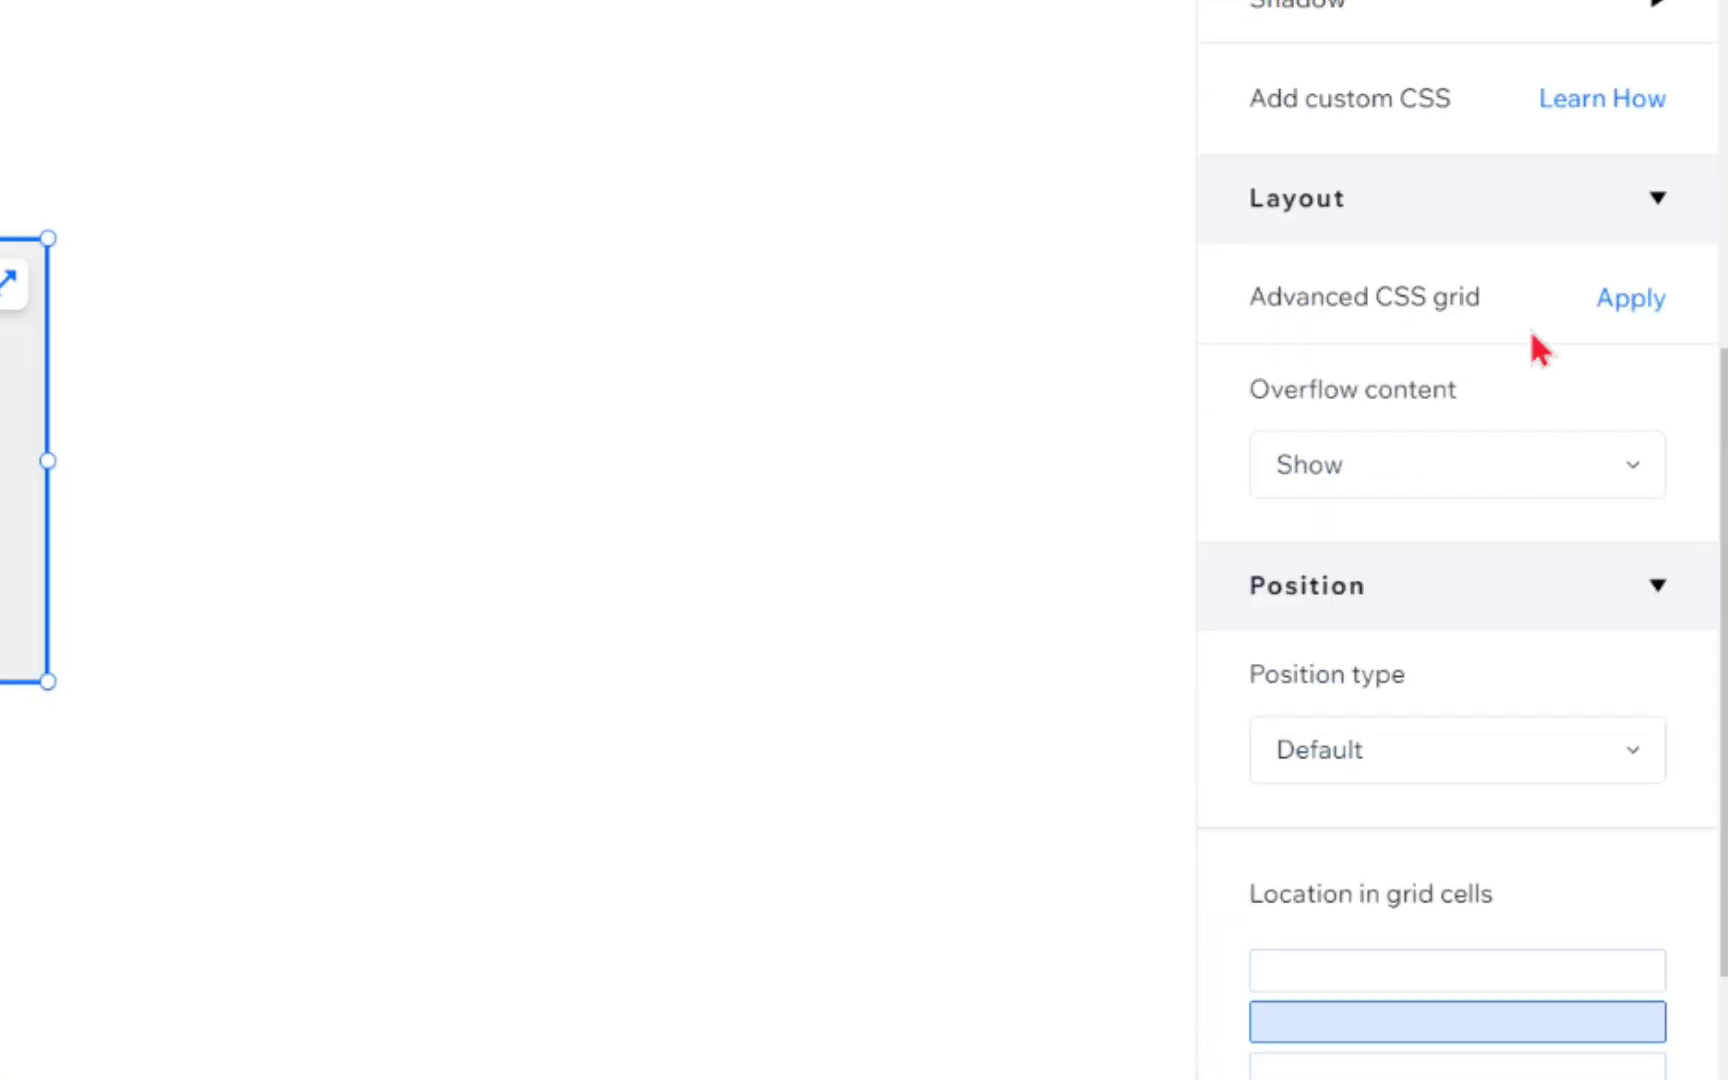
pyautogui.scroll(-5, 1533, 338)
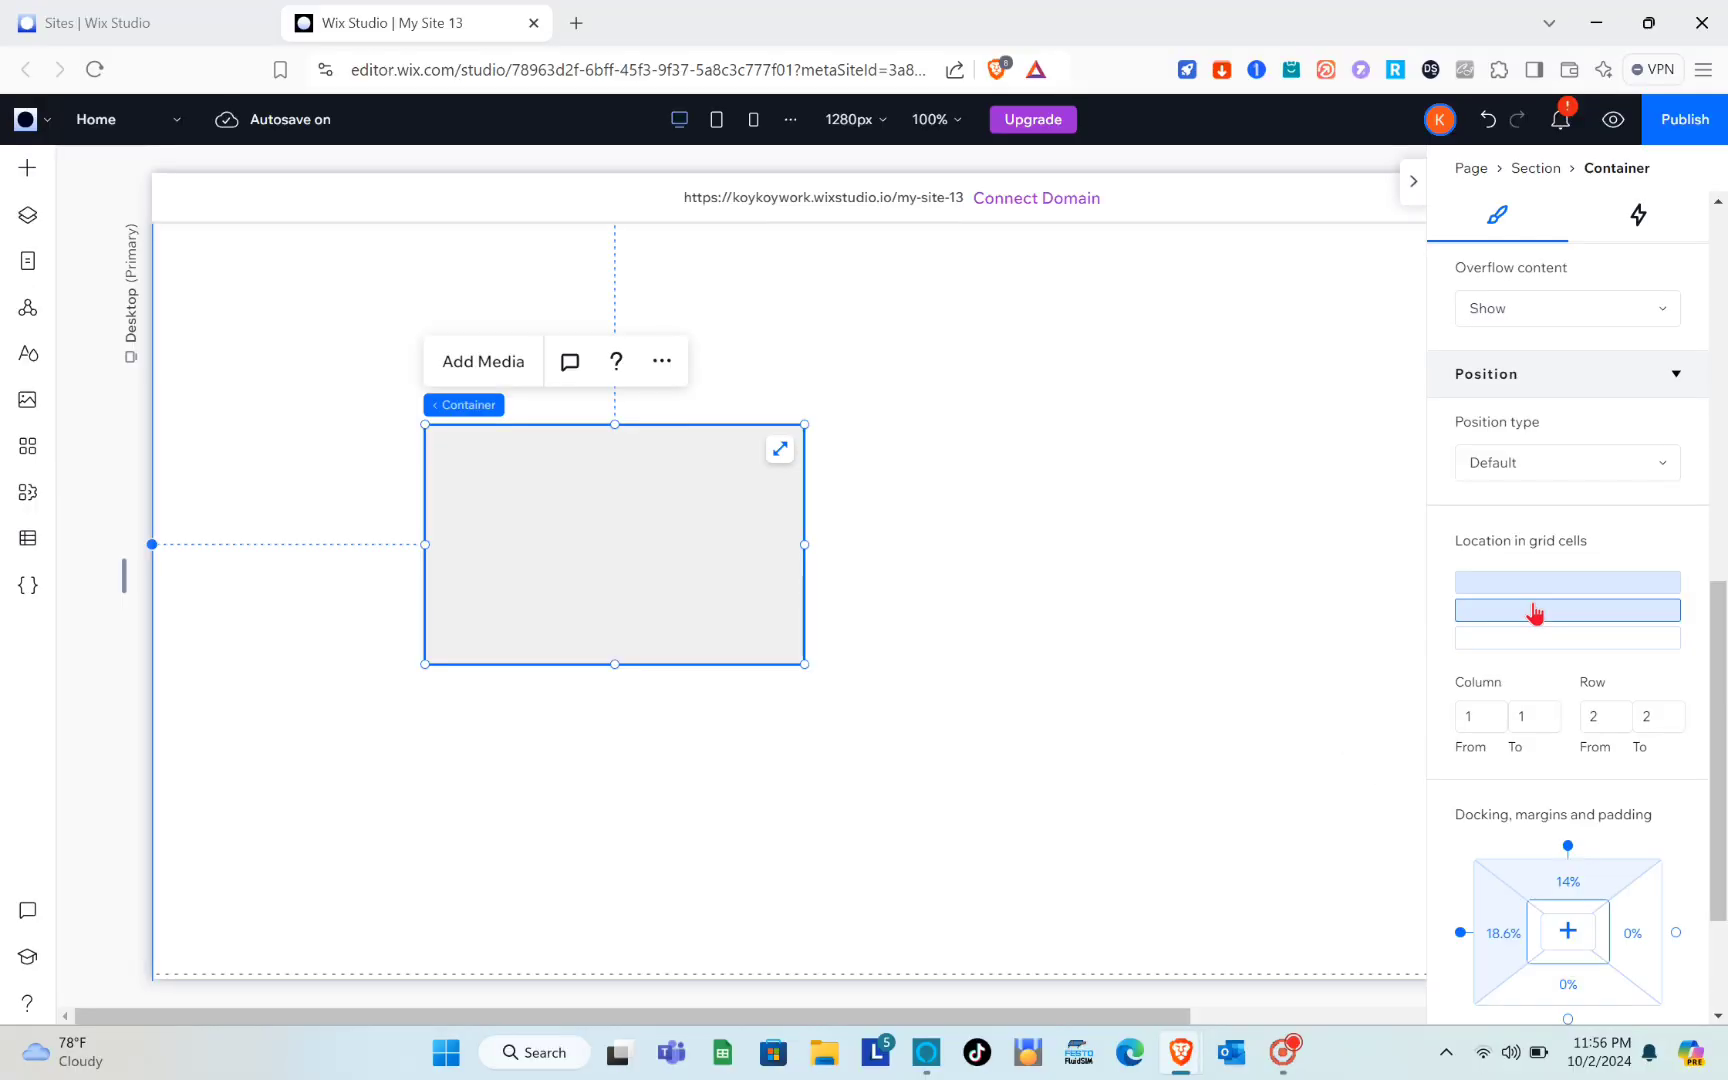
pyautogui.moveTo(1534, 588)
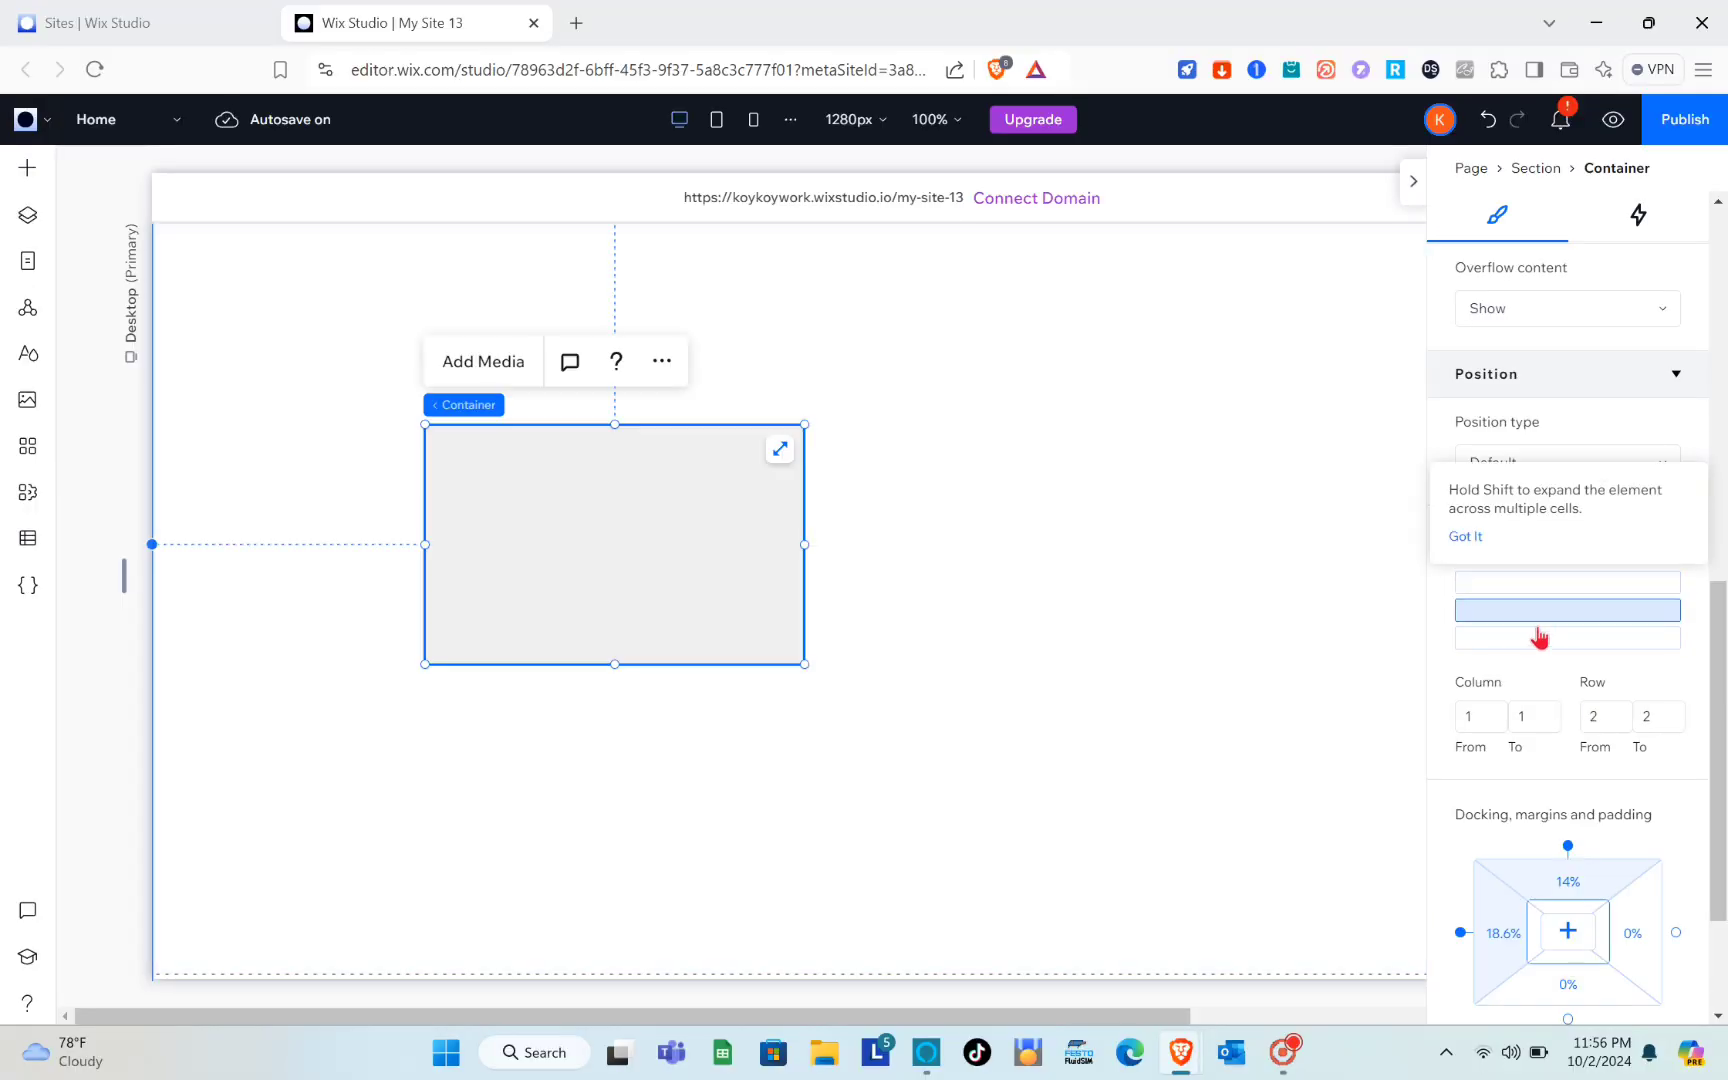
pyautogui.click(1539, 637)
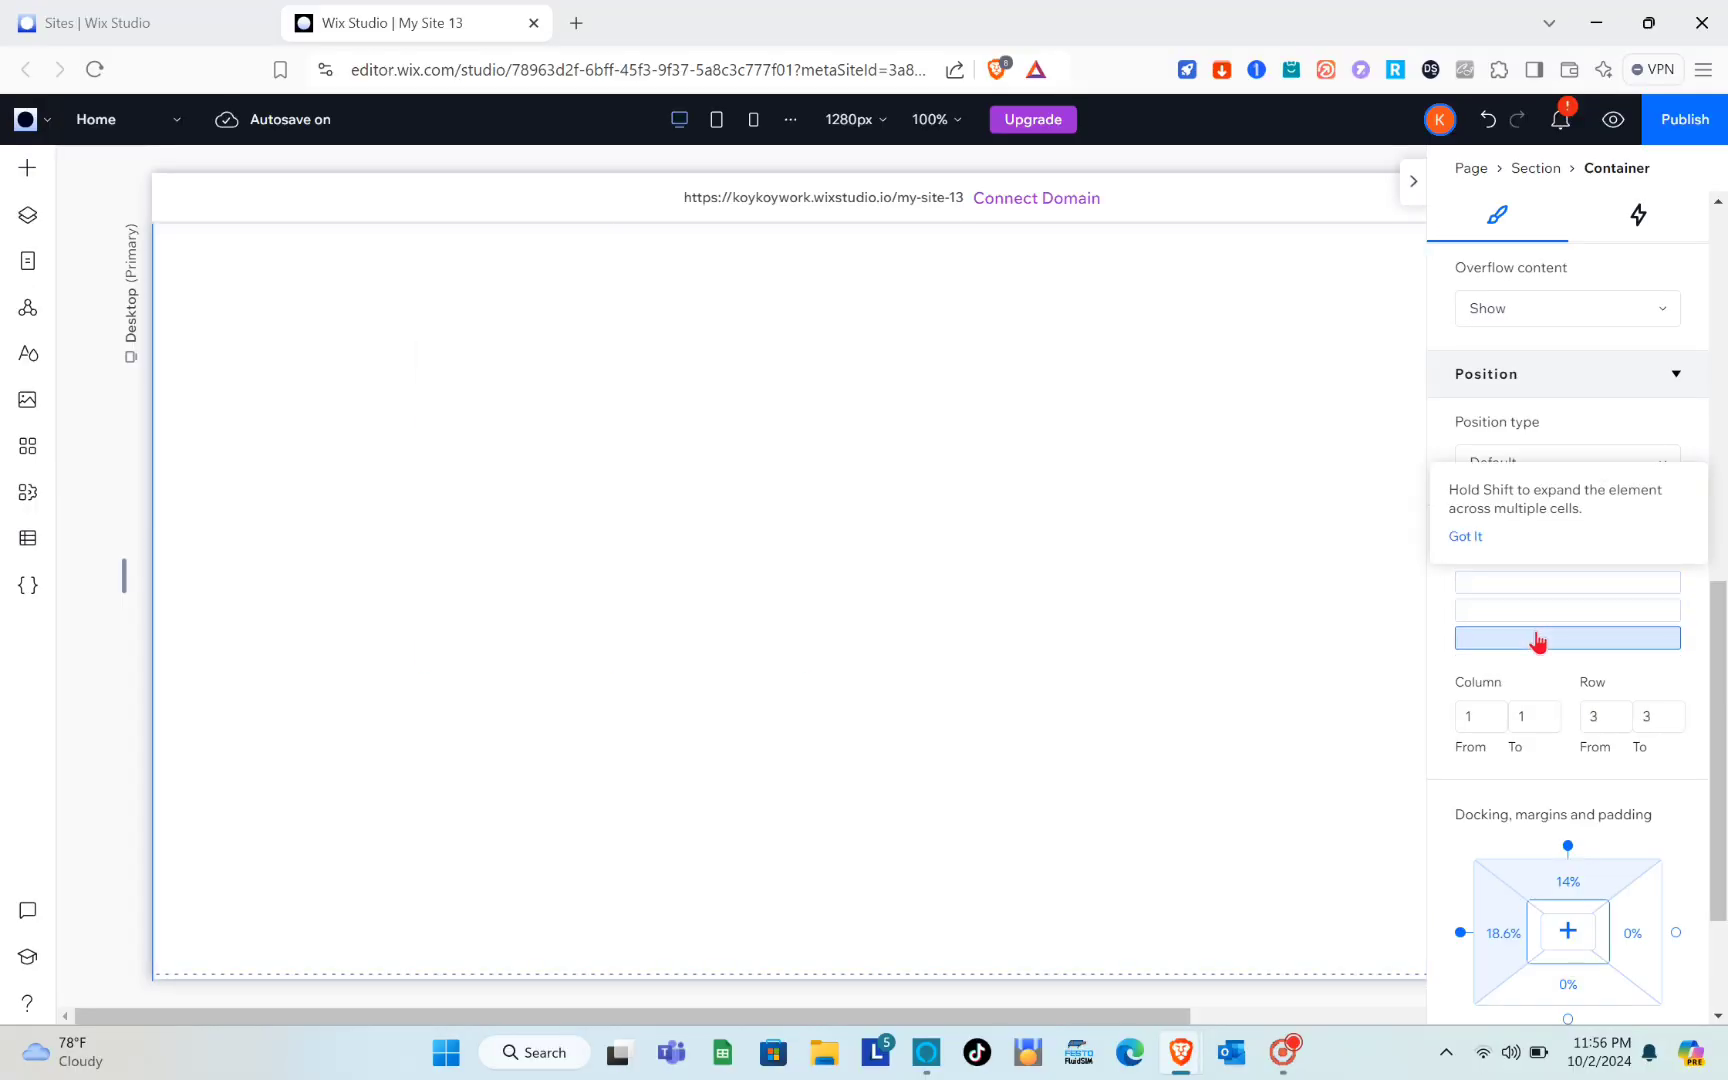
pyautogui.click(1535, 612)
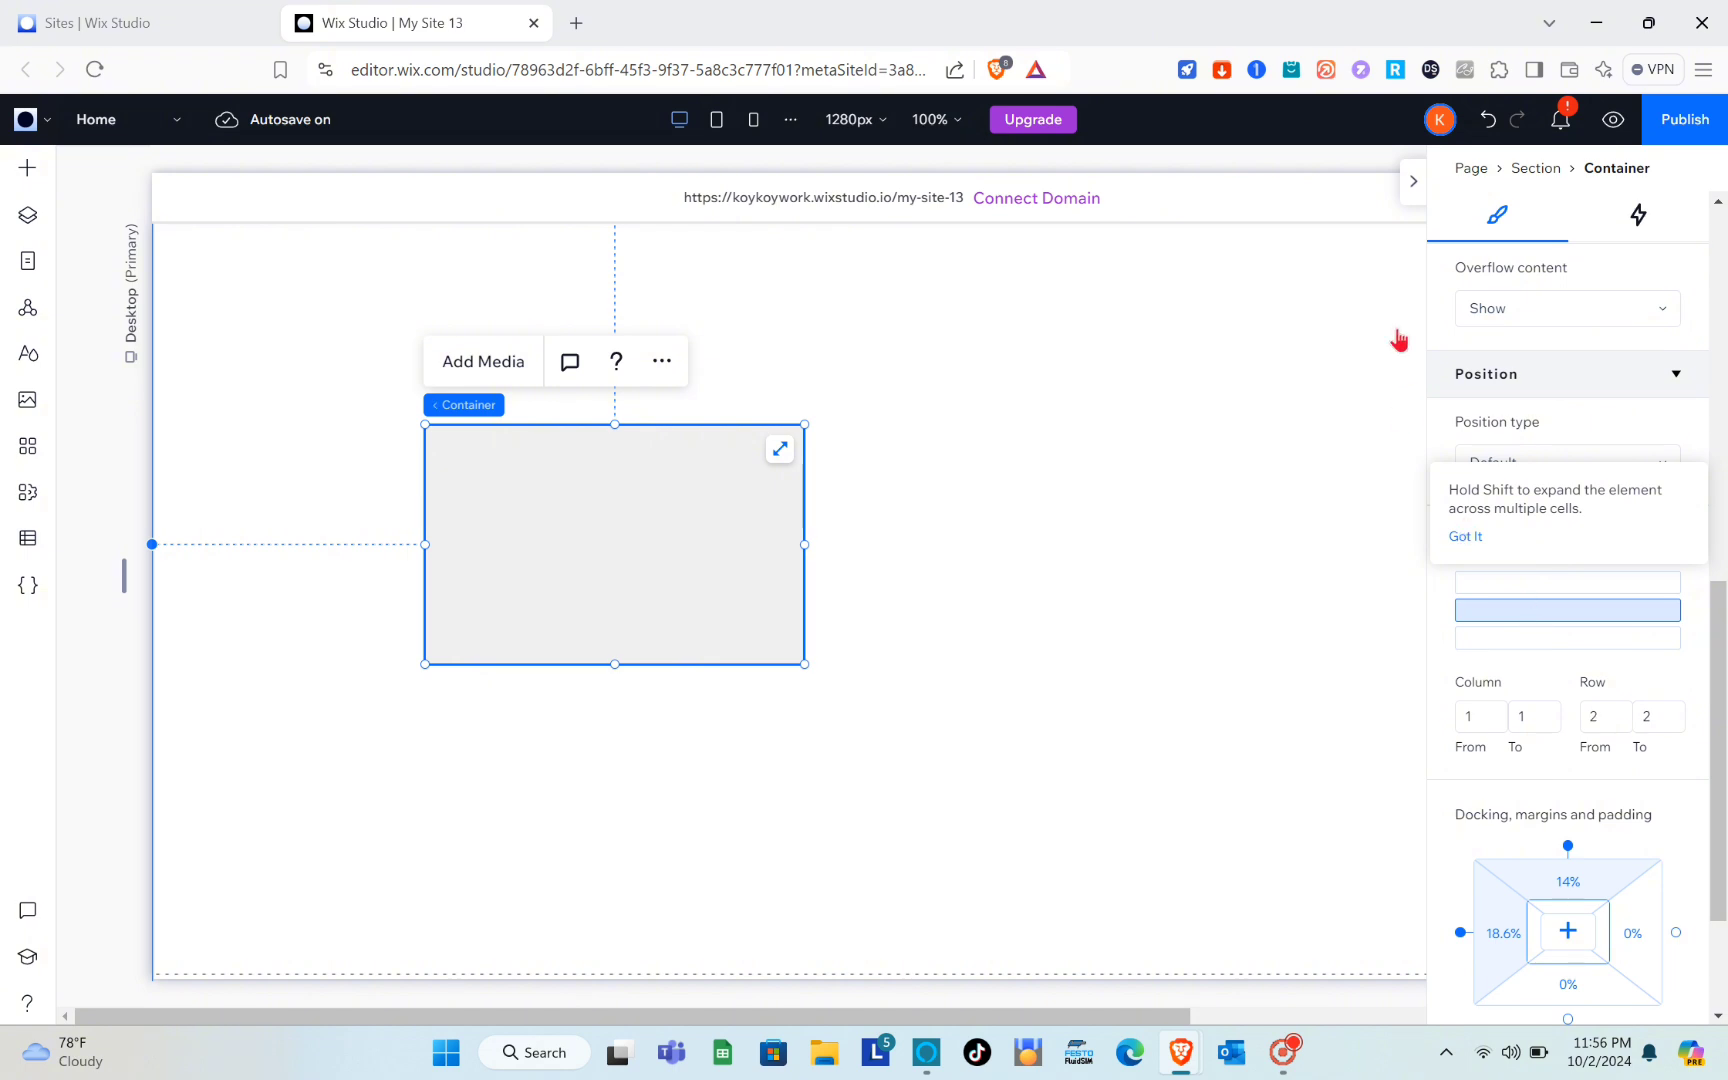
pyautogui.click(1411, 178)
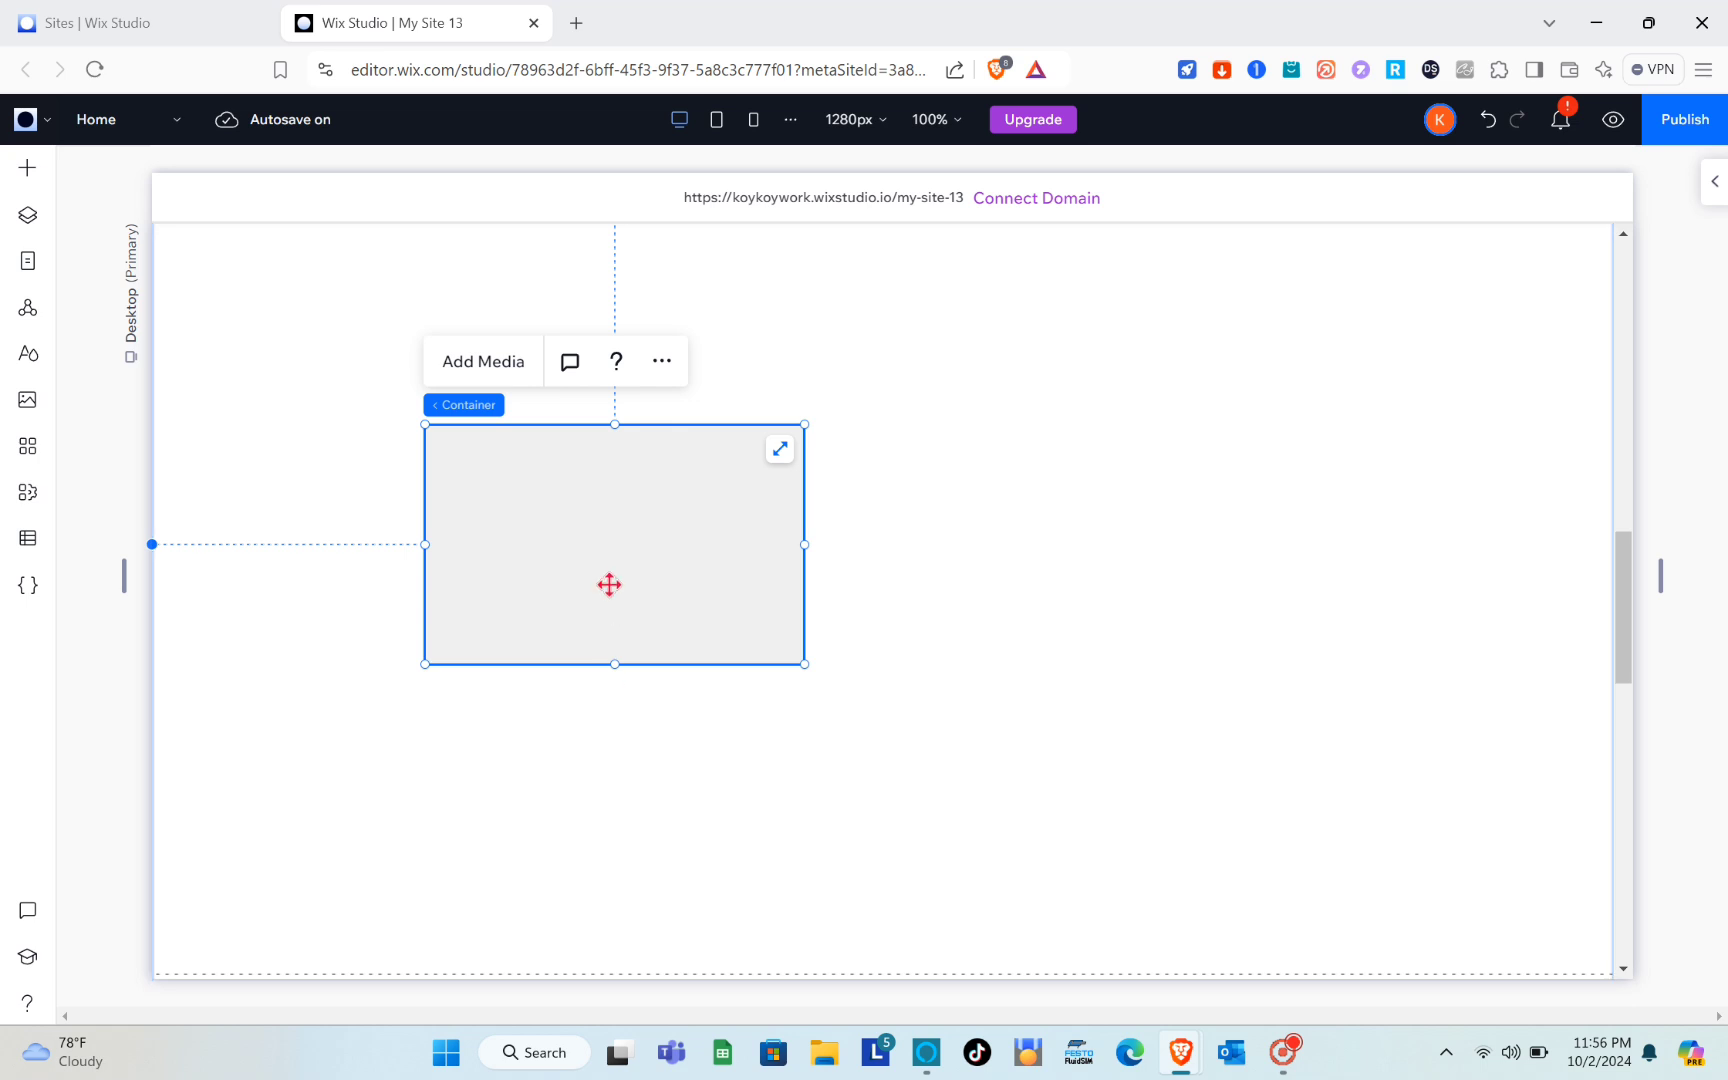
# Step: Stretch the container to fill the section and set its Docking right margin to 98%
pyautogui.click(781, 455)
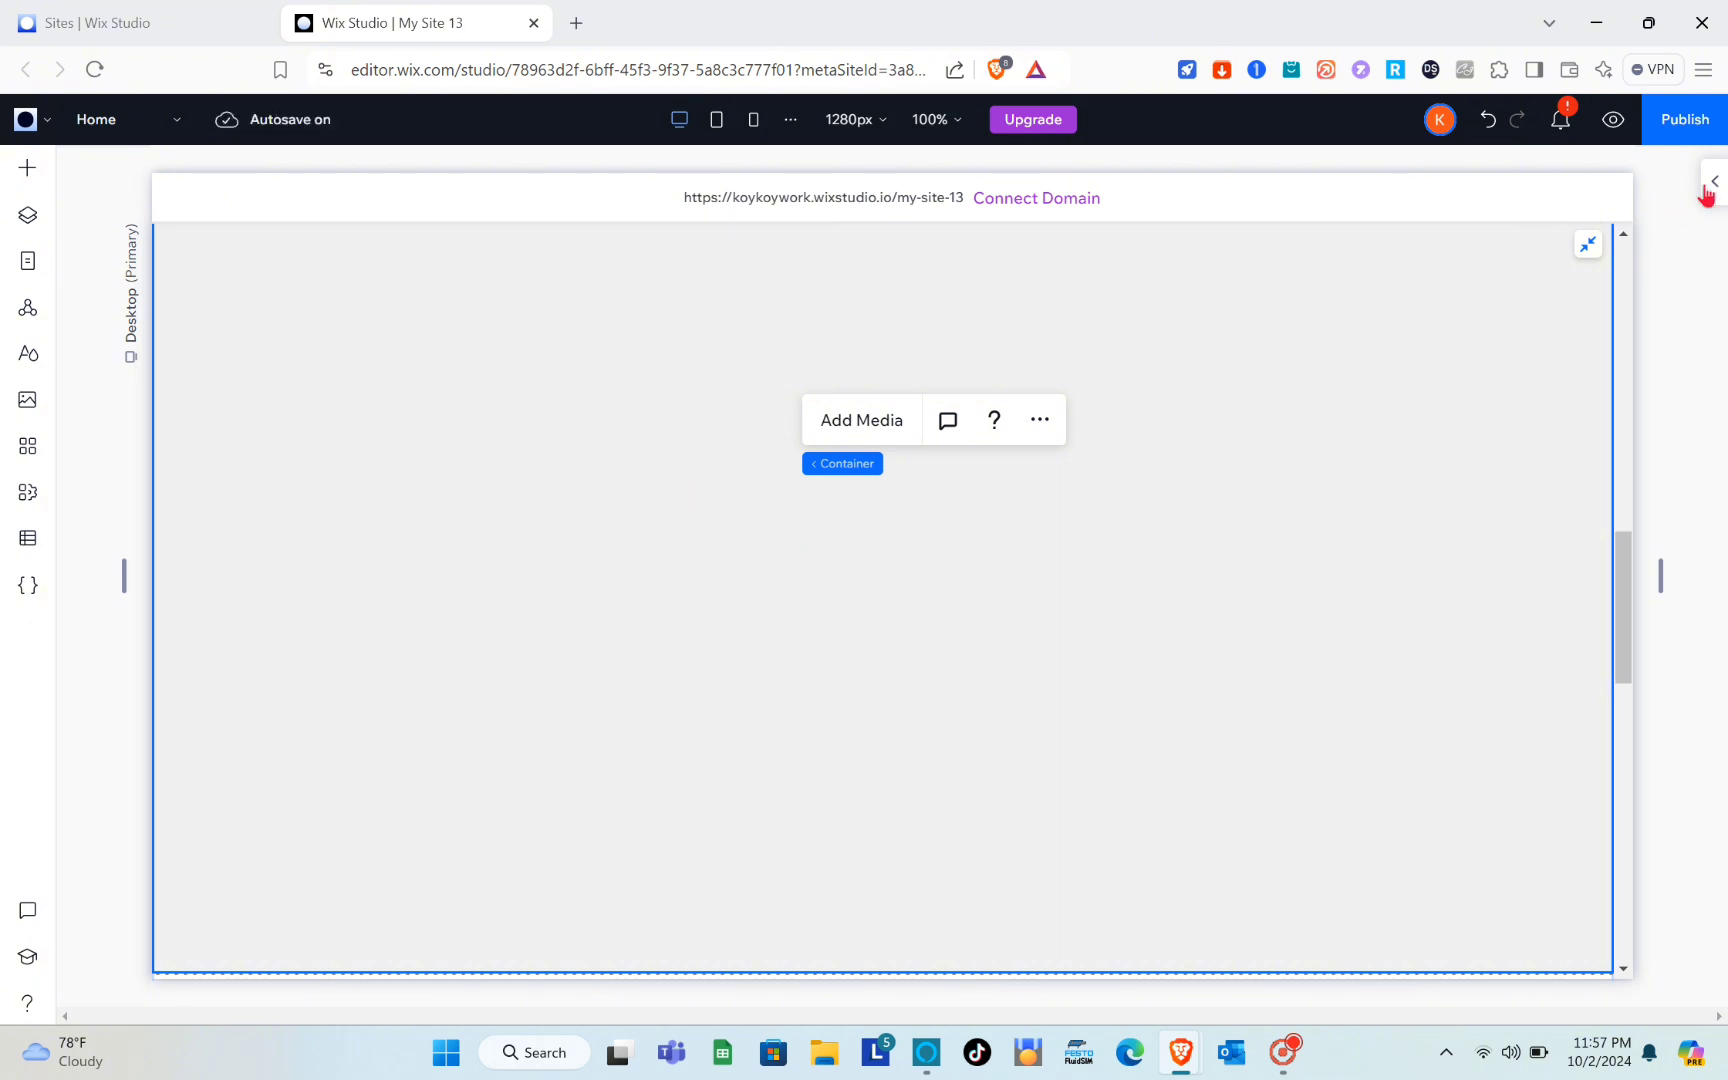
pyautogui.click(1710, 184)
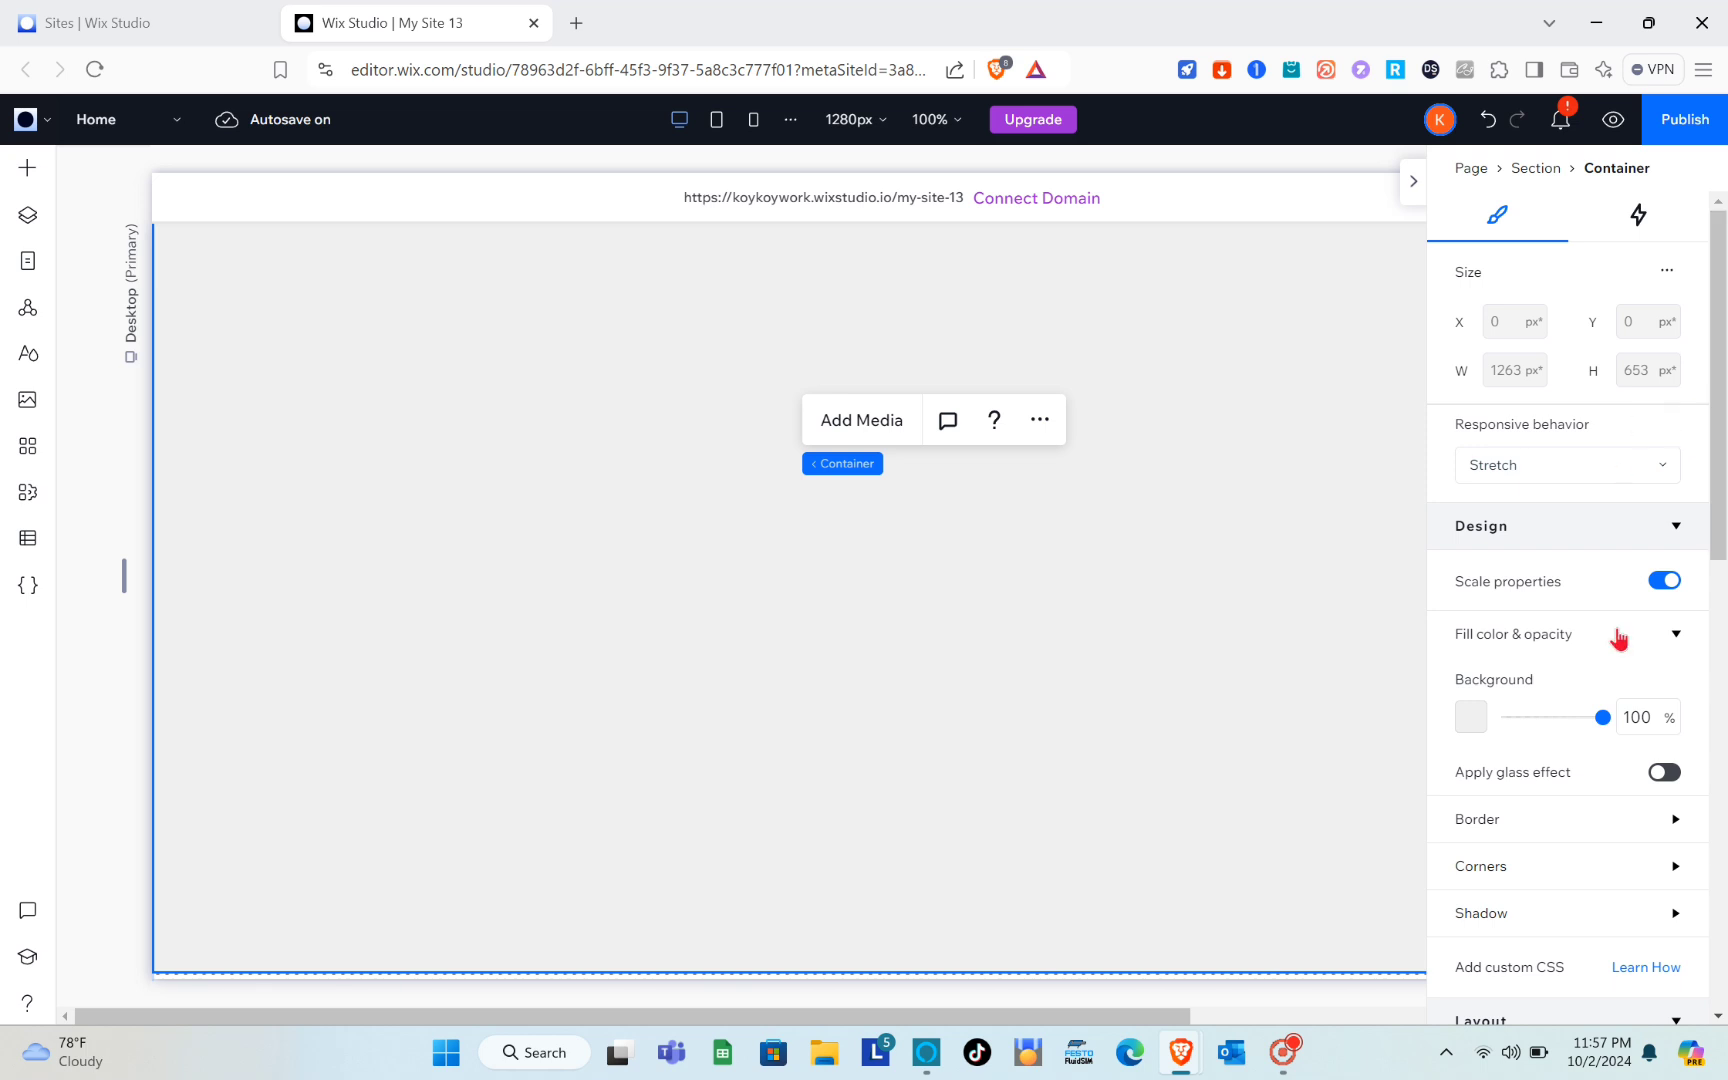
pyautogui.scroll(-10, 1617, 637)
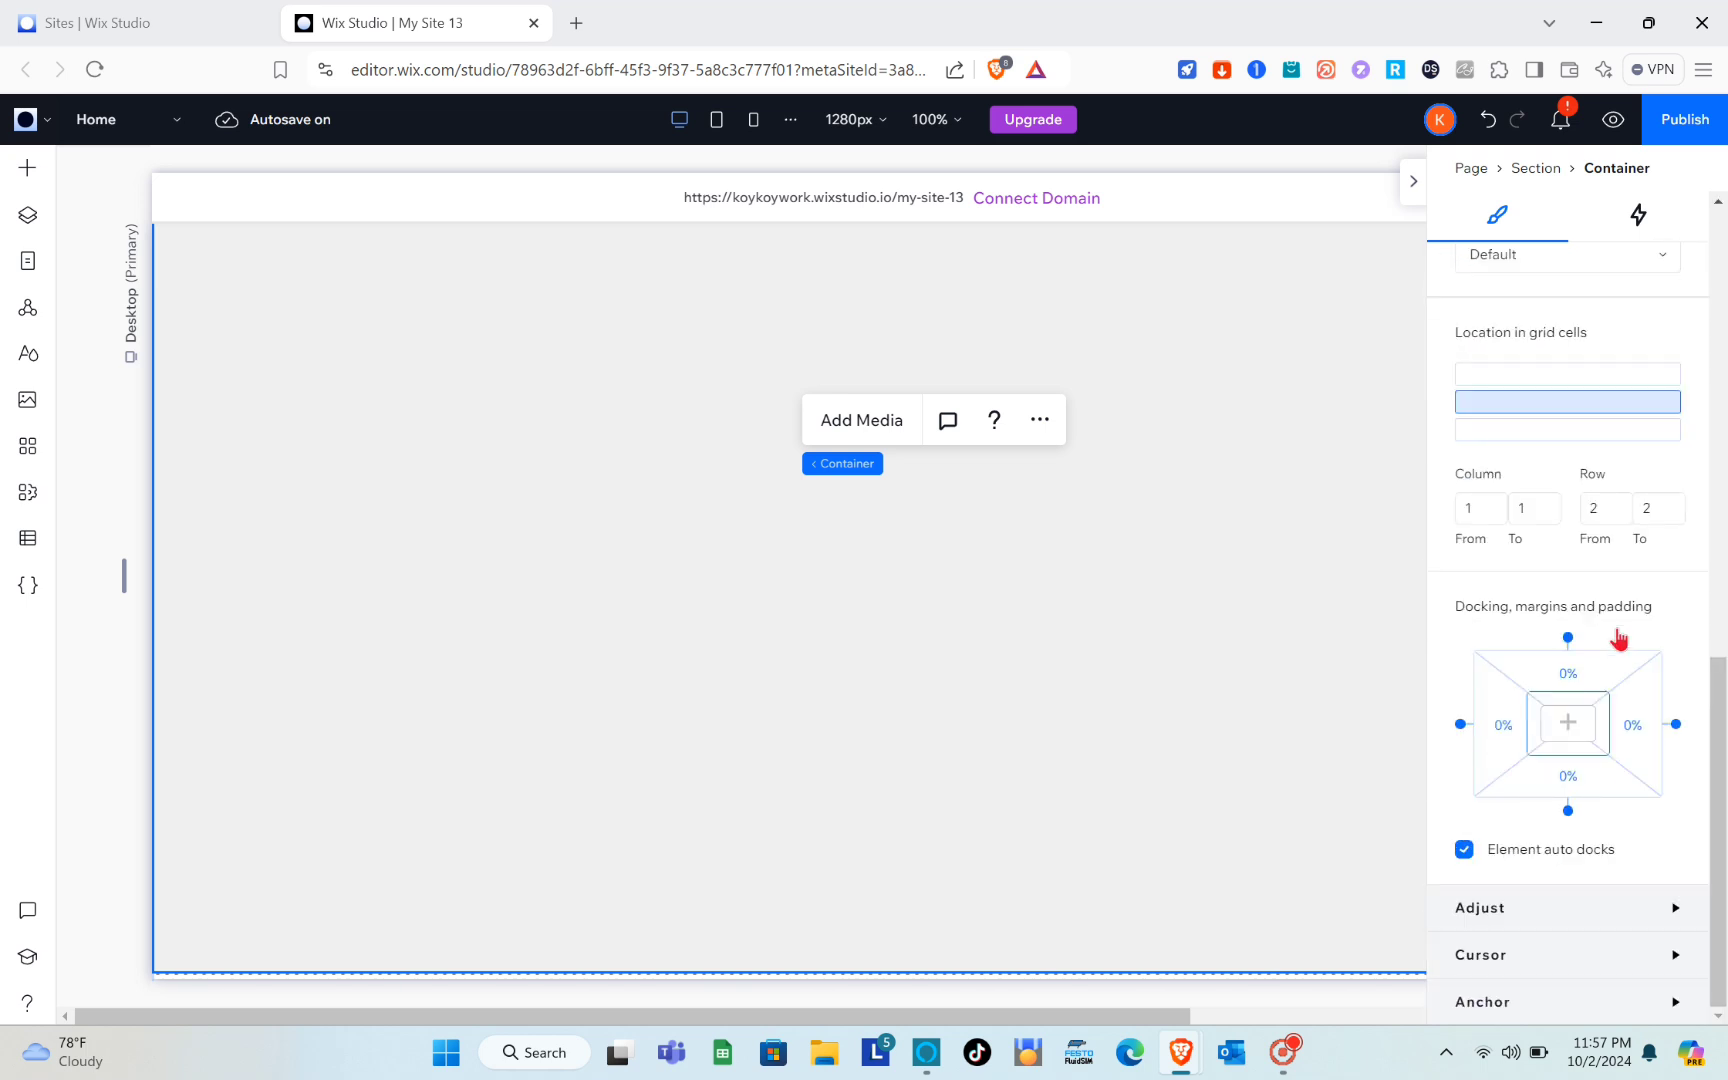
pyautogui.click(1635, 737)
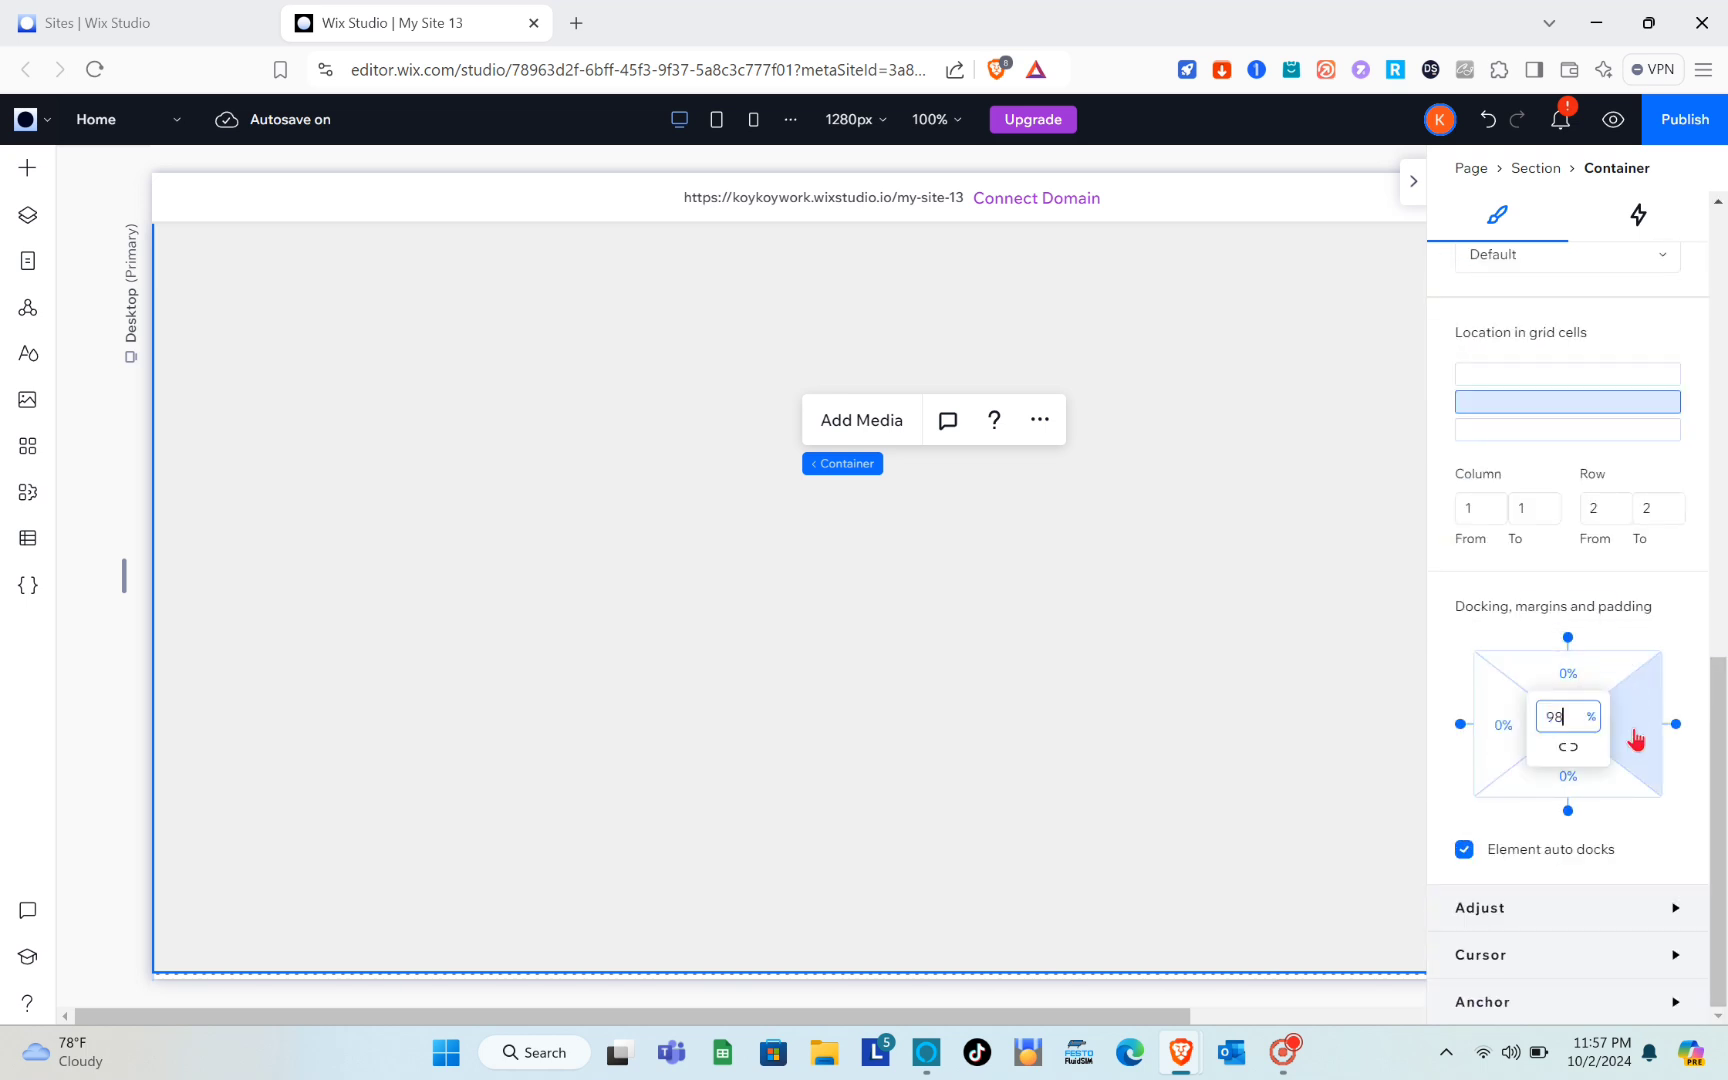
pyautogui.write('98')
pyautogui.press('Return')
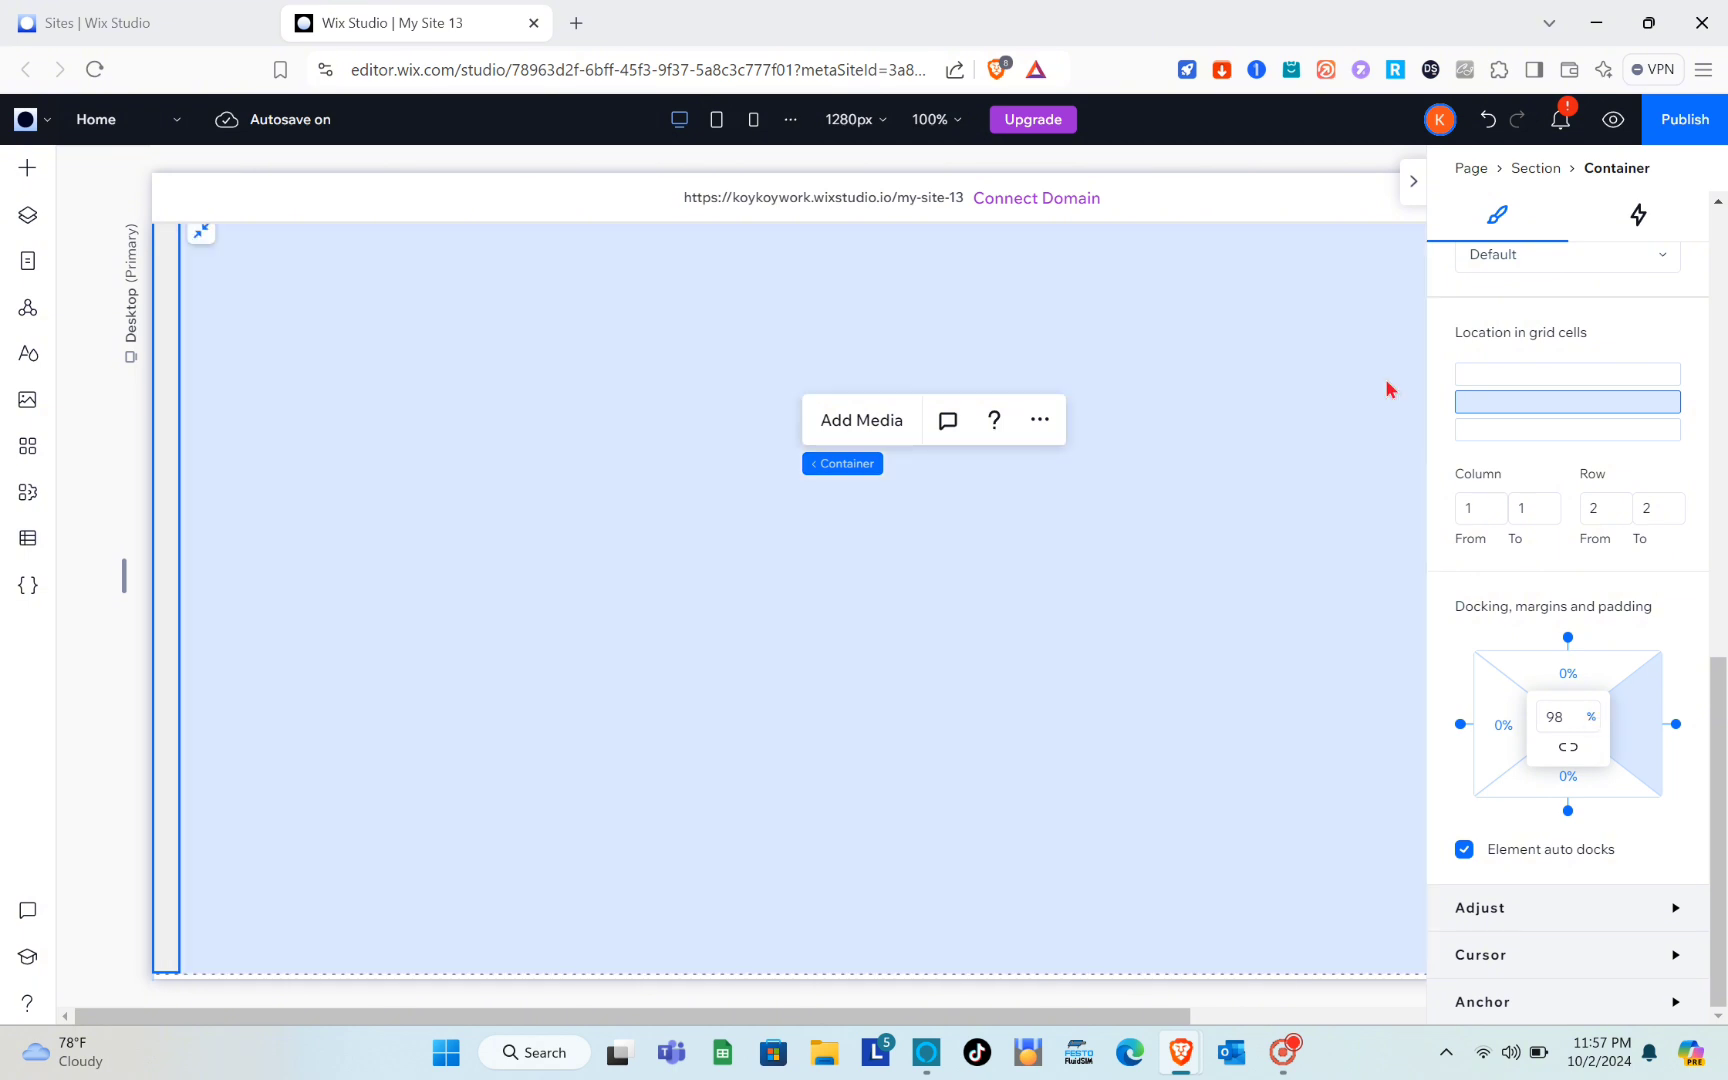
pyautogui.click(1414, 178)
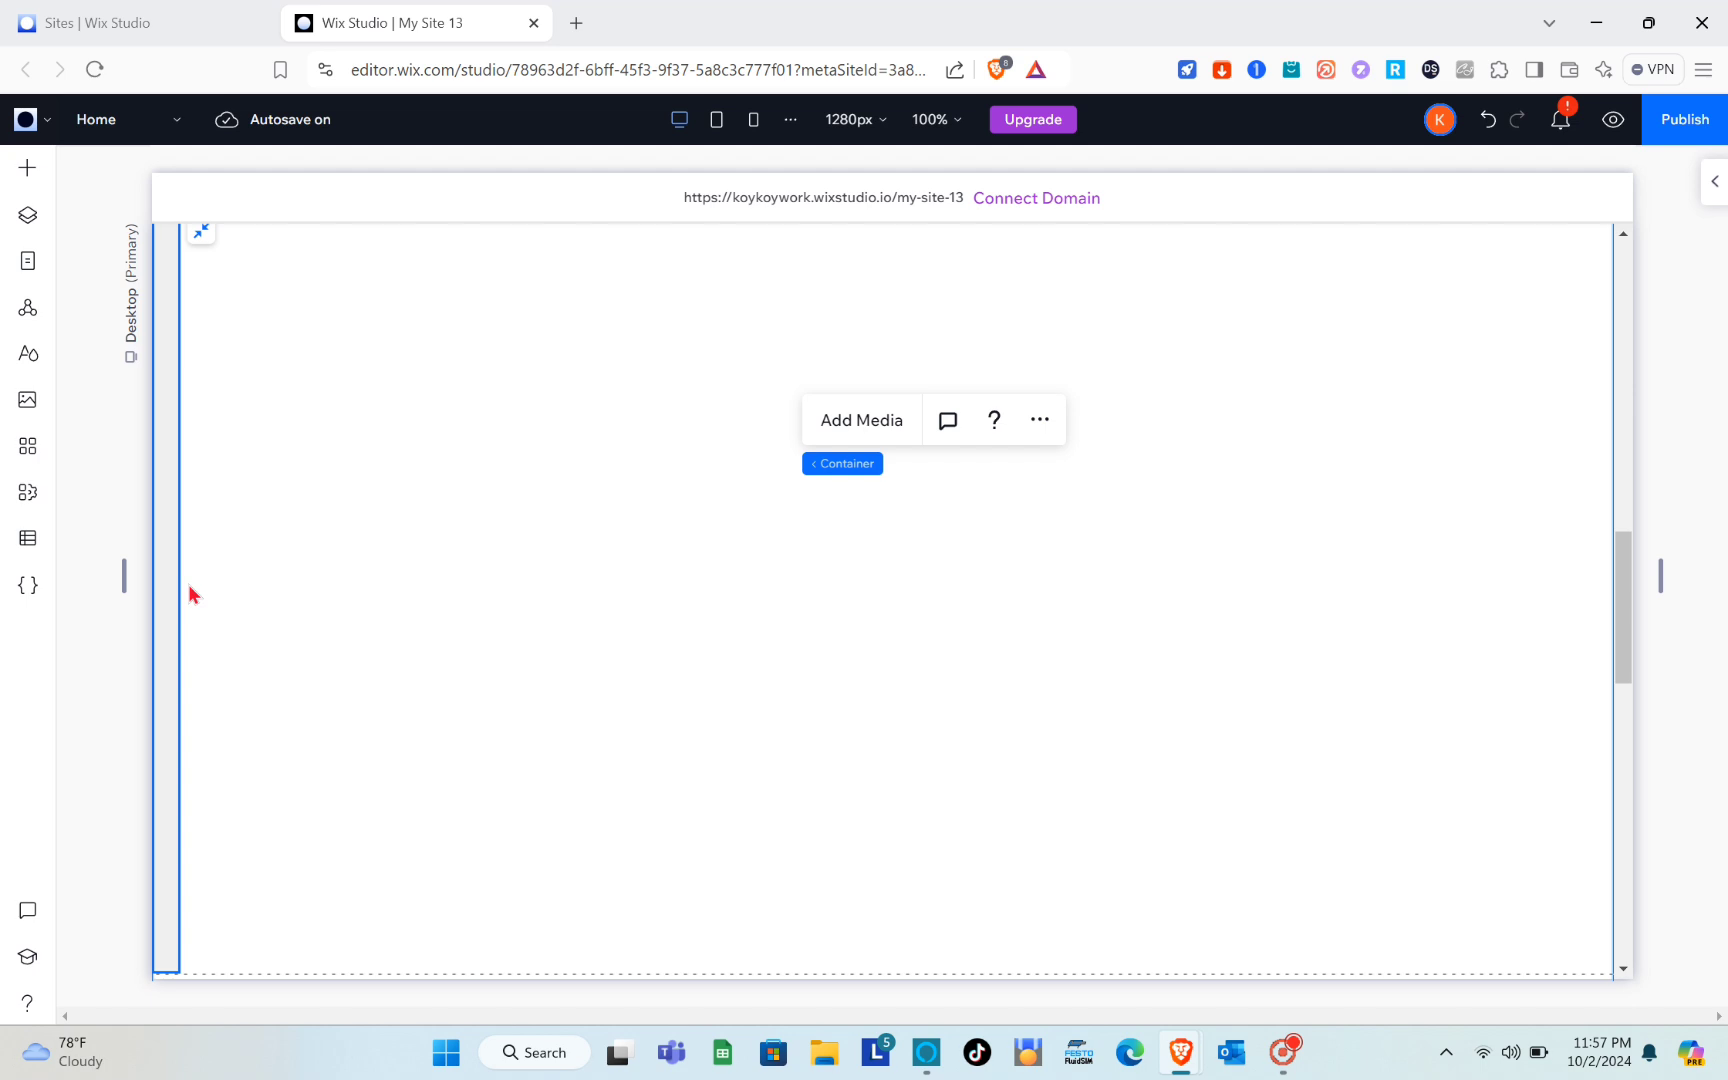
# Step: Fill the thin container strip with purple (#B45AD3) and collapse the Inspector panel
pyautogui.click(174, 521)
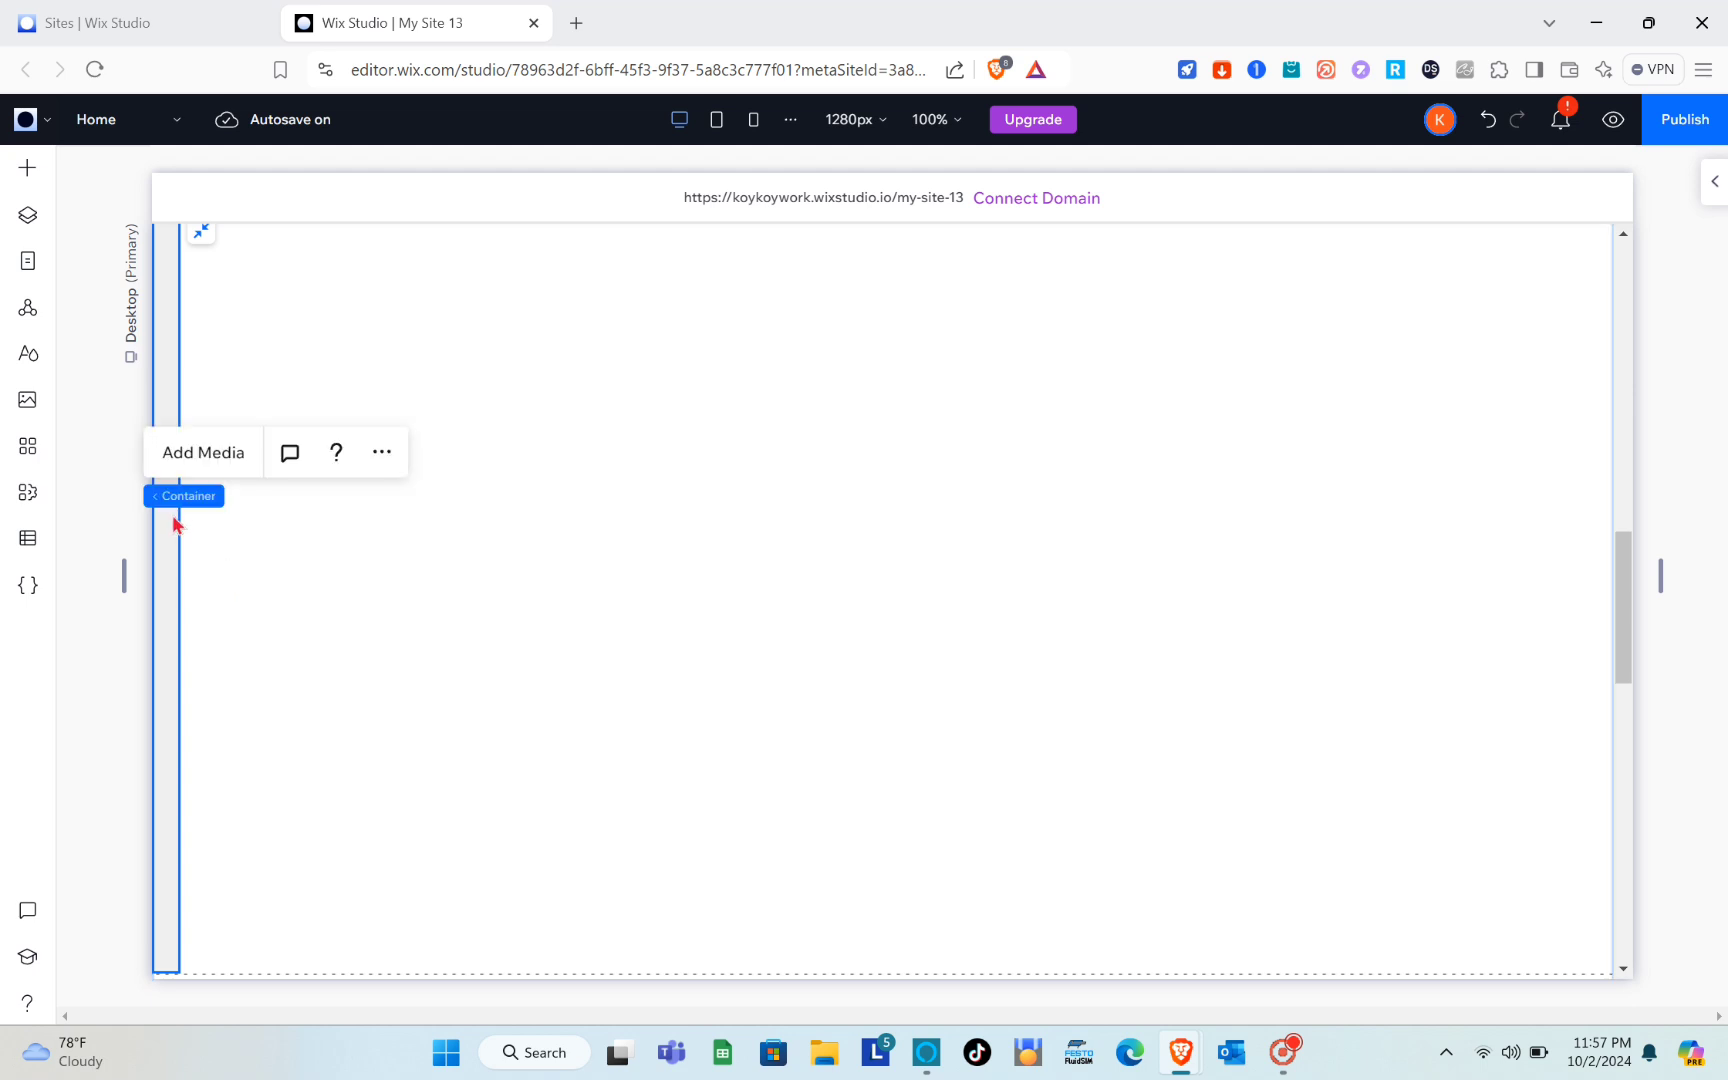
pyautogui.doubleClick(174, 521)
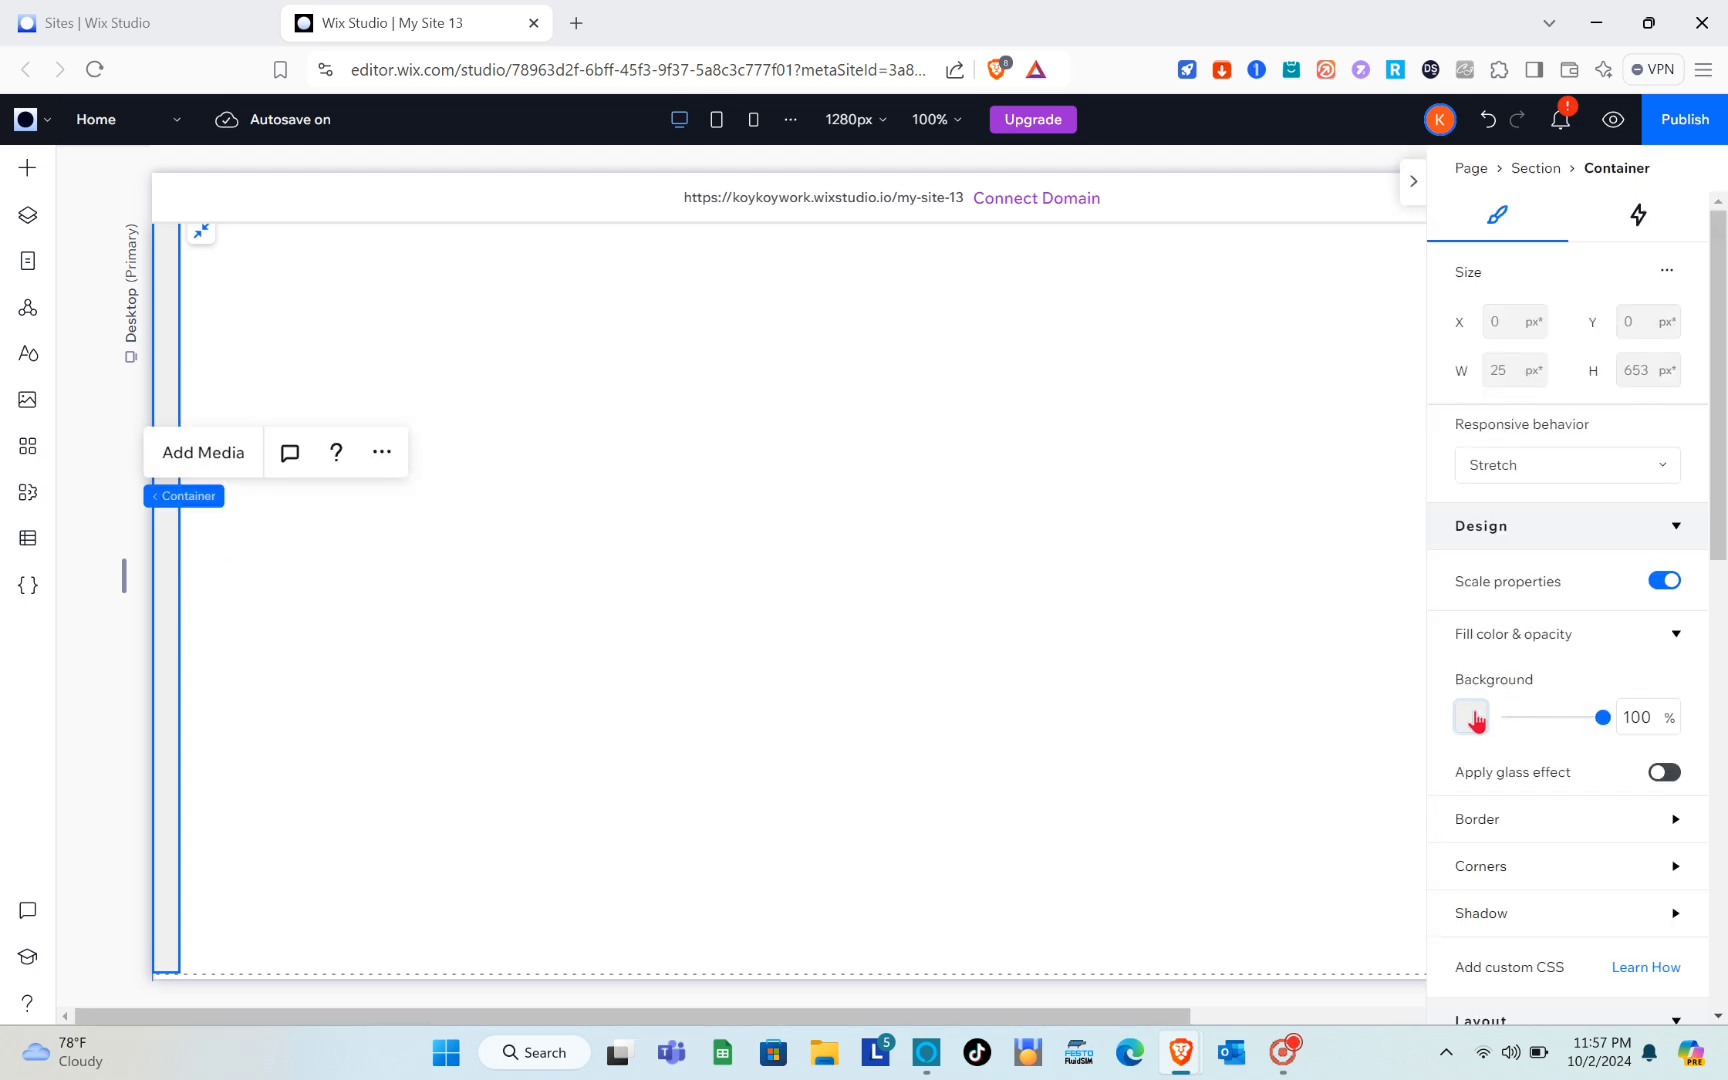
pyautogui.click(1474, 722)
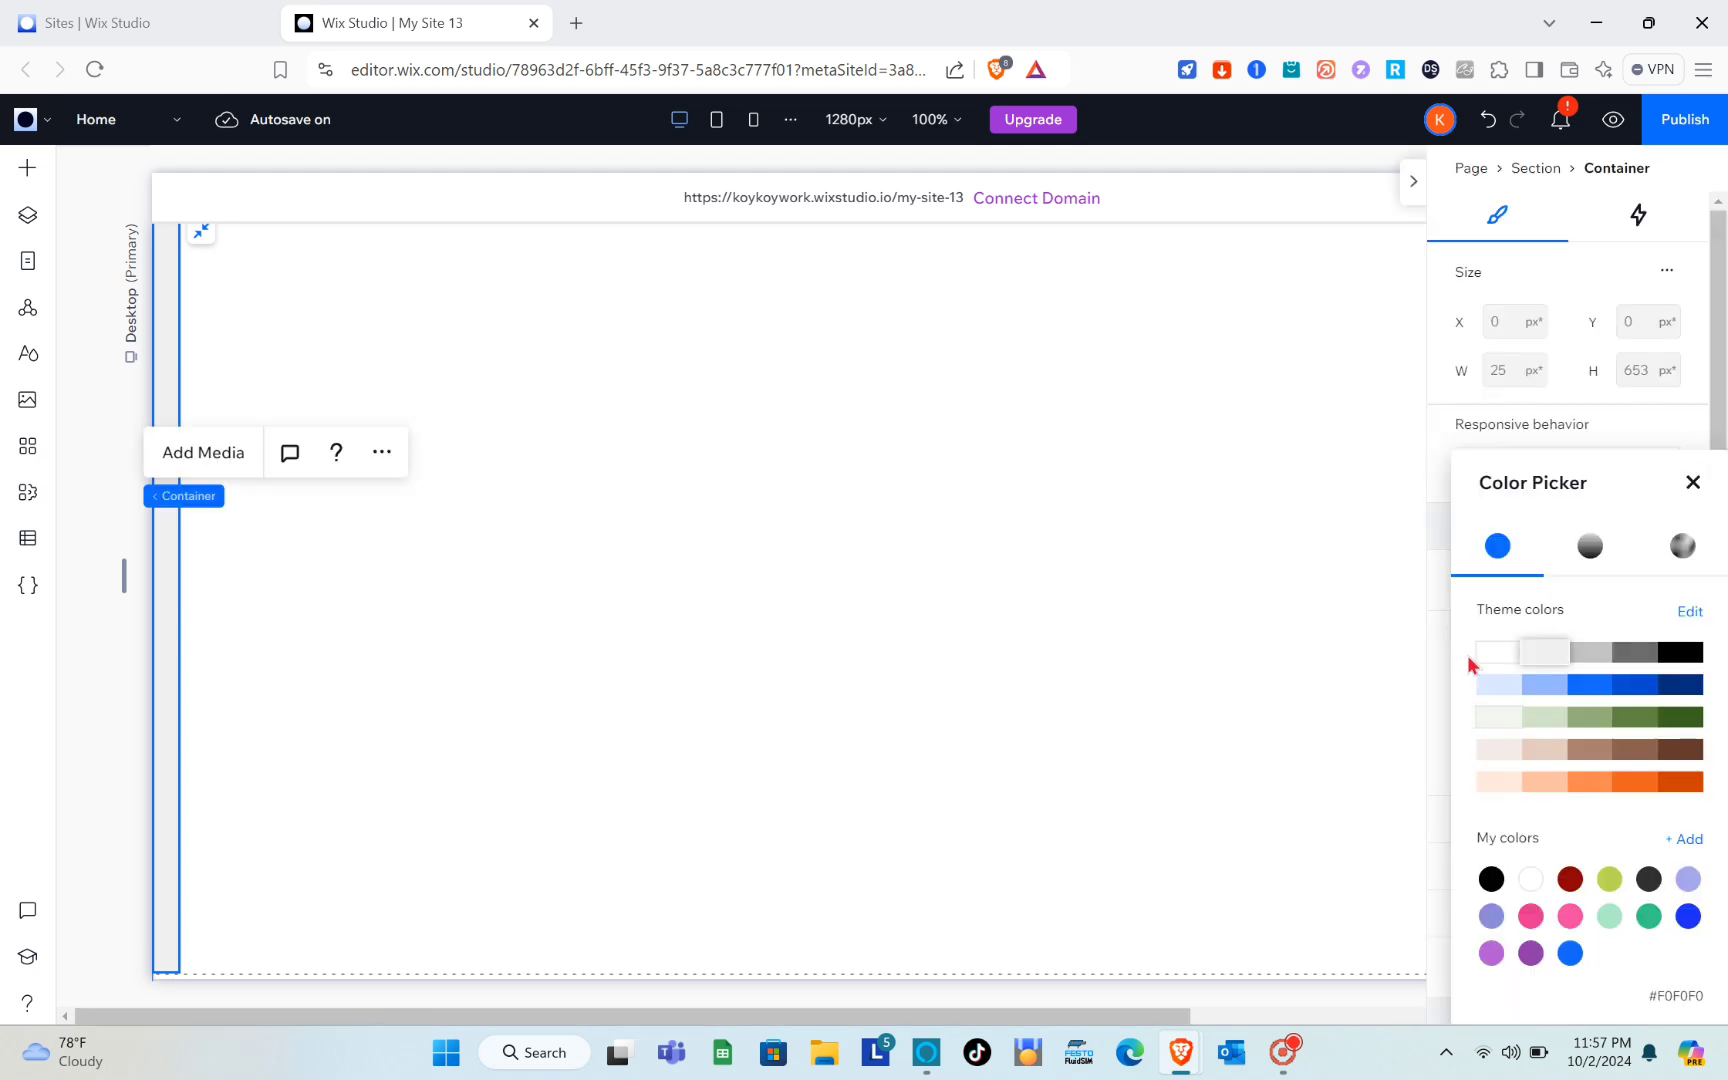
pyautogui.click(1412, 186)
pyautogui.click(1412, 184)
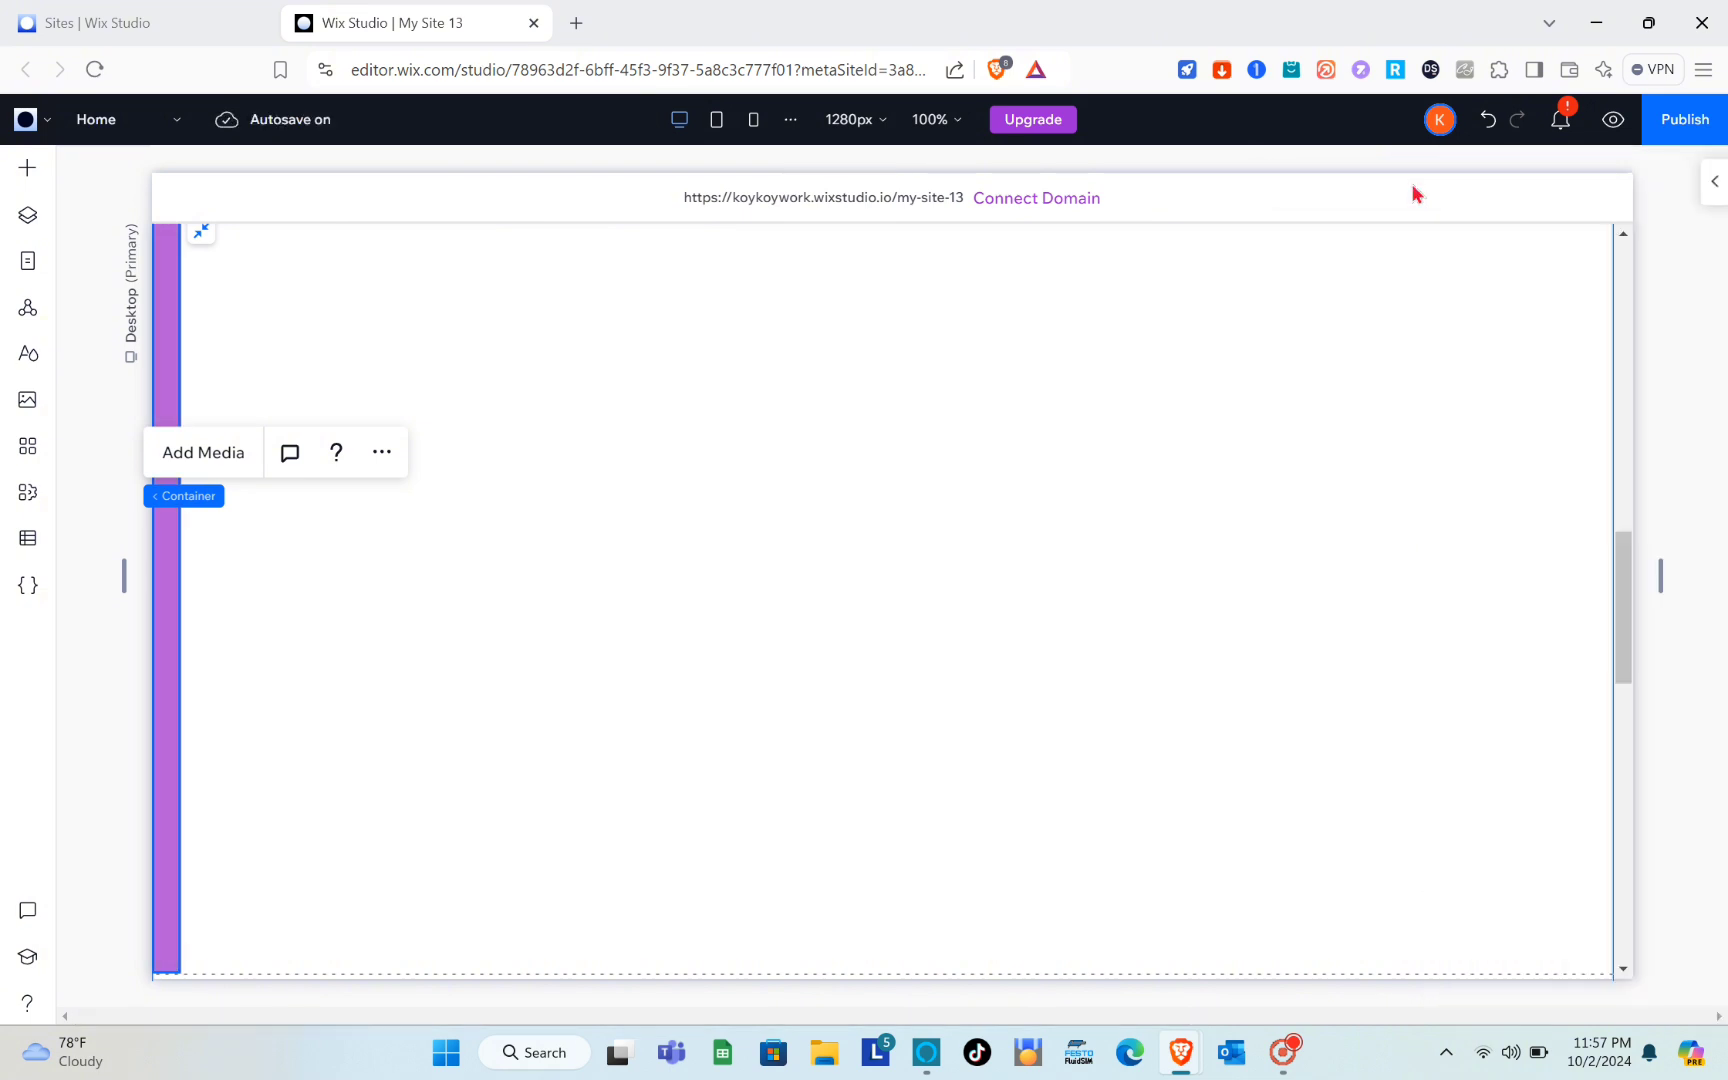
pyautogui.moveTo(1624, 636)
pyautogui.mouseDown()
pyautogui.moveTo(1606, 420)
pyautogui.moveTo(1612, 864)
pyautogui.moveTo(1610, 627)
pyautogui.mouseUp()
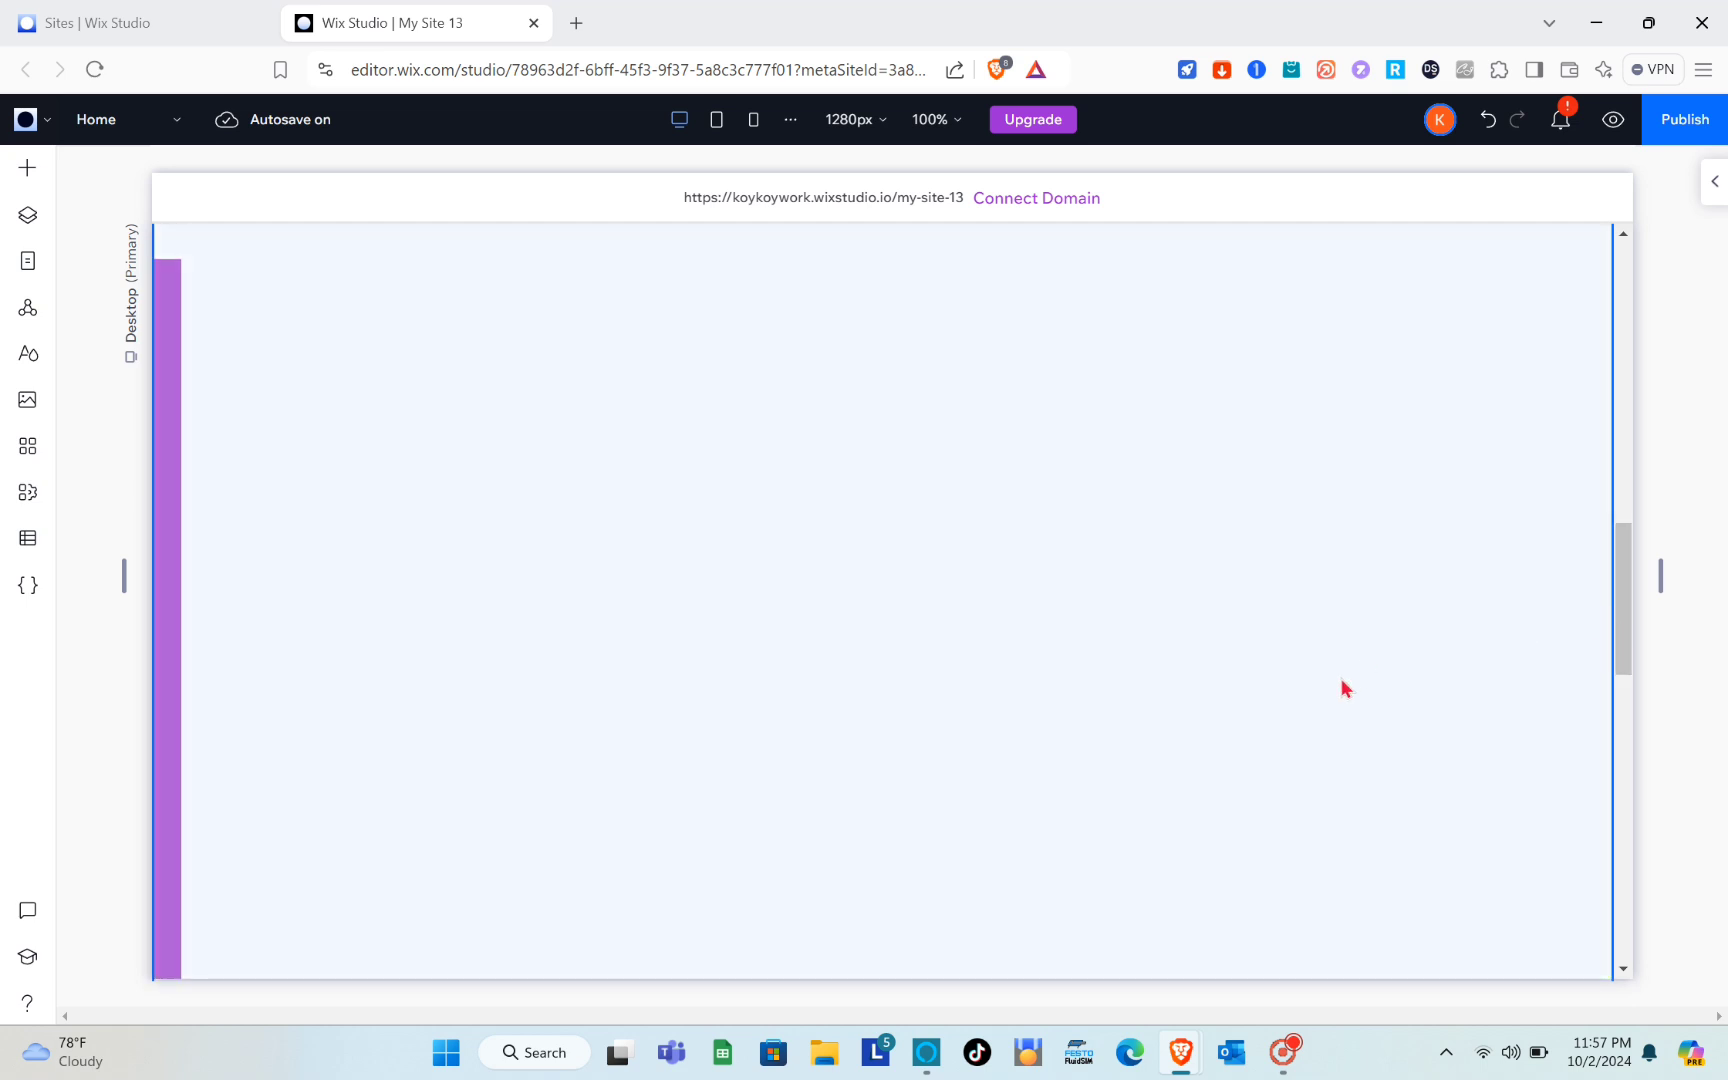
# Step: Add a Scroll animation to the container targeting the Flexbox, with type In and the Move effect
pyautogui.click(1492, 546)
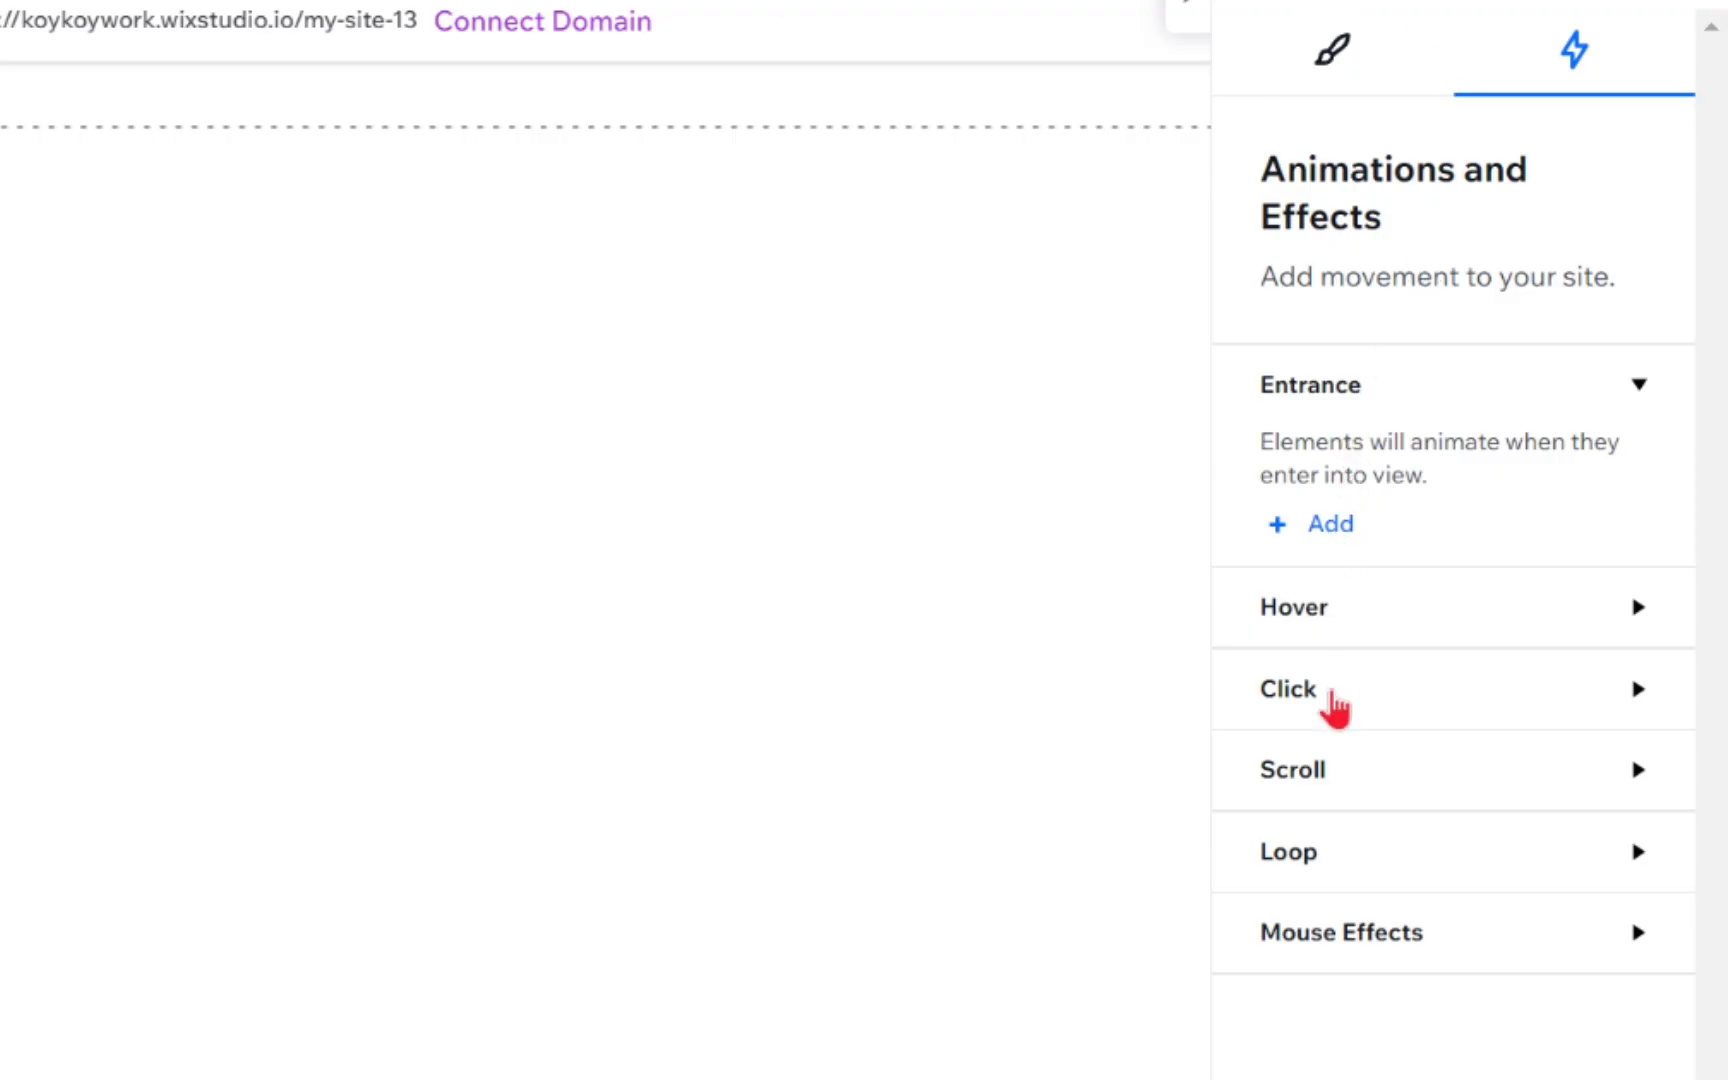
pyautogui.click(1493, 778)
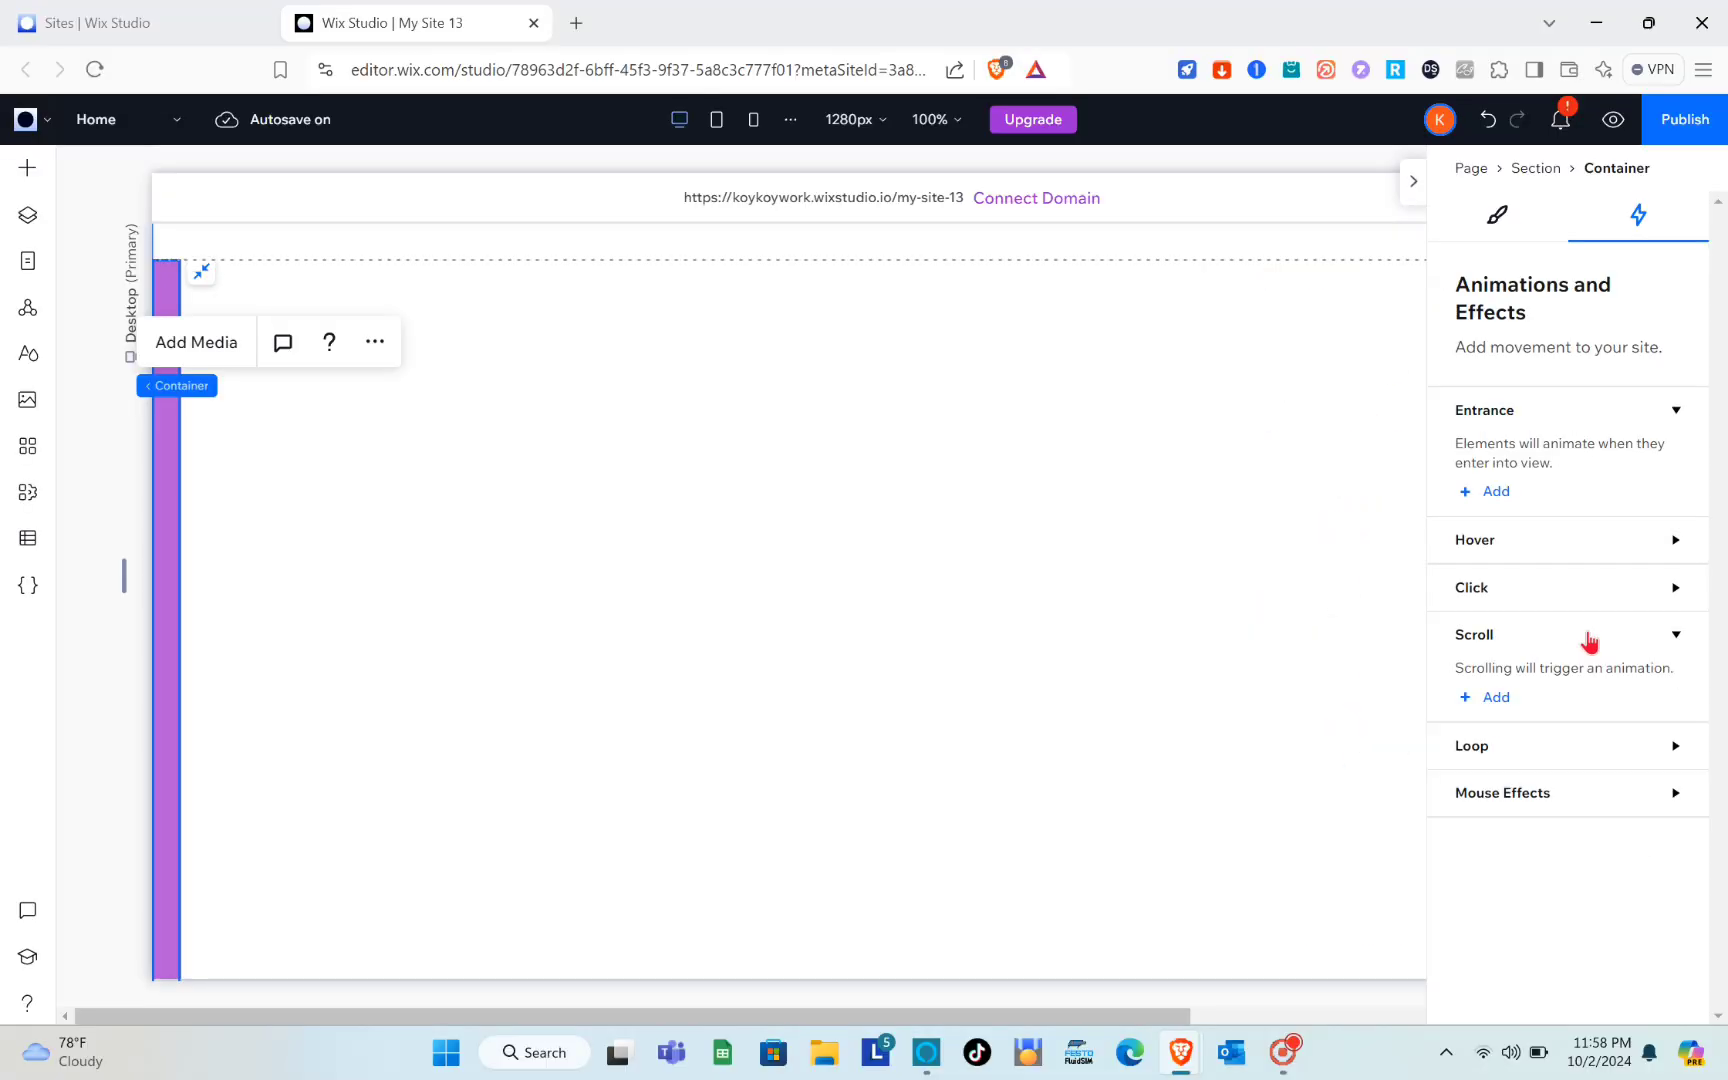
pyautogui.click(1490, 700)
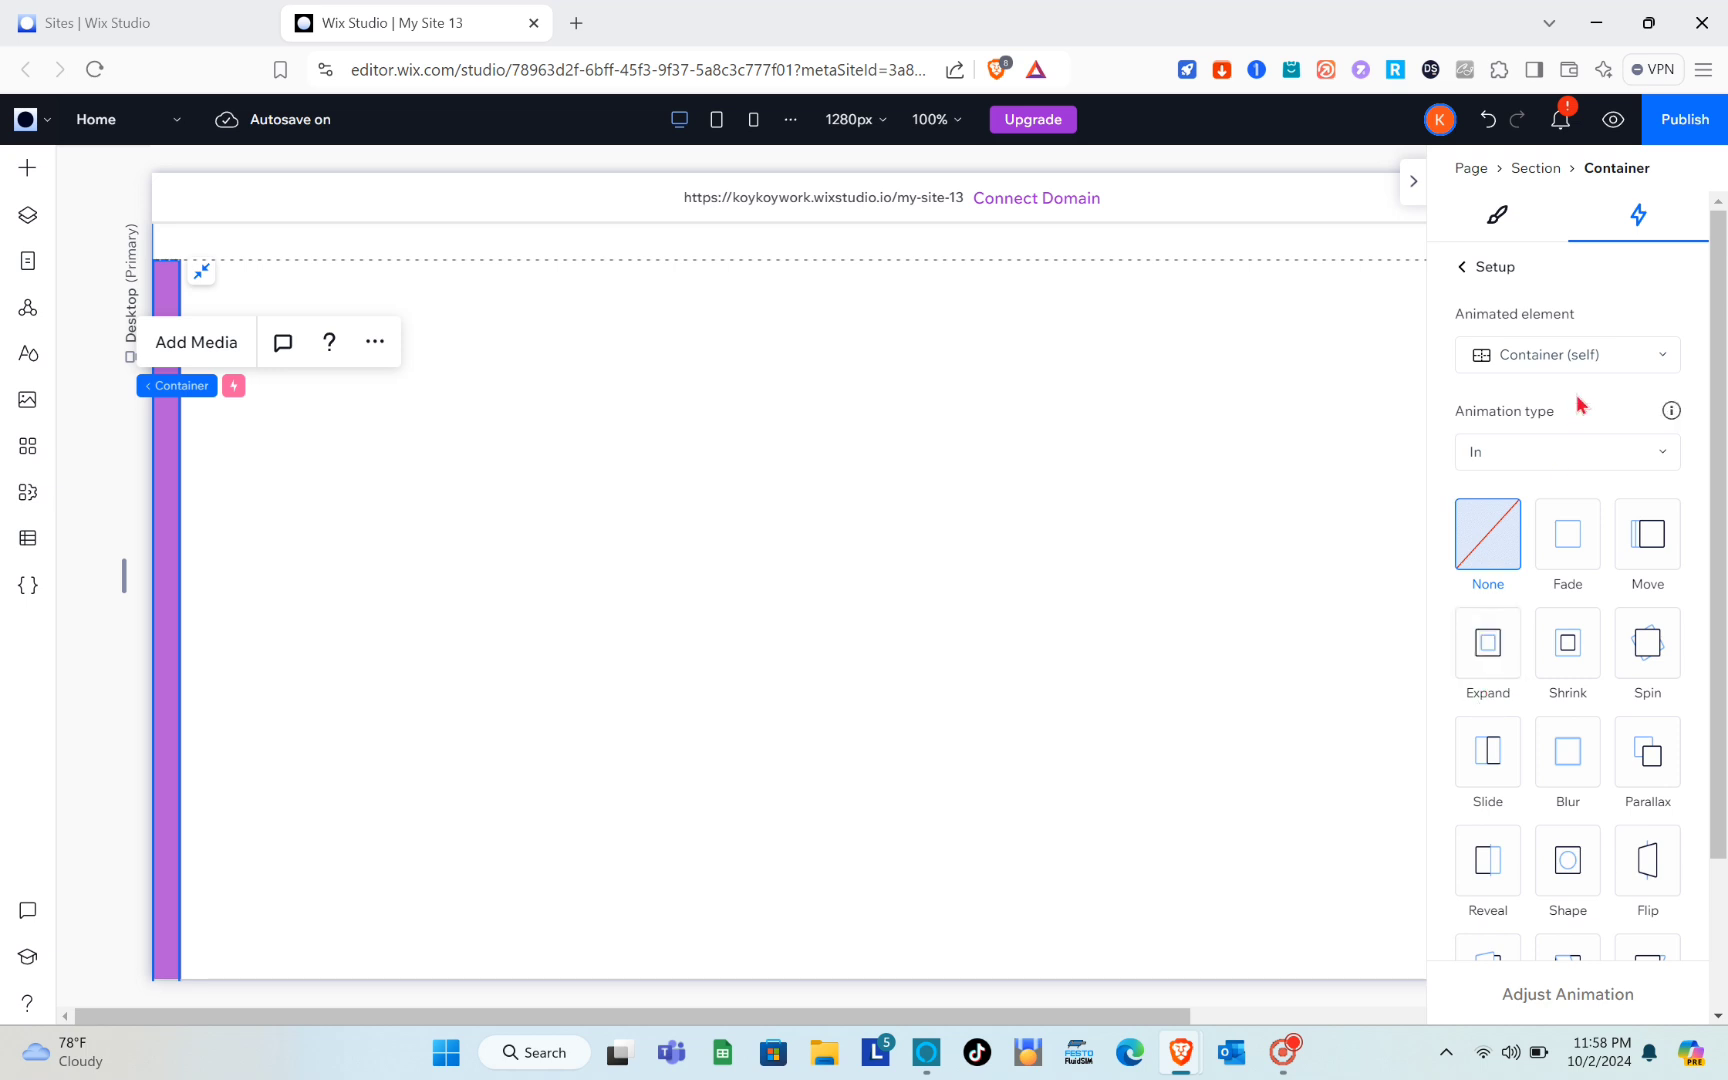
pyautogui.click(1598, 362)
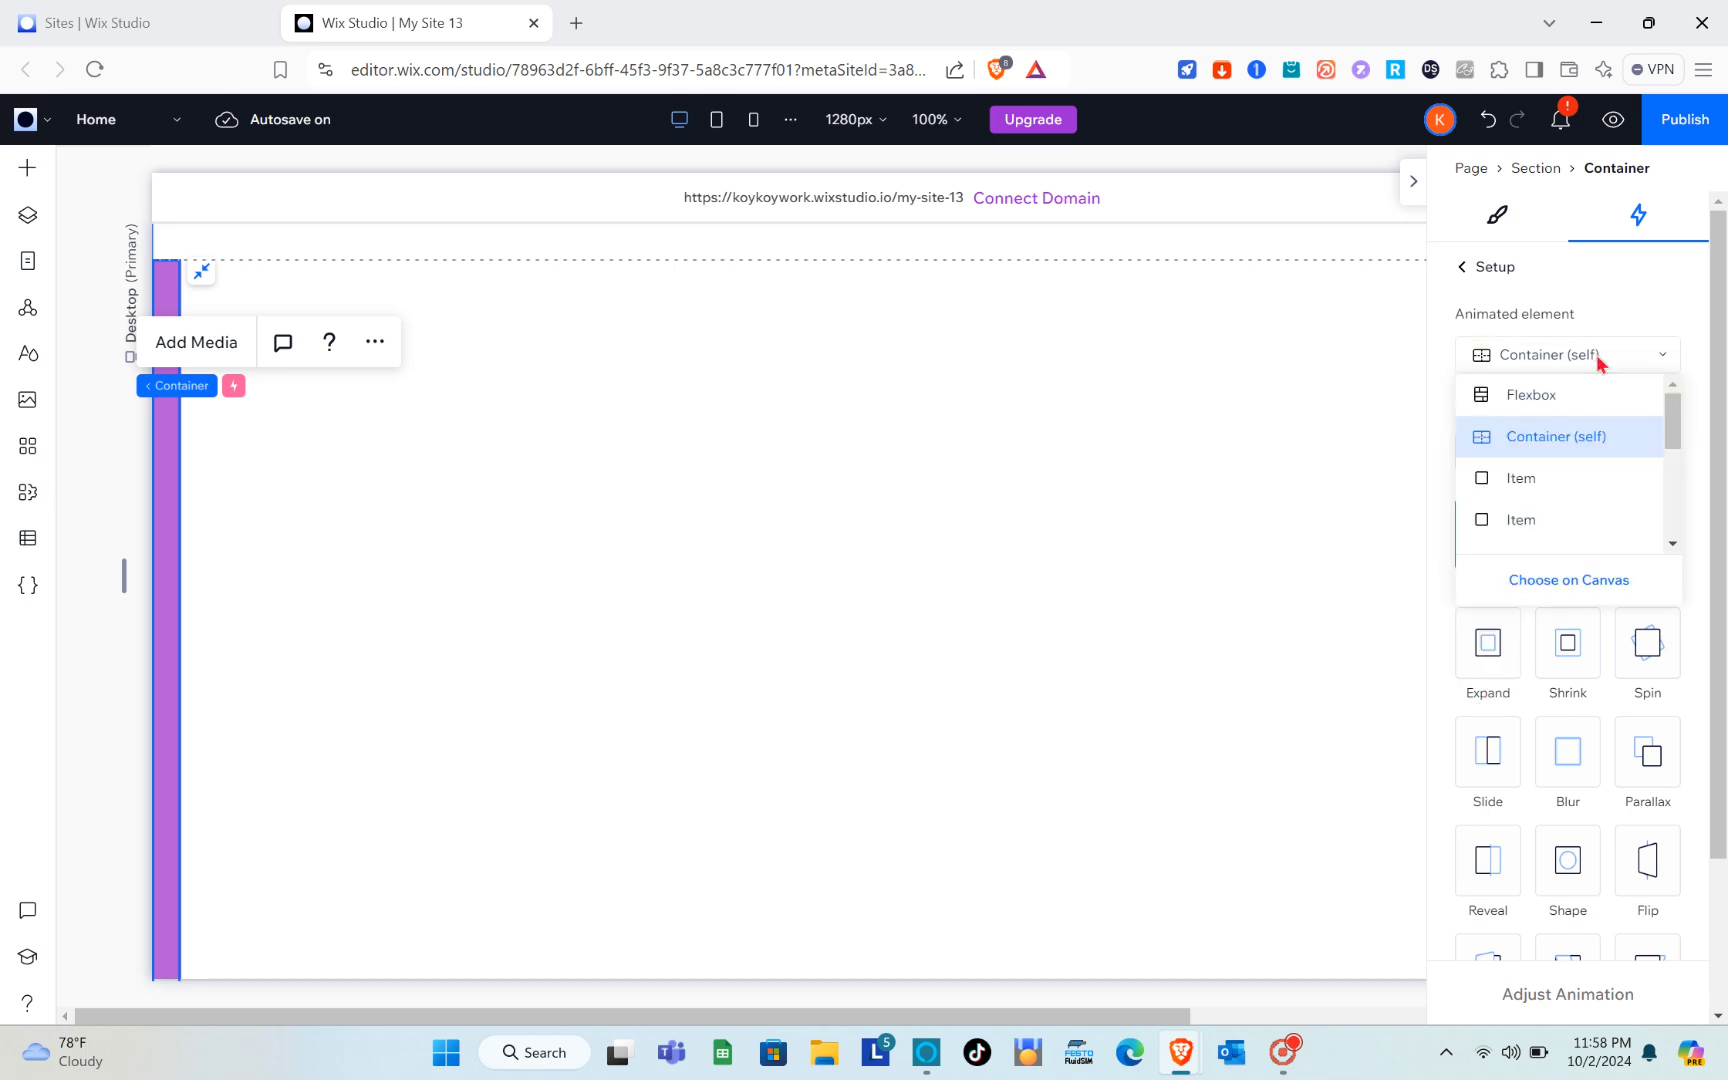
pyautogui.click(1598, 362)
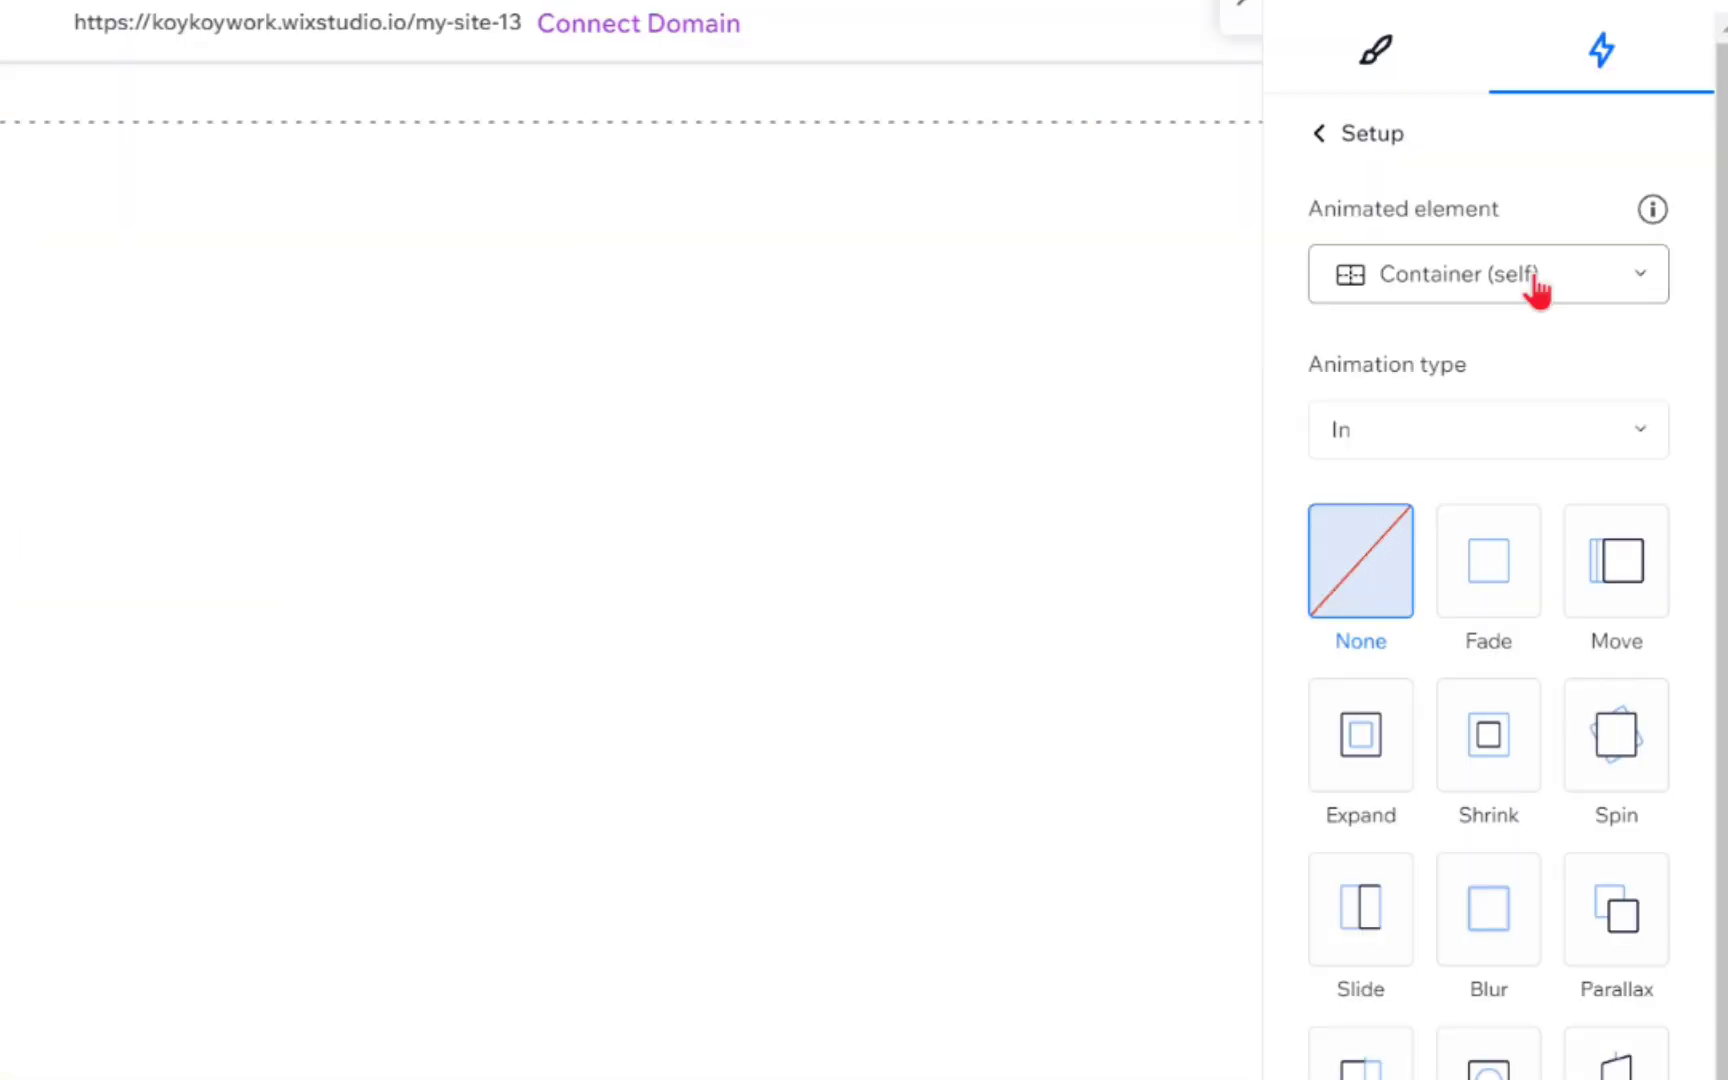
pyautogui.click(1535, 285)
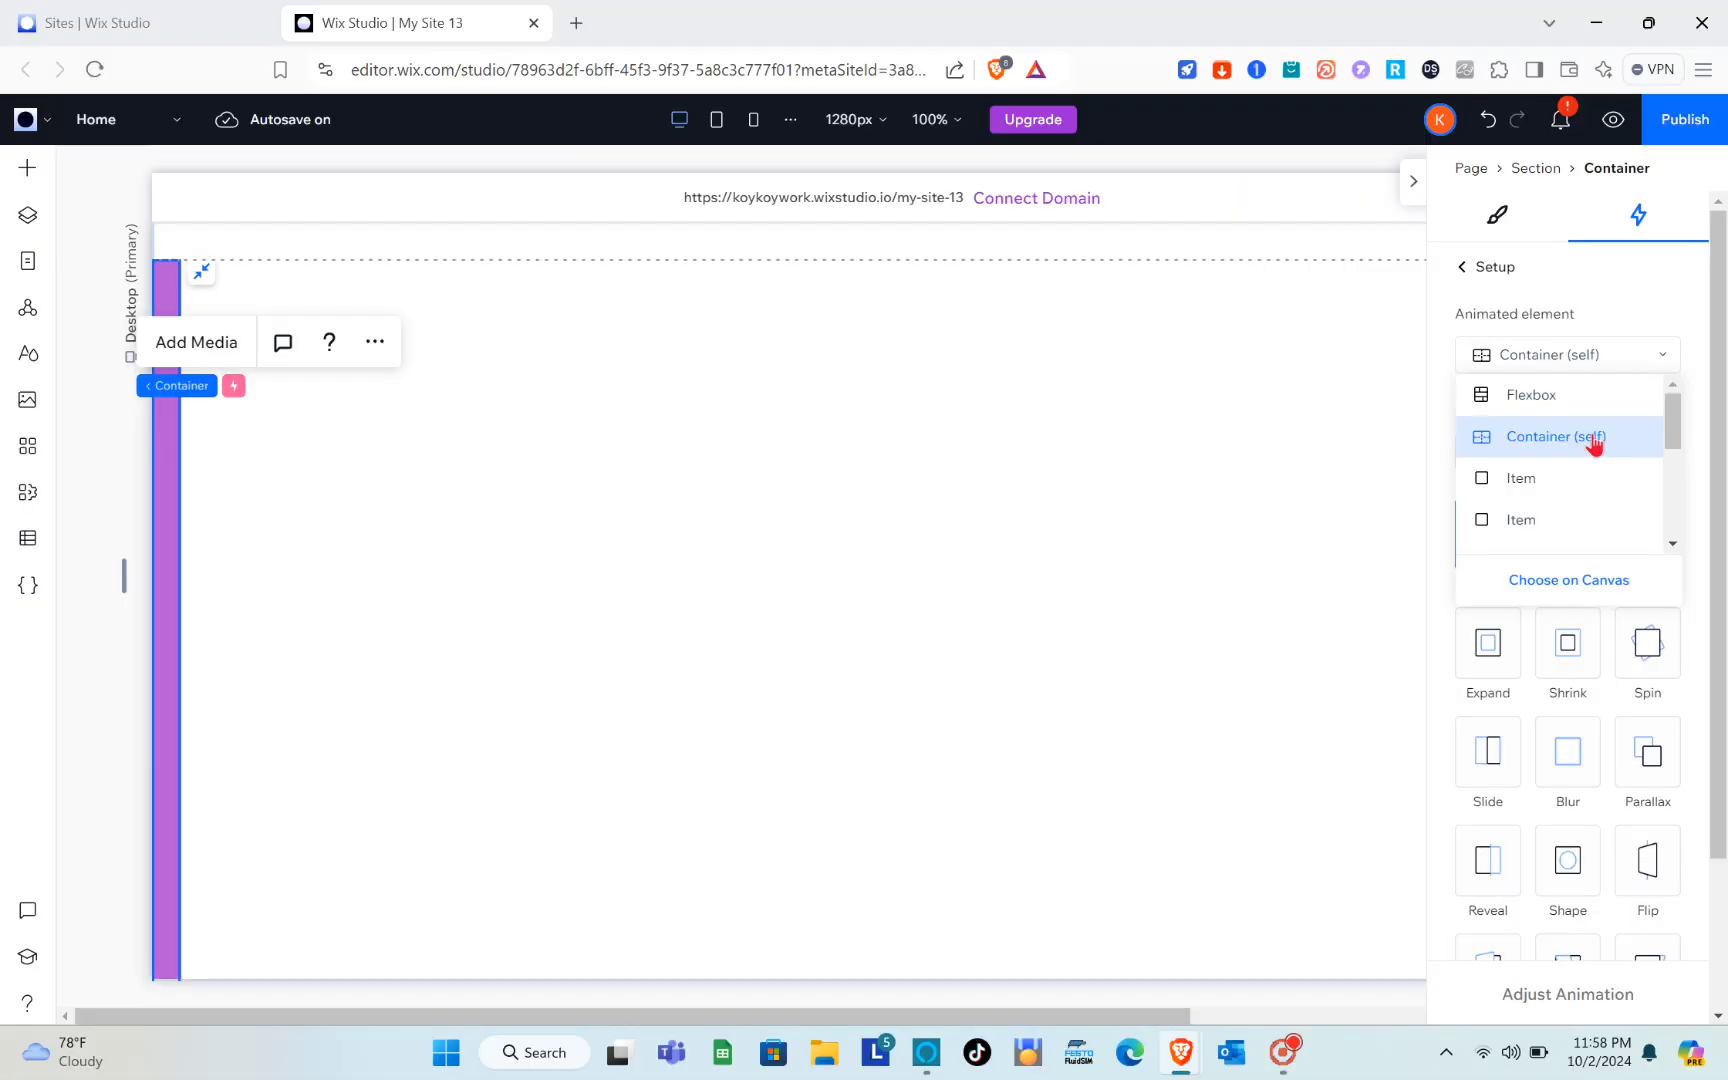
pyautogui.click(1536, 396)
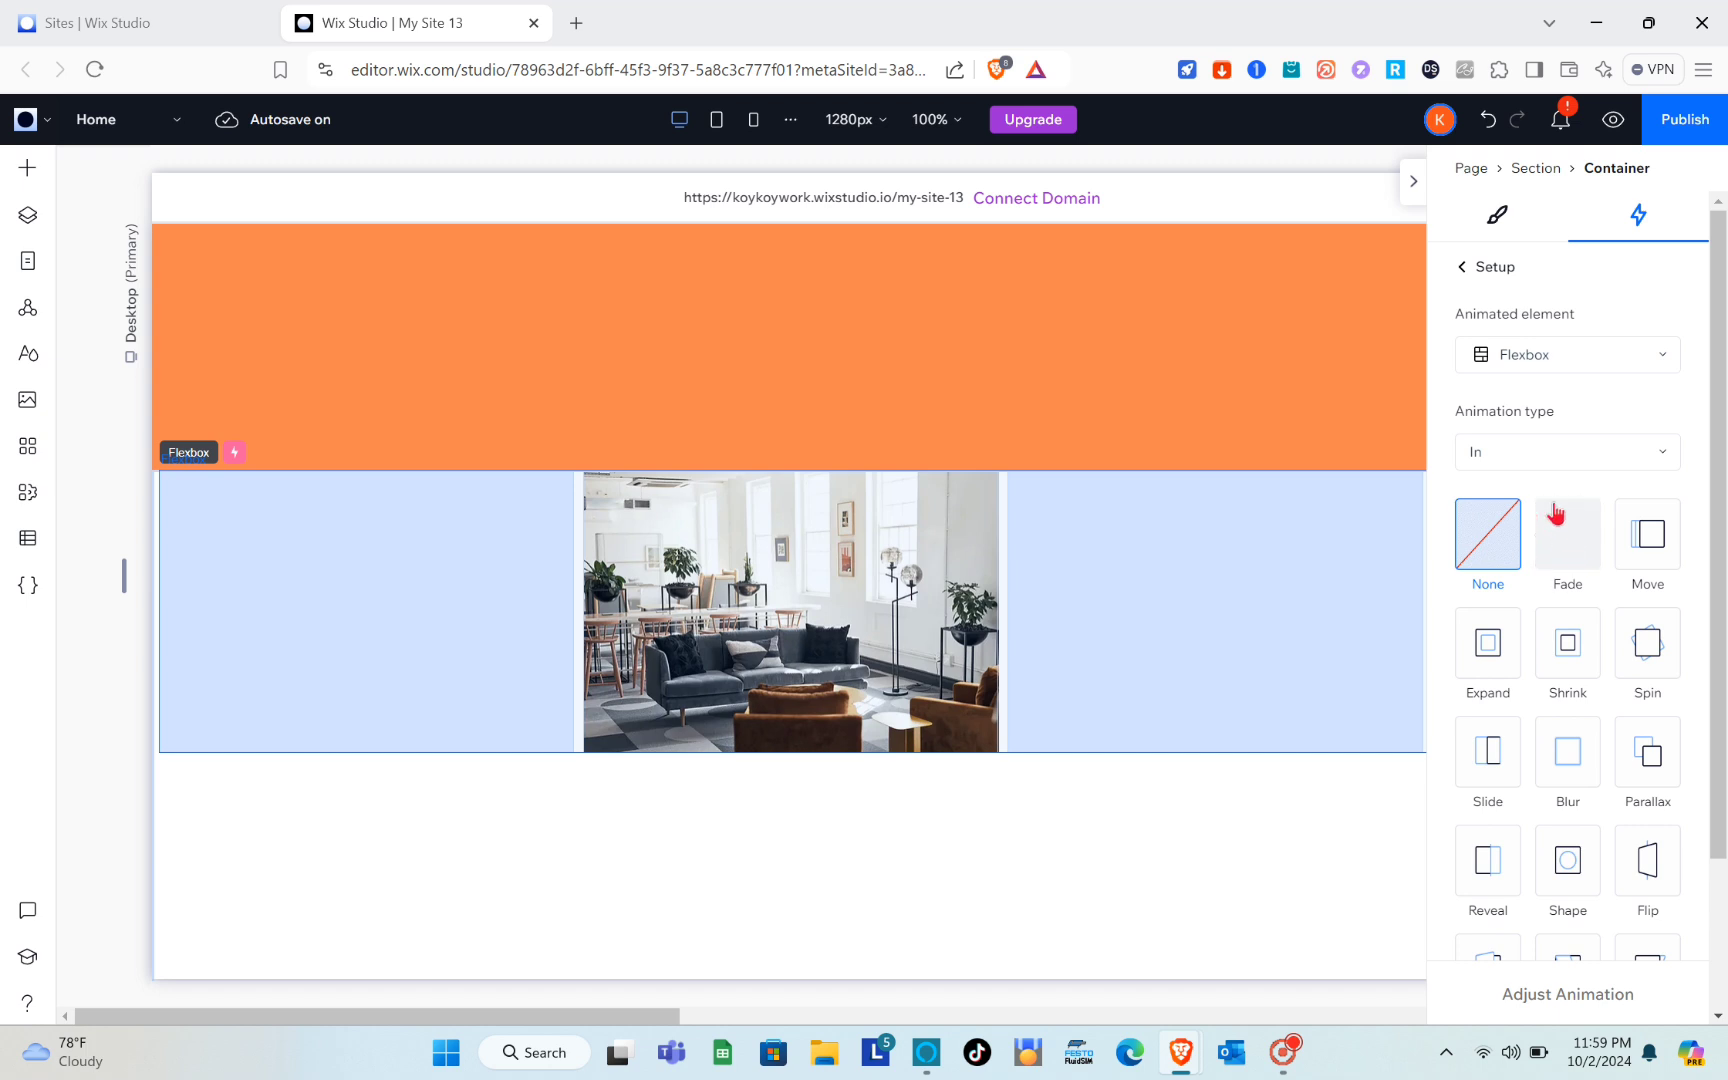
pyautogui.click(1532, 454)
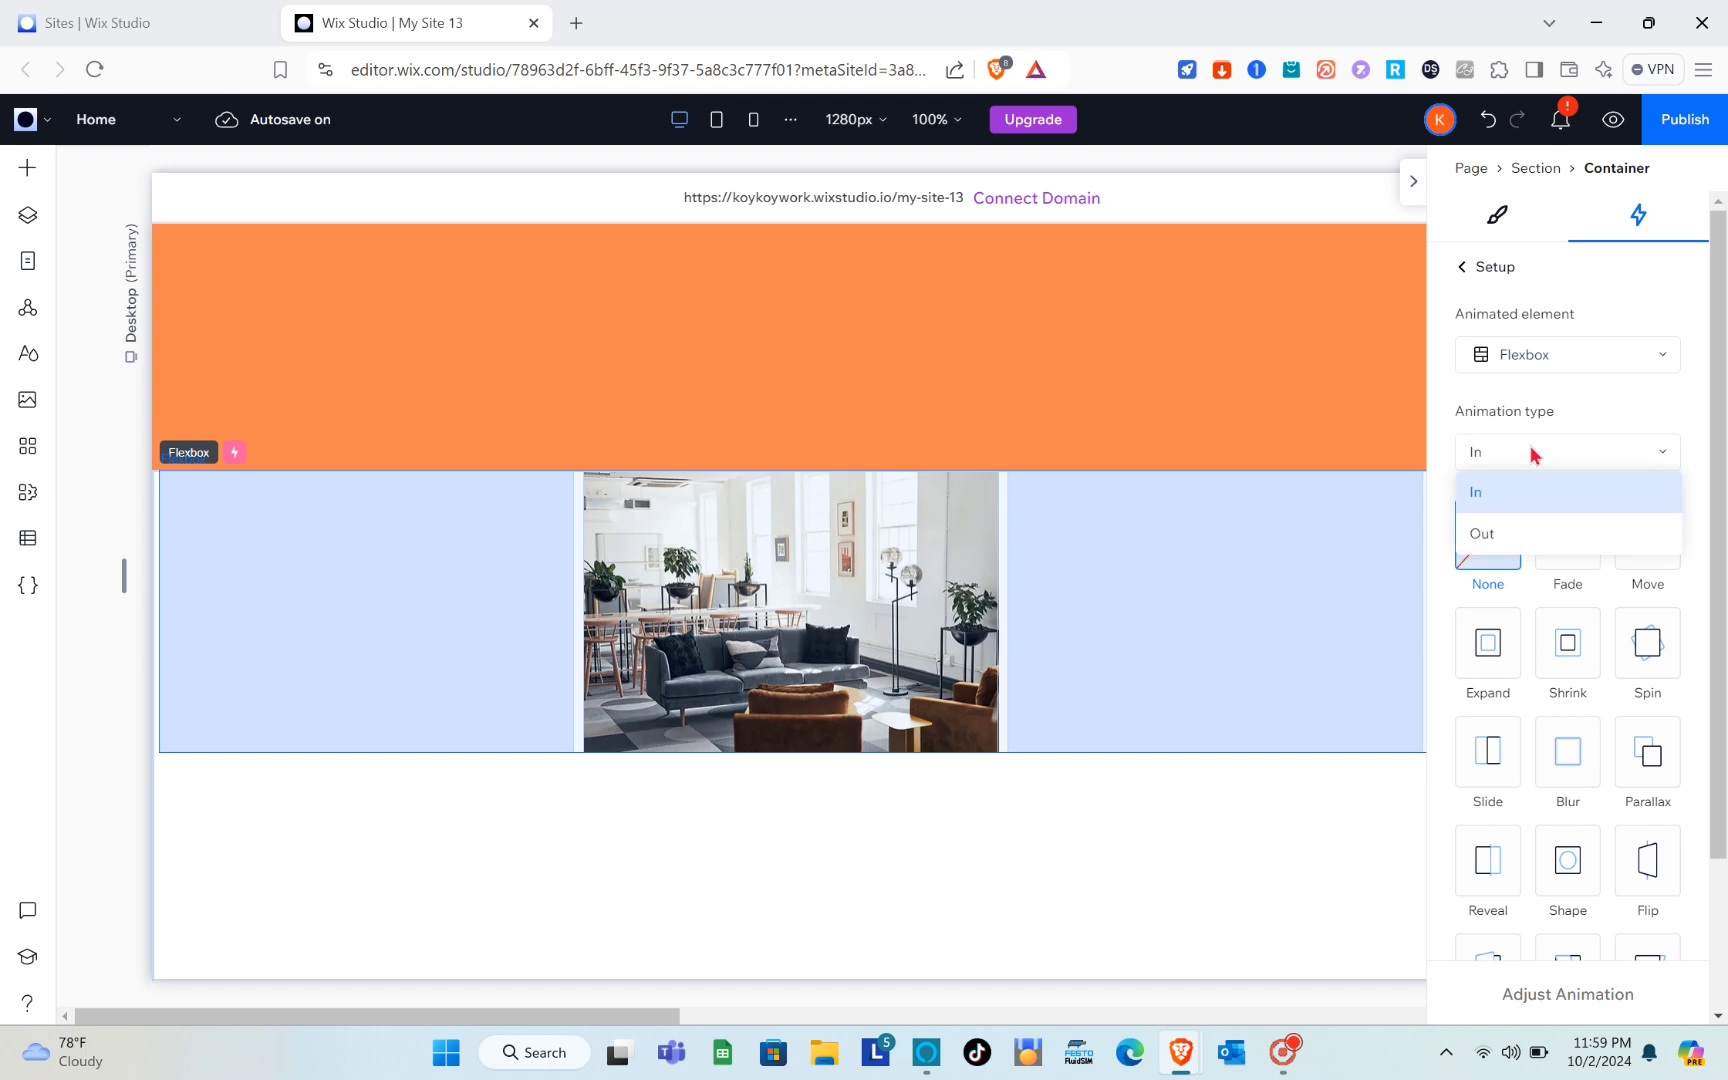
pyautogui.click(1532, 454)
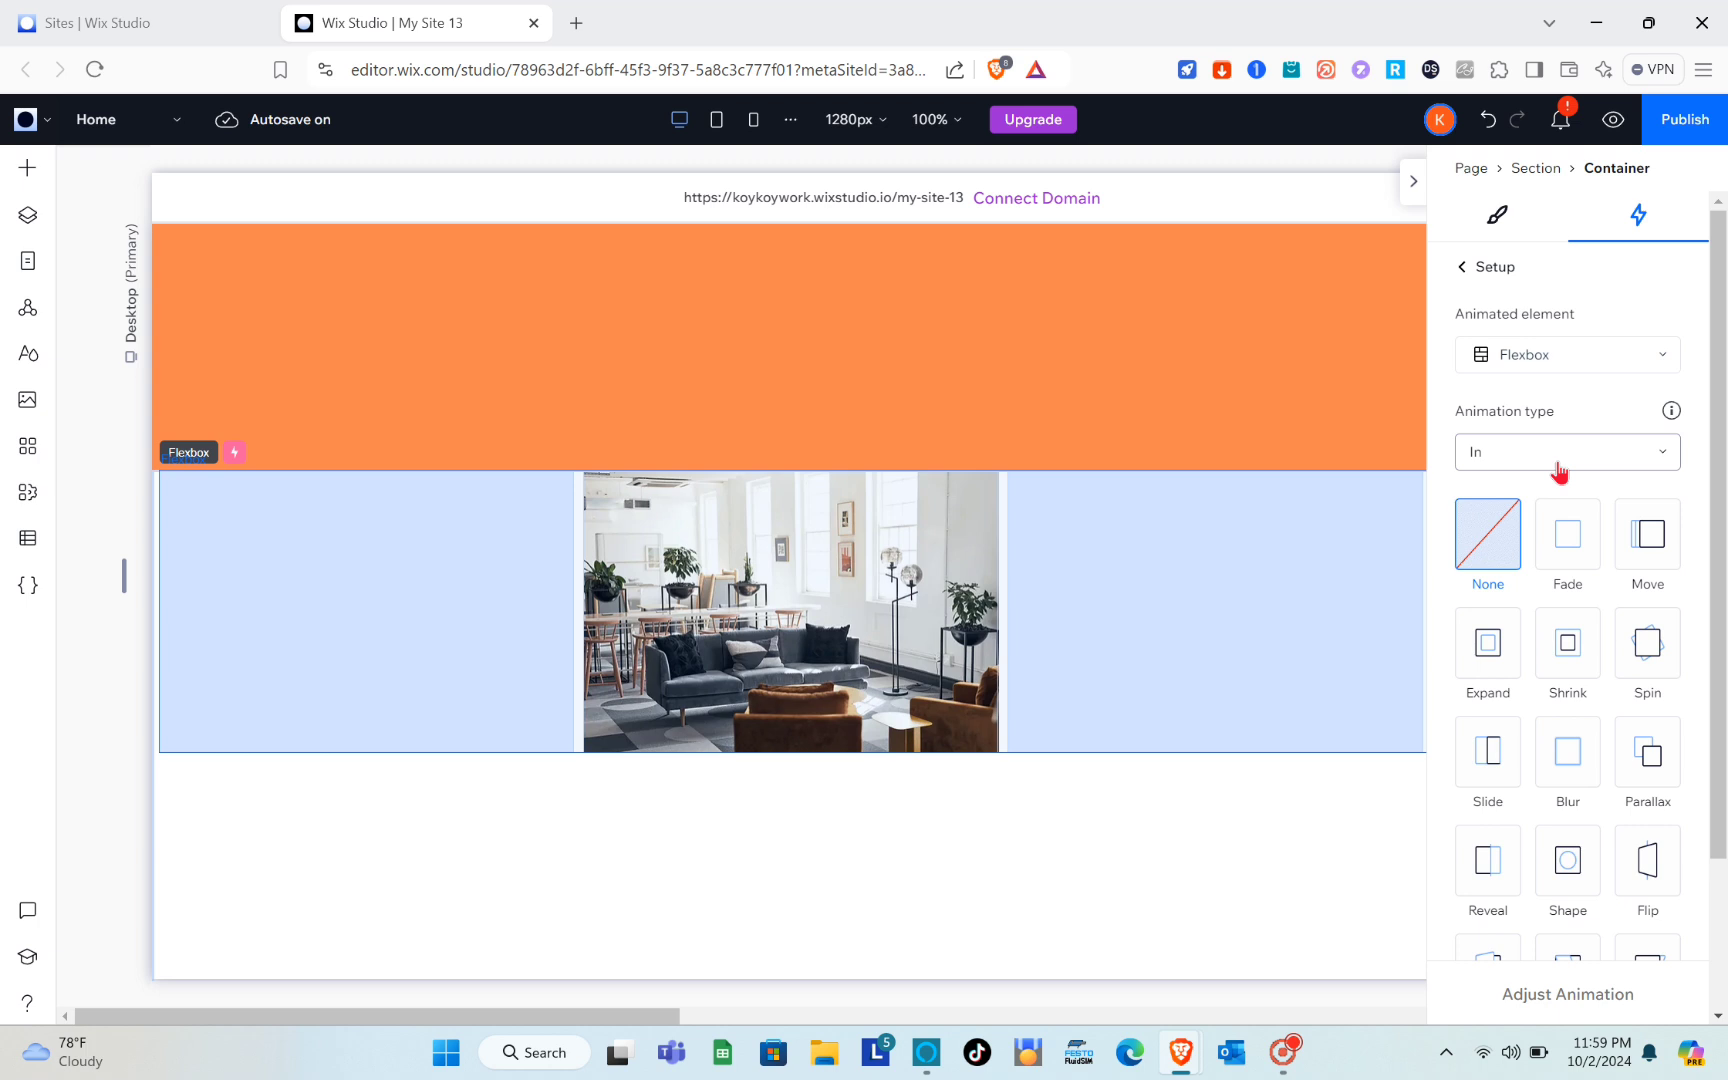
pyautogui.click(1647, 537)
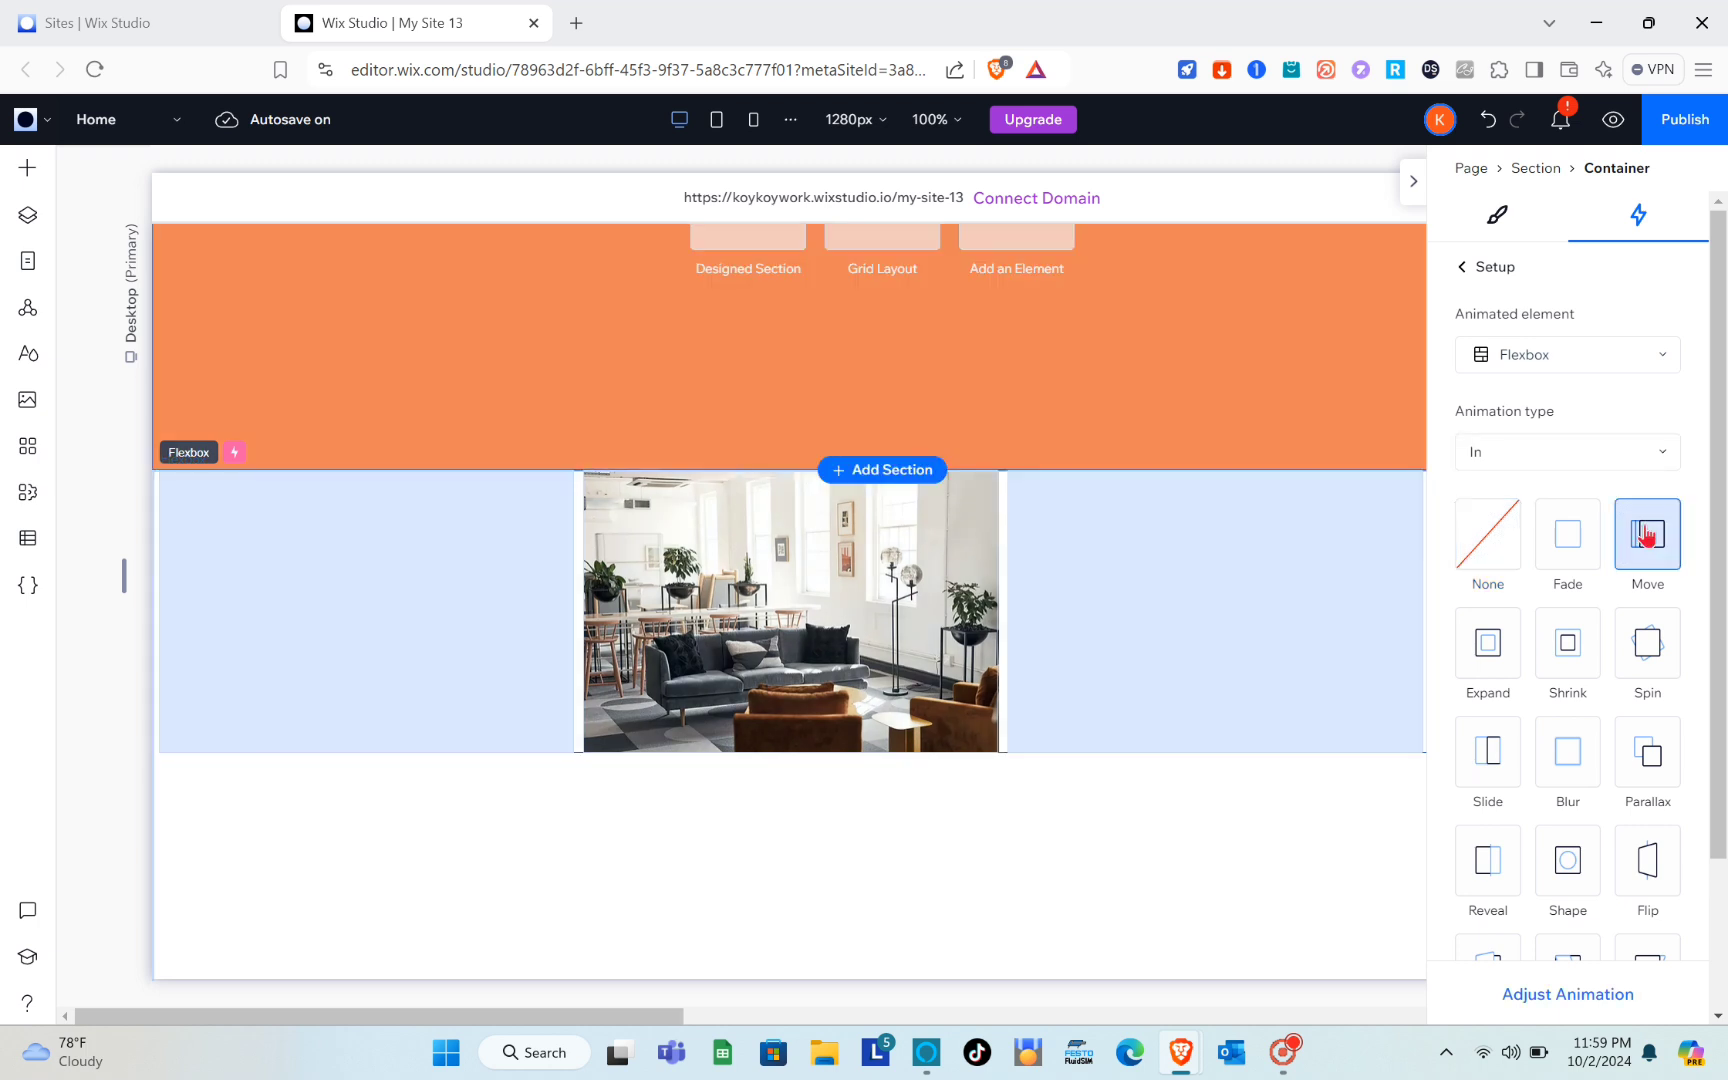
# Step: Adjust the Move animation to a 270° angle, 100 vw distance, and a 0–100% animation area
pyautogui.click(1551, 995)
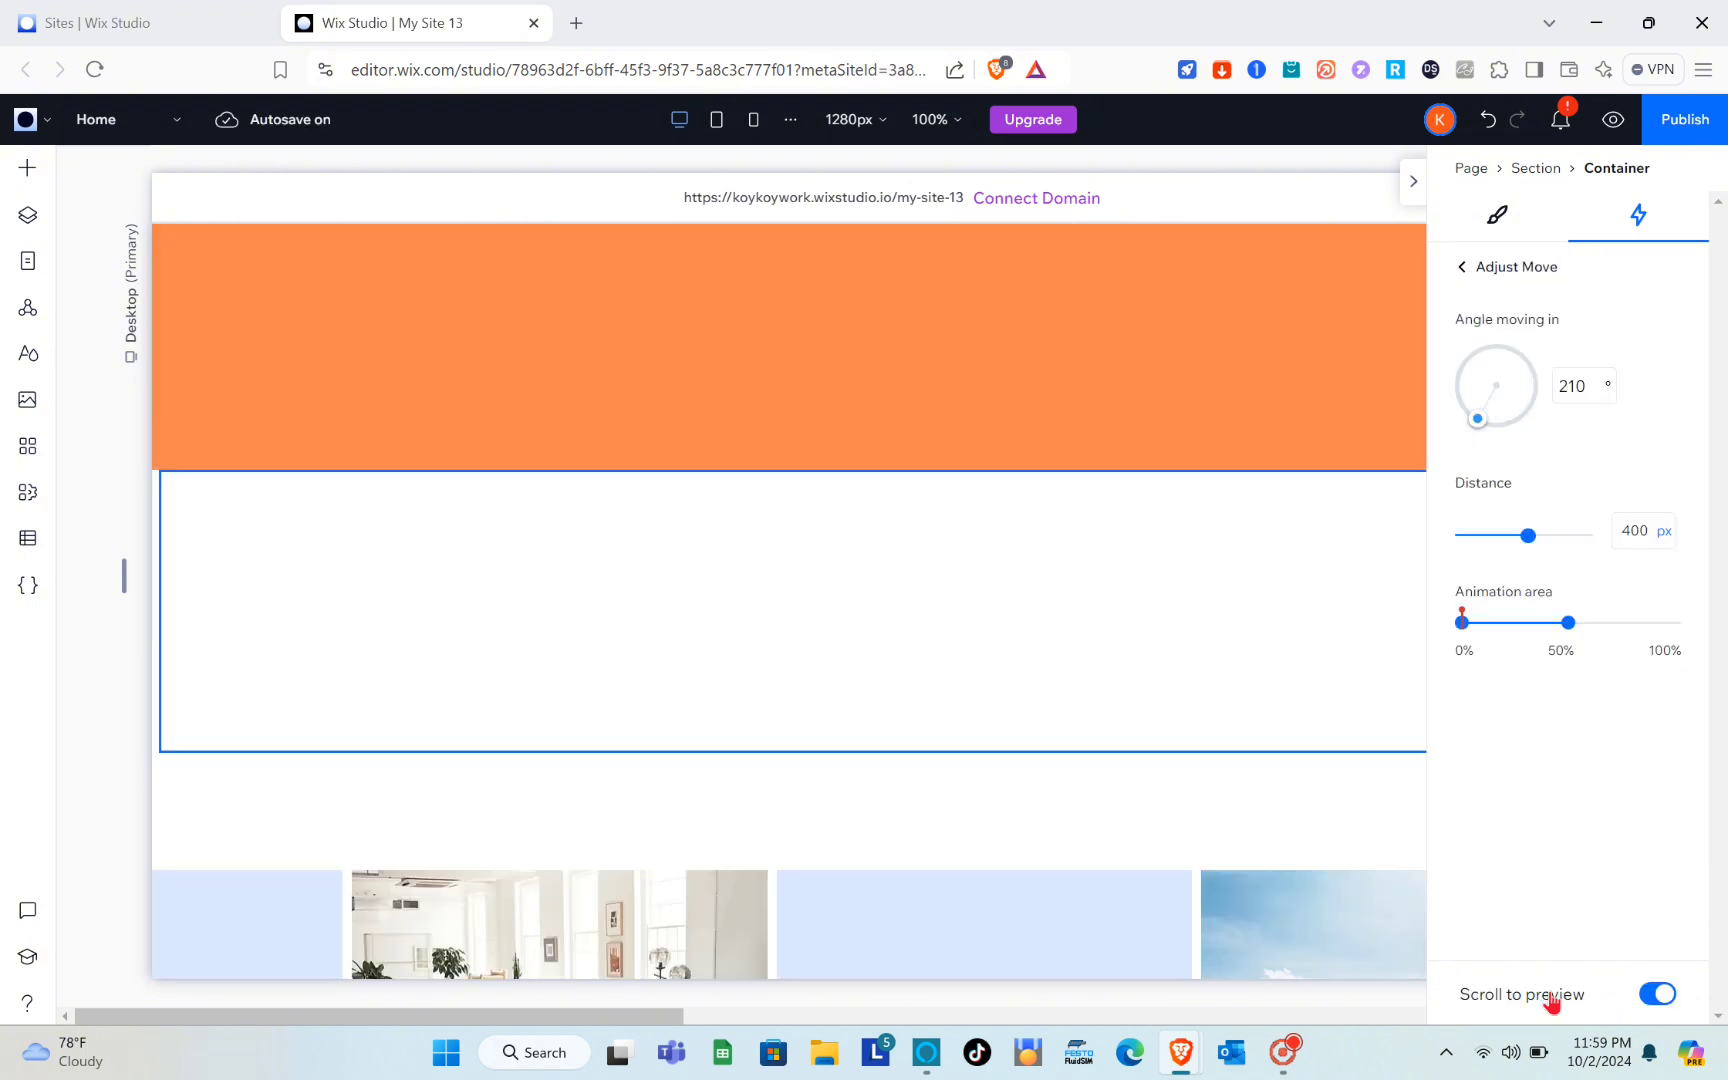
pyautogui.click(1572, 392)
pyautogui.write('270')
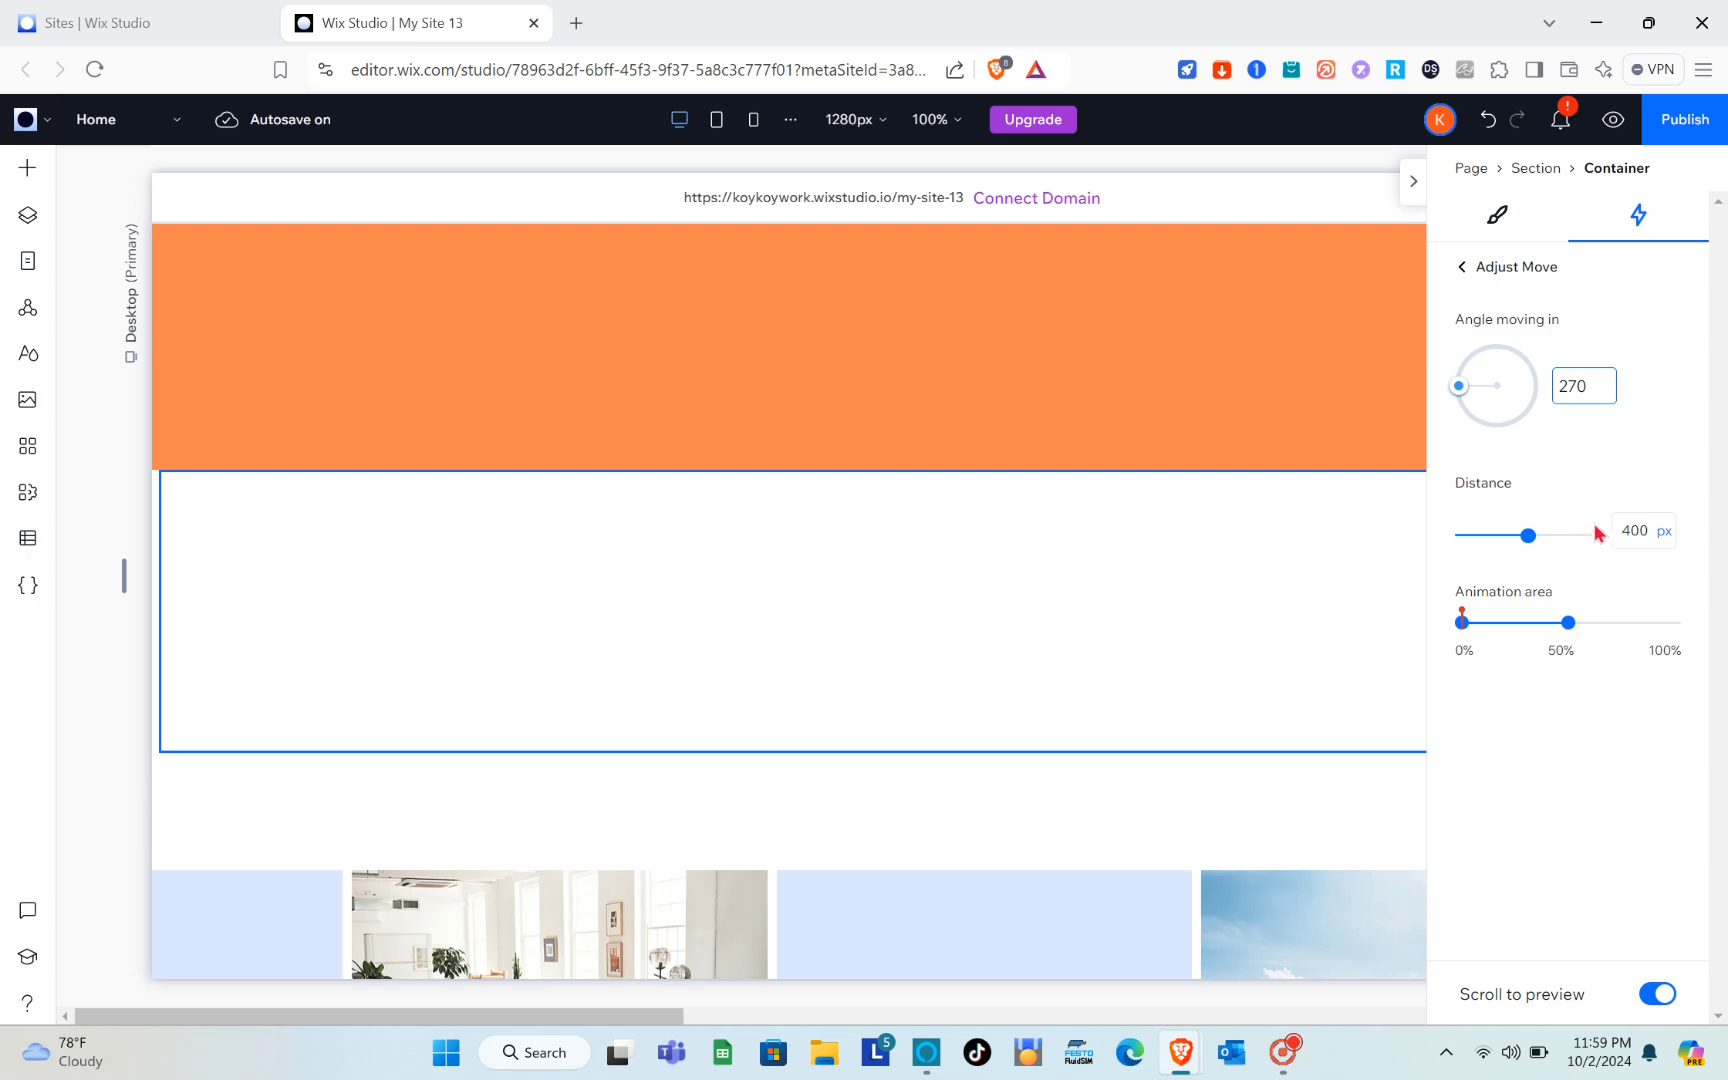
pyautogui.click(1634, 530)
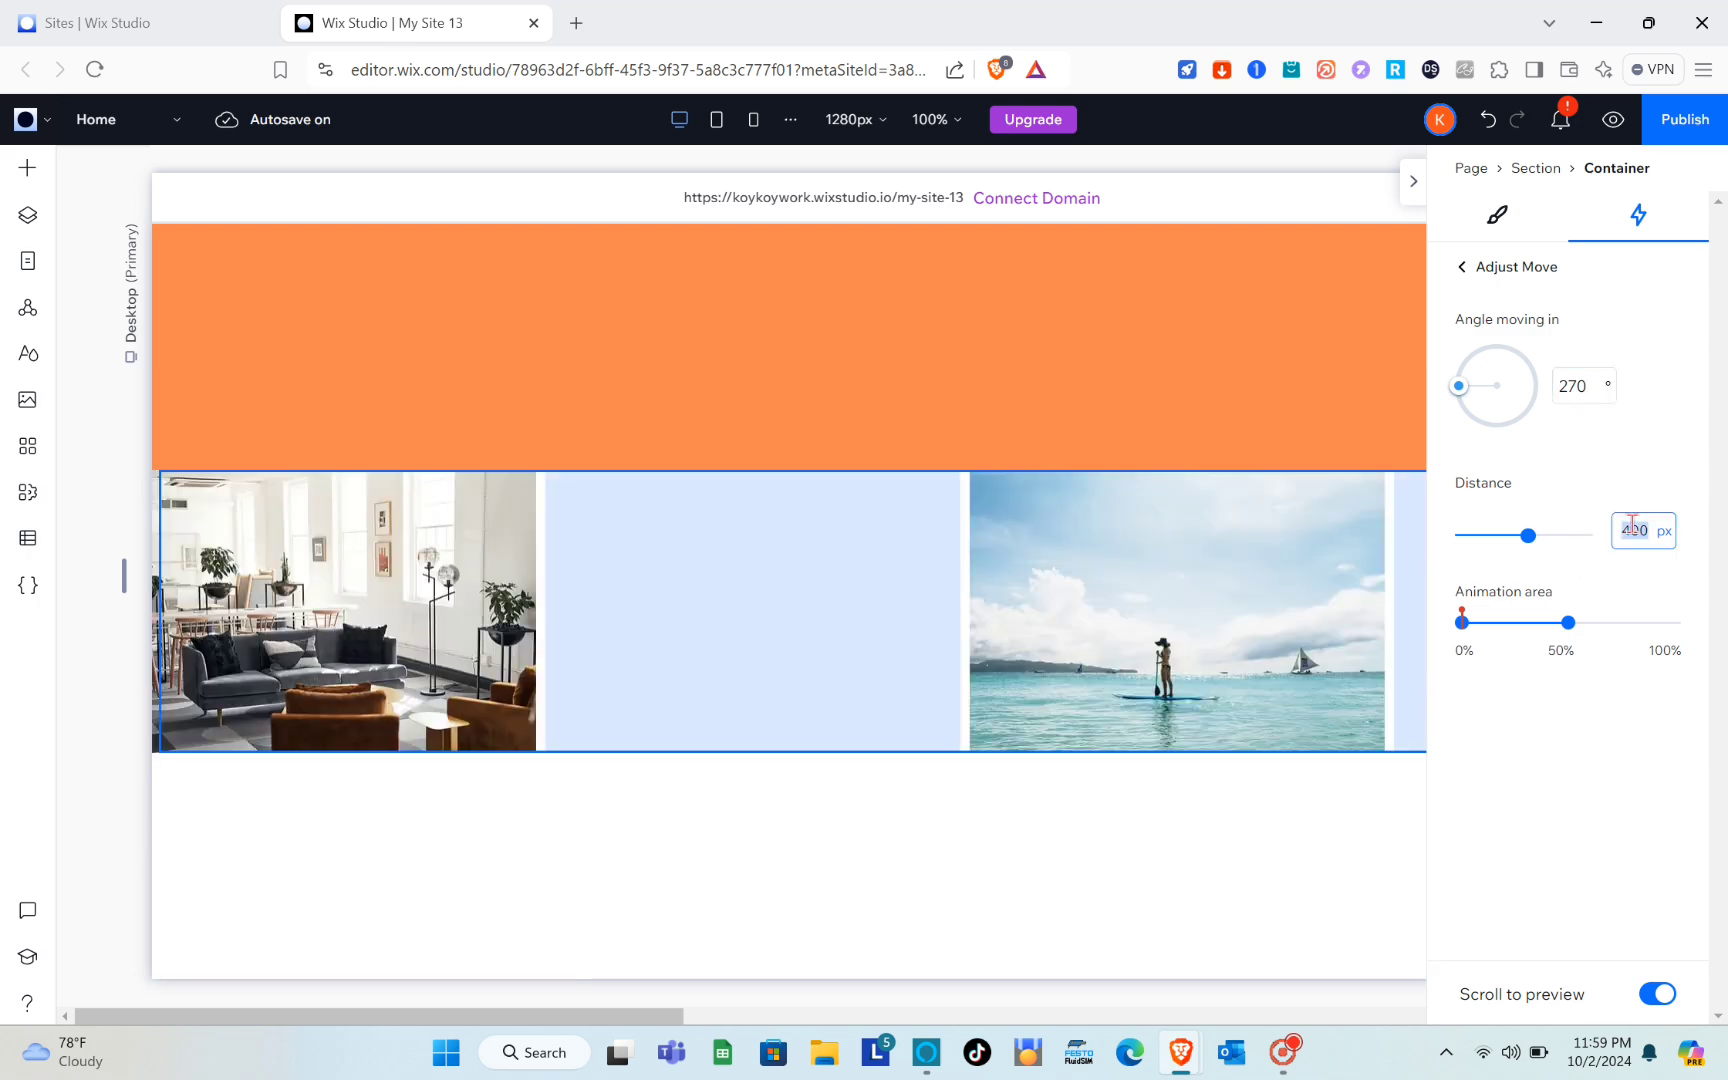
pyautogui.write('140')
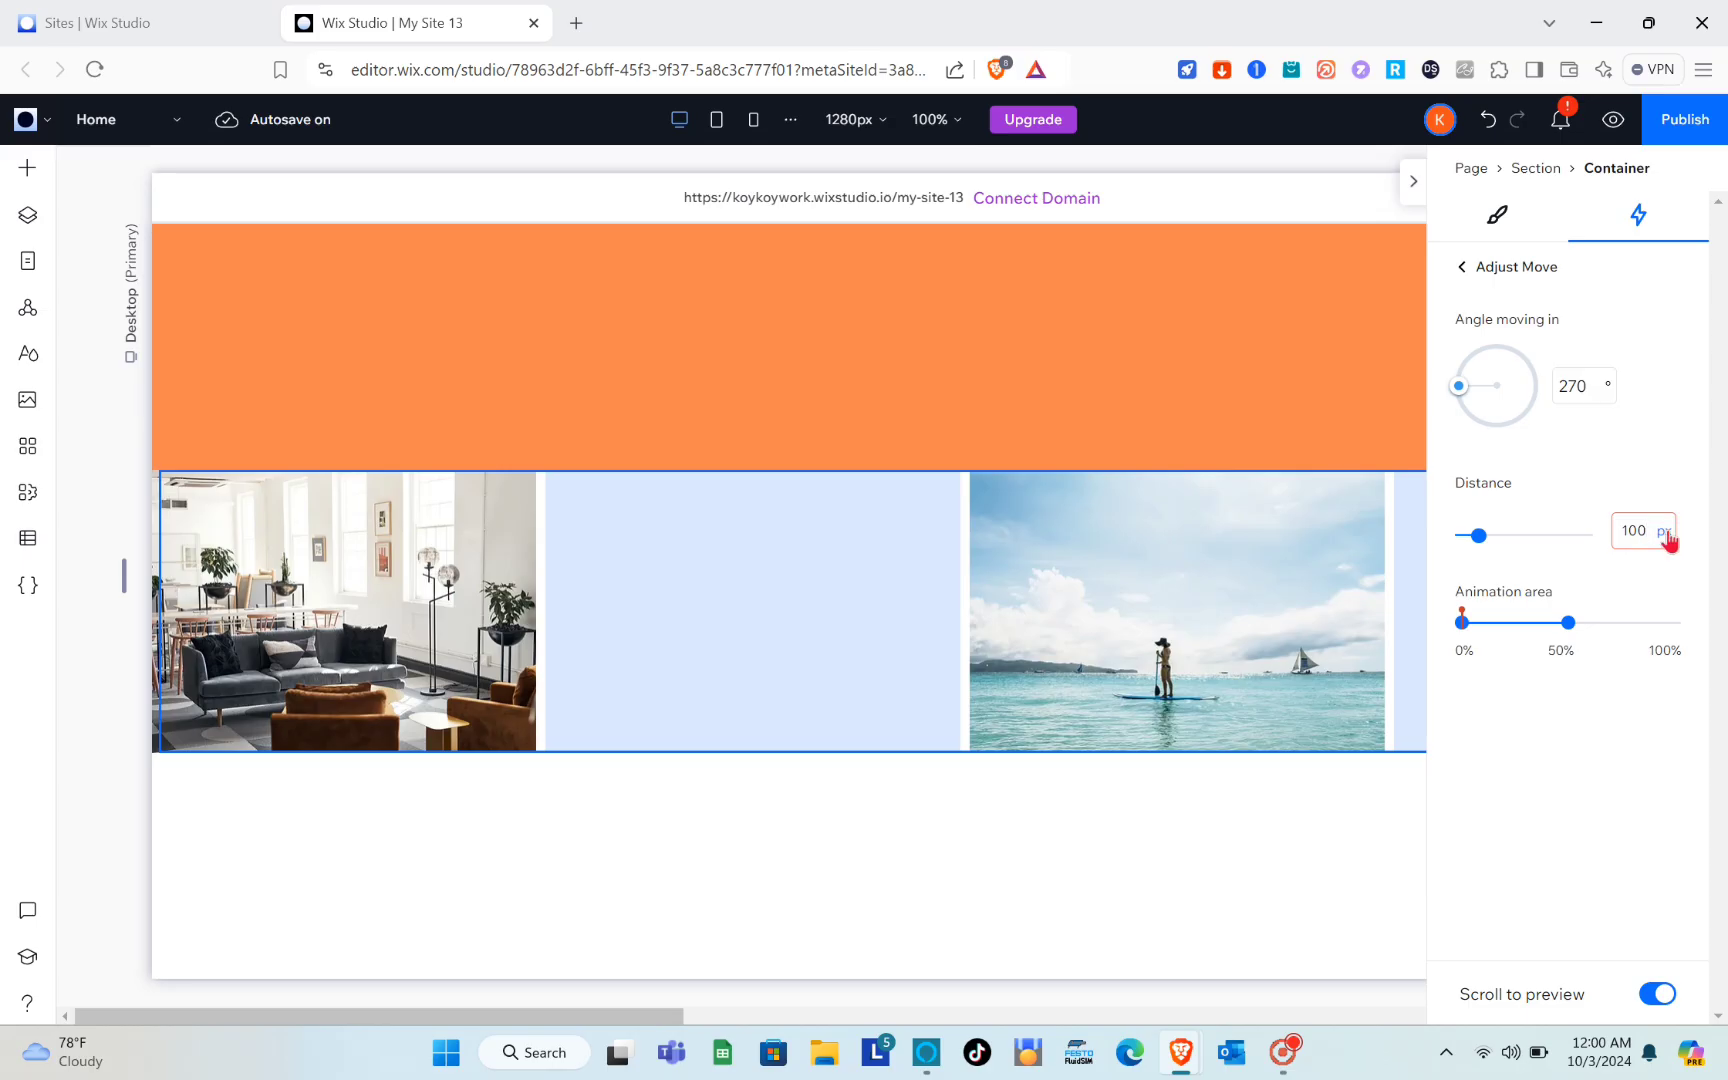
pyautogui.click(1668, 531)
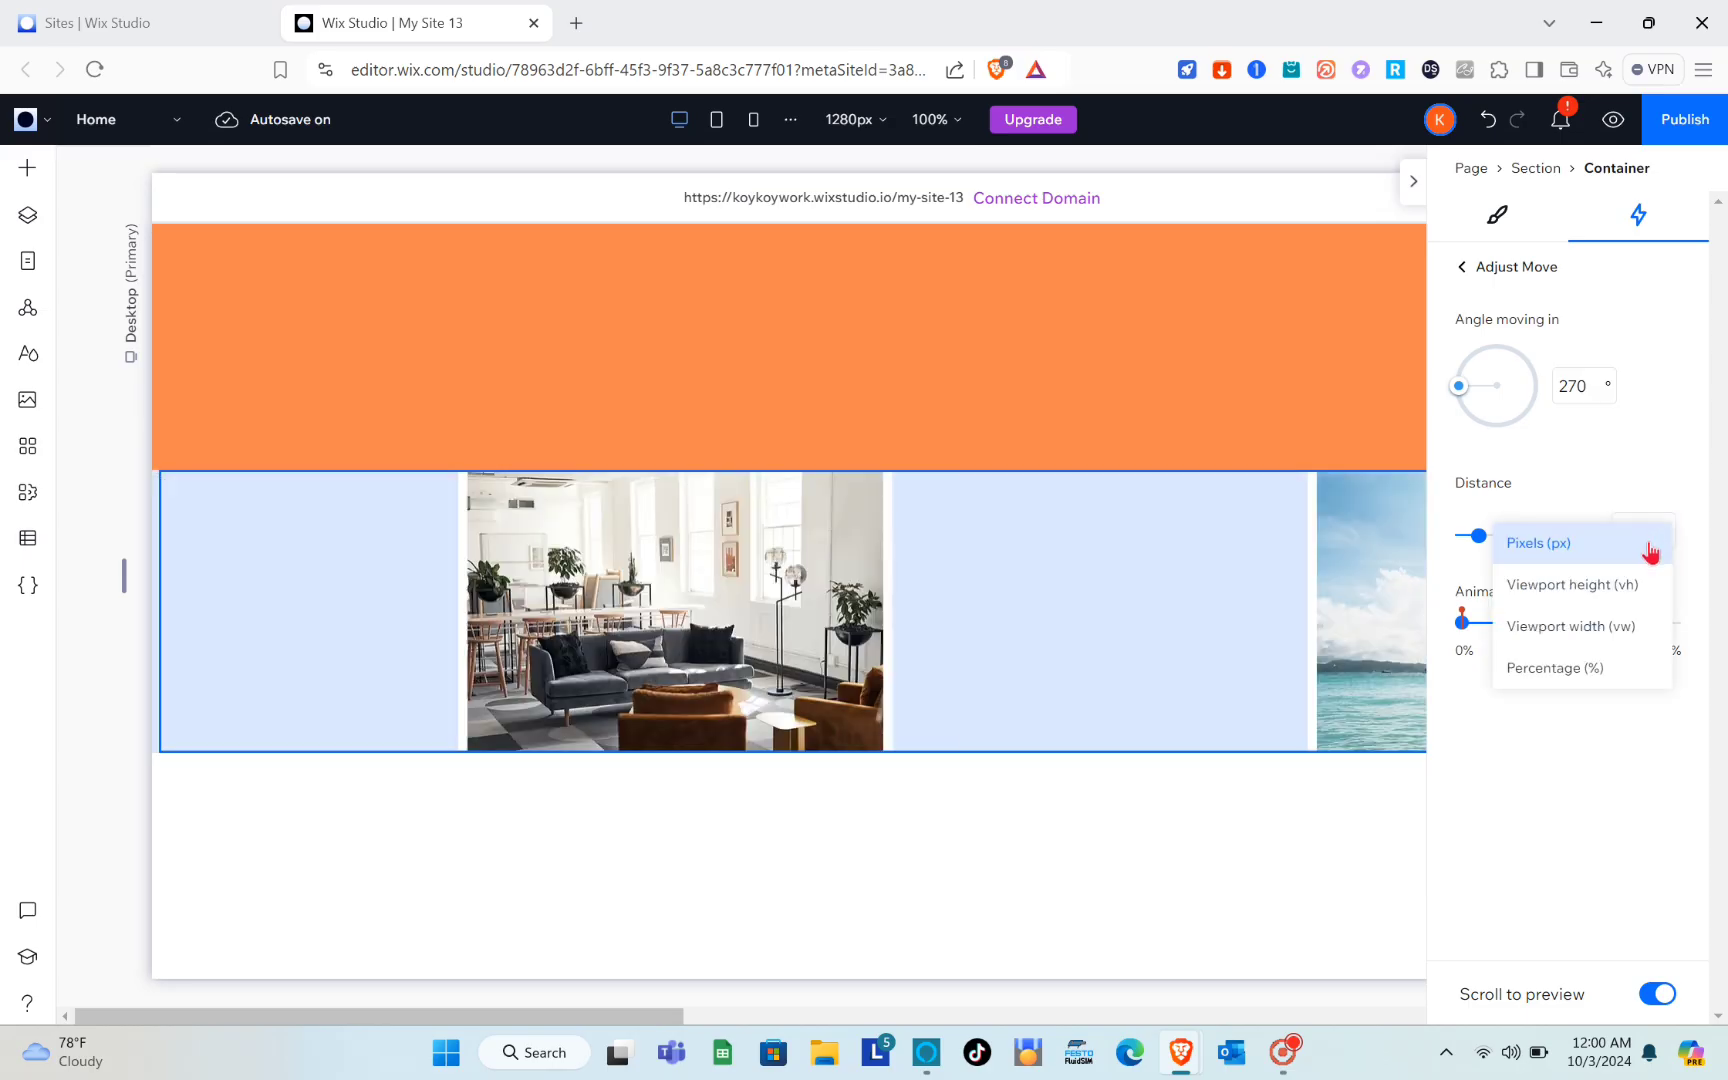
pyautogui.click(1608, 628)
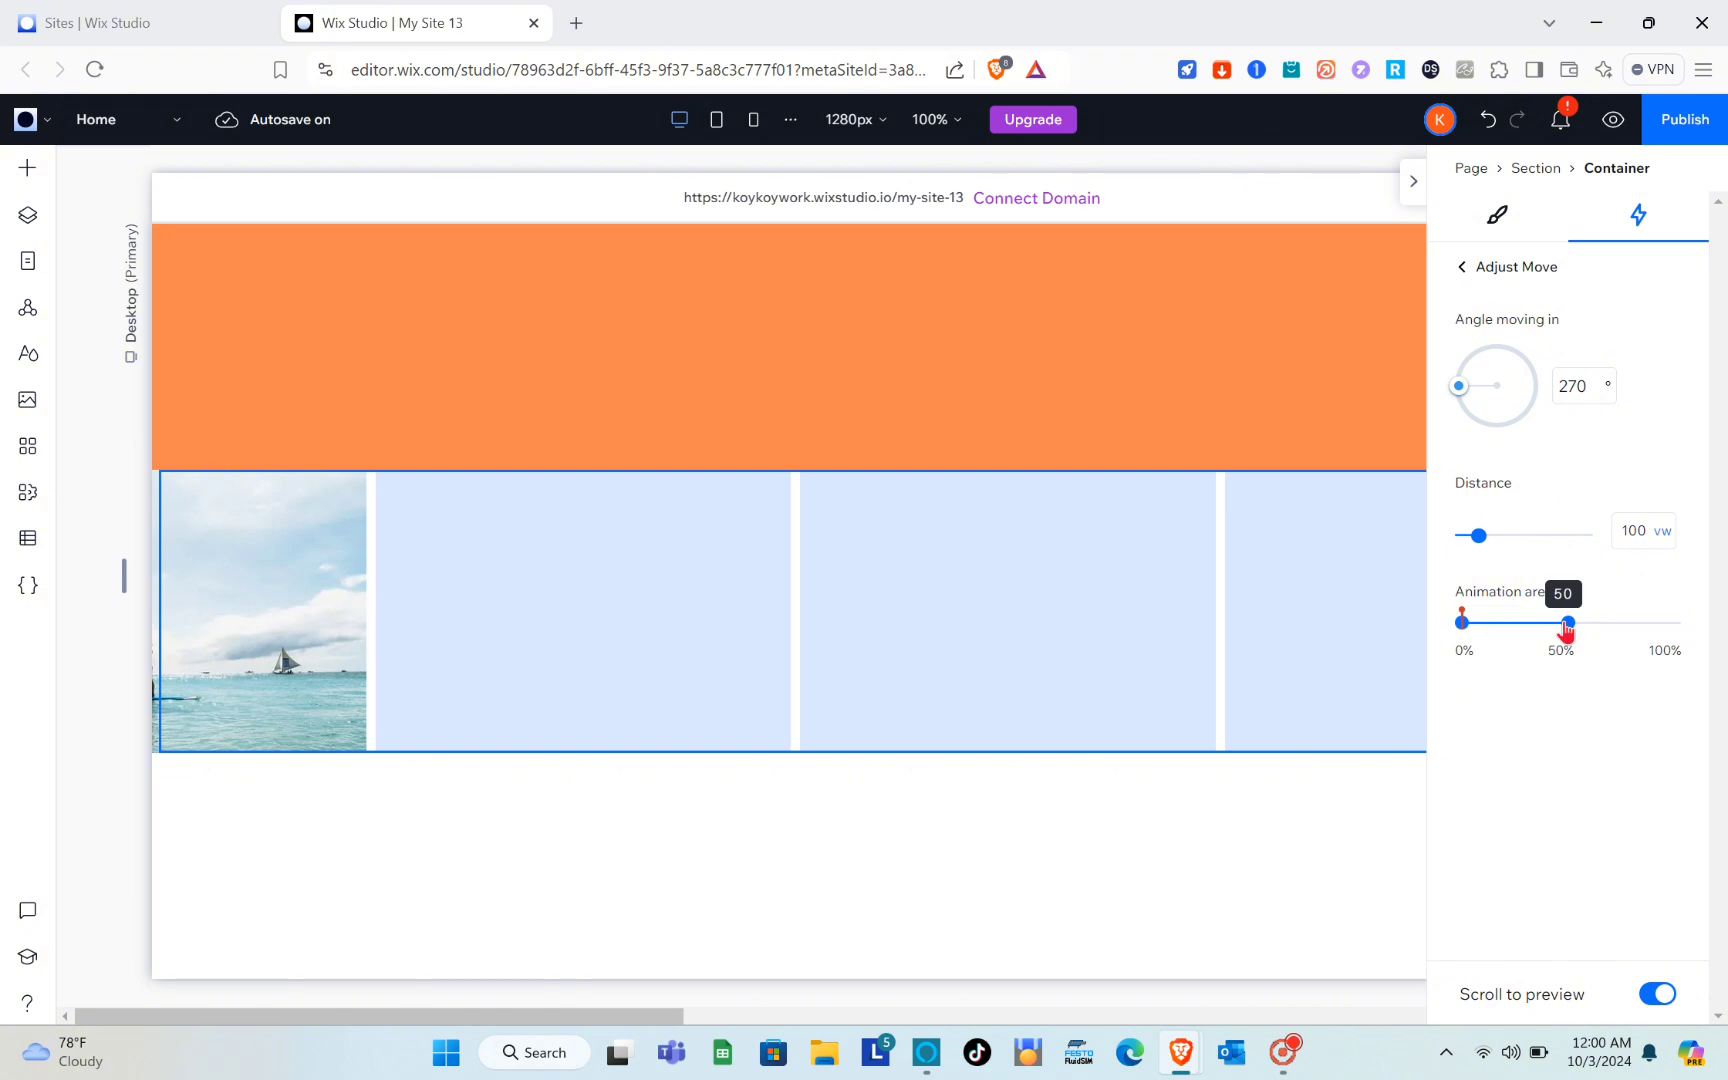
pyautogui.moveTo(1572, 622); pyautogui.dragTo(1724, 632)
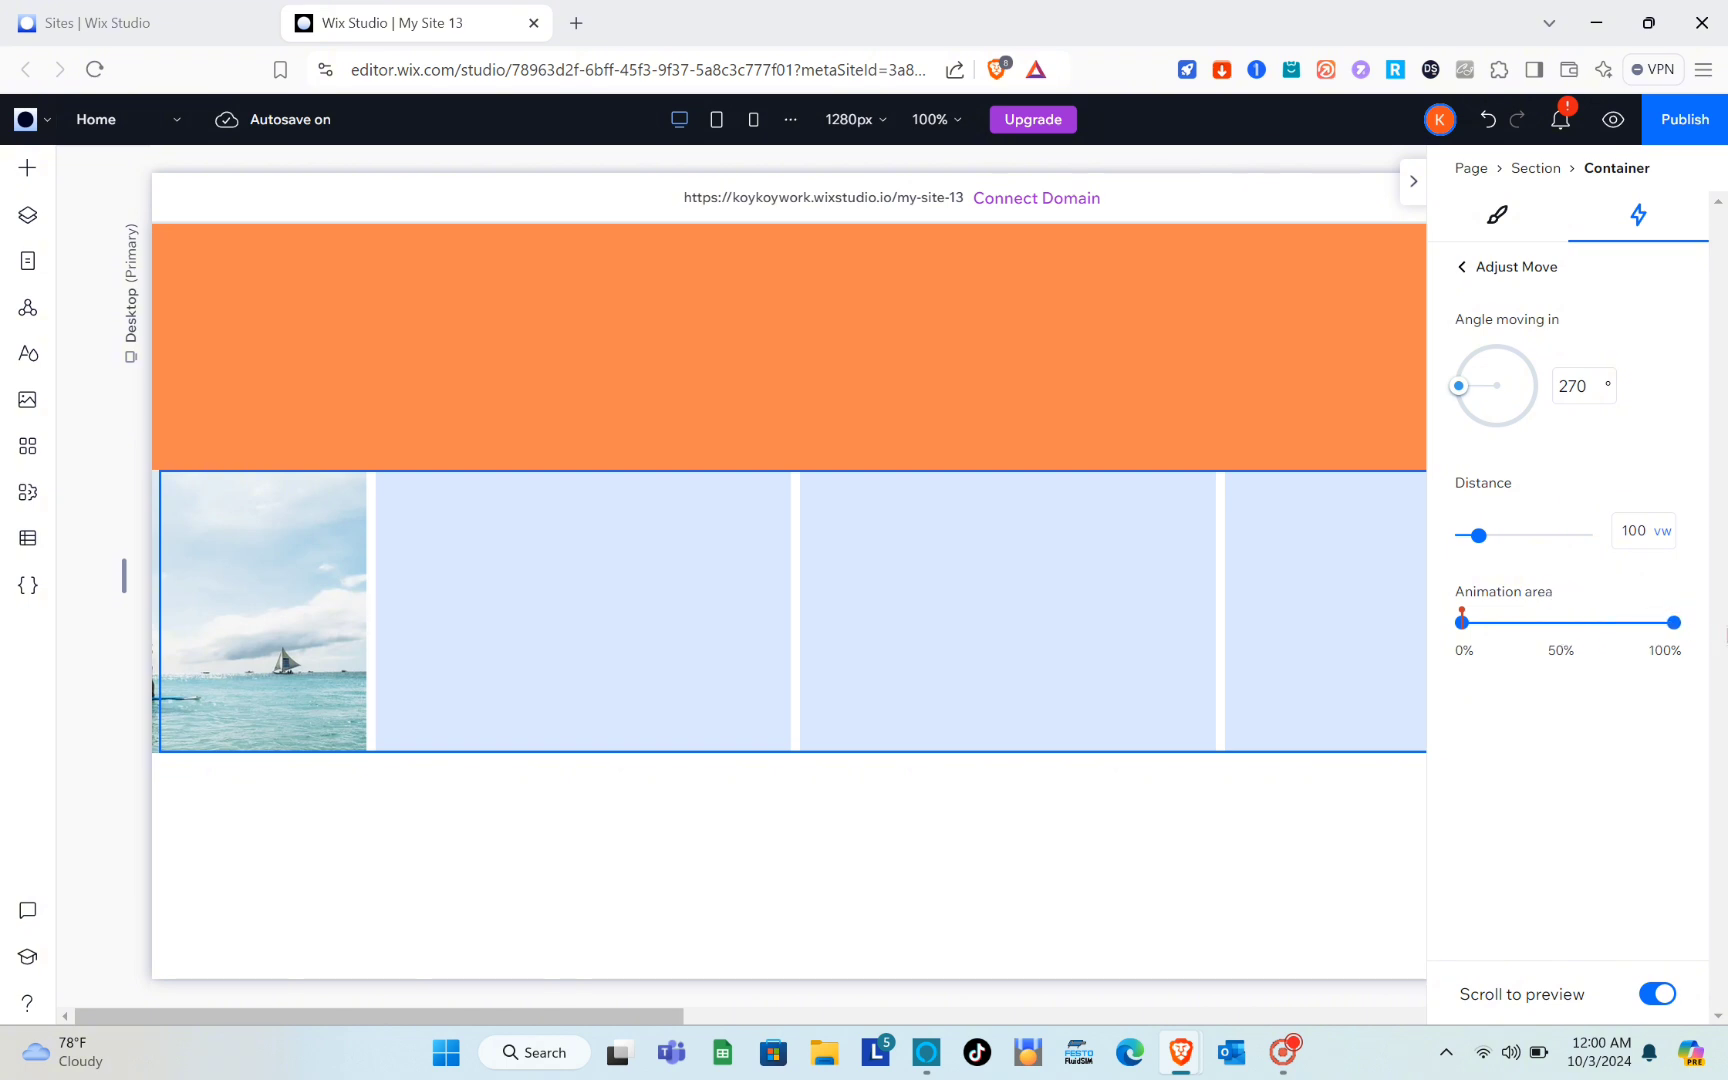
pyautogui.click(1410, 182)
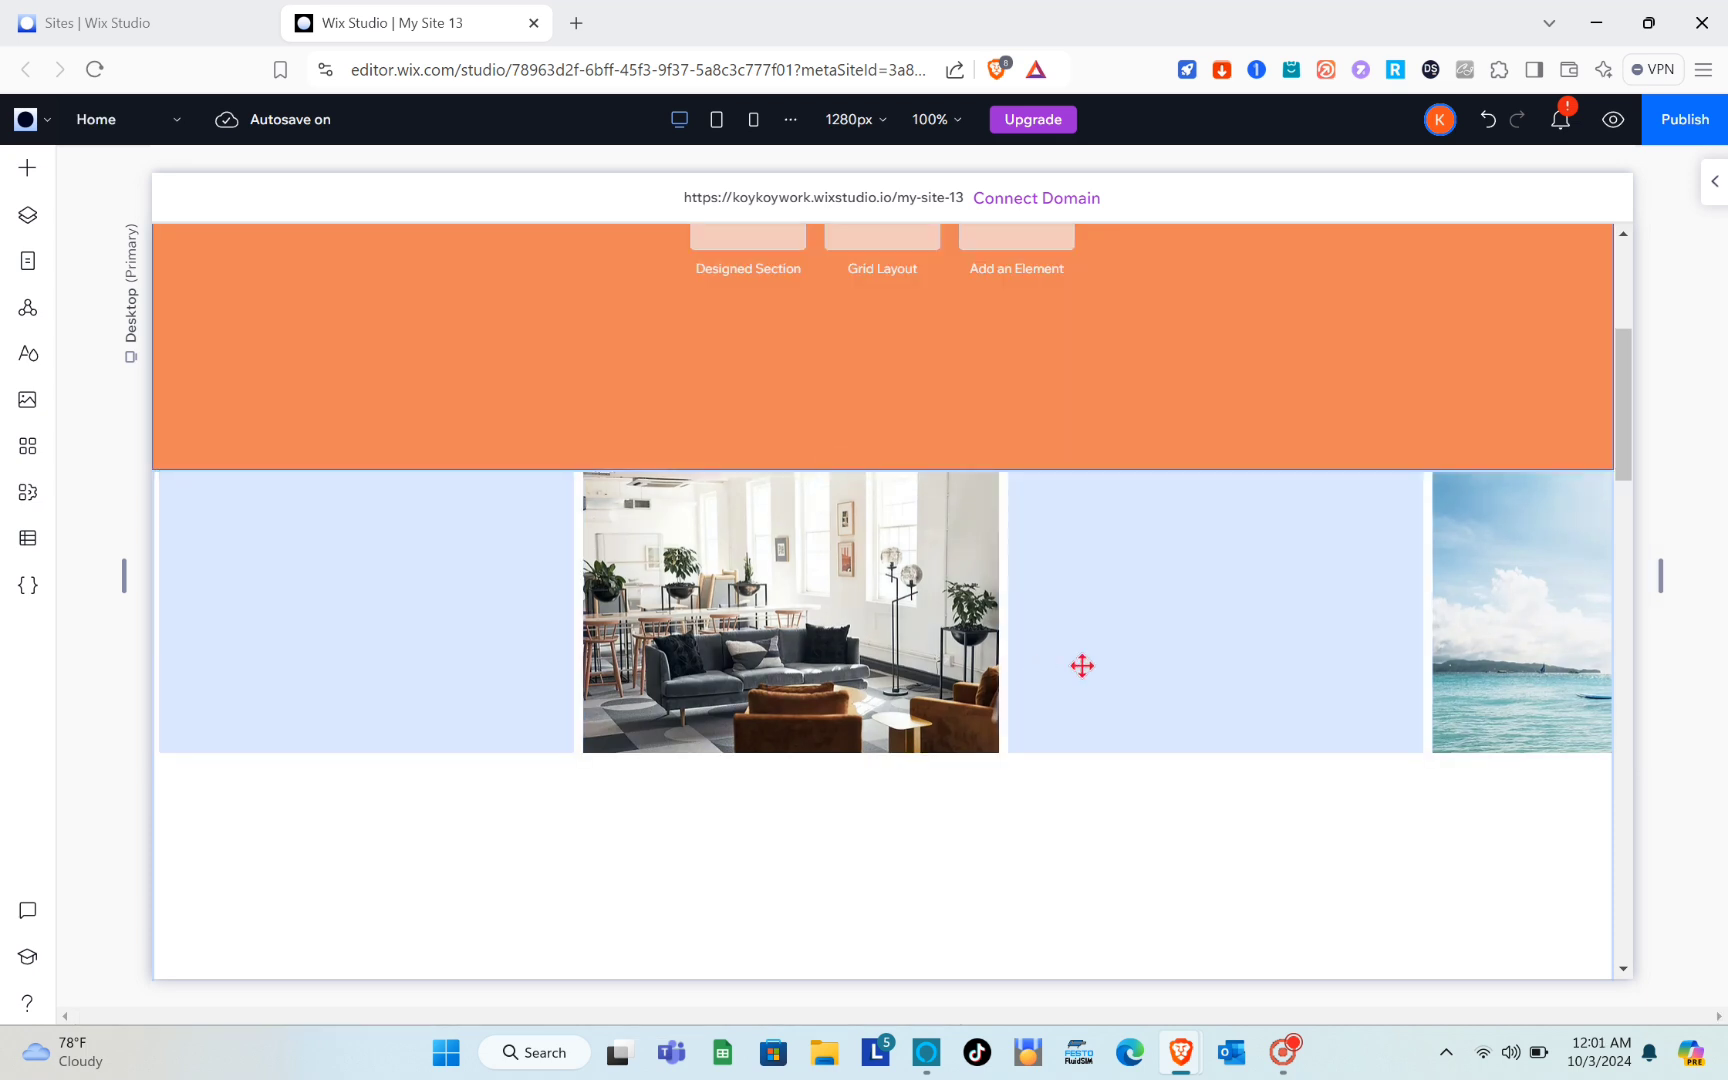
# Step: Set the image Flexbox's Position type to Sticky, pinned to the top with 0% offset
pyautogui.click(1708, 185)
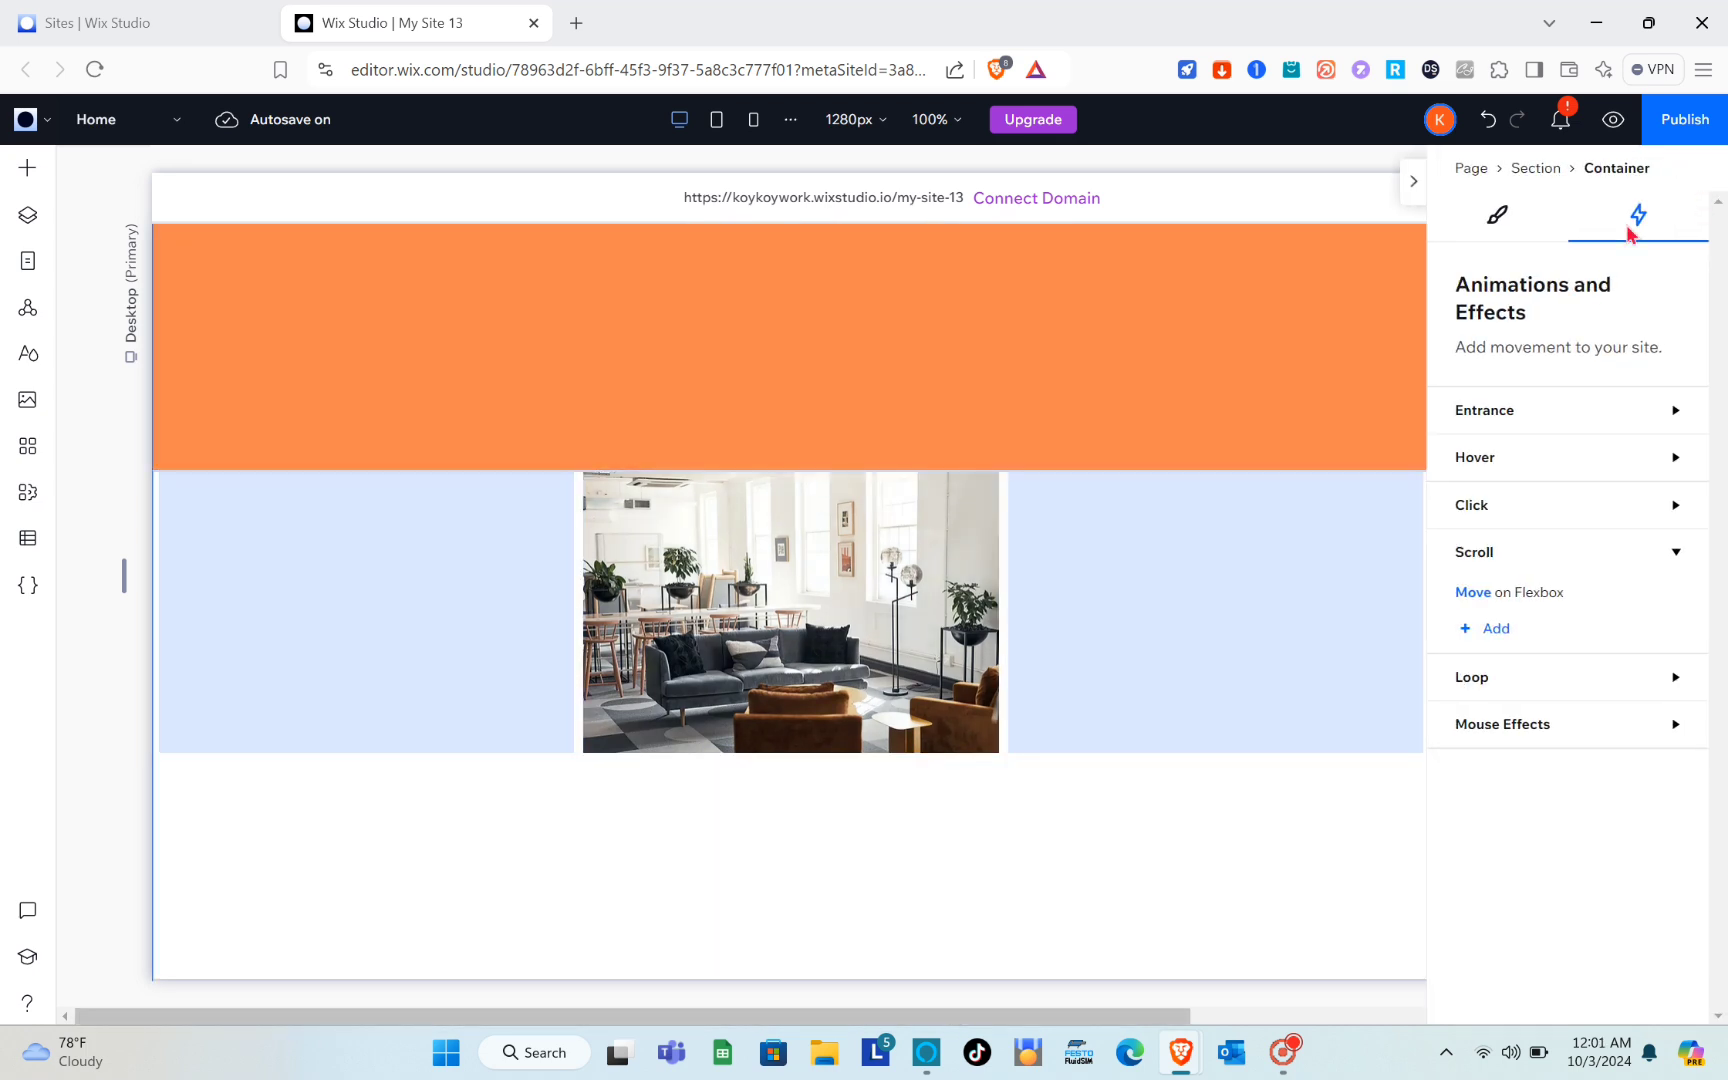
pyautogui.click(1499, 225)
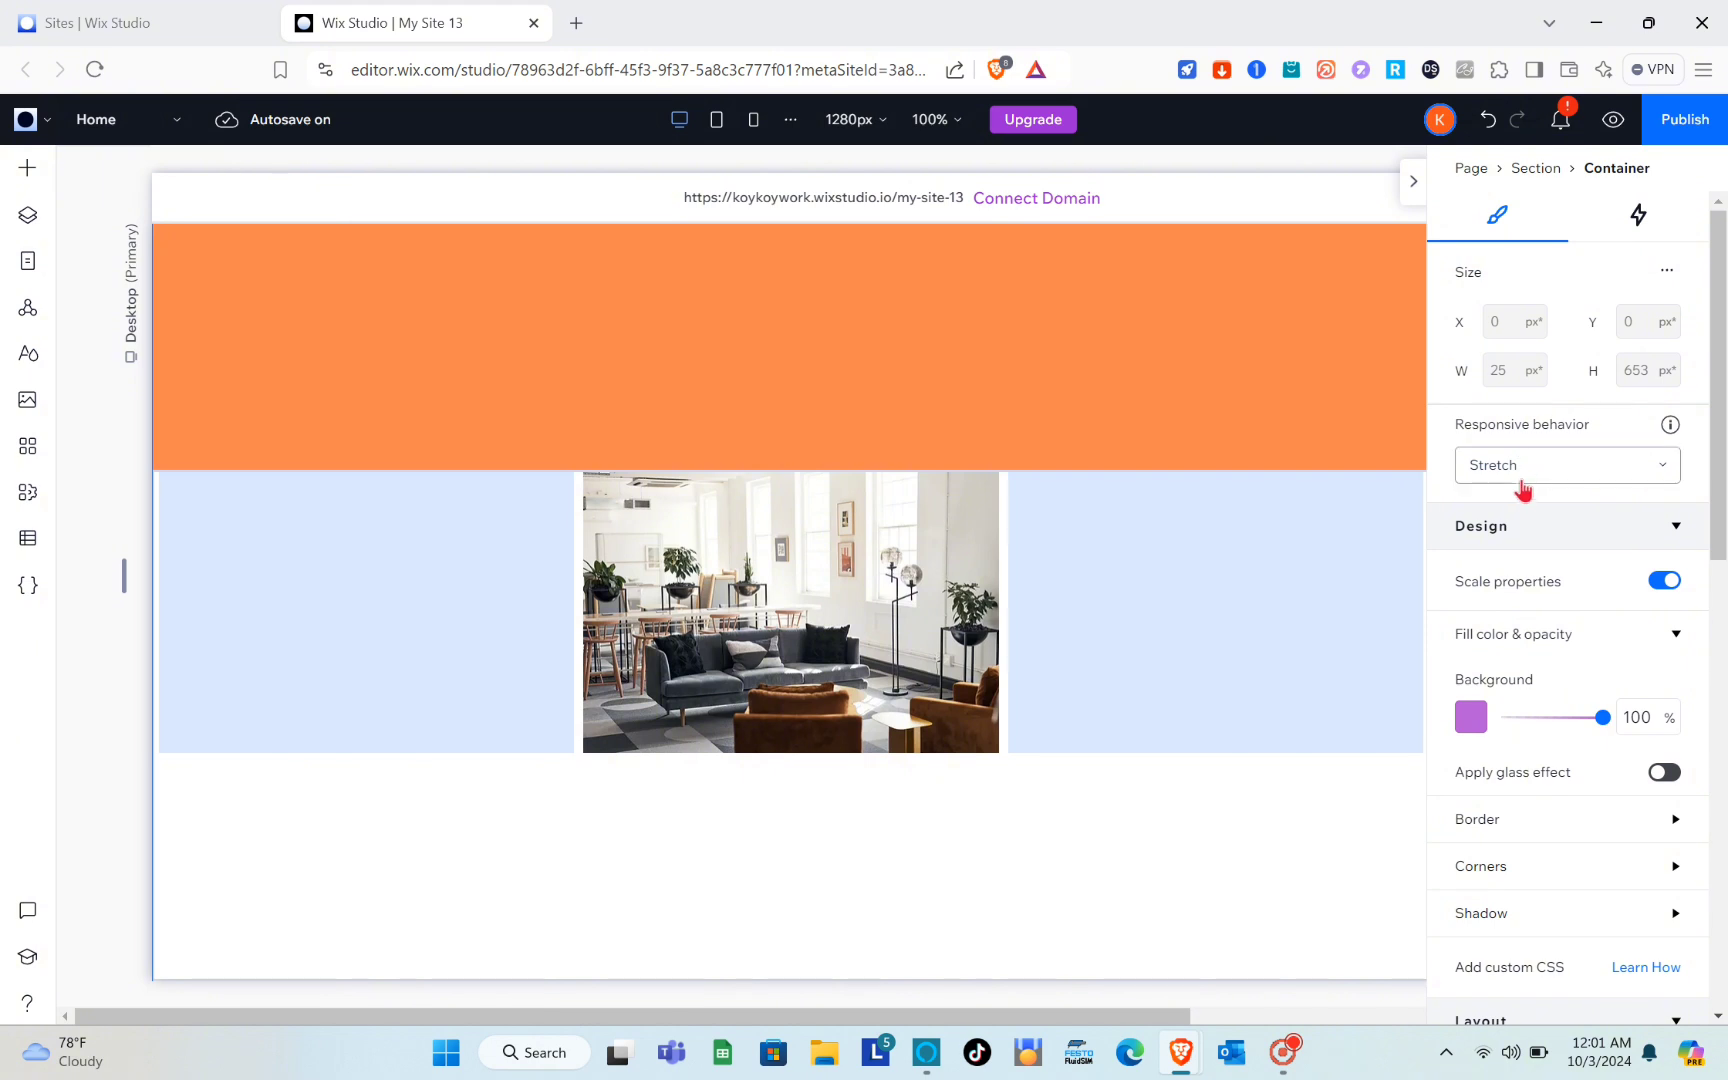
pyautogui.scroll(-5, 1530, 560)
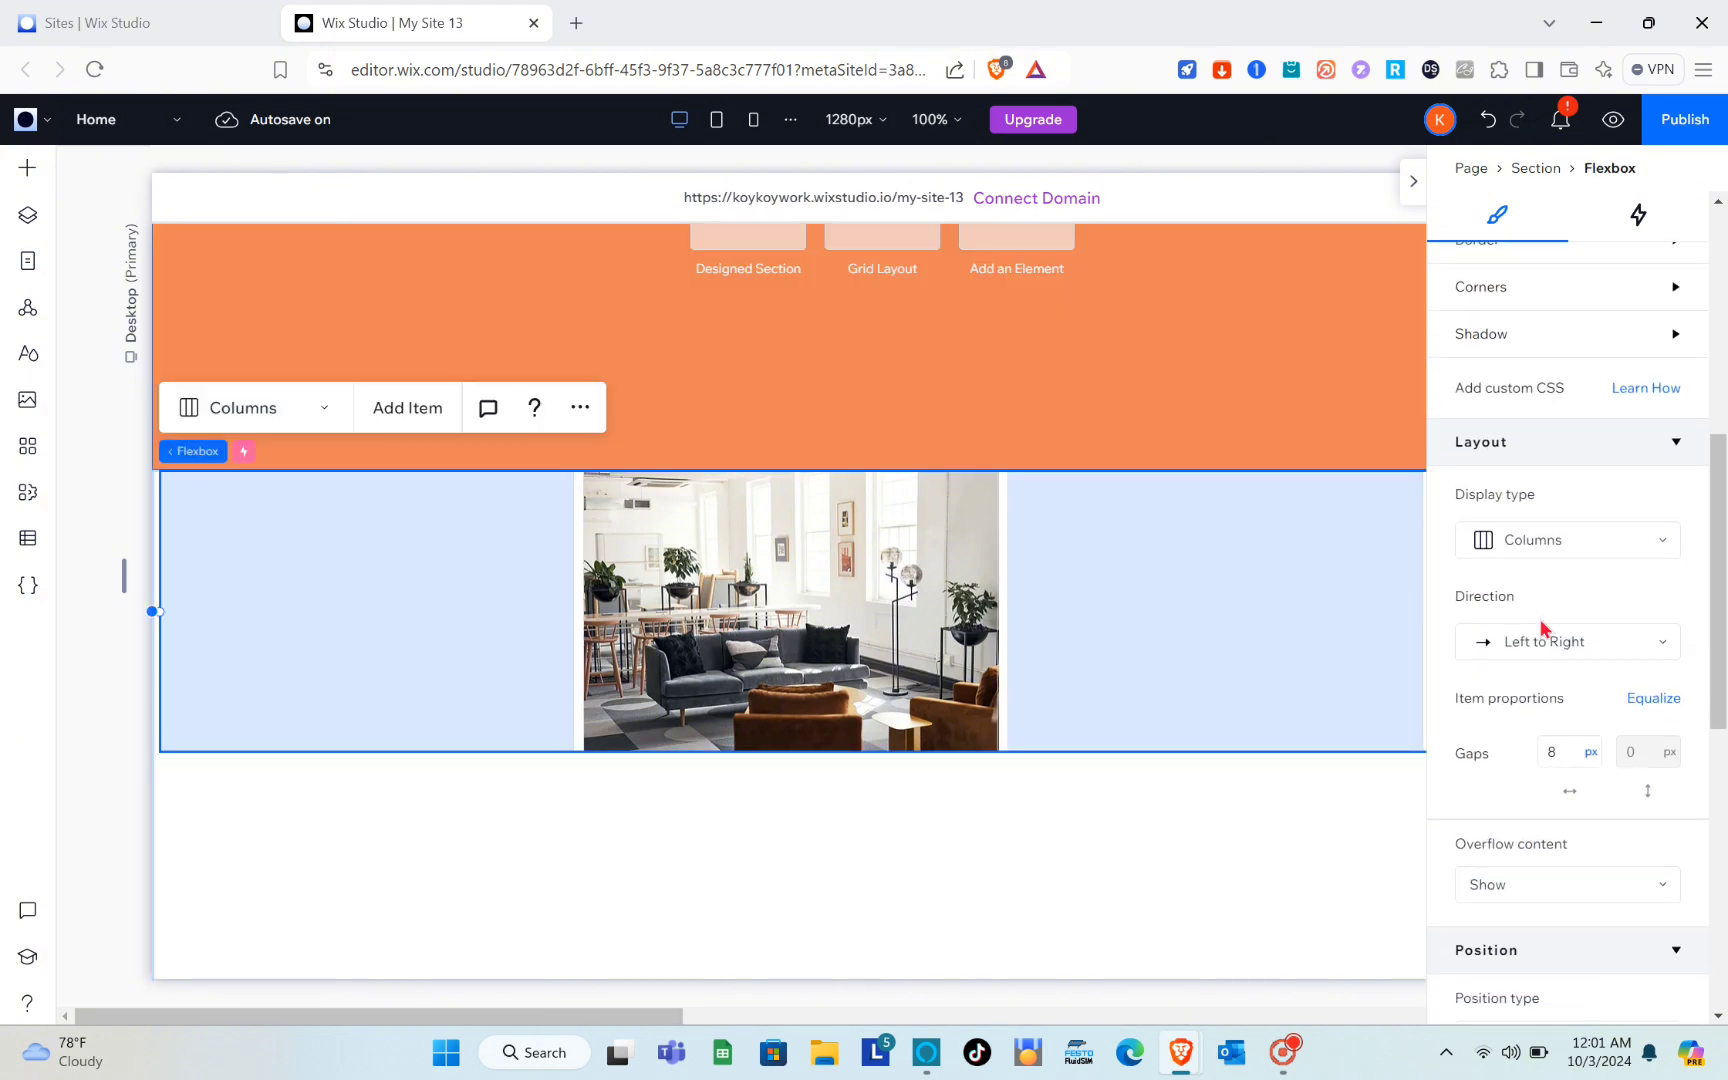
pyautogui.scroll(-3, 1541, 629)
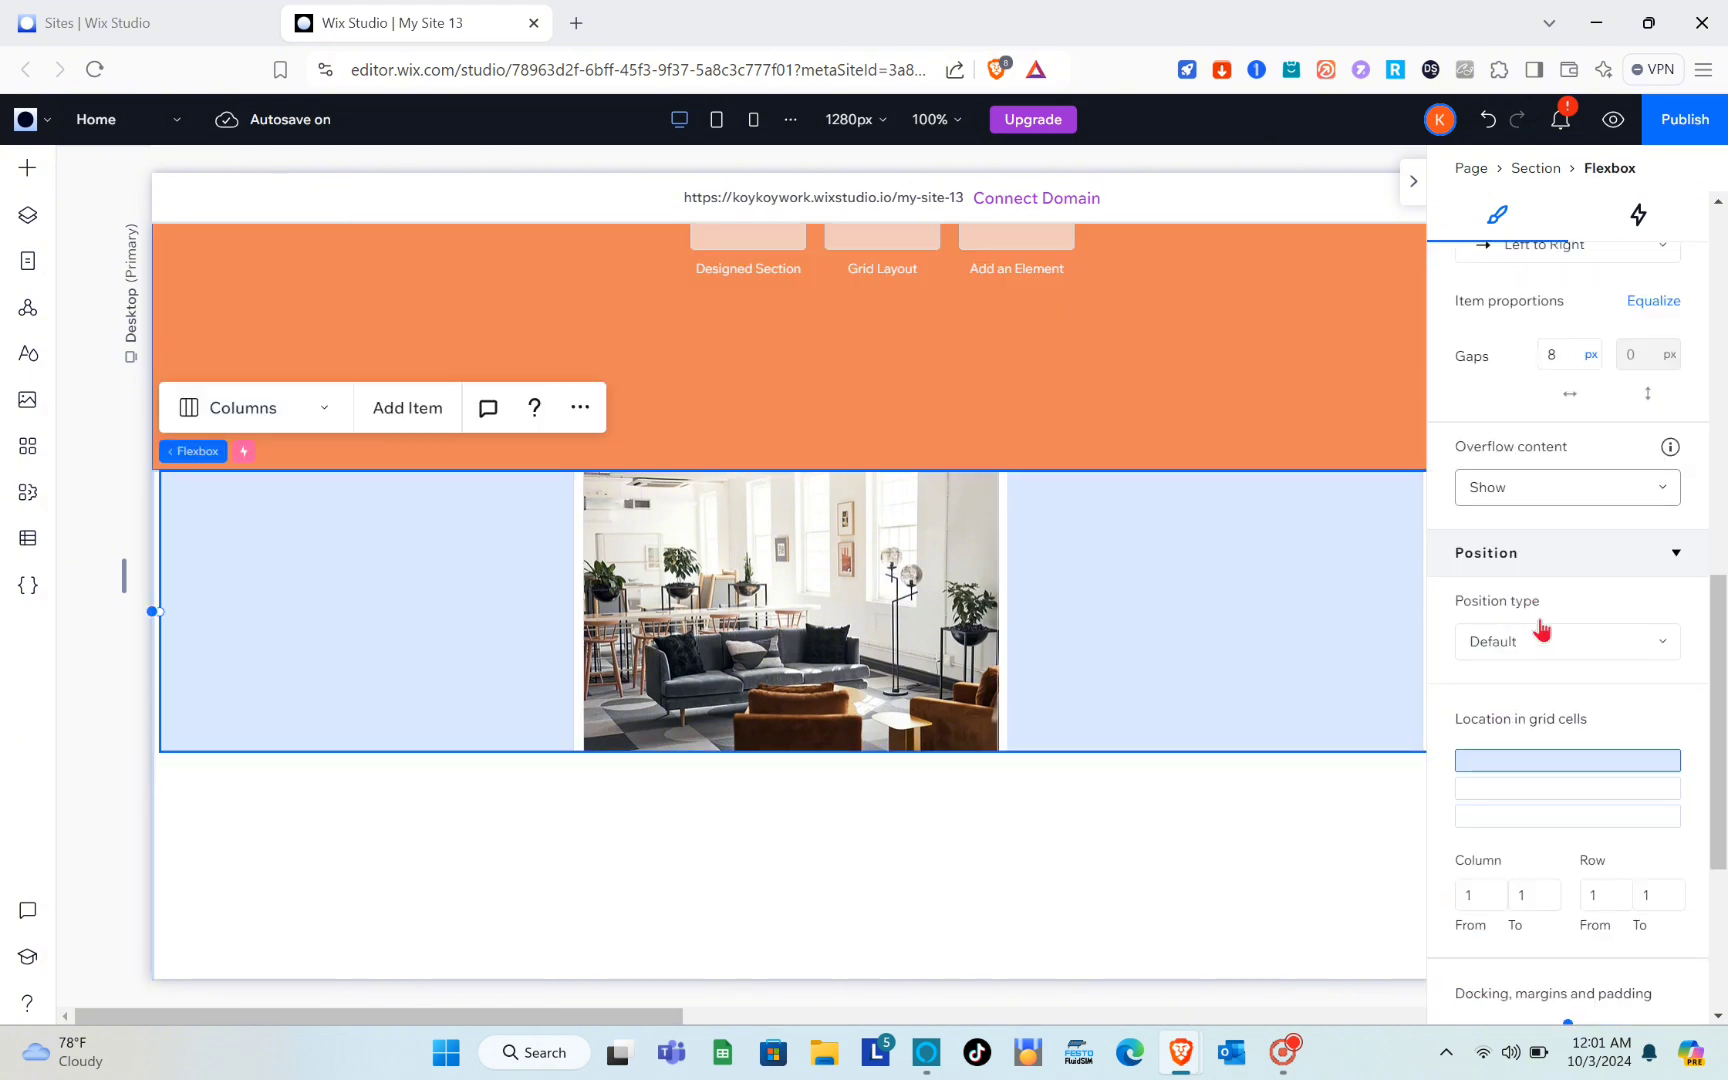
pyautogui.click(1542, 630)
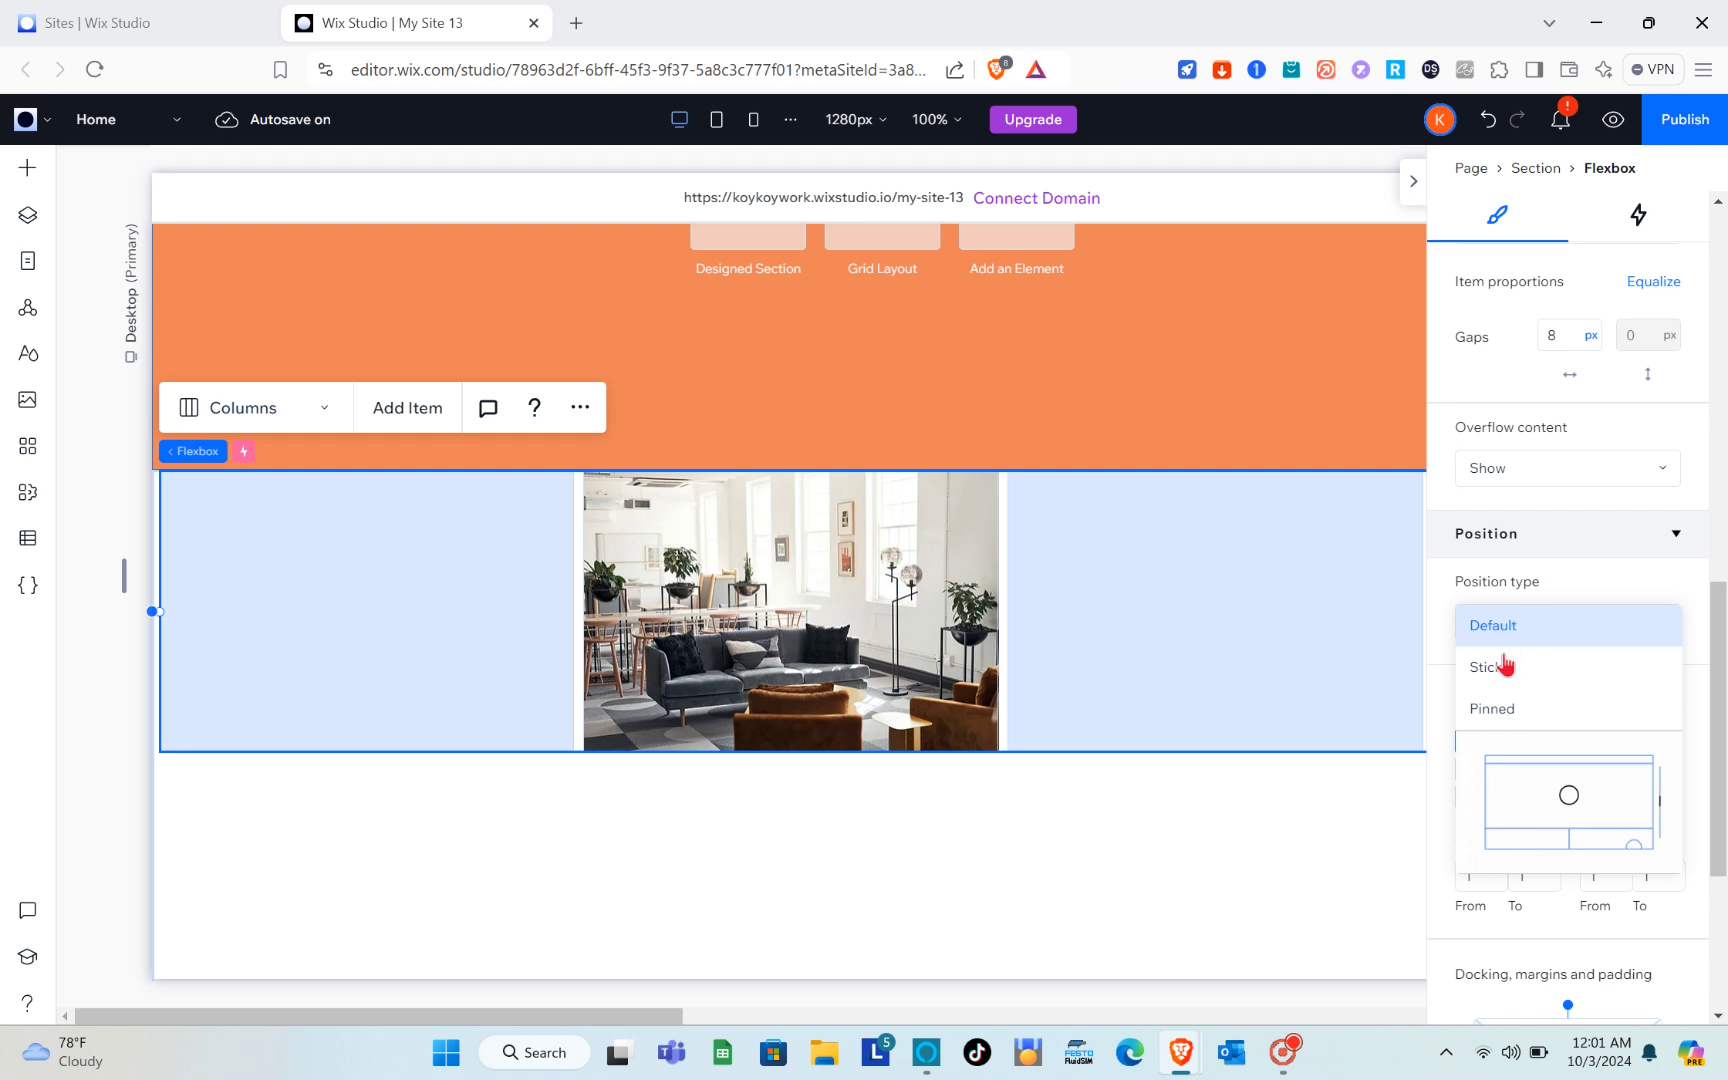
pyautogui.click(1519, 668)
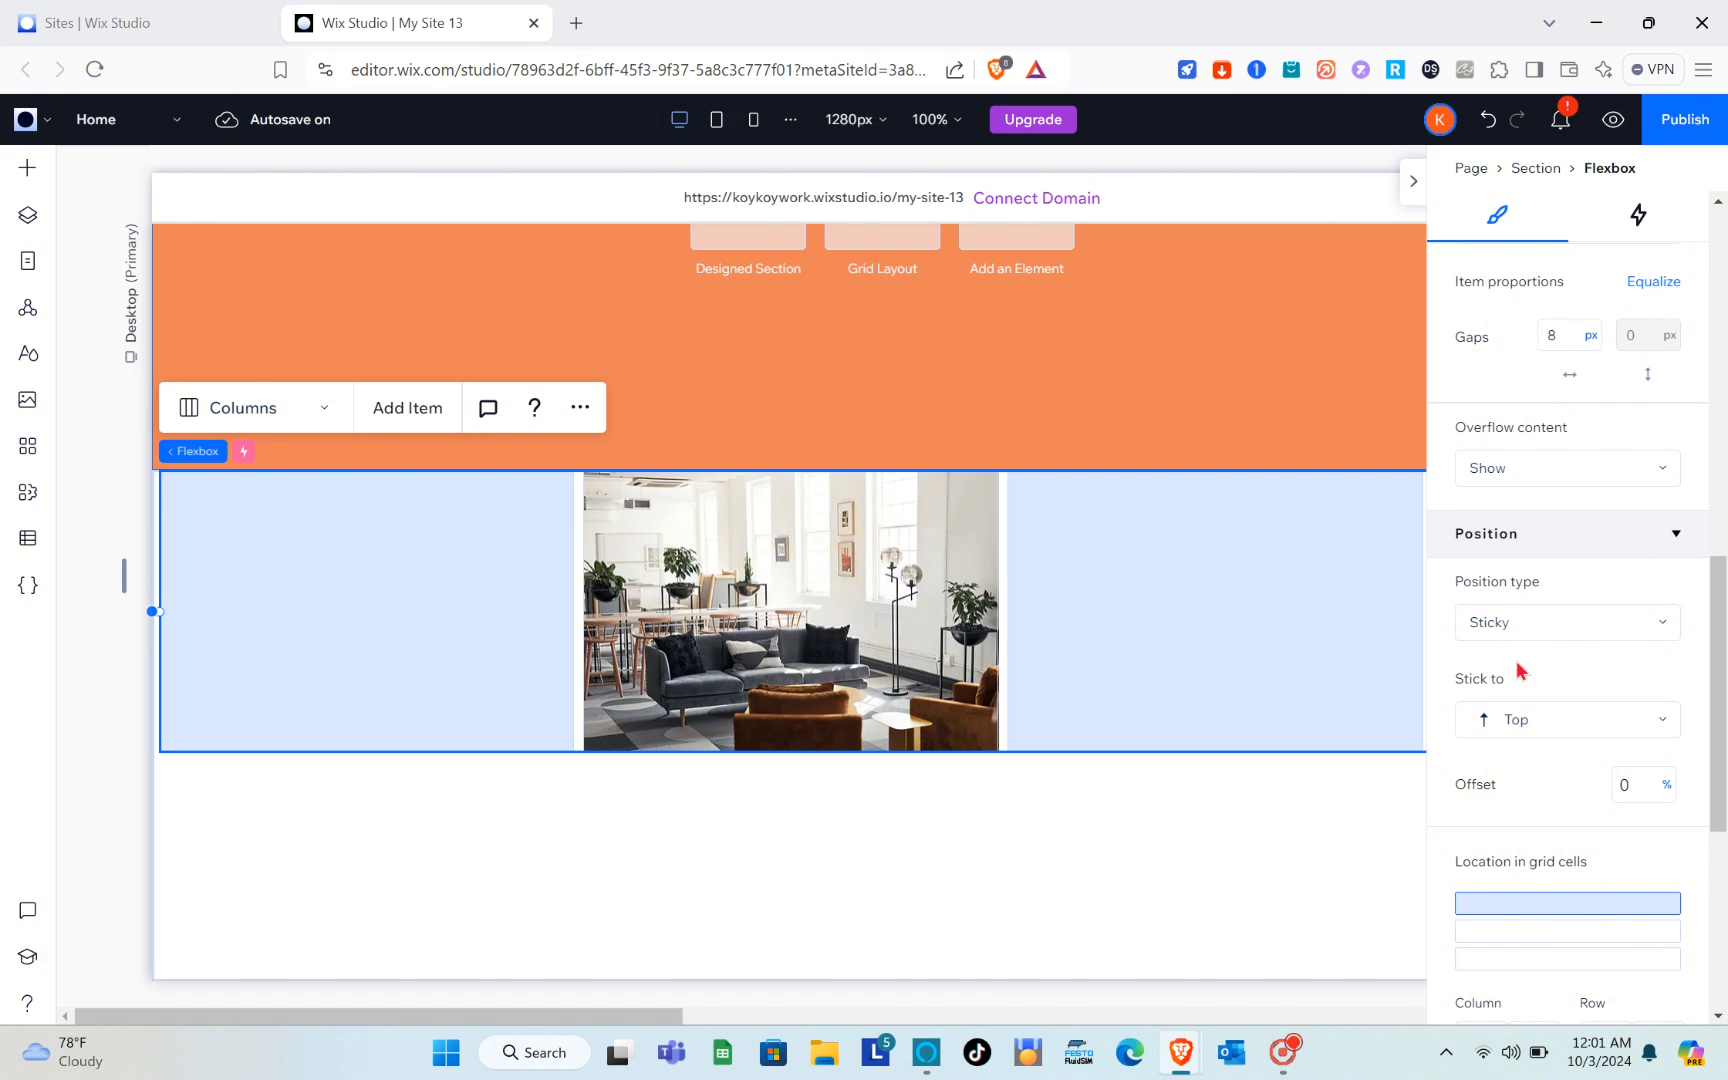
# Step: Preview the page and scroll to watch the image row slide sideways, then preview again
pyautogui.click(1605, 128)
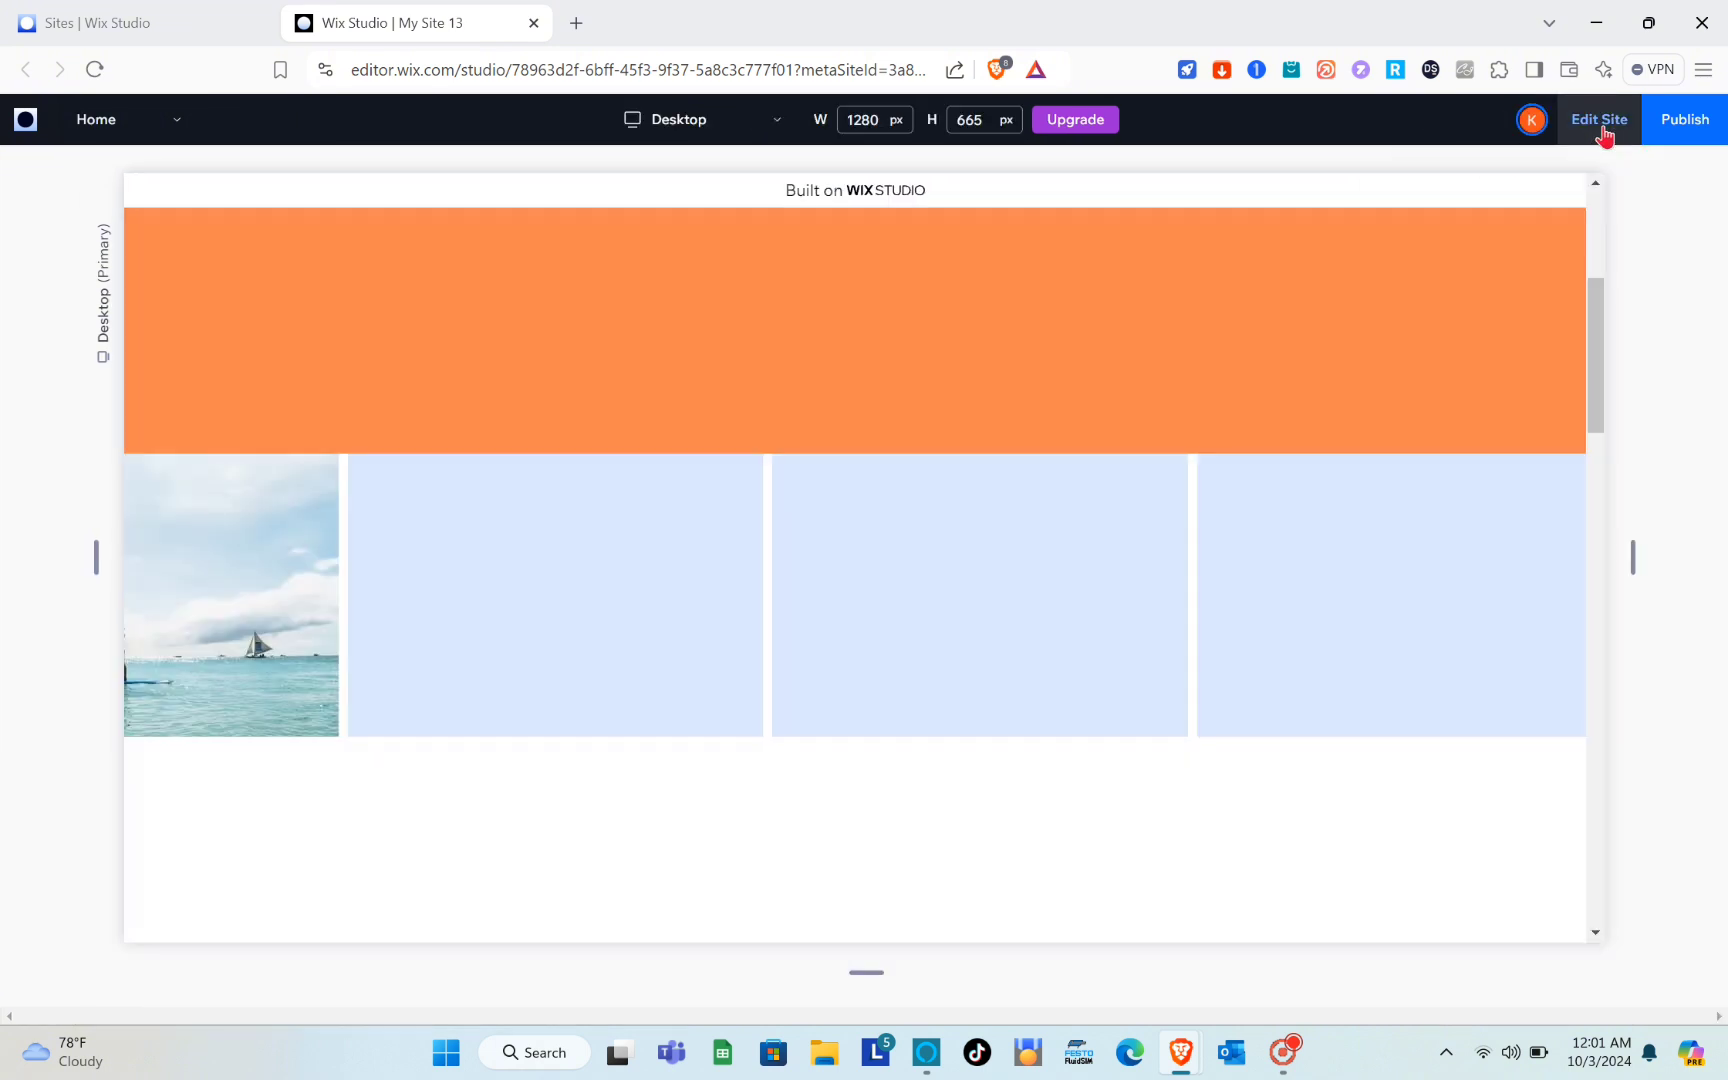
pyautogui.moveTo(1597, 338); pyautogui.dragTo(1675, 970)
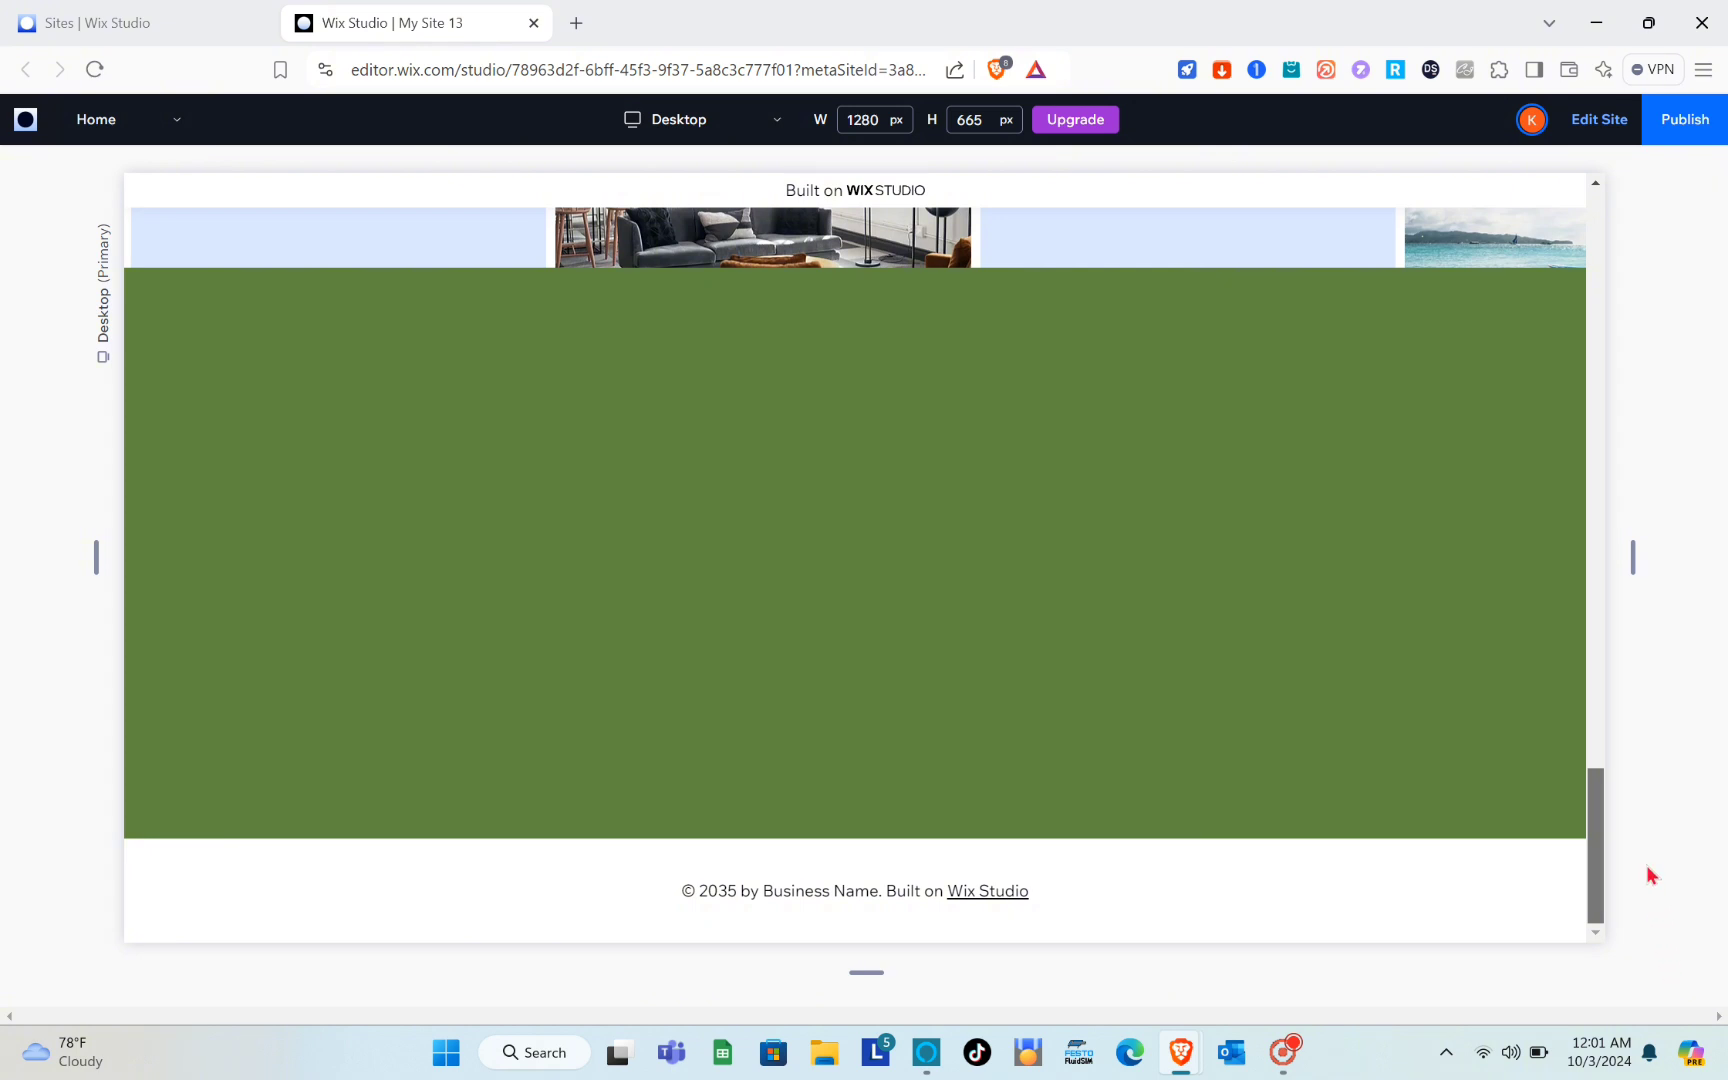
pyautogui.moveTo(1651, 876); pyautogui.dragTo(1597, 490)
pyautogui.click(1603, 122)
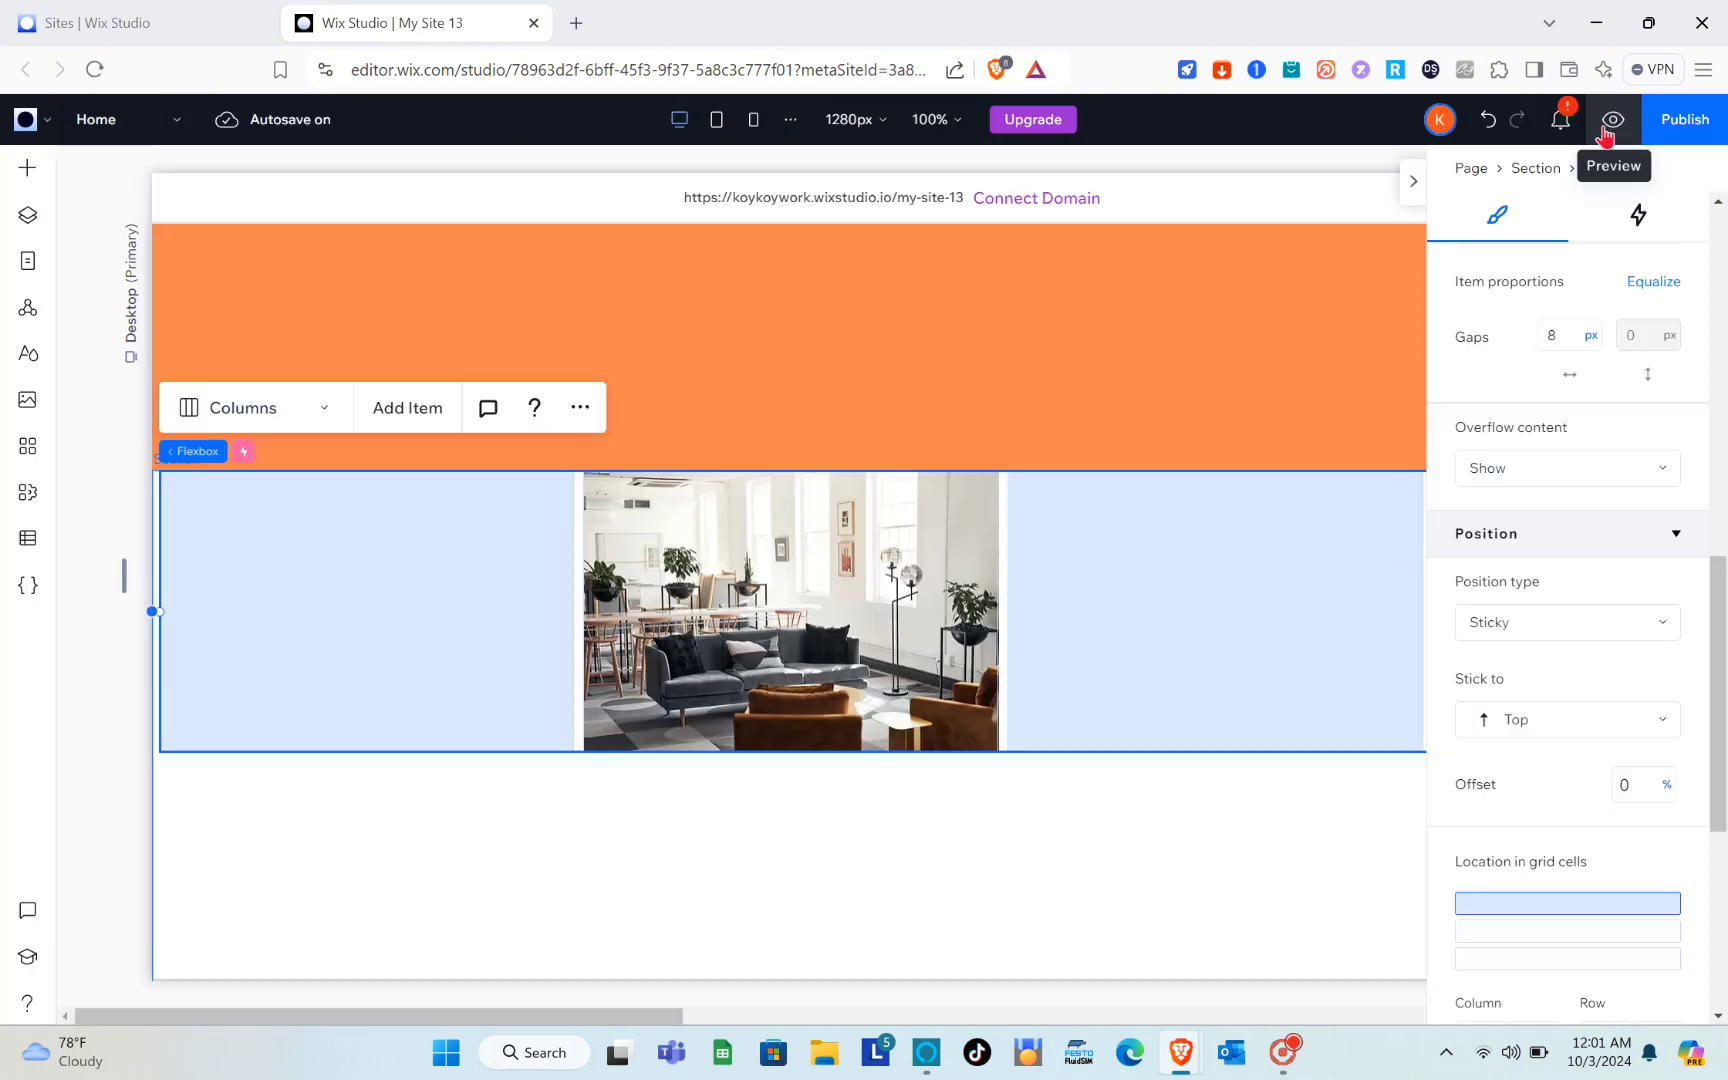
pyautogui.click(1606, 132)
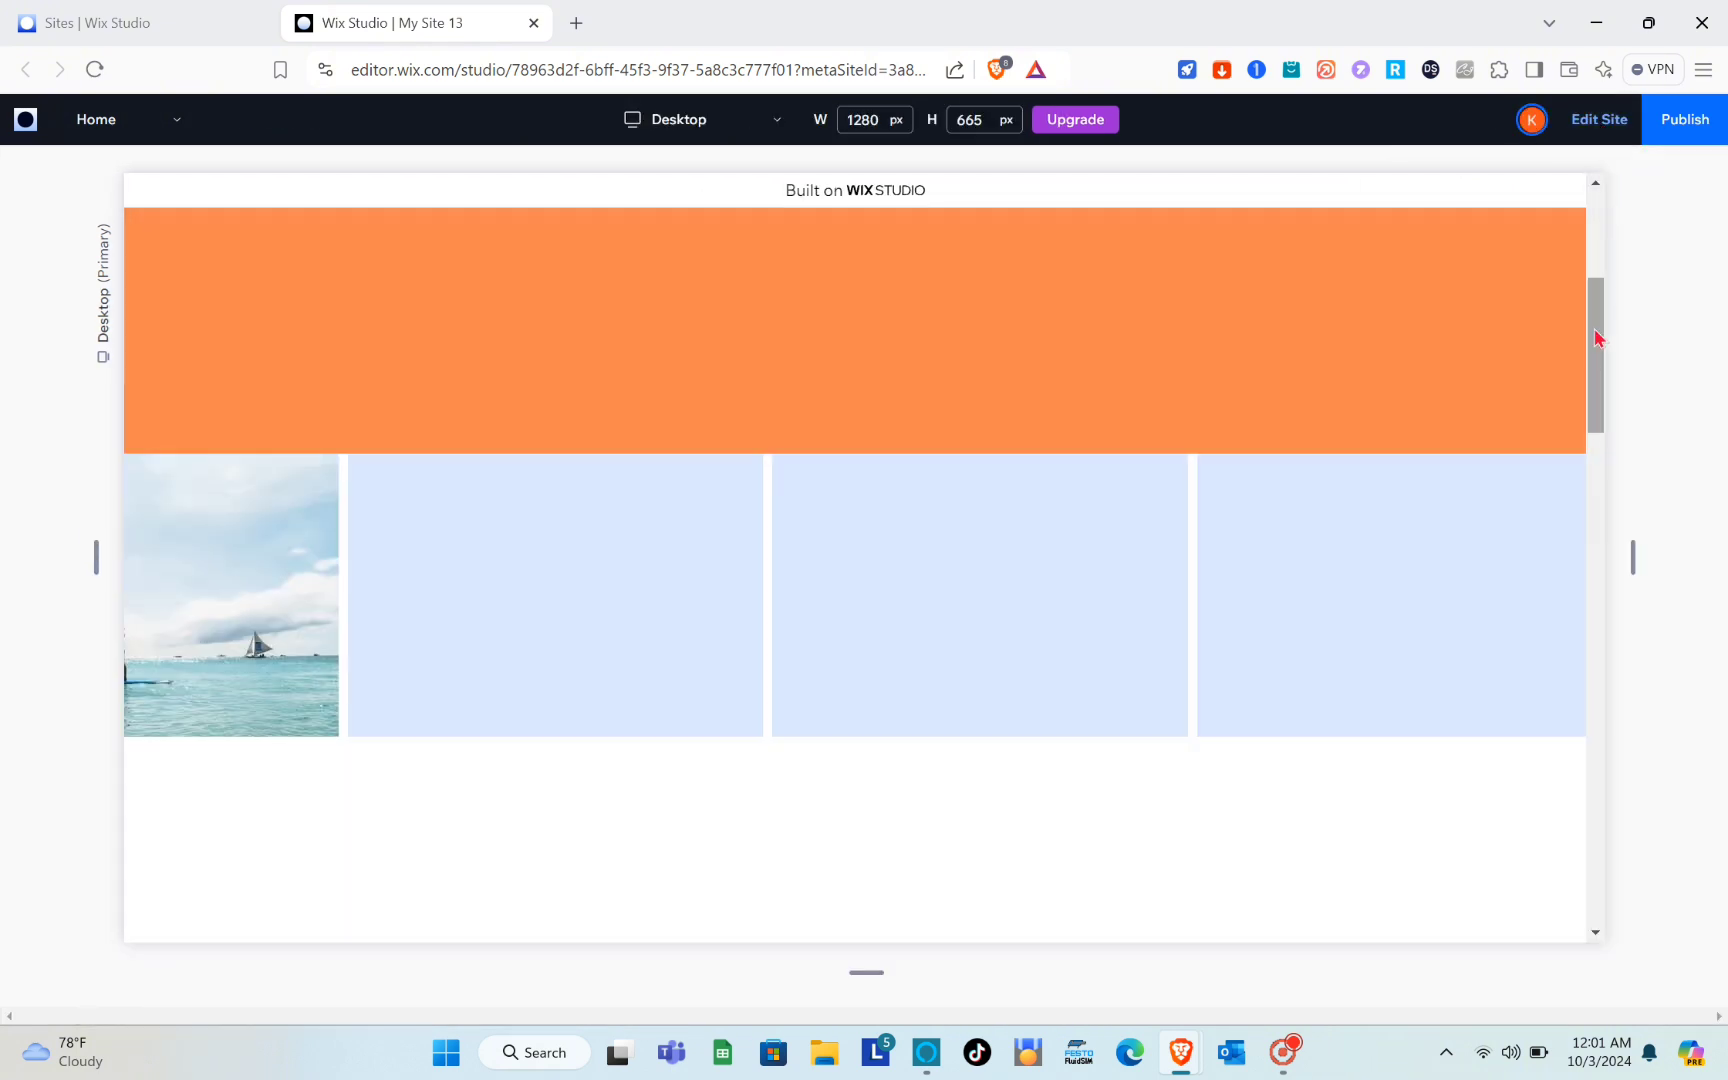